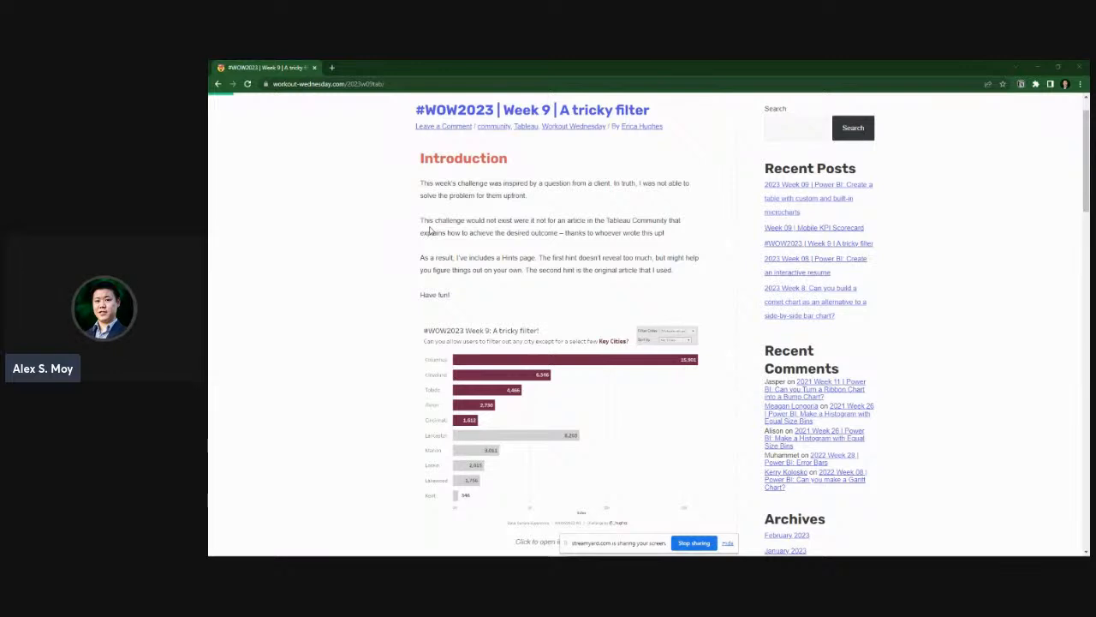
- Read through the Week 9 challenge page, examining the example bar chart, the requirements list, the dataset note and the interactive version
{"action": "scroll", "coordinate": [421, 227], "scroll_direction": "down", "scroll_amount": 1}
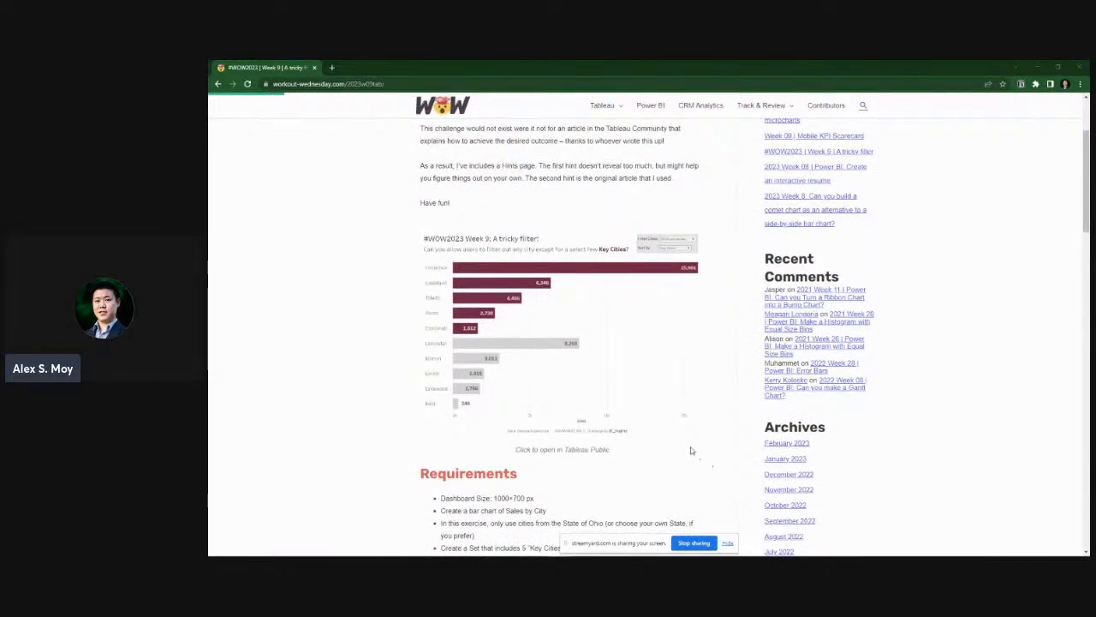
{"action": "left_click", "coordinate": [729, 542]}
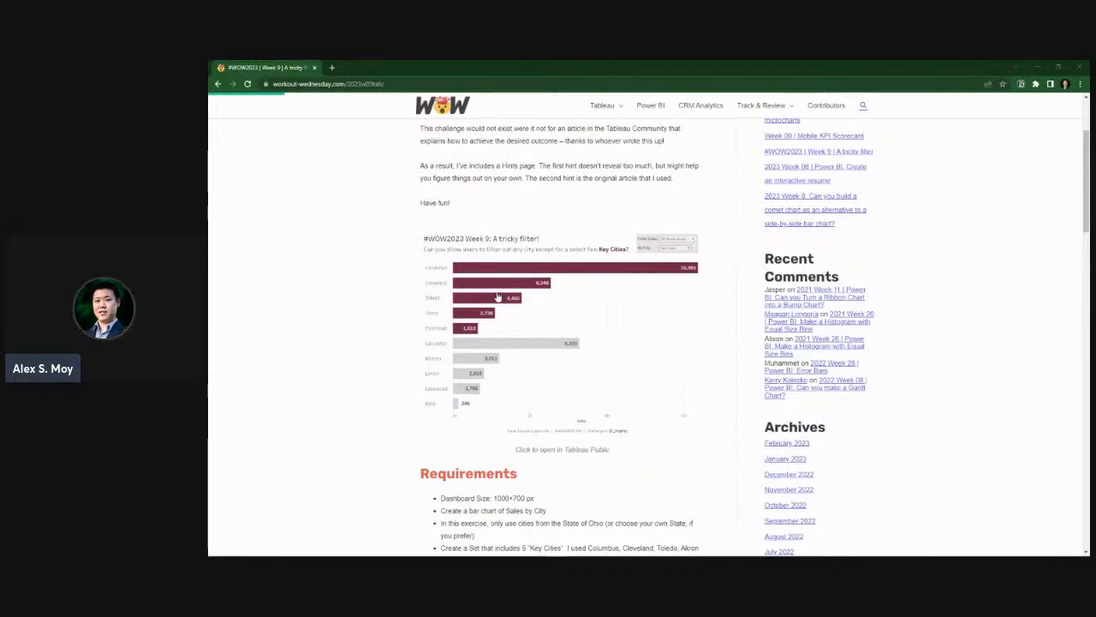
{"action": "scroll", "coordinate": [577, 318], "scroll_direction": "down", "scroll_amount": 1}
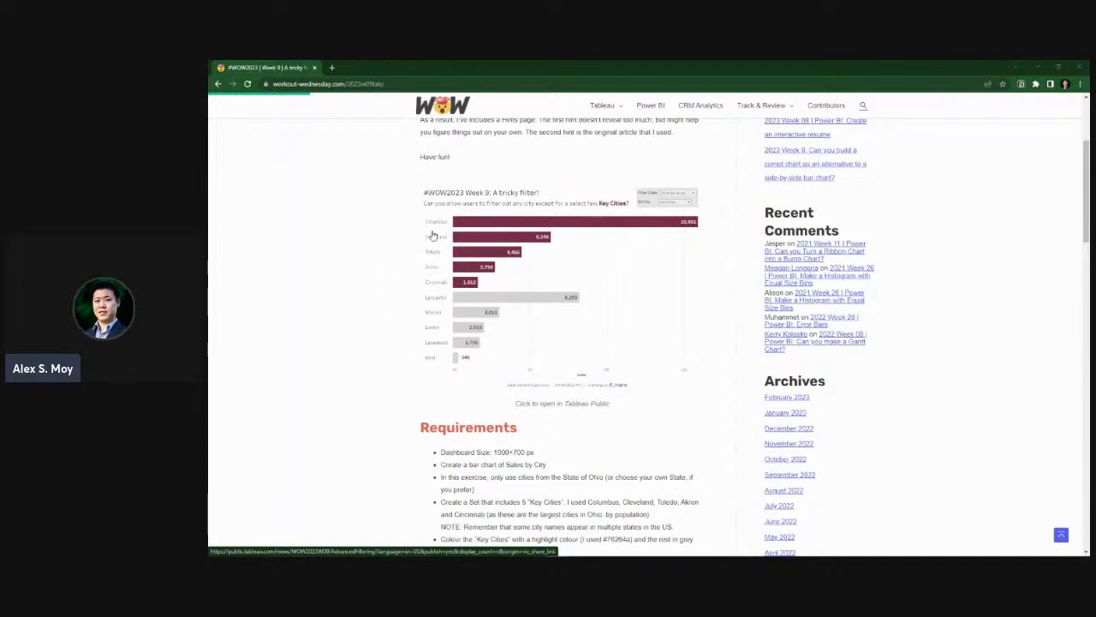
{"action": "scroll", "coordinate": [433, 236], "scroll_direction": "down", "scroll_amount": 1}
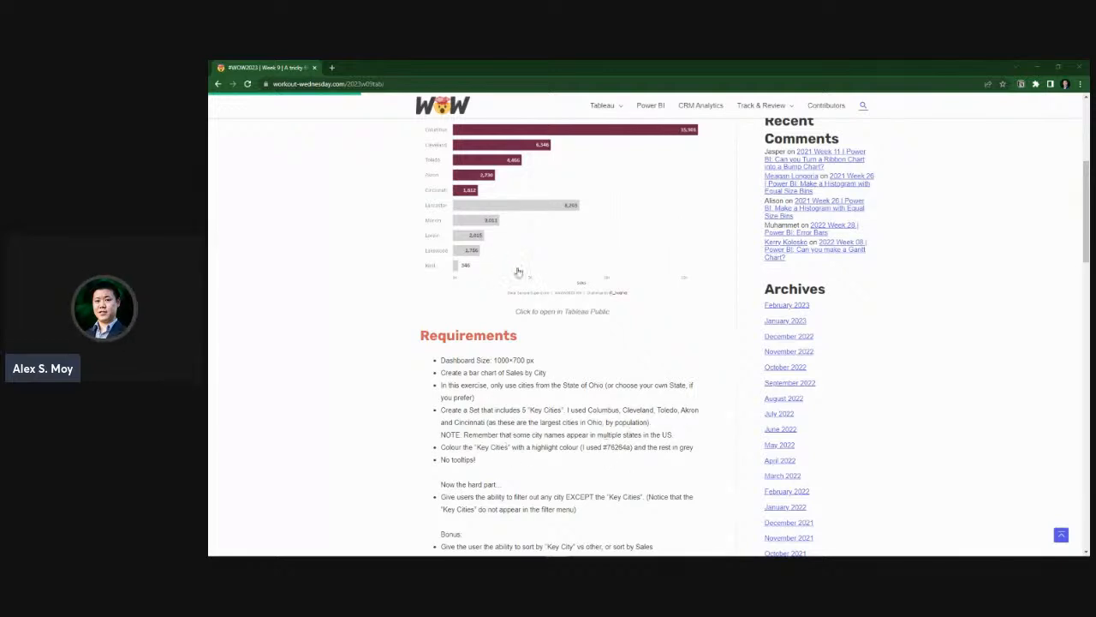
{"action": "scroll", "coordinate": [598, 298], "scroll_direction": "up", "scroll_amount": 1}
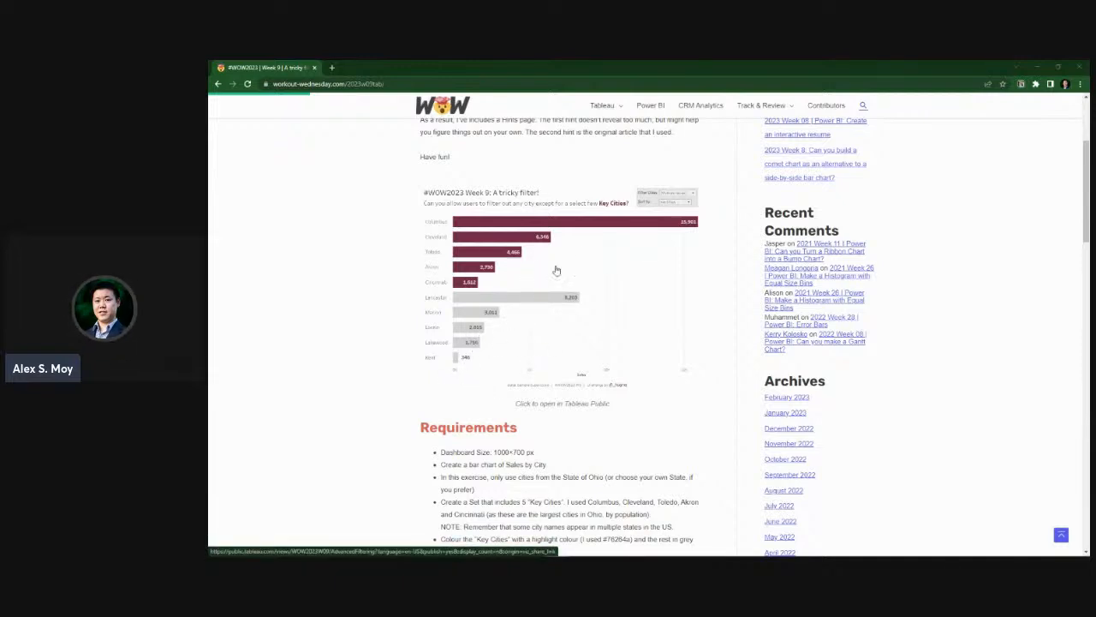
{"action": "scroll", "coordinate": [588, 267], "scroll_direction": "down", "scroll_amount": 3}
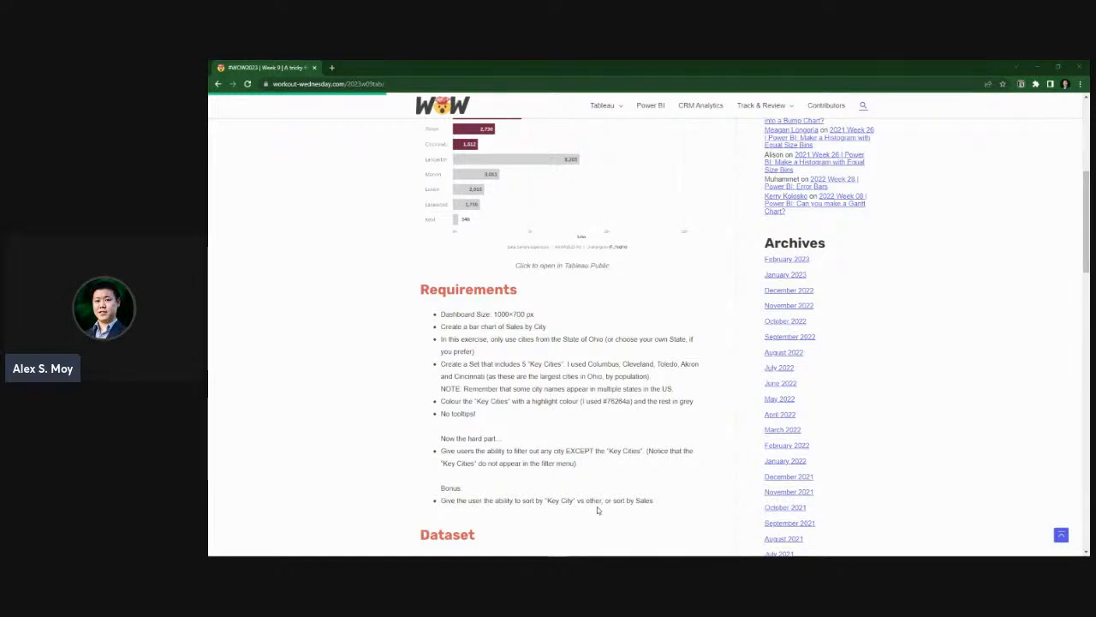
{"action": "scroll", "coordinate": [655, 498], "scroll_direction": "down", "scroll_amount": 1}
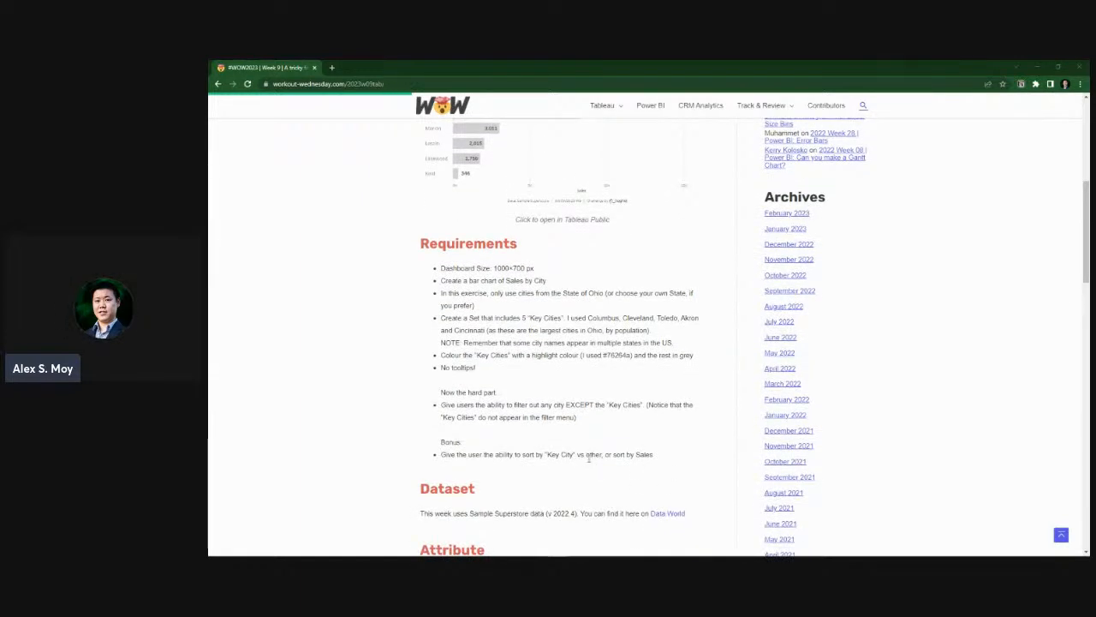
{"action": "scroll", "coordinate": [677, 466], "scroll_direction": "up", "scroll_amount": 5}
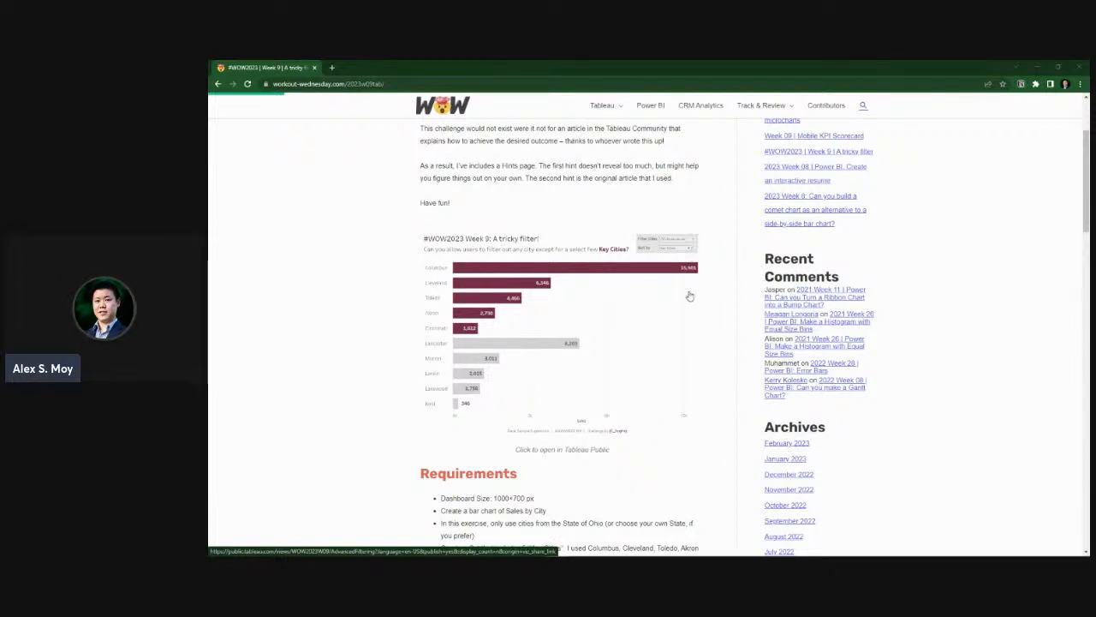
{"action": "scroll", "coordinate": [689, 296], "scroll_direction": "down", "scroll_amount": 3}
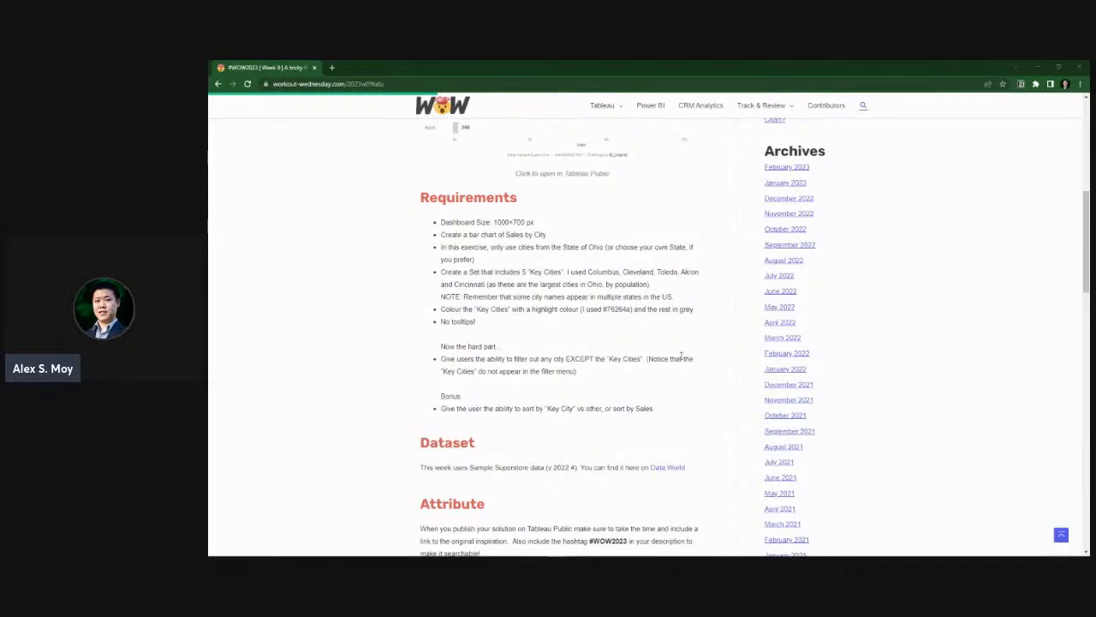
{"action": "scroll", "coordinate": [682, 355], "scroll_direction": "down", "scroll_amount": 2}
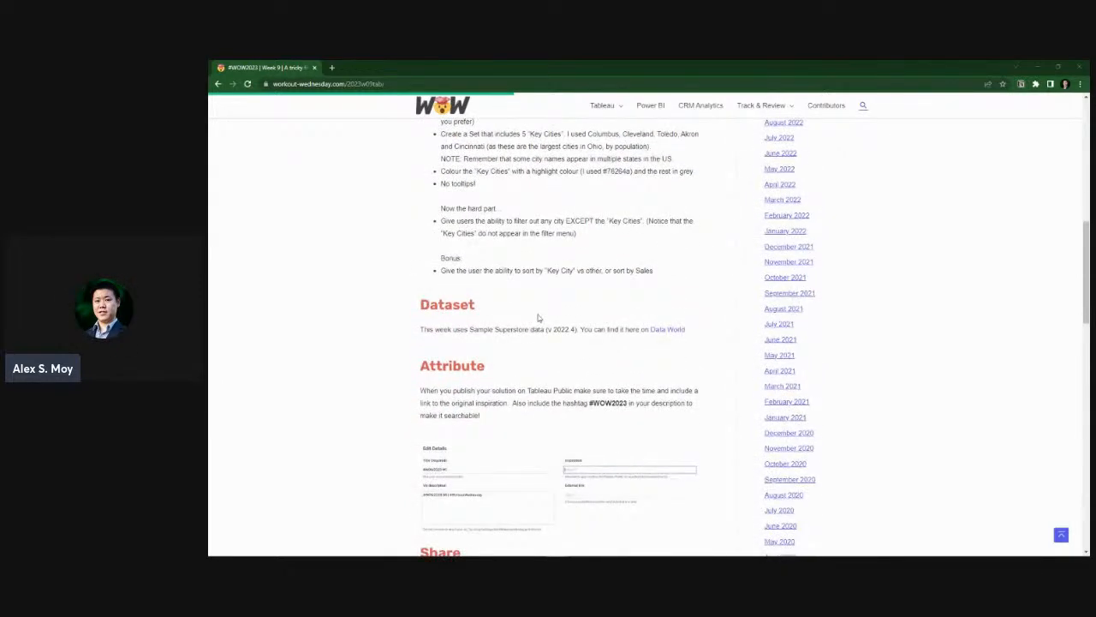
{"action": "scroll", "coordinate": [539, 318], "scroll_direction": "down", "scroll_amount": 1}
{"action": "scroll", "coordinate": [614, 316], "scroll_direction": "up", "scroll_amount": 3}
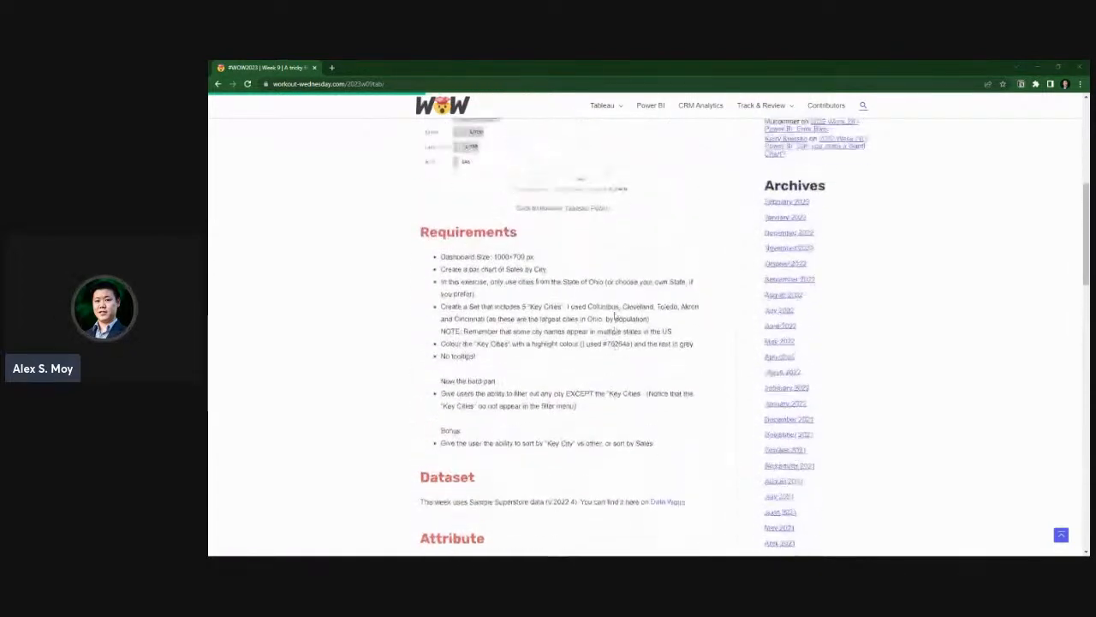
{"action": "scroll", "coordinate": [614, 316], "scroll_direction": "up", "scroll_amount": 4}
{"action": "scroll", "coordinate": [614, 316], "scroll_direction": "down", "scroll_amount": 12}
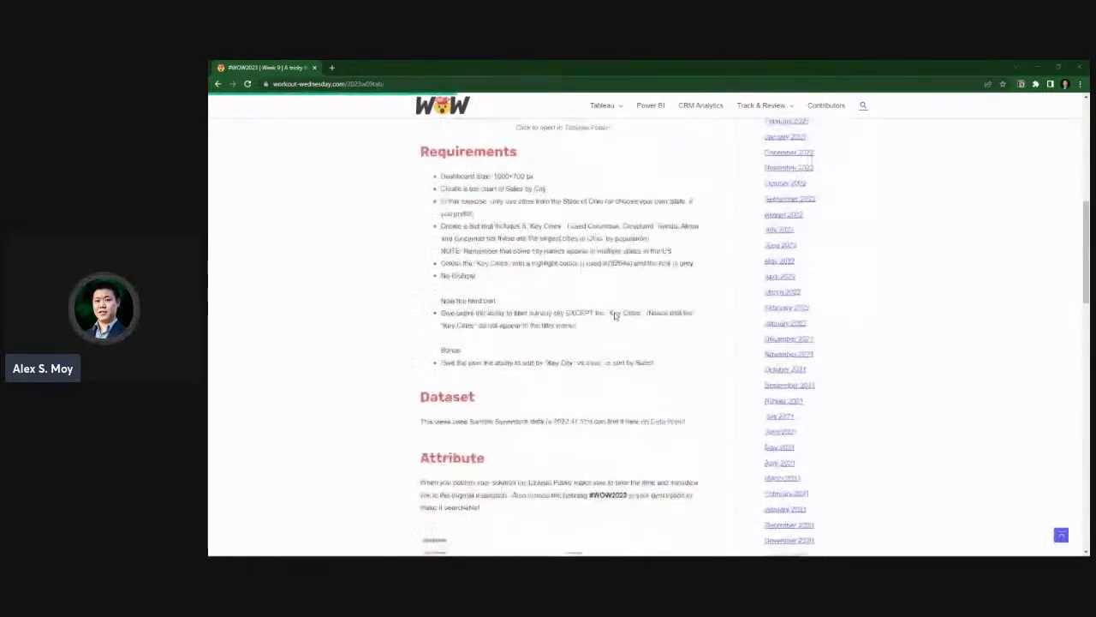
{"action": "scroll", "coordinate": [570, 310], "scroll_direction": "down", "scroll_amount": 2}
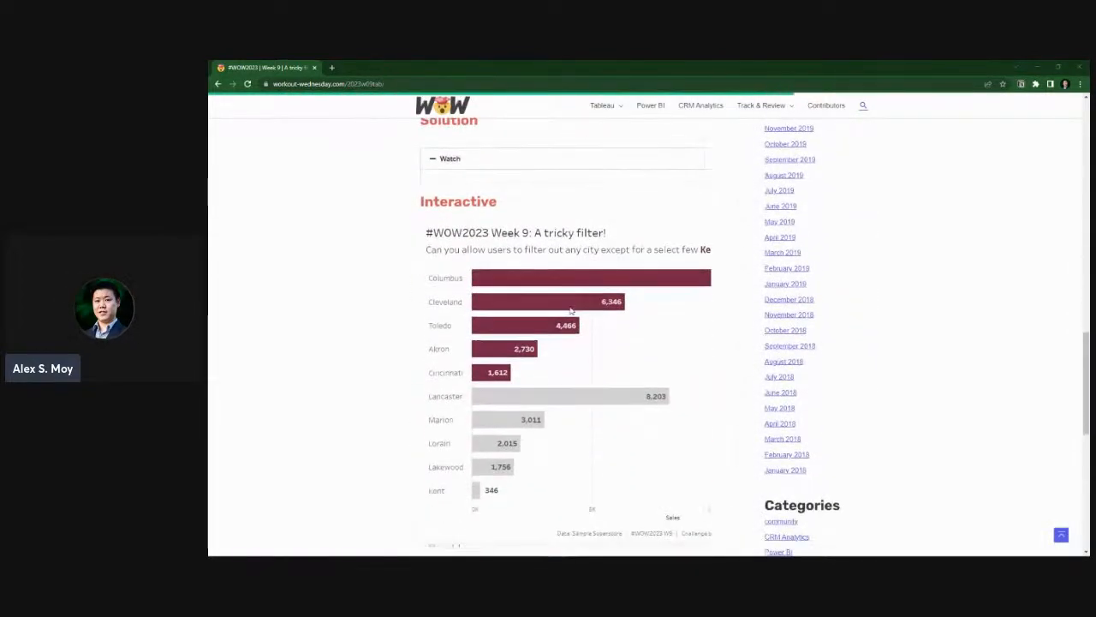
{"action": "scroll", "coordinate": [645, 430], "scroll_direction": "up", "scroll_amount": 14}
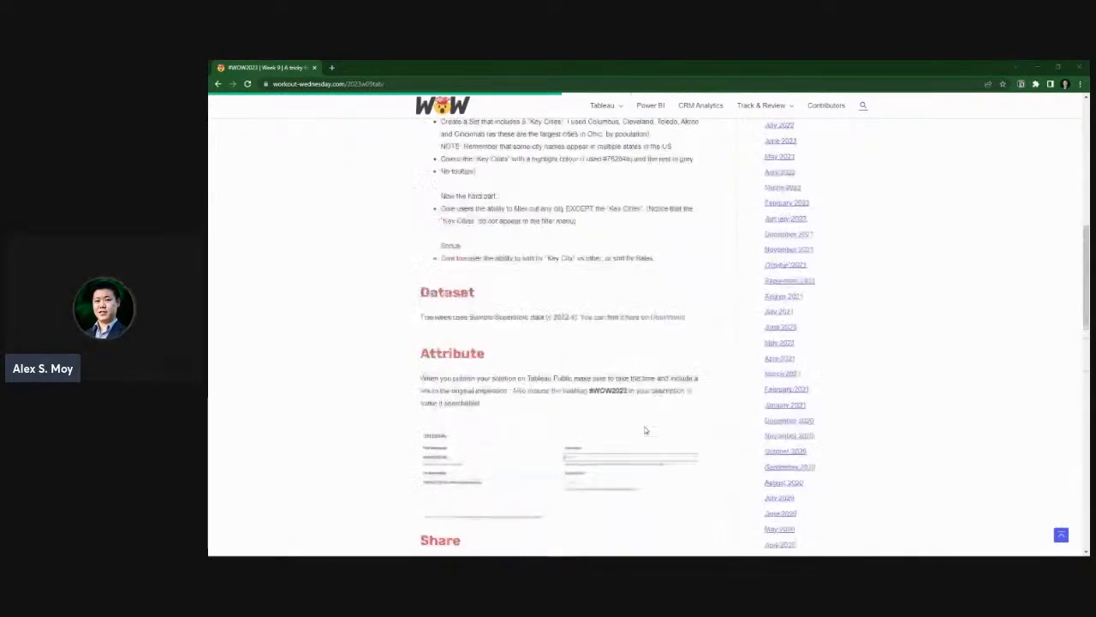
- Open the challenge's example visualization on Tableau Public while keeping the challenge page open in its own browser tab
{"action": "left_click", "coordinate": [563, 394]}
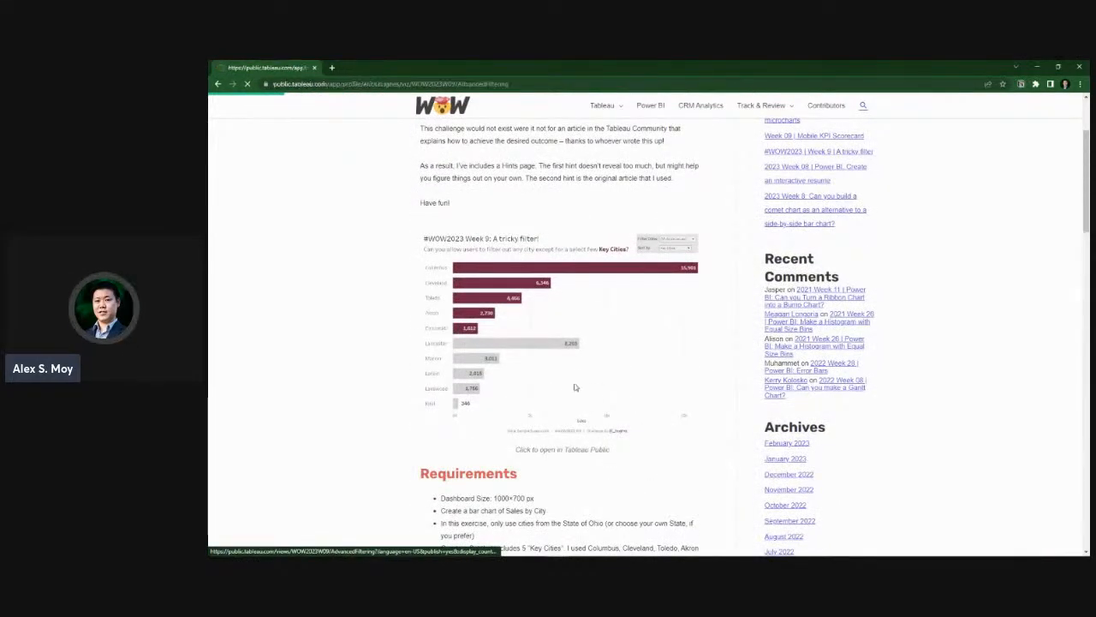
{"action": "middle_click", "coordinate": [217, 84]}
{"action": "left_click_drag", "start_coordinate": [379, 68], "coordinate": [283, 68]}
{"action": "left_click", "coordinate": [374, 68]}
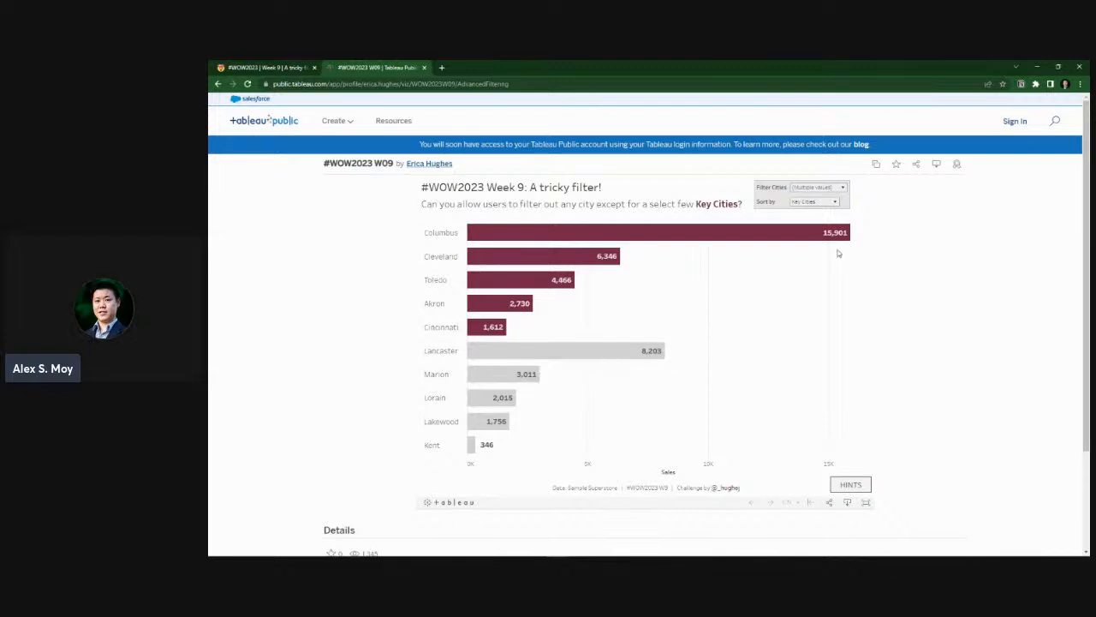
- Examine the cities offered in the dashboard's Filter Cities list, look at the Hints page and return to the dashboard
{"action": "left_click", "coordinate": [843, 188]}
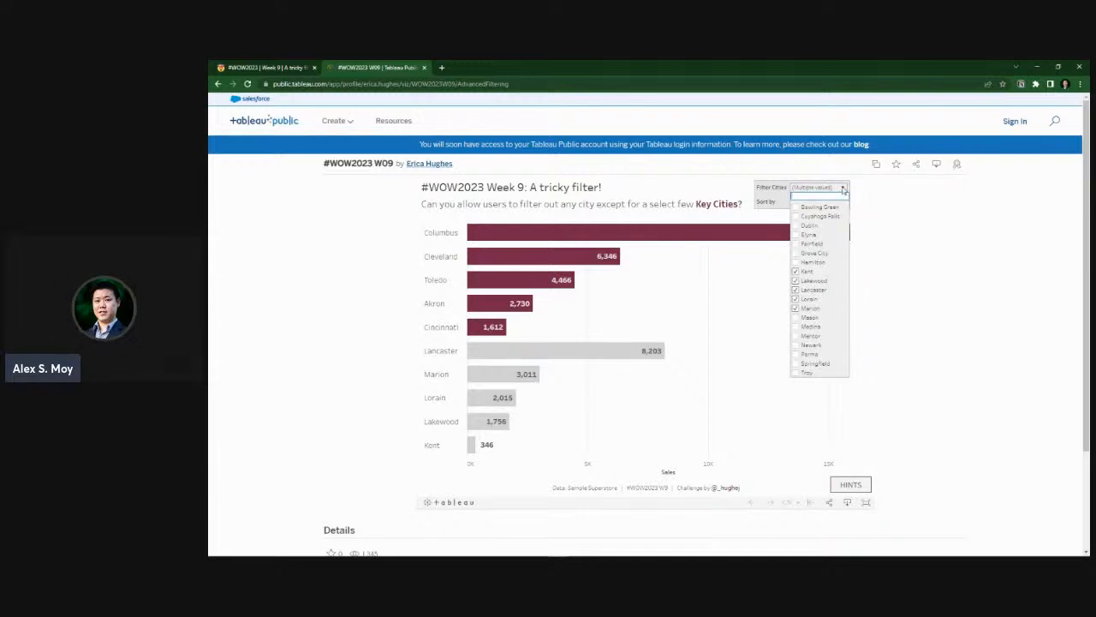
{"action": "left_click", "coordinate": [900, 268]}
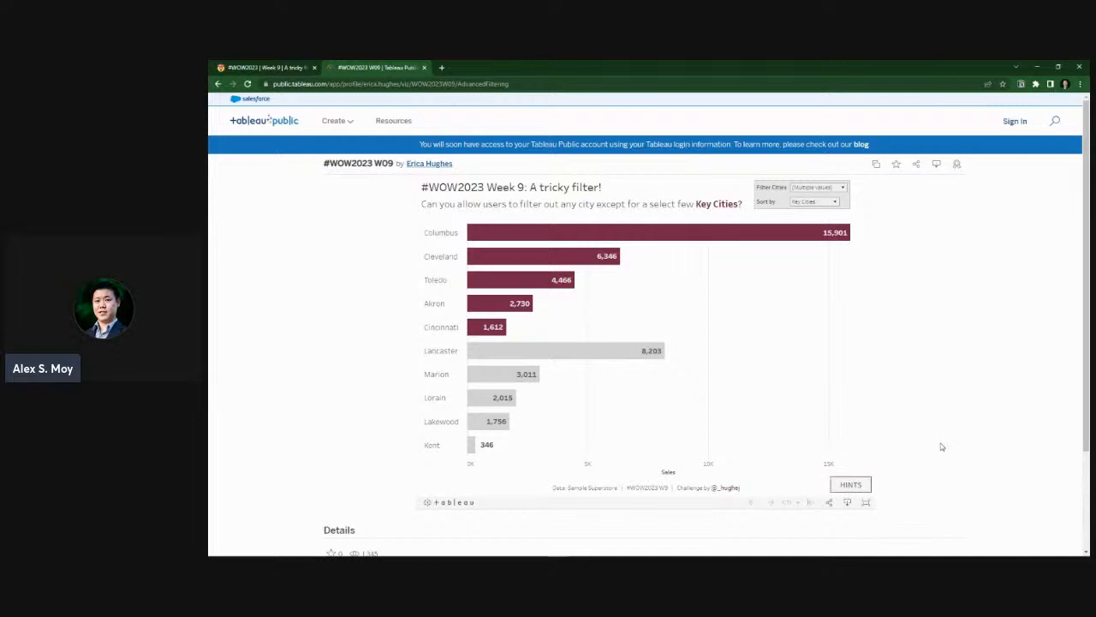
{"action": "left_click", "coordinate": [851, 485]}
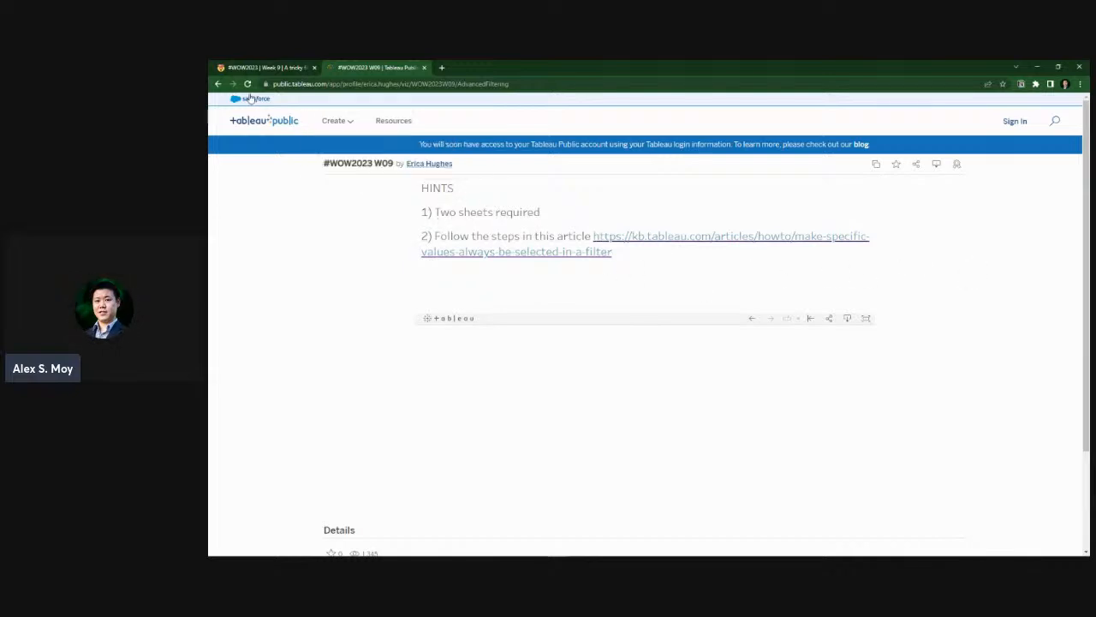
{"action": "left_click", "coordinate": [218, 84]}
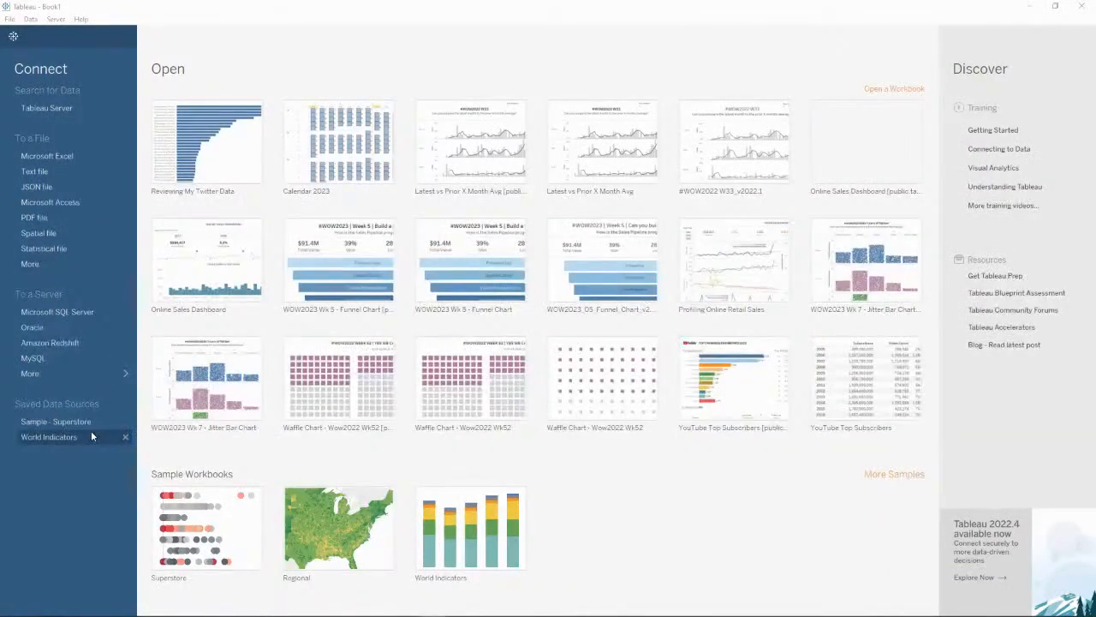
- In Tableau, connect to the saved Sample - Superstore data source and plot total Sales as a horizontal bar on Columns
{"action": "left_click", "coordinate": [83, 418]}
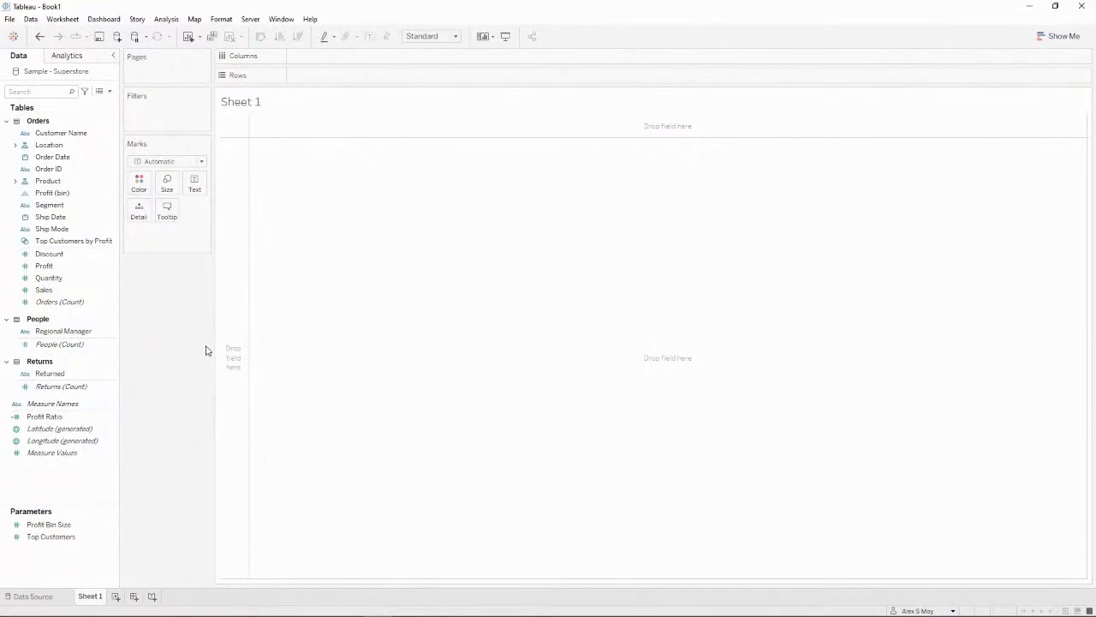
{"action": "left_click", "coordinate": [79, 208]}
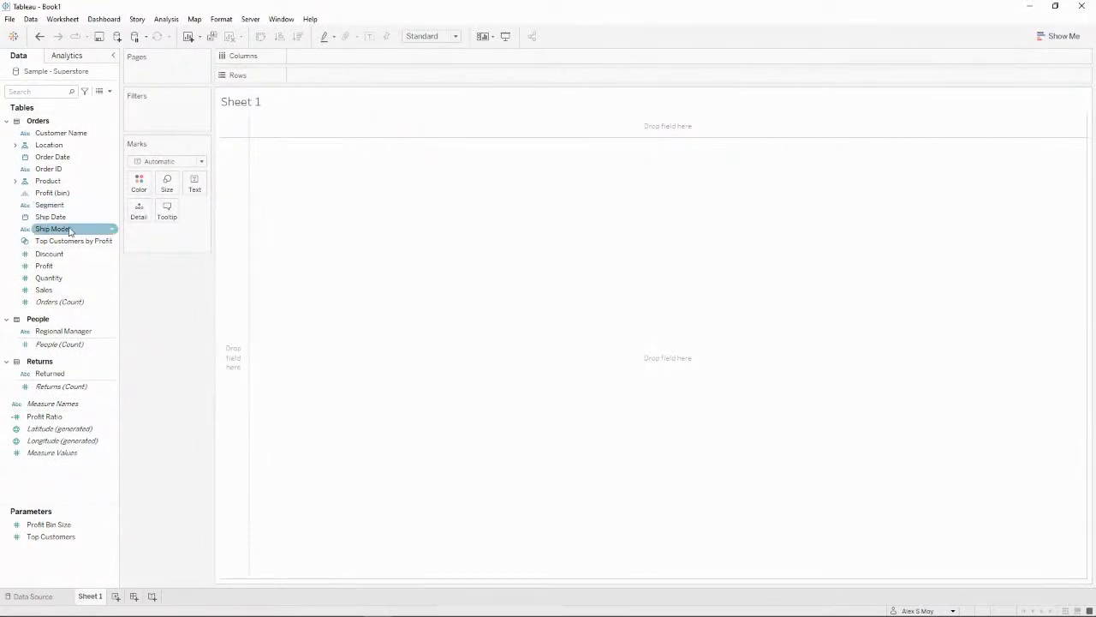
{"action": "left_click", "coordinate": [51, 291]}
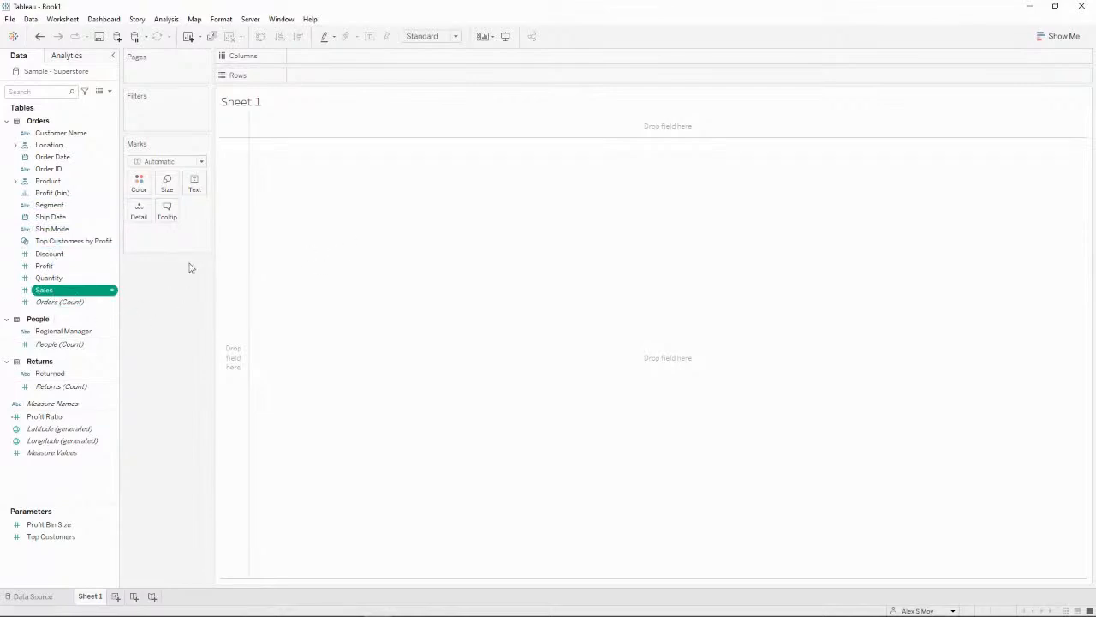
{"action": "double_click", "coordinate": [51, 290]}
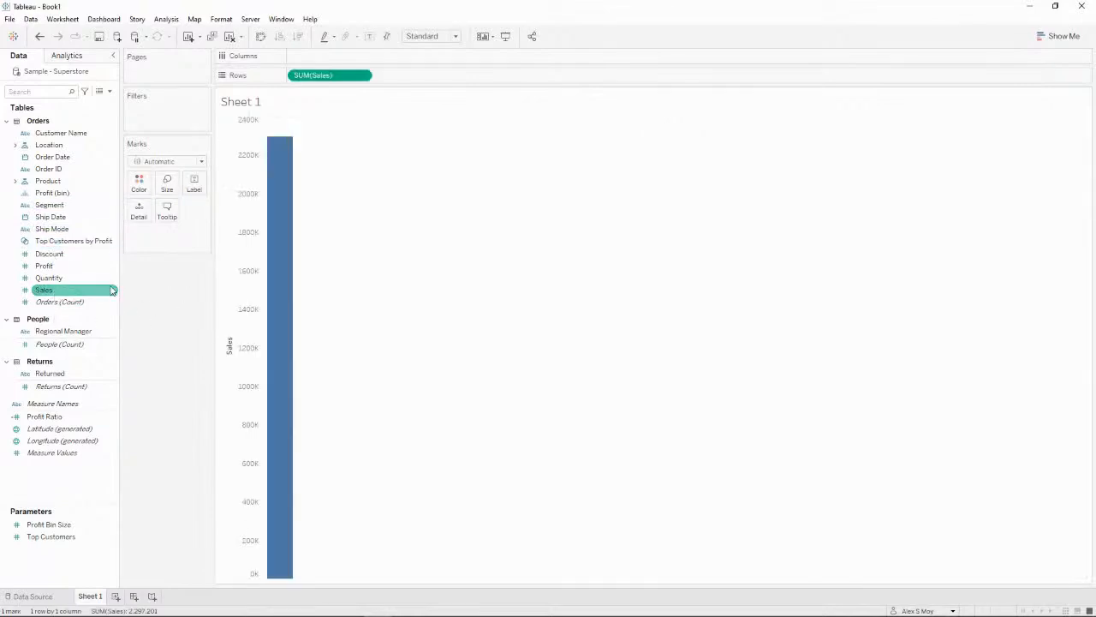
{"action": "left_click", "coordinate": [262, 36]}
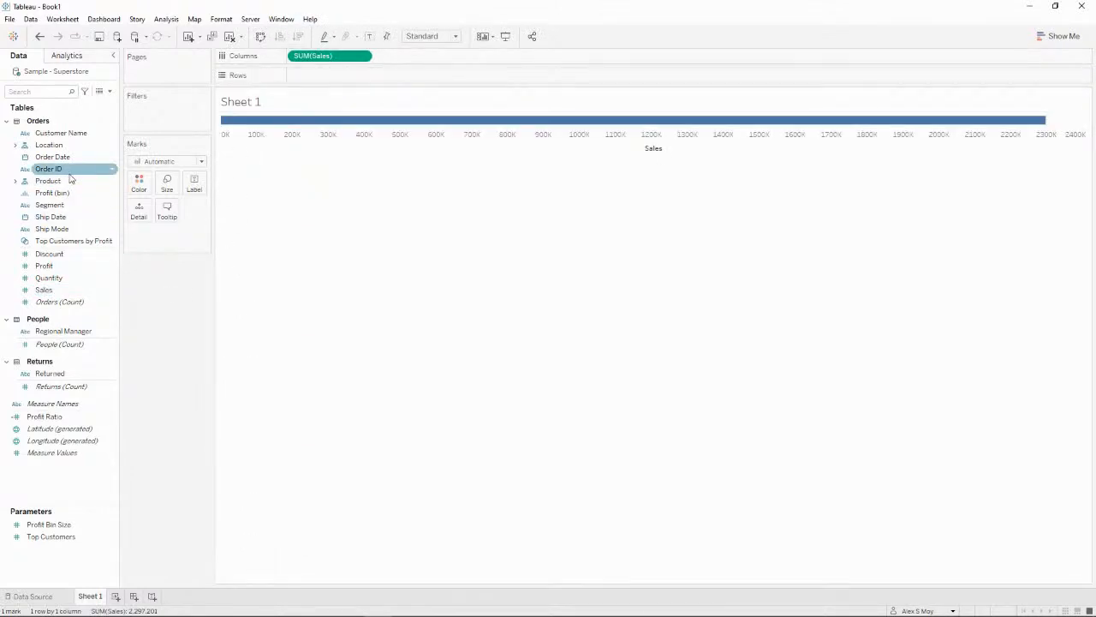
- Break the Sales bars down by City on Rows, with State placed ahead of City
{"action": "left_click", "coordinate": [12, 147]}
{"action": "left_click_drag", "start_coordinate": [54, 196], "coordinate": [386, 76]}
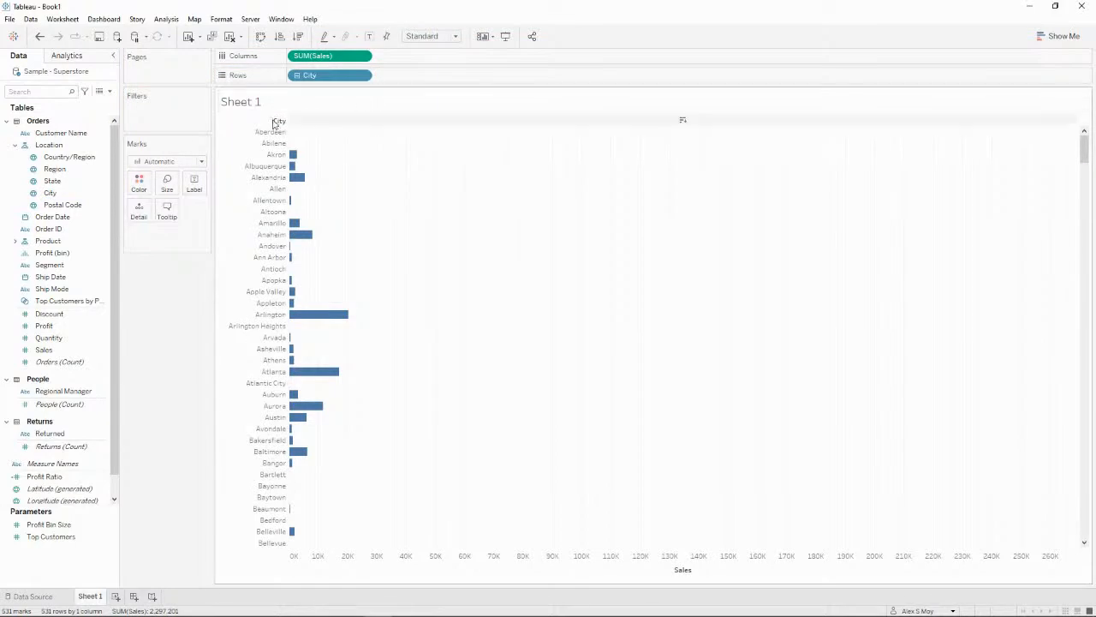
{"action": "left_click_drag", "start_coordinate": [69, 184], "coordinate": [295, 75]}
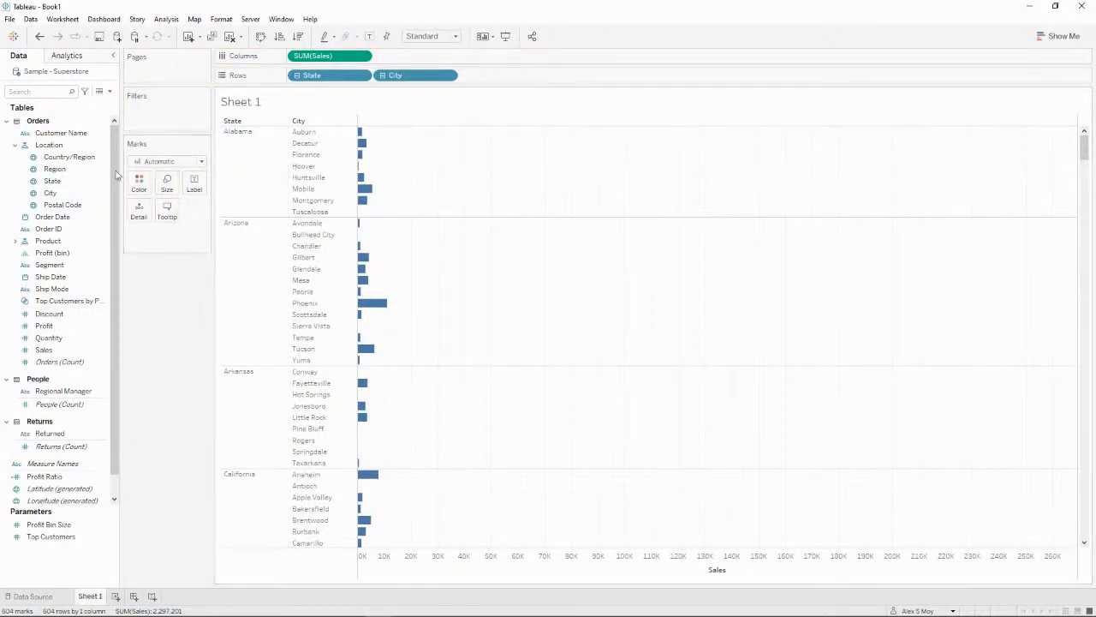
- Filter the sheet by State so that only Ohio is included
{"action": "left_click_drag", "start_coordinate": [52, 181], "coordinate": [159, 110]}
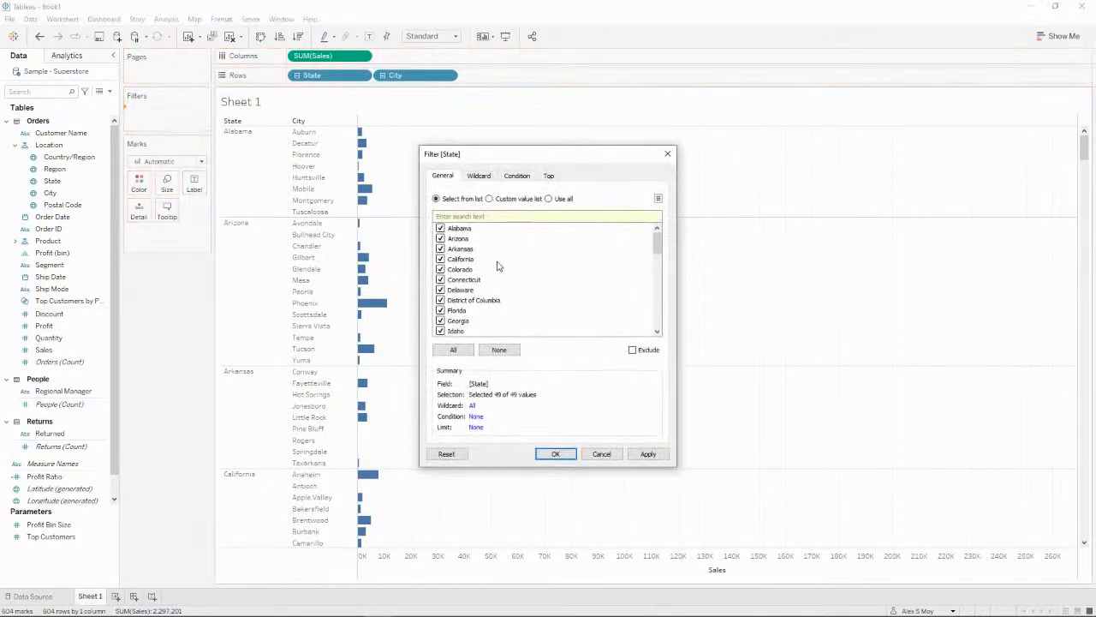
{"action": "left_click", "coordinate": [499, 350]}
{"action": "scroll", "coordinate": [542, 288], "scroll_direction": "down", "scroll_amount": 7}
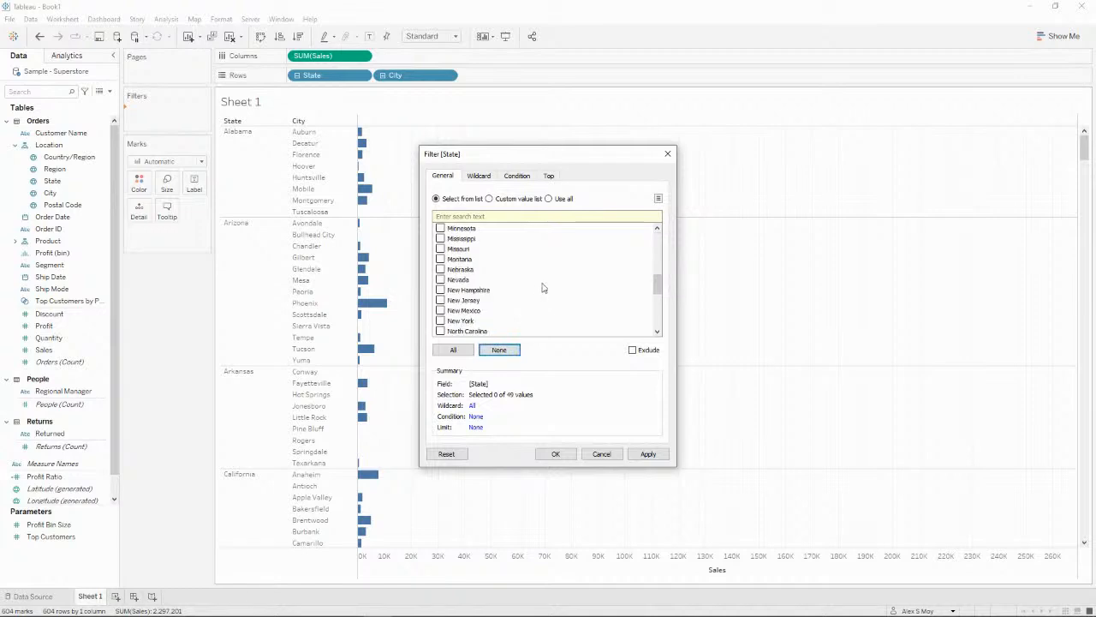
{"action": "scroll", "coordinate": [505, 278], "scroll_direction": "down", "scroll_amount": 4}
{"action": "left_click", "coordinate": [440, 228]}
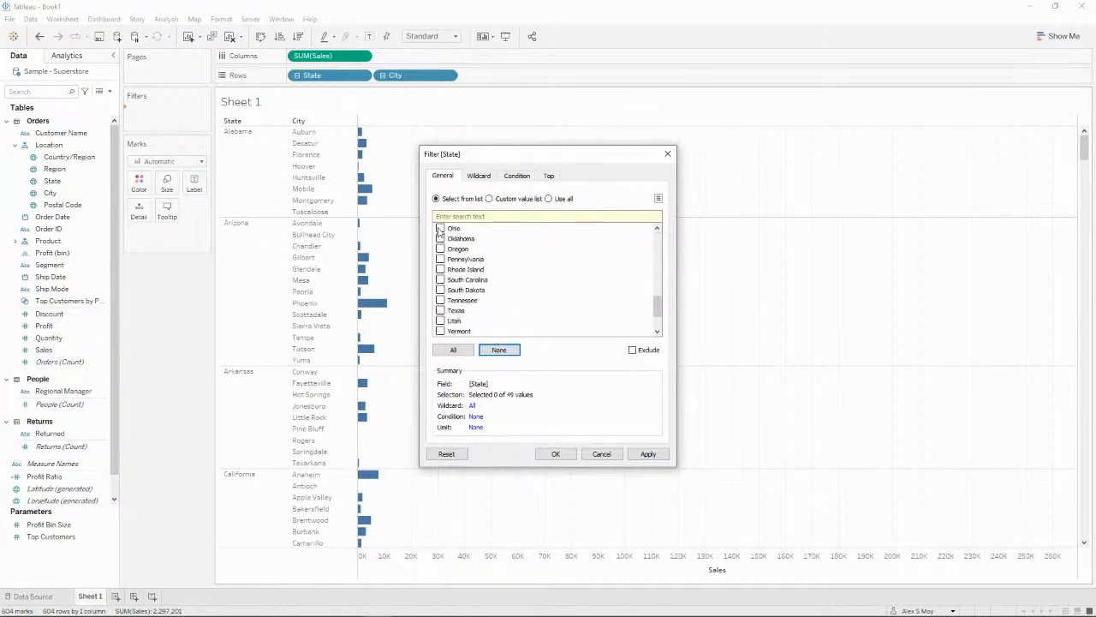
{"action": "left_click", "coordinate": [555, 453]}
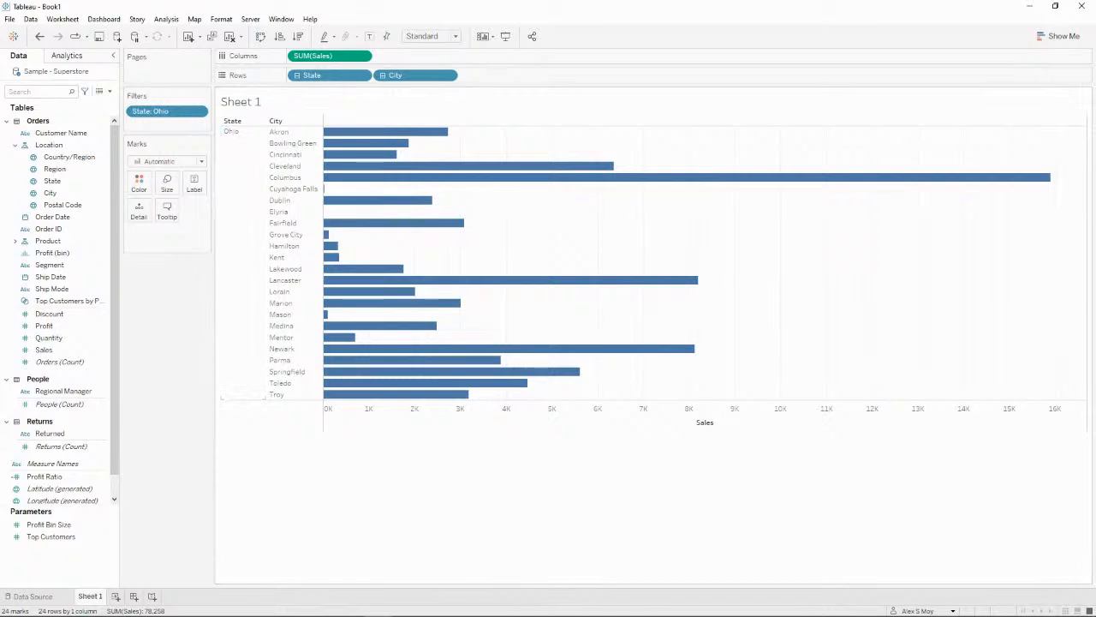
- Create a set named Key Cities from the Columbus, Cleveland, Toledo, Akron and Cincinnati bars
{"action": "left_click", "coordinate": [351, 180]}
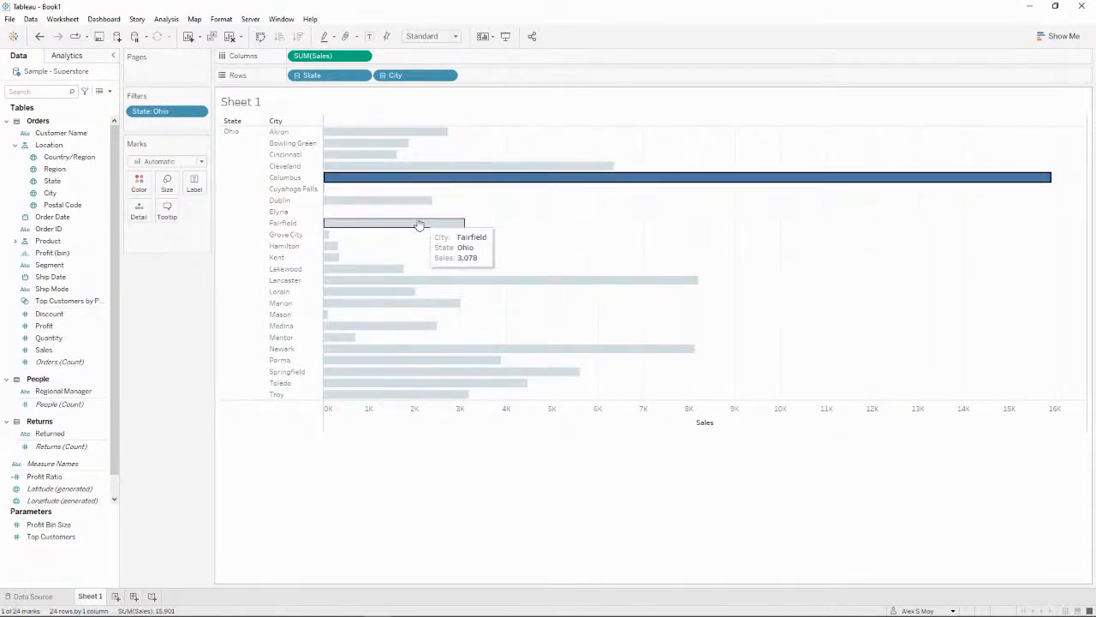
{"action": "left_click", "coordinate": [373, 170], "text": "ctrl"}
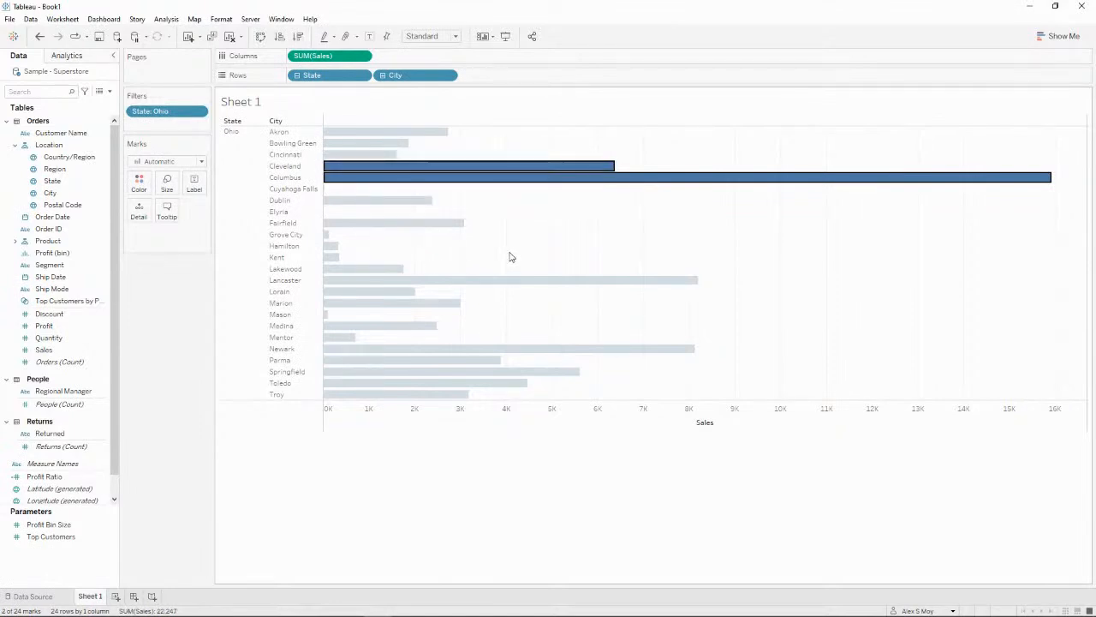
{"action": "left_click", "coordinate": [372, 383], "text": "ctrl"}
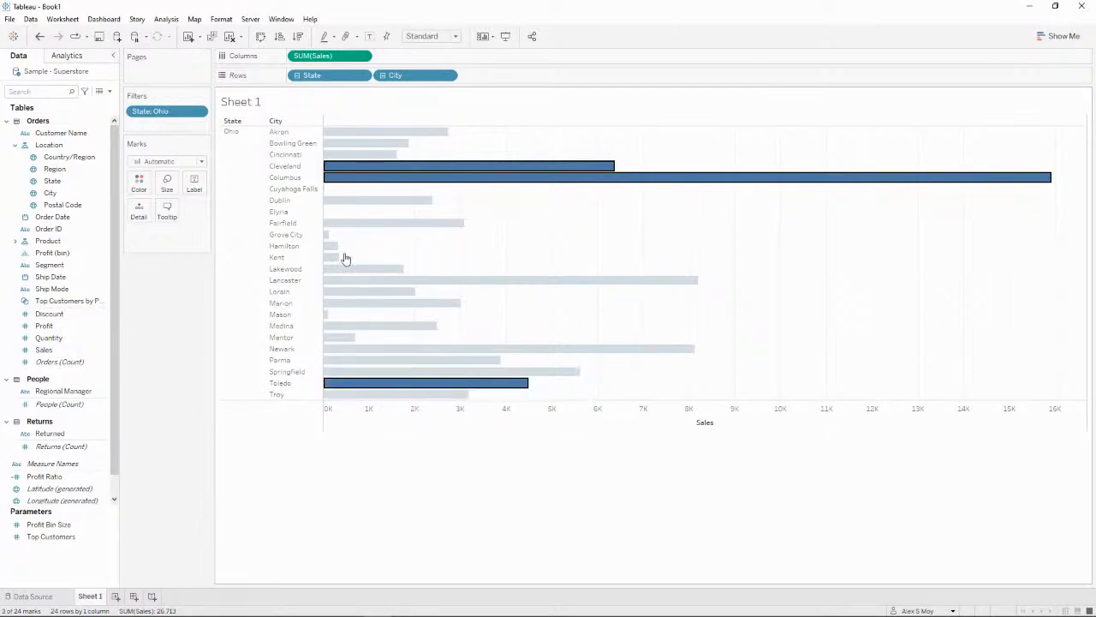
{"action": "left_click", "coordinate": [372, 132], "text": "ctrl"}
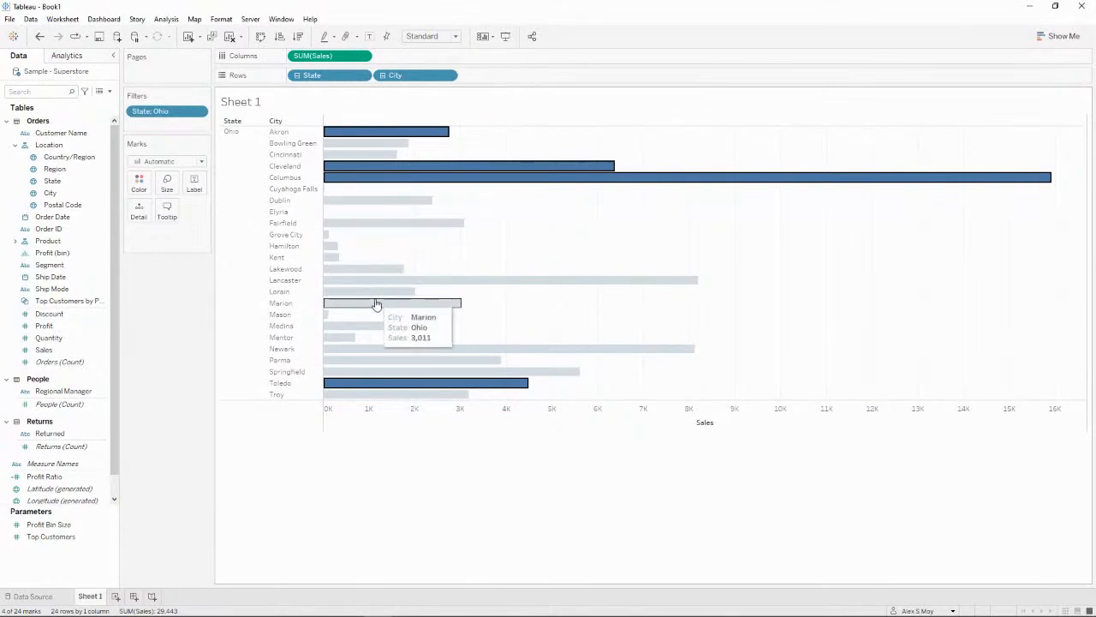
{"action": "left_click", "coordinate": [364, 154], "text": "ctrl"}
{"action": "mouse_move", "coordinate": [363, 160]}
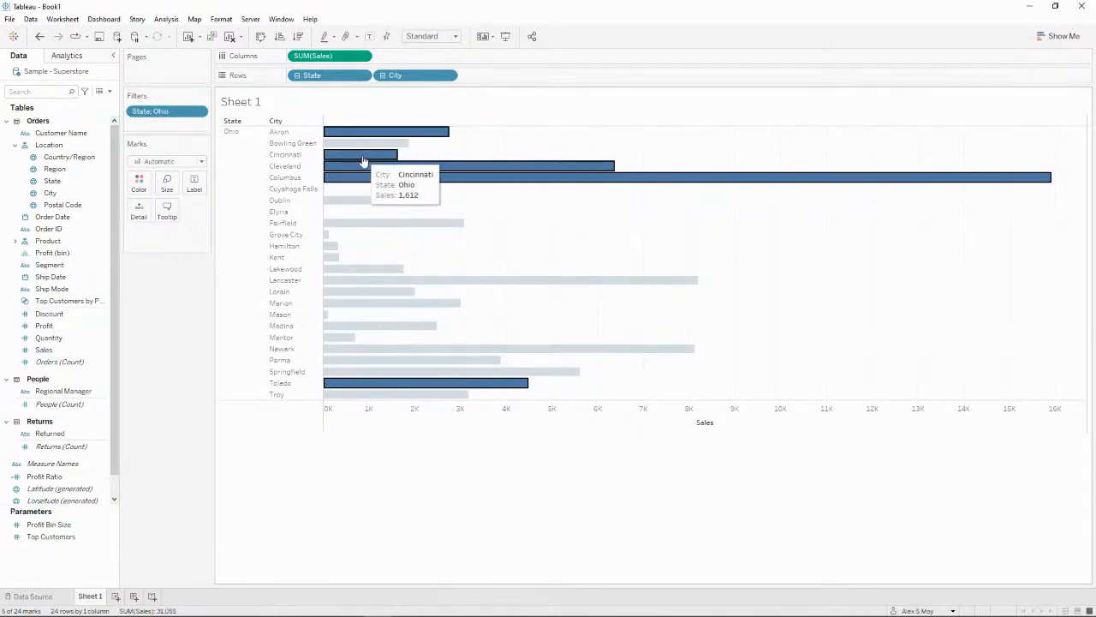
{"action": "mouse_move", "coordinate": [472, 158]}
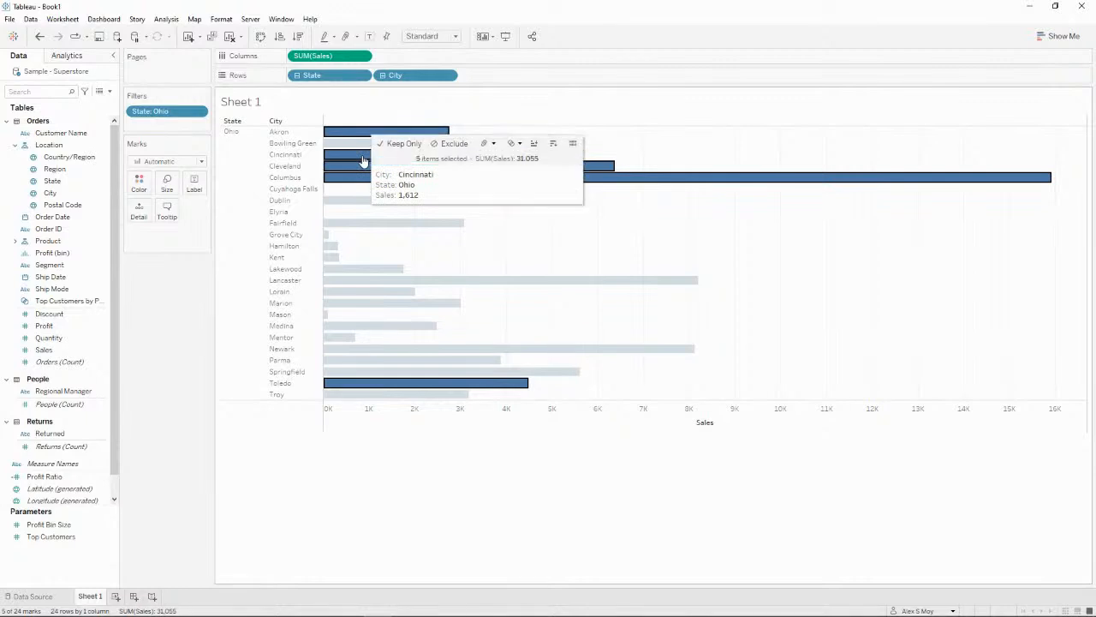
{"action": "left_click", "coordinate": [511, 146]}
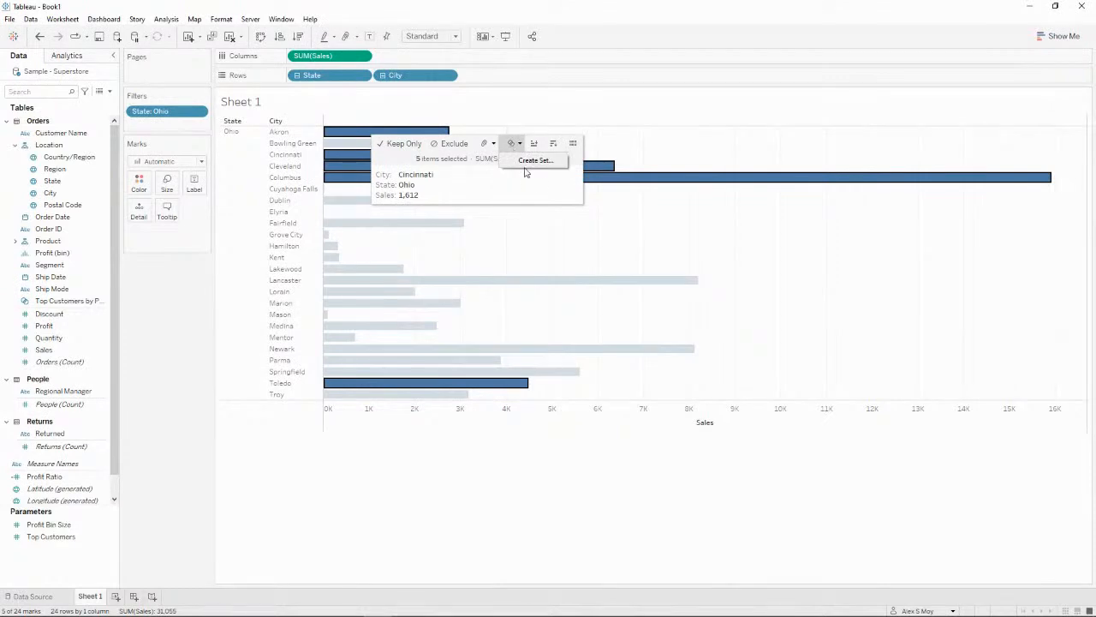
{"action": "left_click", "coordinate": [532, 164]}
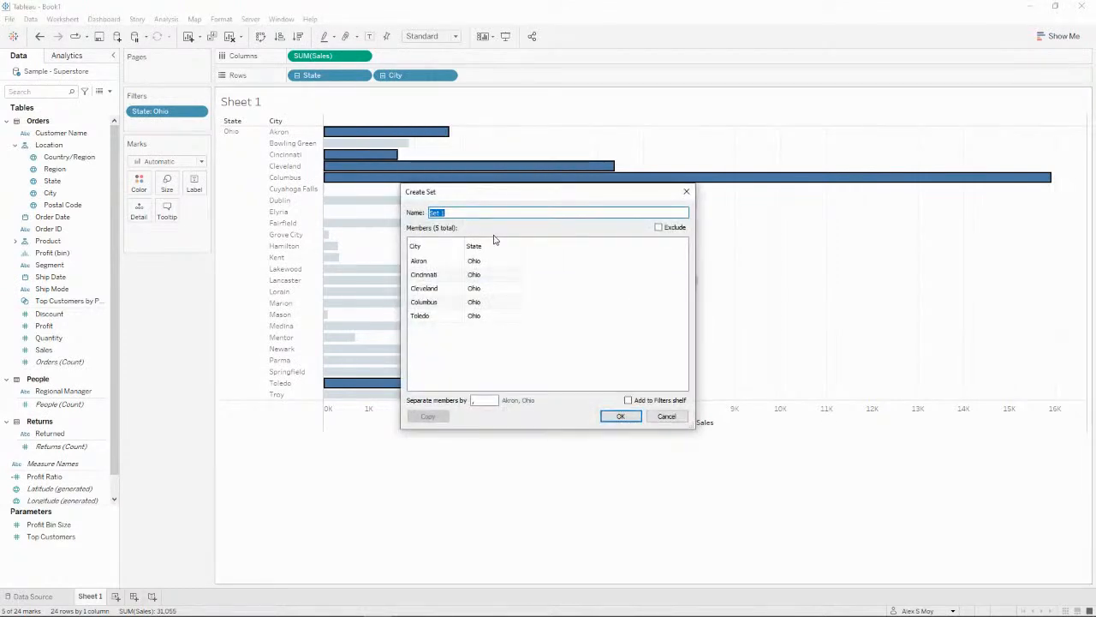
{"action": "type", "text": "Key Cities"}
{"action": "left_click", "coordinate": [620, 416]}
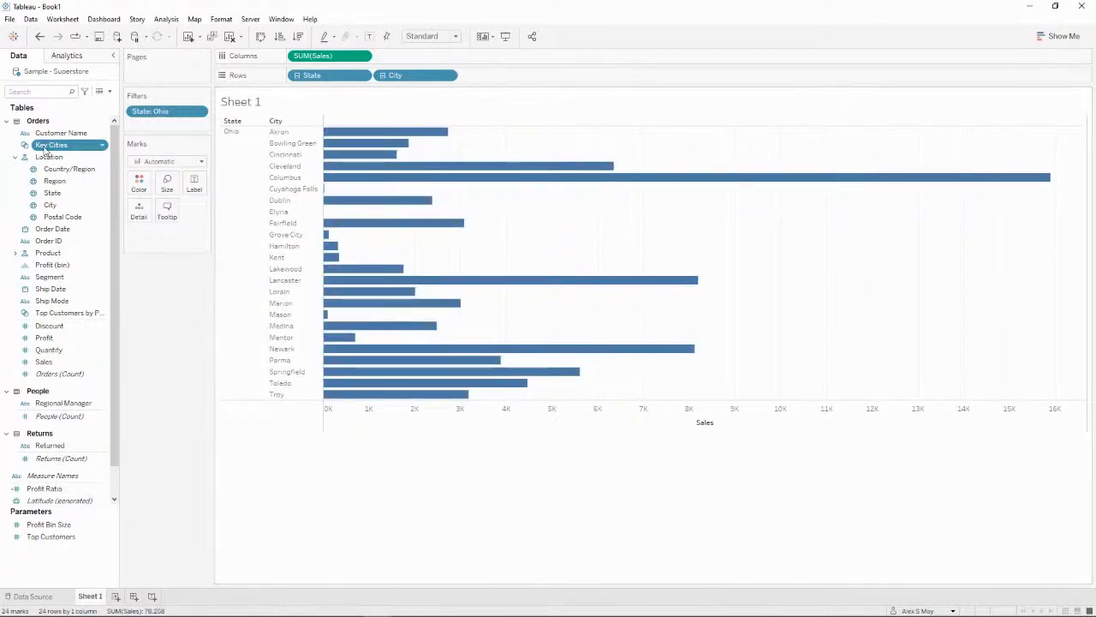
- Color the bars by membership in the Key Cities set and sort the cities by descending Sales
{"action": "left_click_drag", "start_coordinate": [50, 144], "coordinate": [137, 185]}
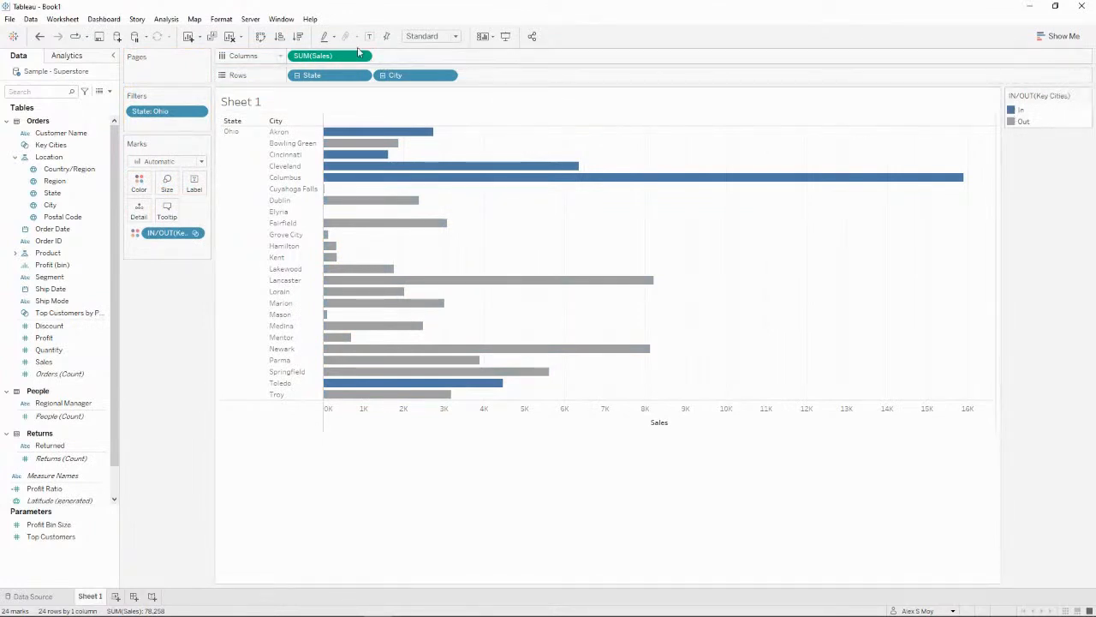
{"action": "left_click", "coordinate": [299, 36]}
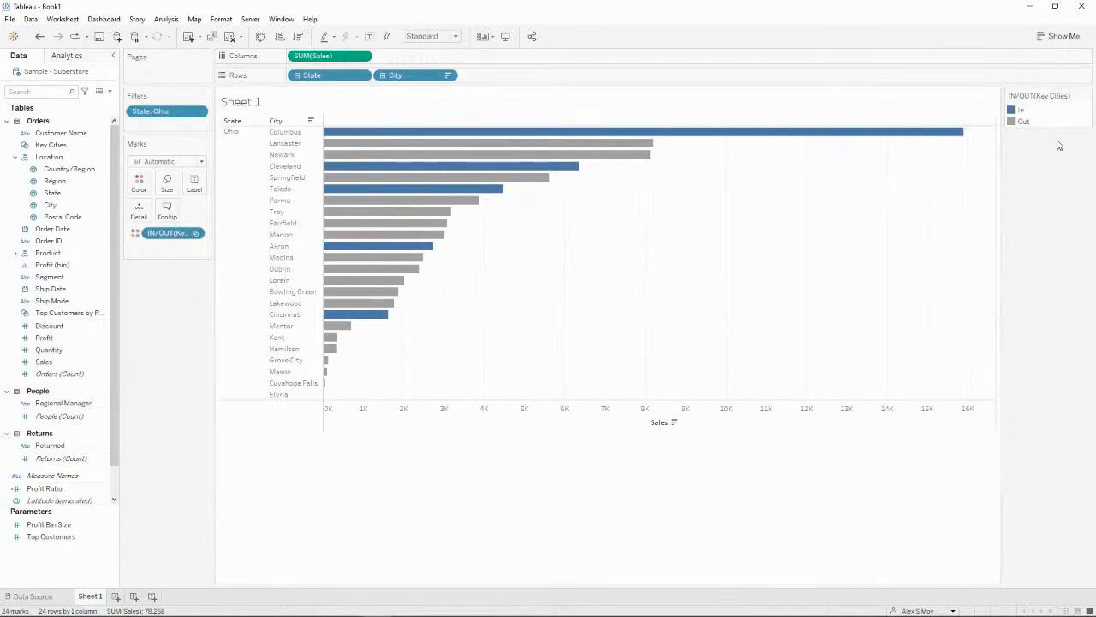
- Color the In members of the Key Cities set red and the Out members light gray from the Seattle Grays palette
{"action": "double_click", "coordinate": [1015, 113]}
{"action": "left_click", "coordinate": [567, 284]}
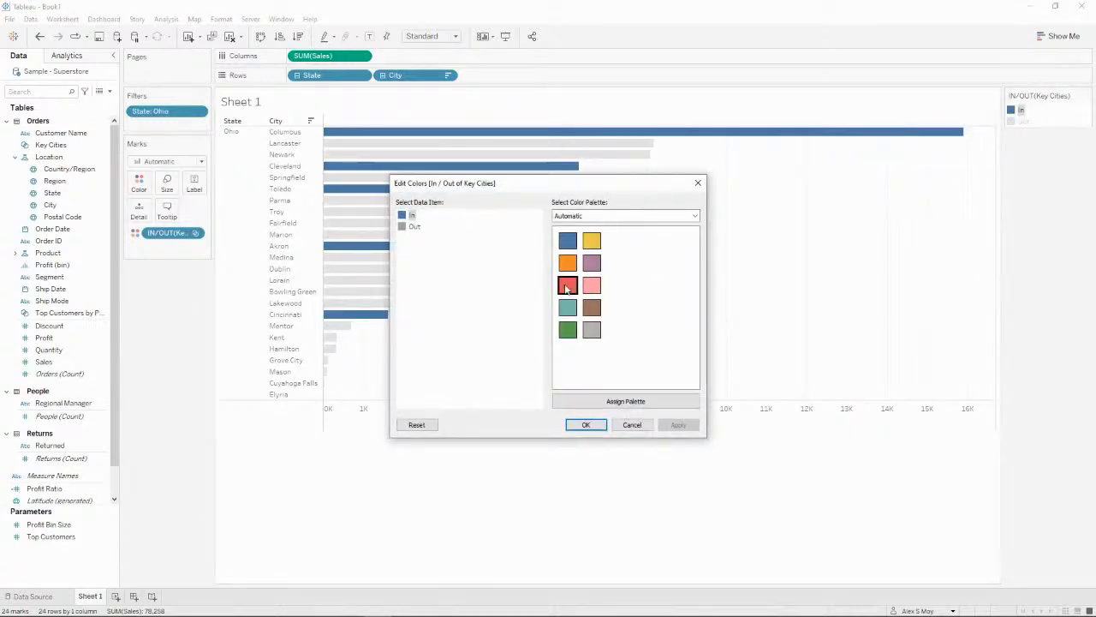
{"action": "left_click", "coordinate": [677, 426]}
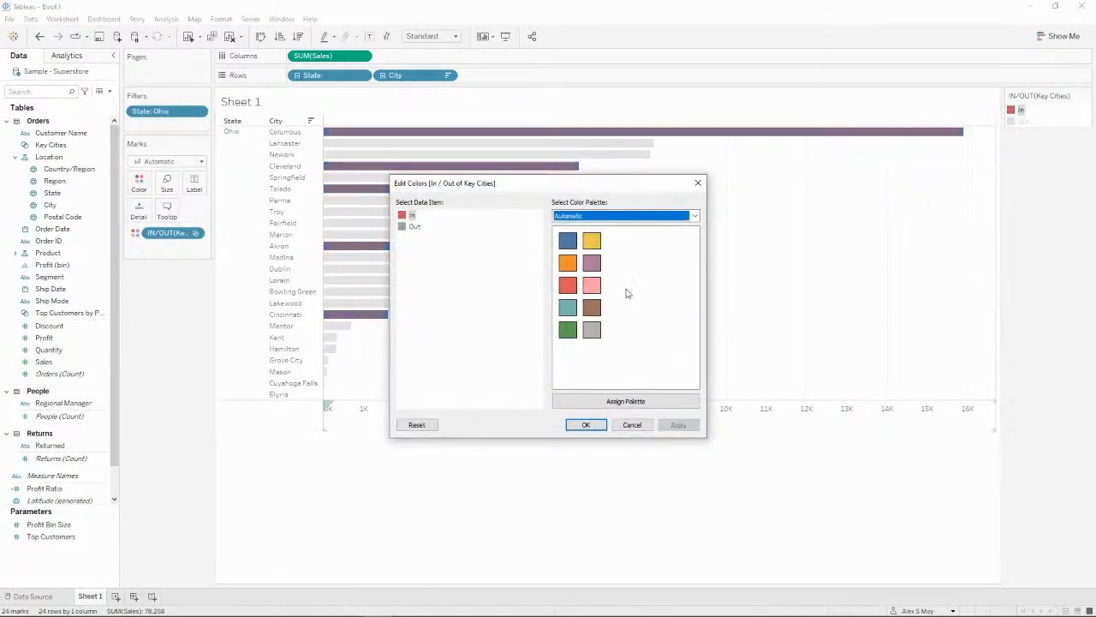
{"action": "left_click", "coordinate": [651, 216]}
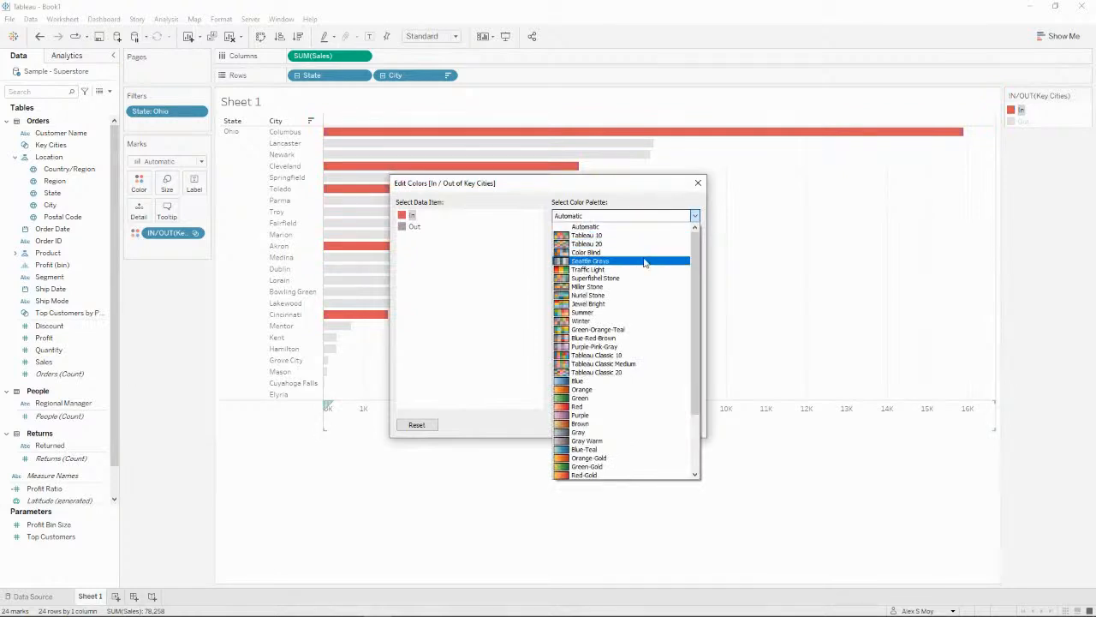
{"action": "left_click", "coordinate": [647, 260]}
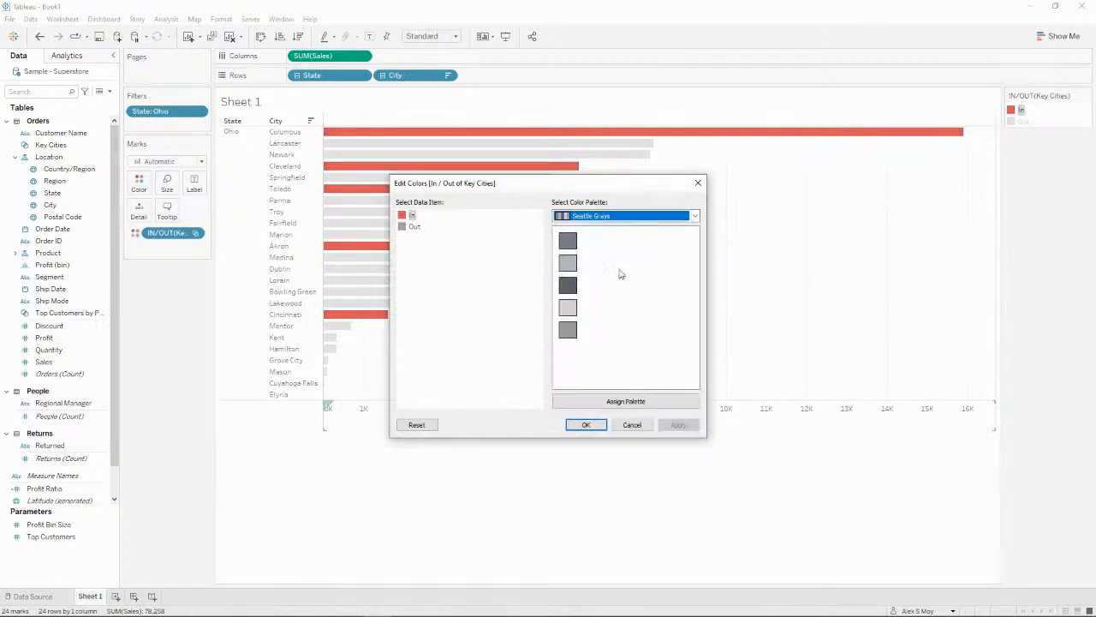
{"action": "left_click", "coordinate": [415, 226]}
{"action": "left_click", "coordinate": [568, 307]}
{"action": "left_click", "coordinate": [642, 216]}
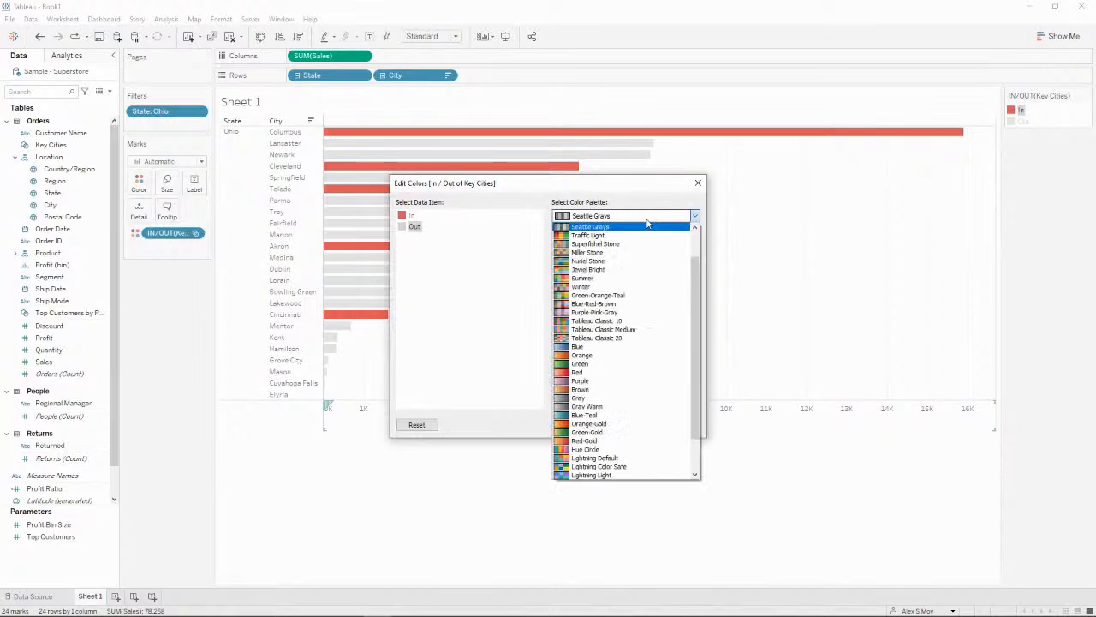
{"action": "scroll", "coordinate": [641, 236], "scroll_direction": "up", "scroll_amount": 2}
{"action": "left_click", "coordinate": [630, 227]}
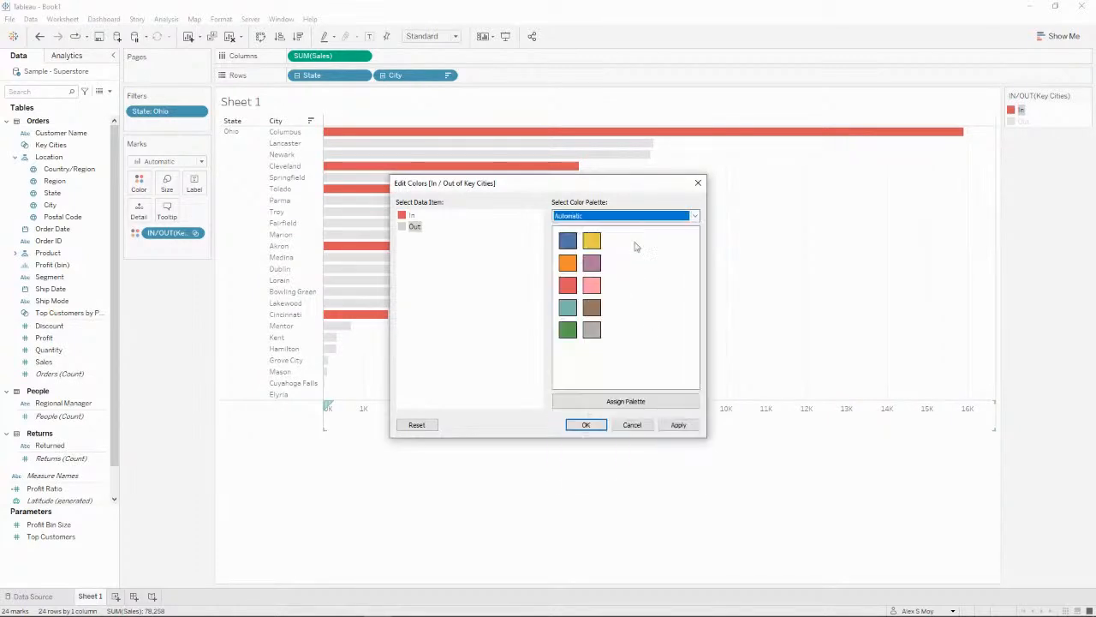
{"action": "left_click", "coordinate": [591, 426]}
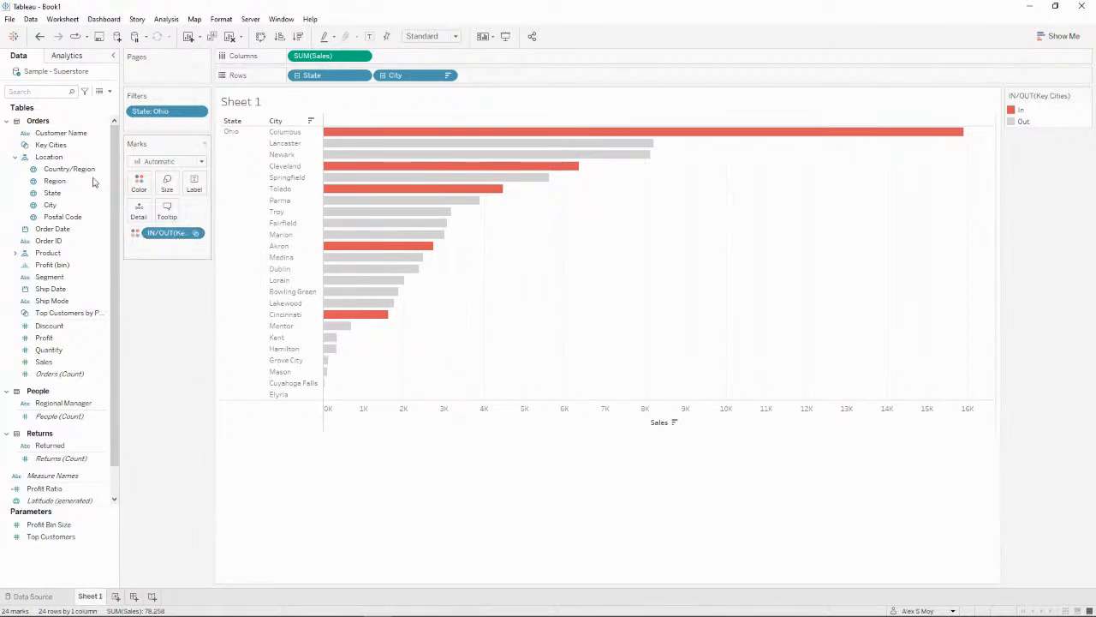
- Start a new calculated field named Key Cities Filter
{"action": "left_click", "coordinate": [110, 92]}
{"action": "left_click", "coordinate": [54, 104]}
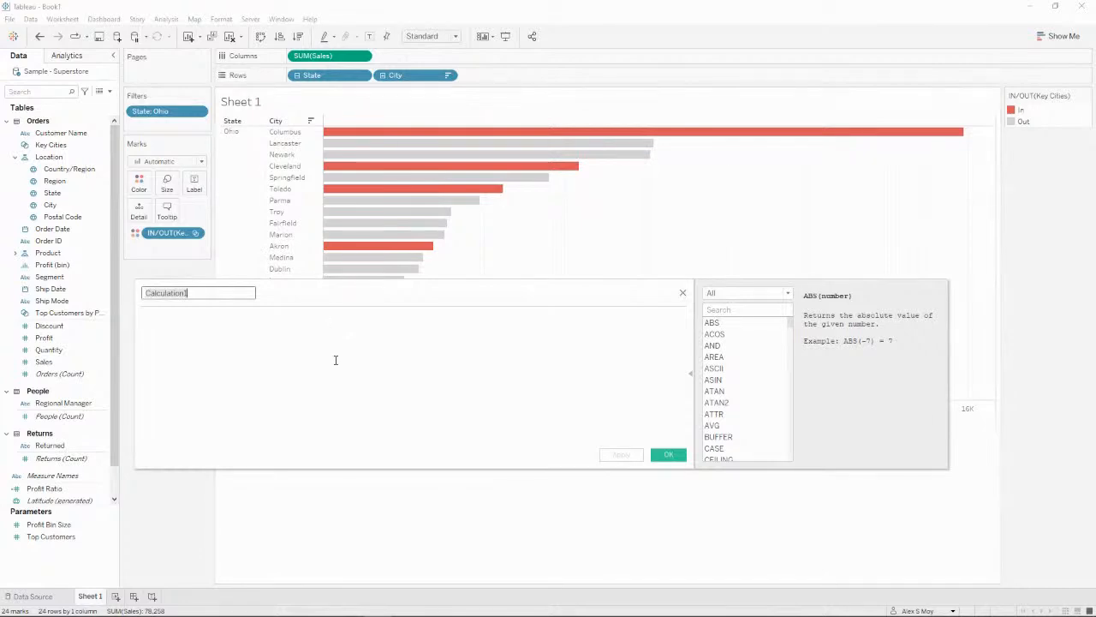
{"action": "type", "text": "KE"}
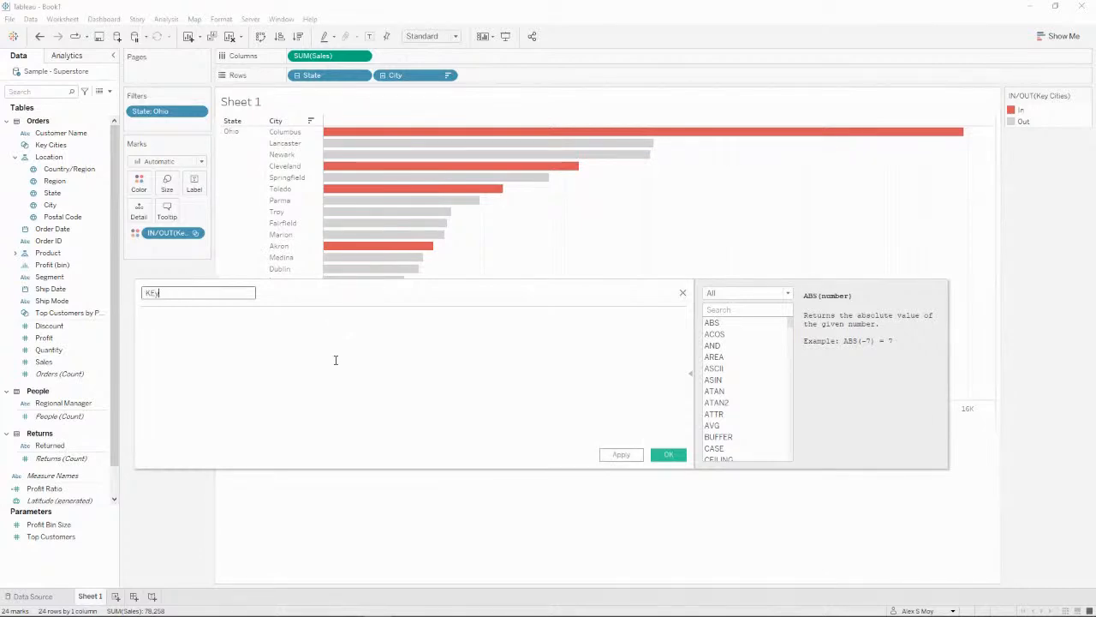
{"action": "type", "text": "es Filter"}
- Define the calculation as if [Key Cities] then "Key Cities" else [City] end and save it
{"action": "left_click", "coordinate": [336, 359]}
{"action": "type", "text": "k"}
{"action": "key", "text": "BackSpace"}
{"action": "type", "text": "if k"}
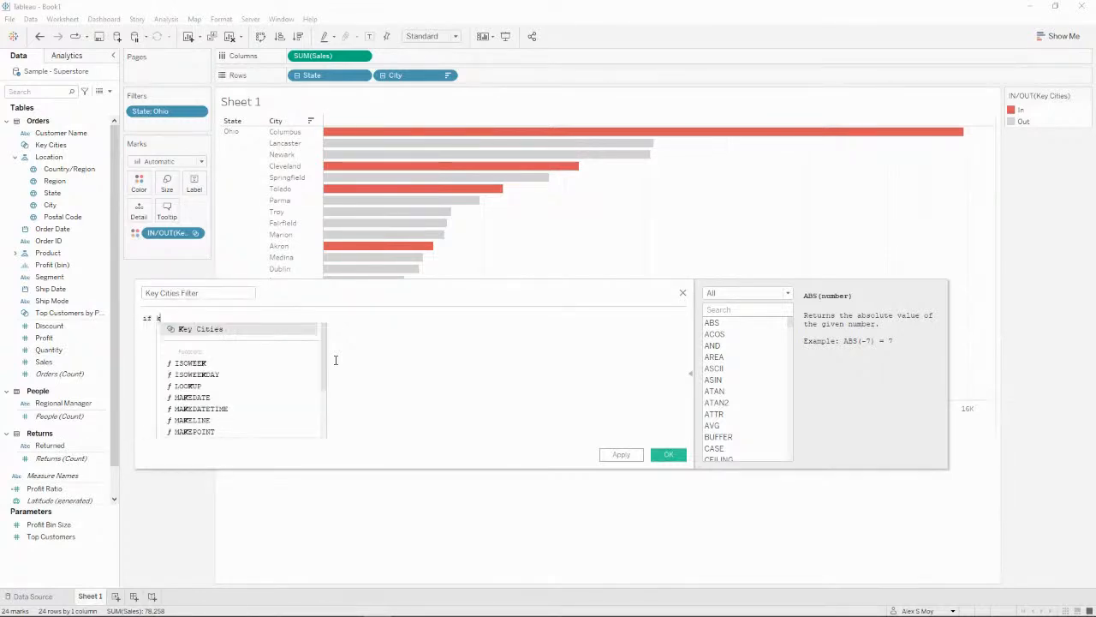
{"action": "key", "text": "Return"}
{"action": "type", "text": "then \"K"}
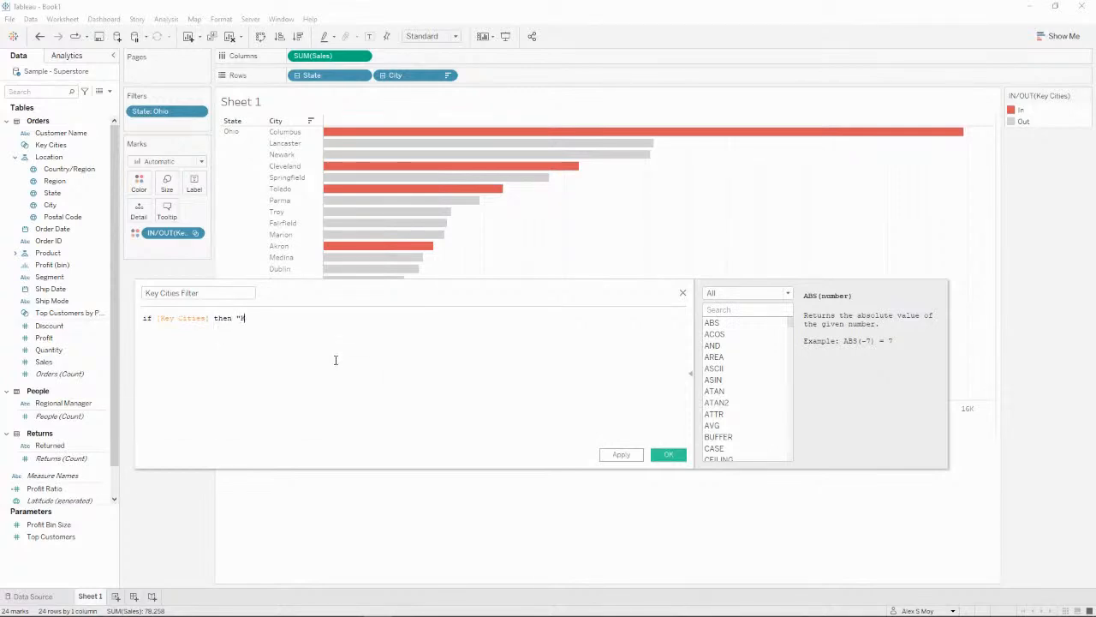
{"action": "type", "text": "ey\" else ci"}
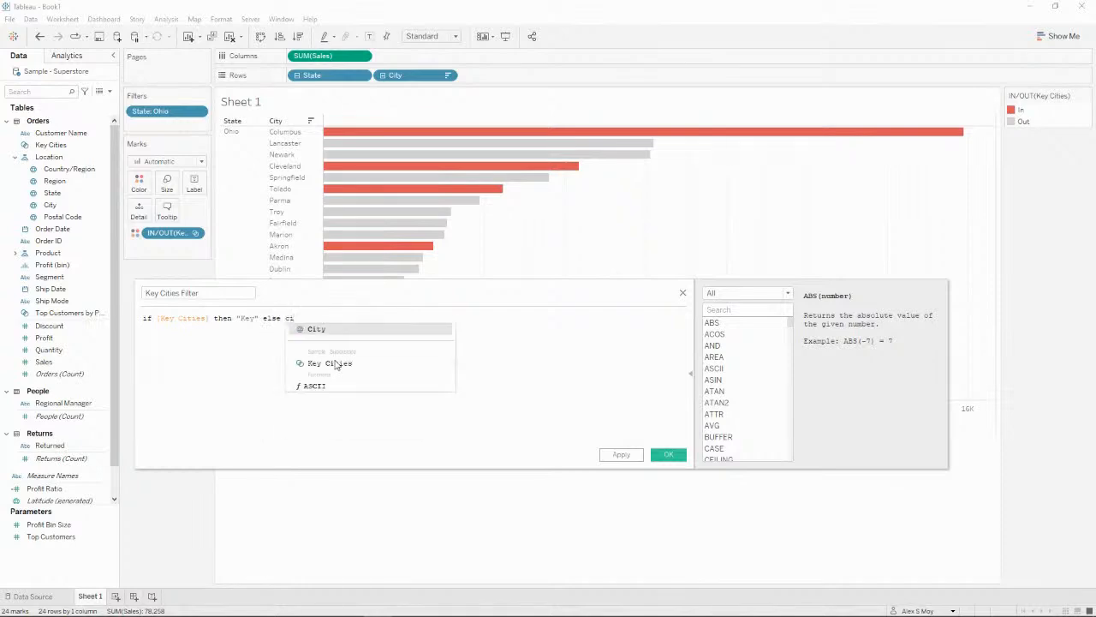
{"action": "key", "text": "Return"}
{"action": "type", "text": "end"}
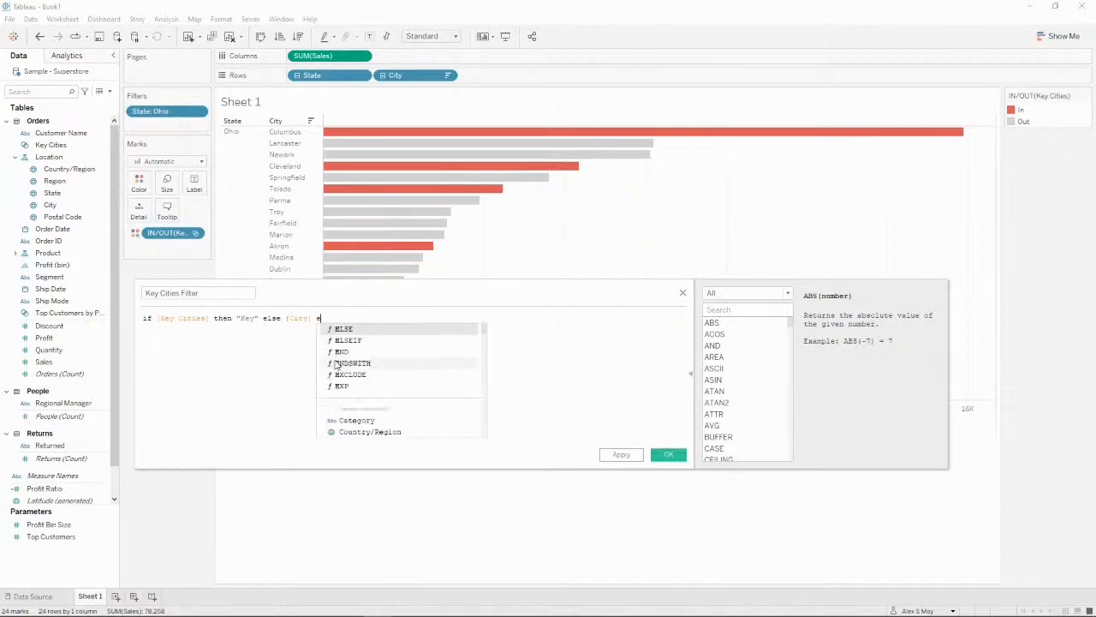
{"action": "left_click", "coordinate": [335, 360]}
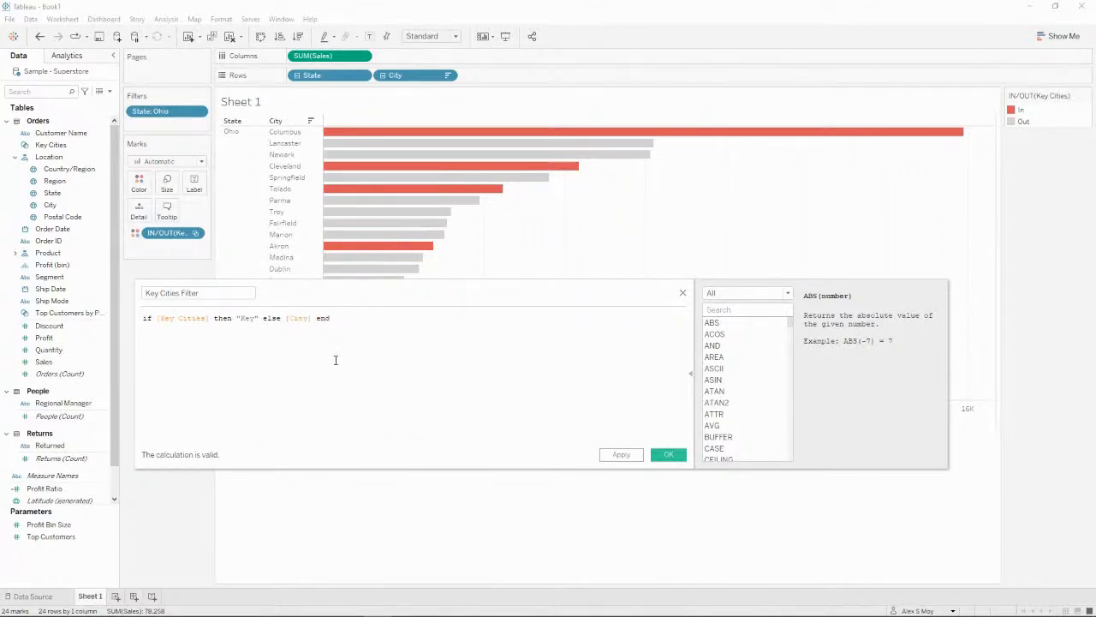
{"action": "type", "text": "Cities"}
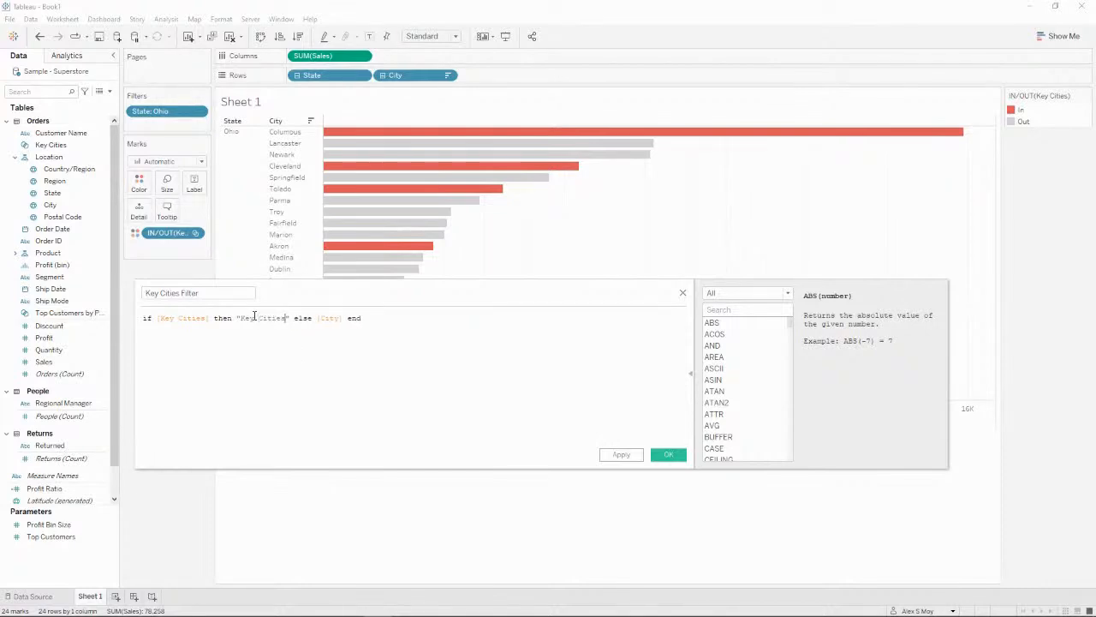
{"action": "left_click", "coordinate": [666, 455]}
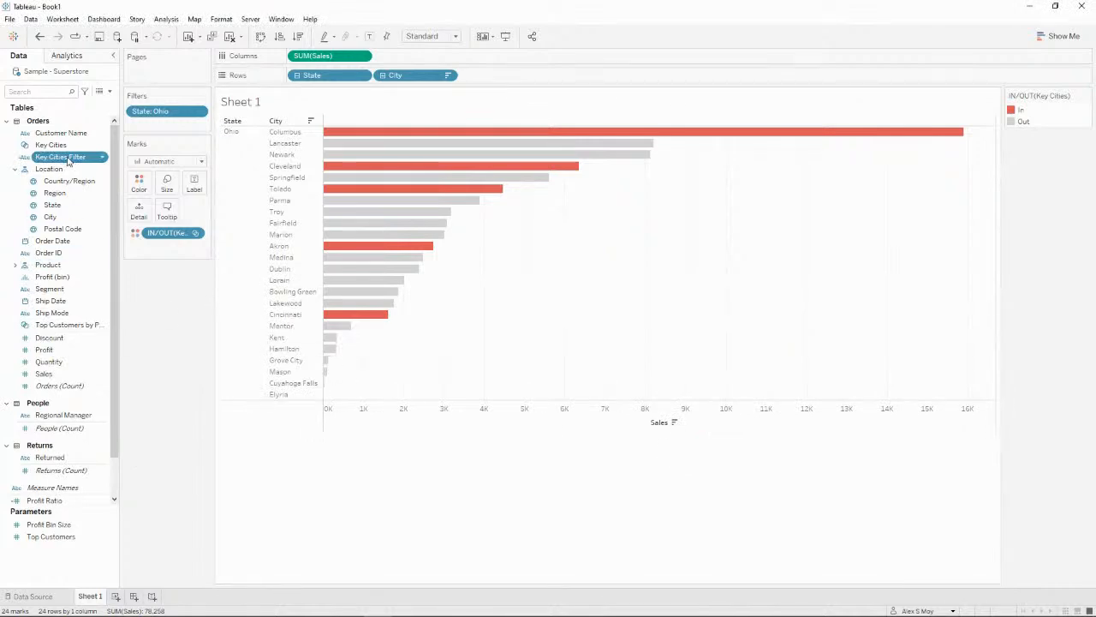
{"action": "left_click_drag", "start_coordinate": [69, 161], "coordinate": [164, 127]}
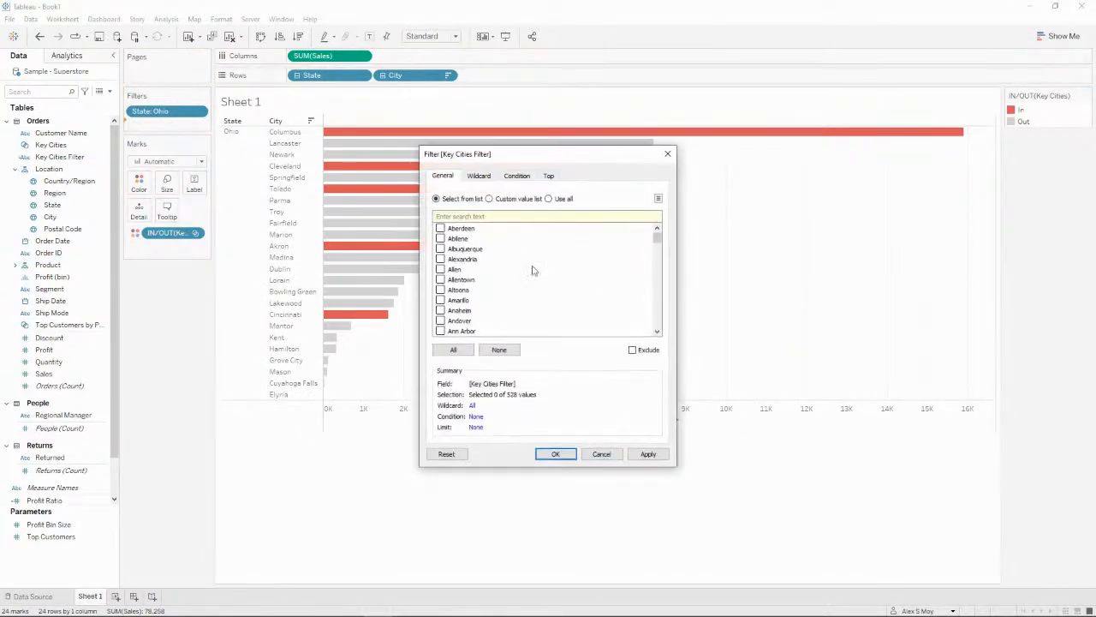
{"action": "scroll", "coordinate": [638, 244], "scroll_direction": "down", "scroll_amount": 12}
{"action": "mouse_move", "coordinate": [658, 246]}
{"action": "left_mouse_down"}
{"action": "mouse_move", "coordinate": [668, 335]}
{"action": "mouse_move", "coordinate": [644, 233]}
{"action": "left_mouse_up"}
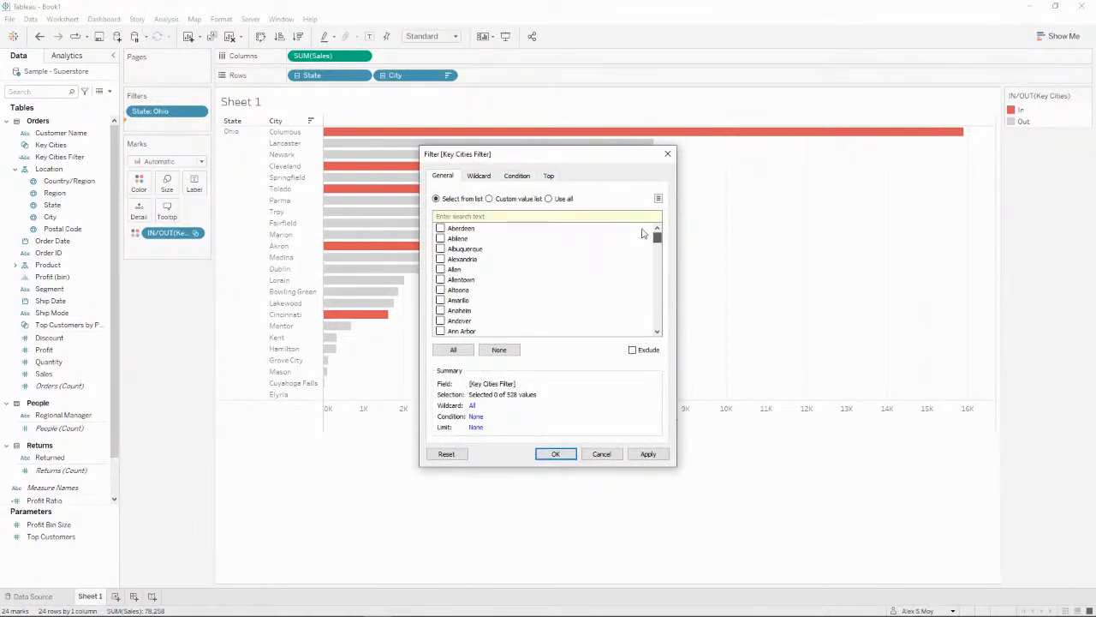
{"action": "left_click", "coordinate": [602, 454]}
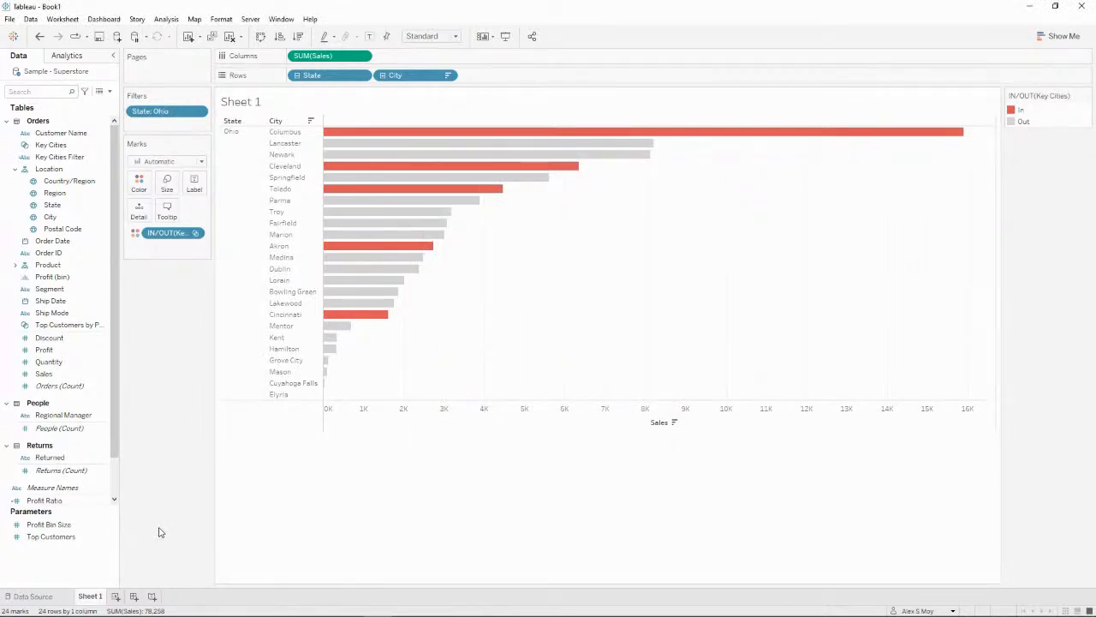
- Add a new worksheet and filter it by State so that only Ohio is included
{"action": "left_click", "coordinate": [116, 597]}
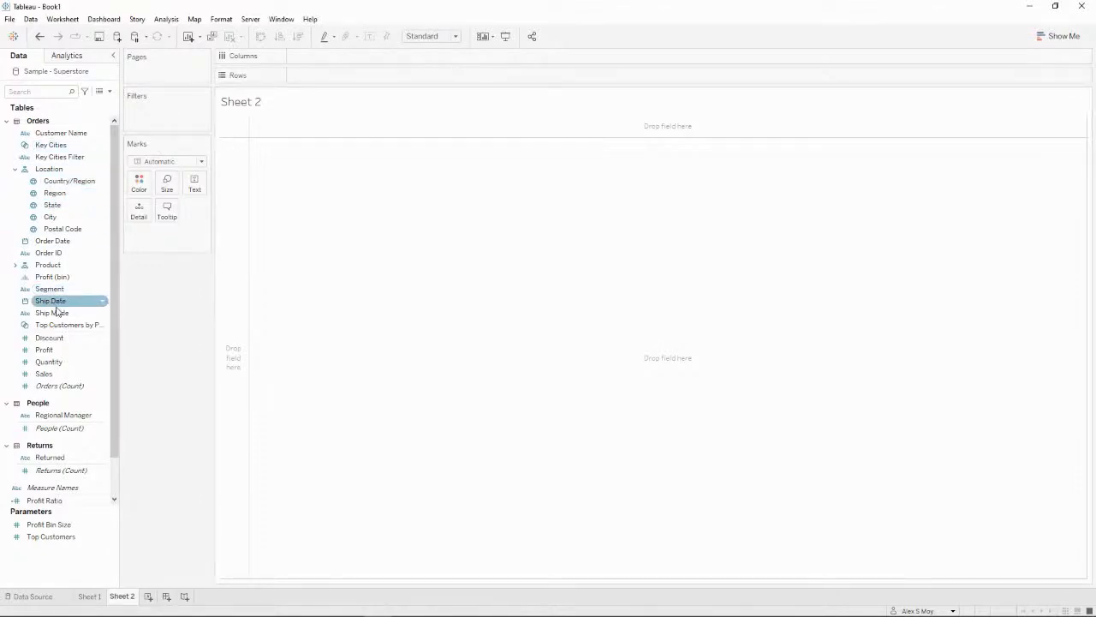
{"action": "left_click_drag", "start_coordinate": [54, 205], "coordinate": [179, 122]}
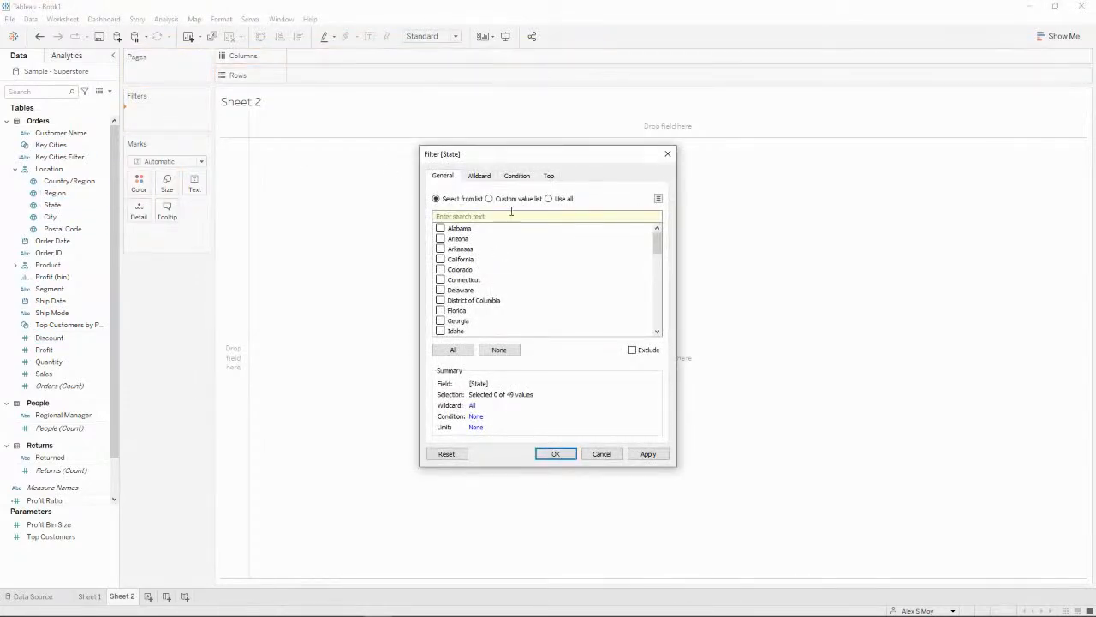
{"action": "type", "text": "ohio"}
{"action": "left_click", "coordinate": [440, 228]}
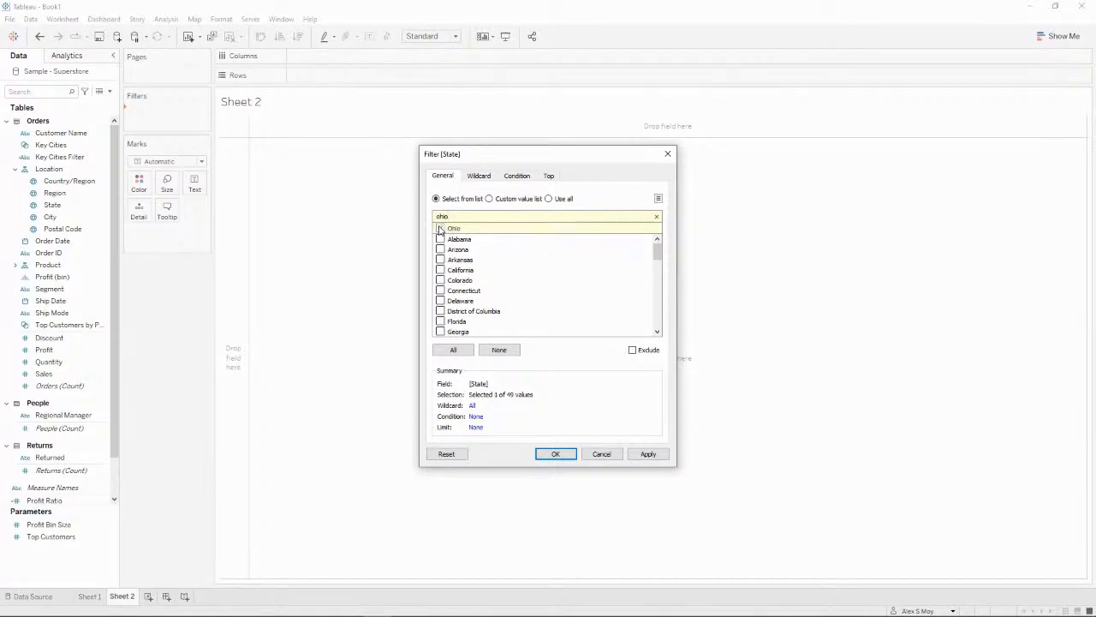
{"action": "left_click", "coordinate": [555, 454]}
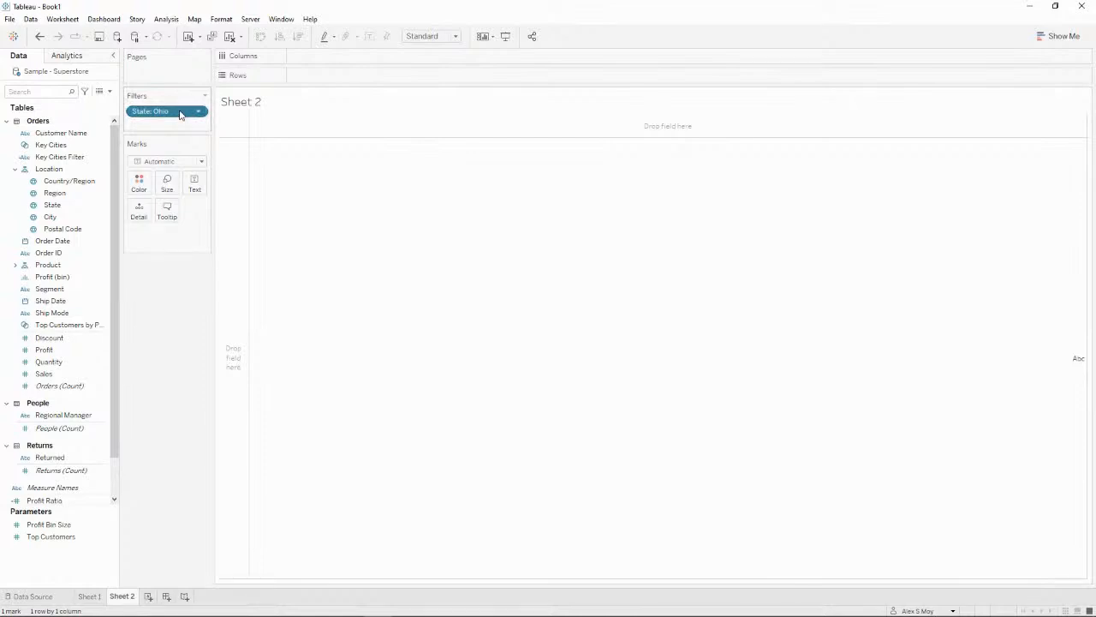
{"action": "right_click", "coordinate": [181, 115]}
{"action": "left_click", "coordinate": [156, 311]}
{"action": "left_click", "coordinate": [75, 206]}
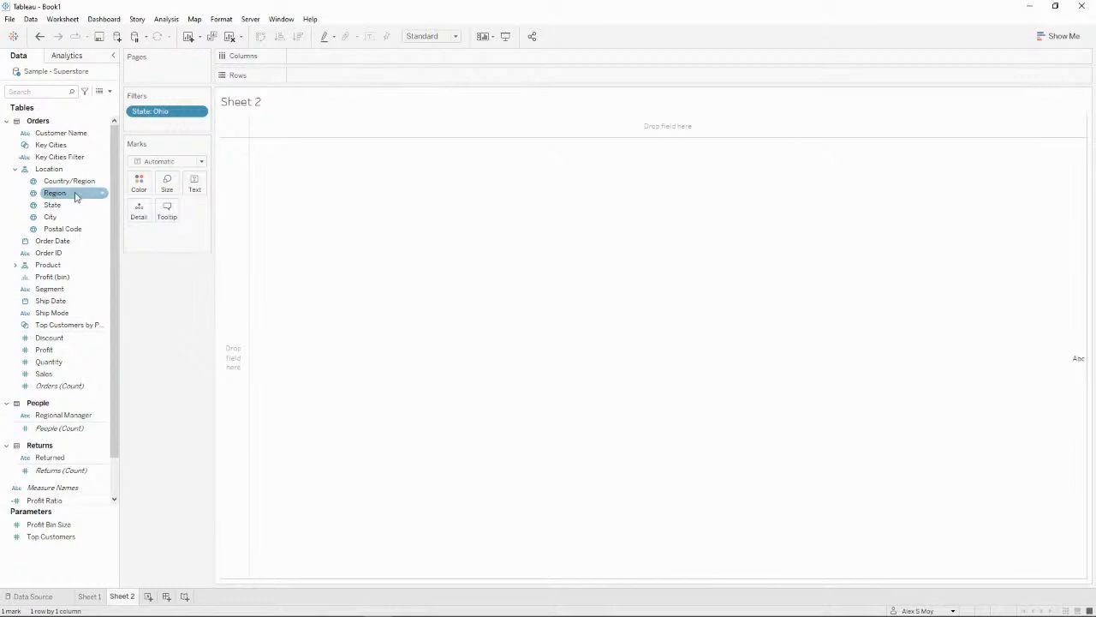
- Add a City filter with all the listed cities selected and show its filter control on the worksheet
{"action": "left_click", "coordinate": [68, 170]}
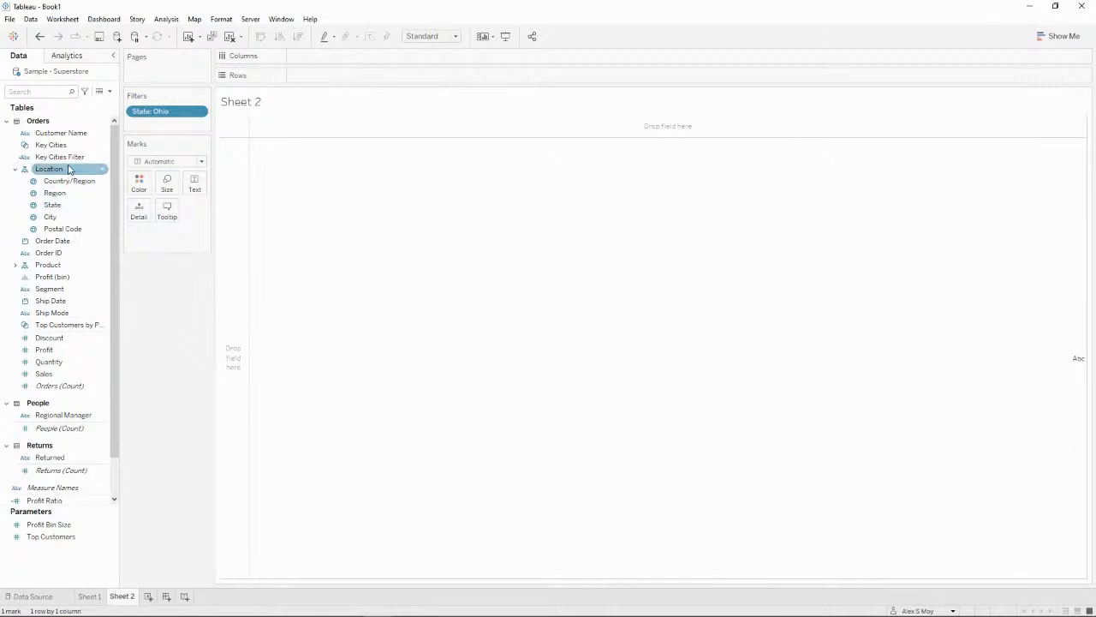
{"action": "left_click", "coordinate": [69, 146]}
{"action": "left_click", "coordinate": [53, 205]}
{"action": "left_click", "coordinate": [50, 217]}
{"action": "left_click_drag", "start_coordinate": [49, 216], "coordinate": [168, 119]}
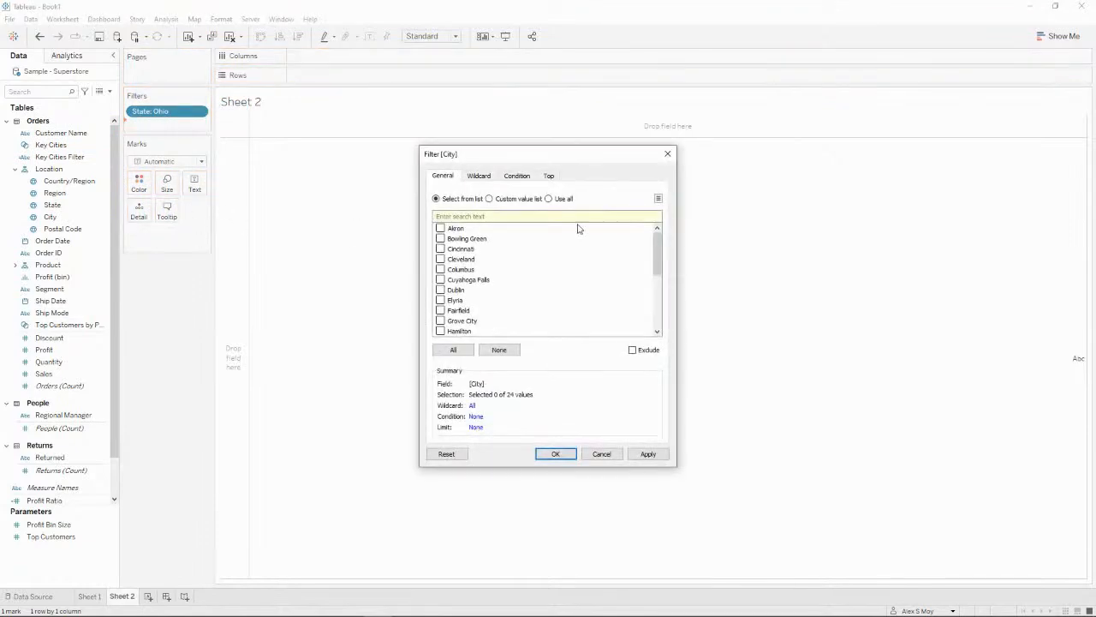
{"action": "left_click", "coordinate": [466, 351]}
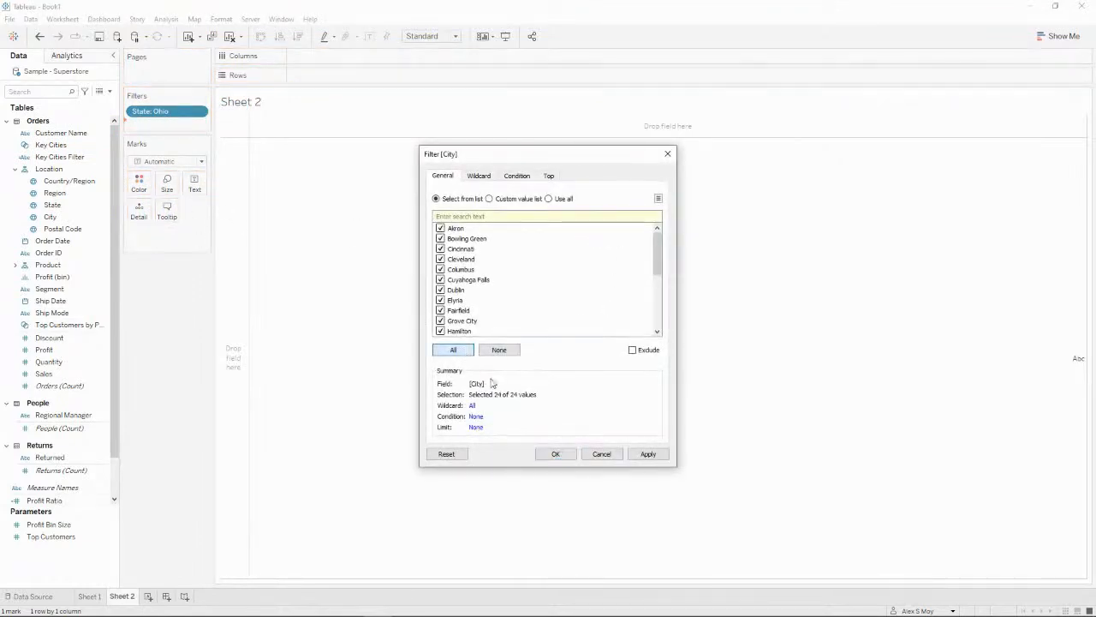
{"action": "left_click", "coordinate": [555, 454]}
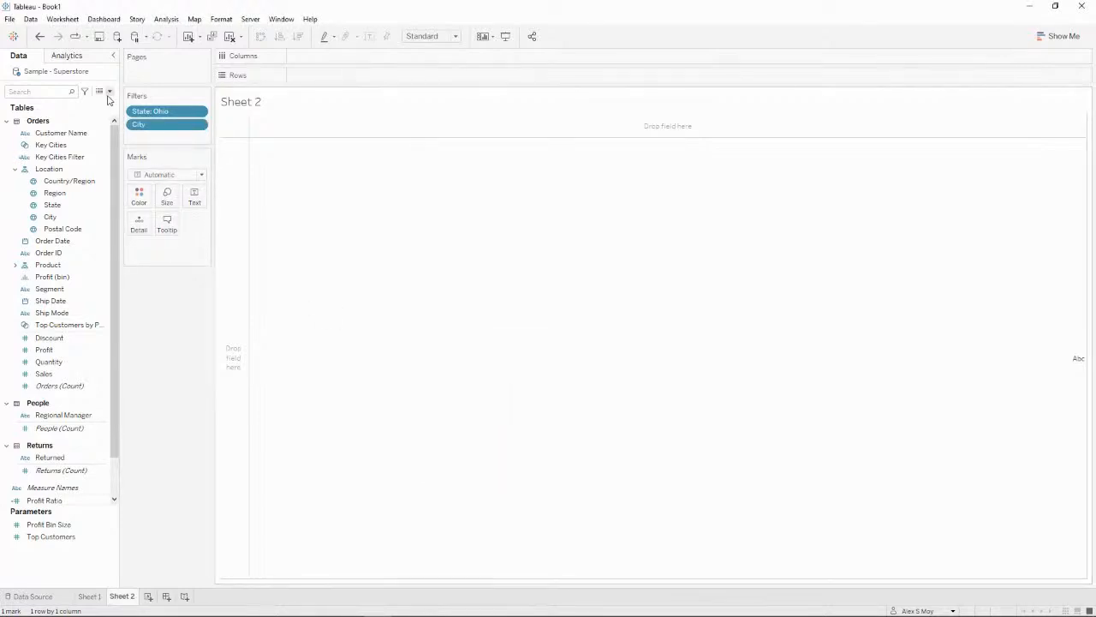
{"action": "right_click", "coordinate": [147, 125]}
{"action": "left_click", "coordinate": [174, 149]}
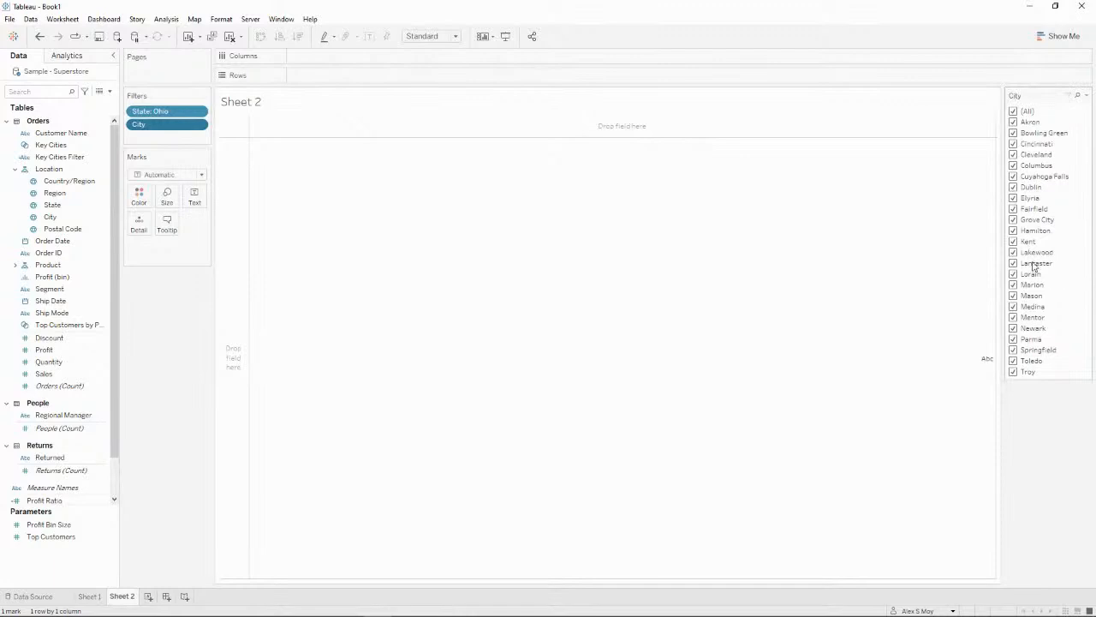
- Limit the City filter control to only relevant values and remove its "All" value
{"action": "left_click", "coordinate": [1086, 95]}
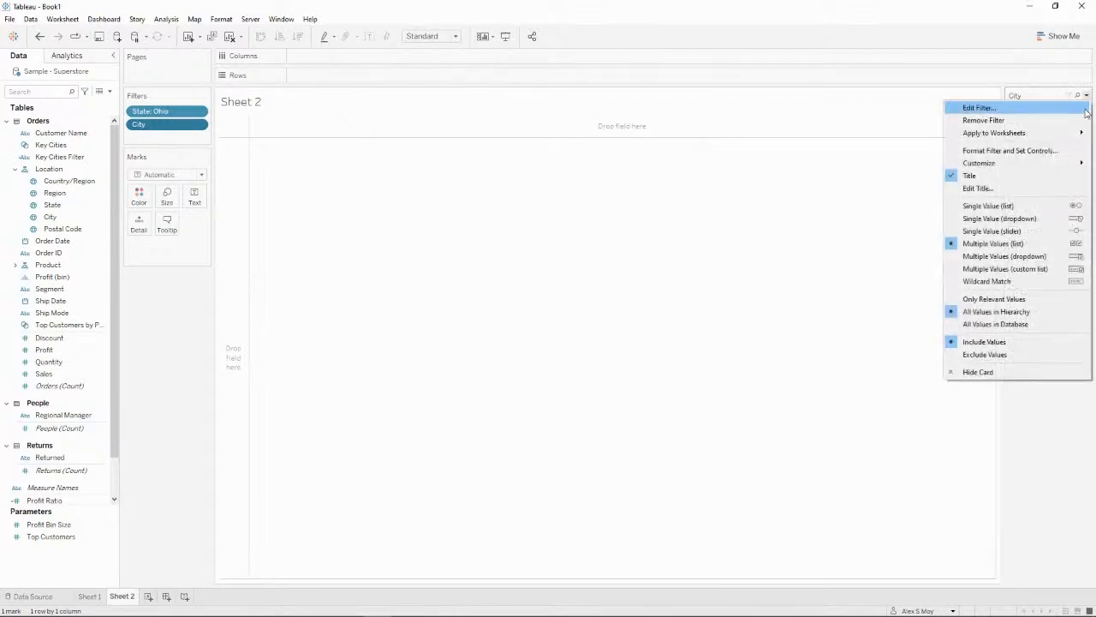
{"action": "left_click", "coordinate": [1036, 302]}
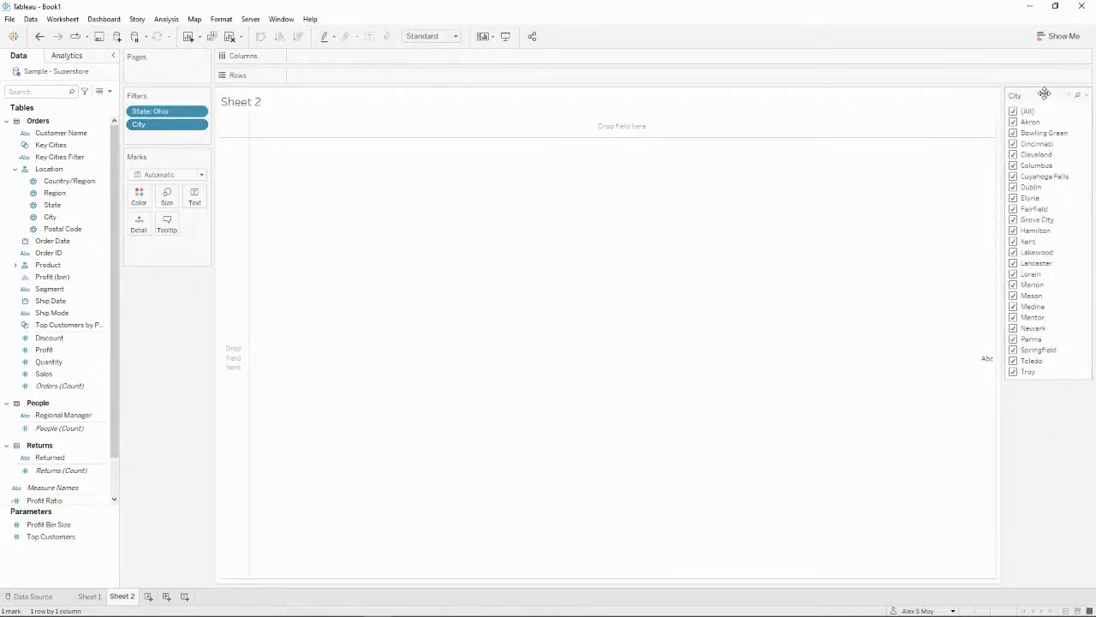
{"action": "left_click", "coordinate": [1086, 95]}
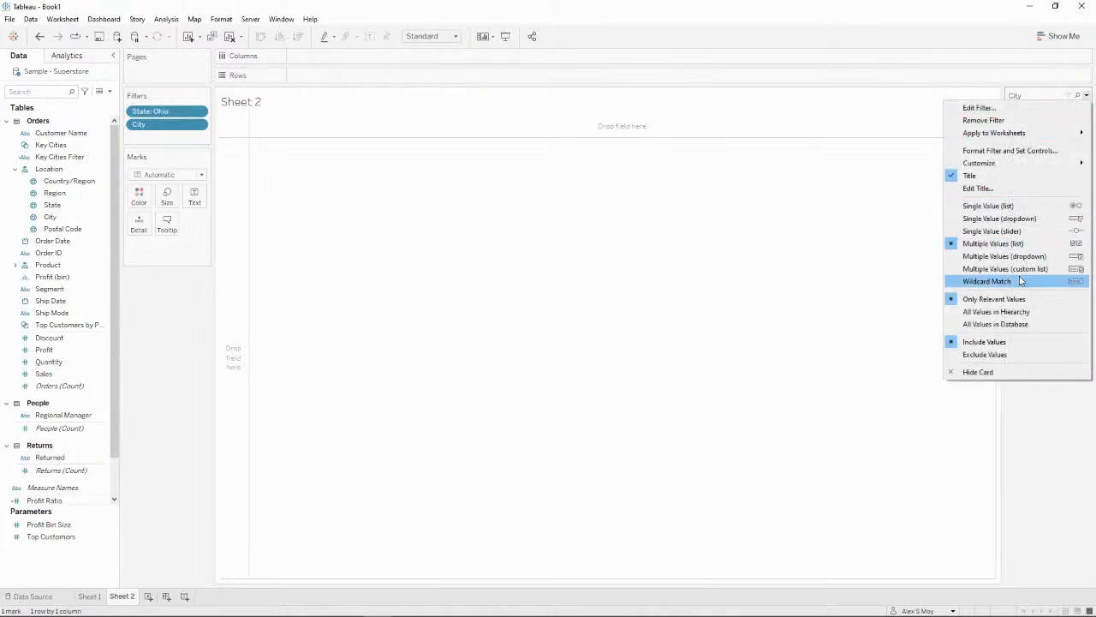
{"action": "mouse_move", "coordinate": [1019, 167]}
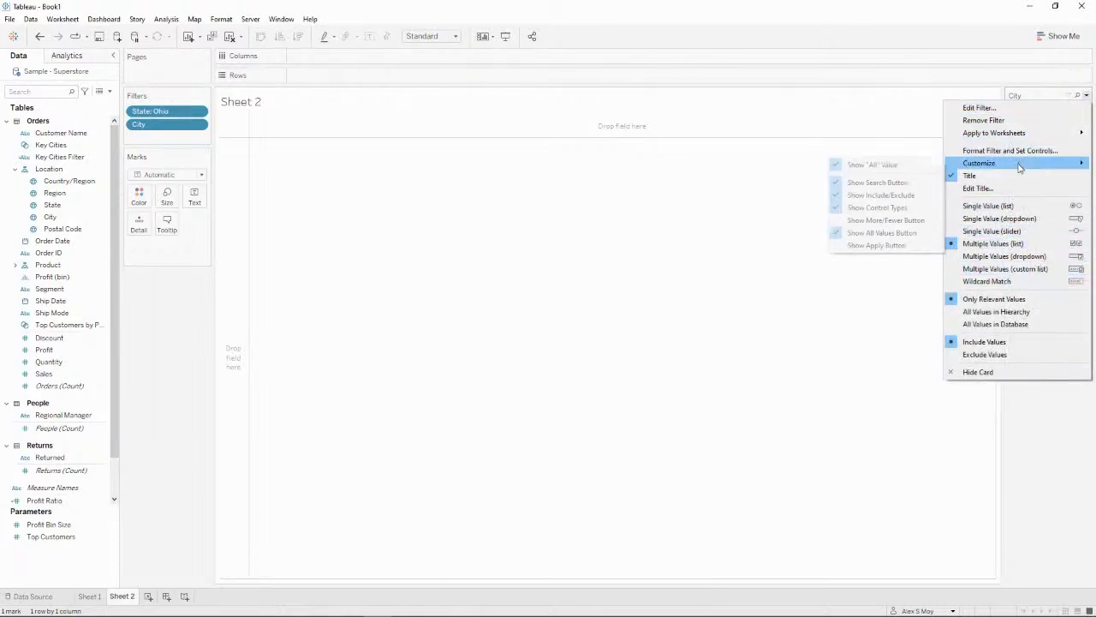
{"action": "left_click", "coordinate": [913, 169]}
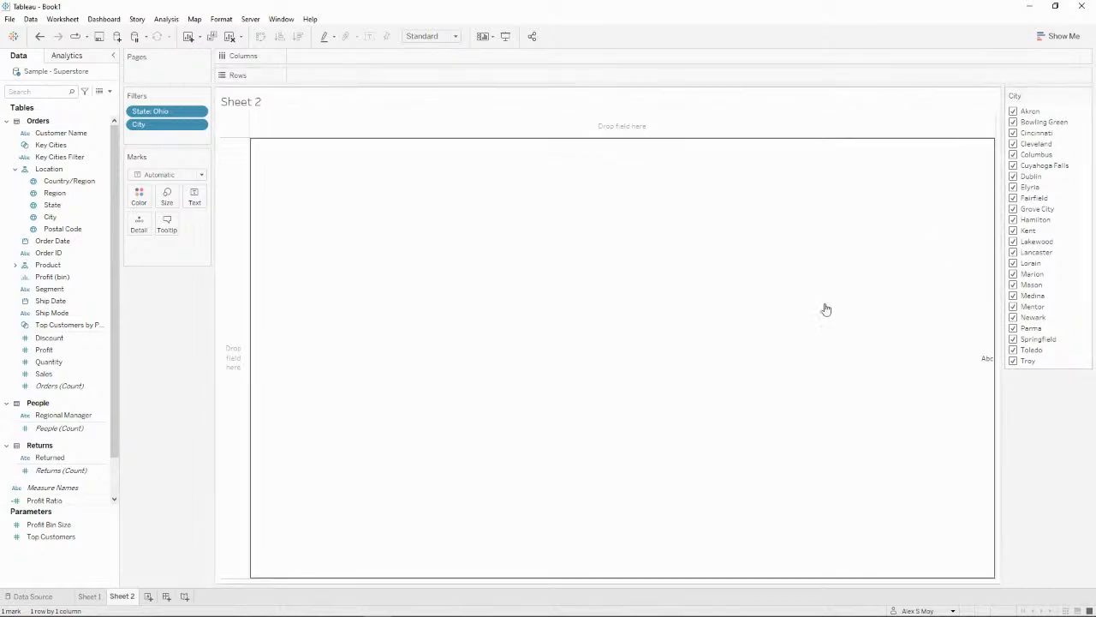
- Add the Key Cities Filter field as a filter that excludes the value Key Cities
{"action": "left_click", "coordinate": [59, 145]}
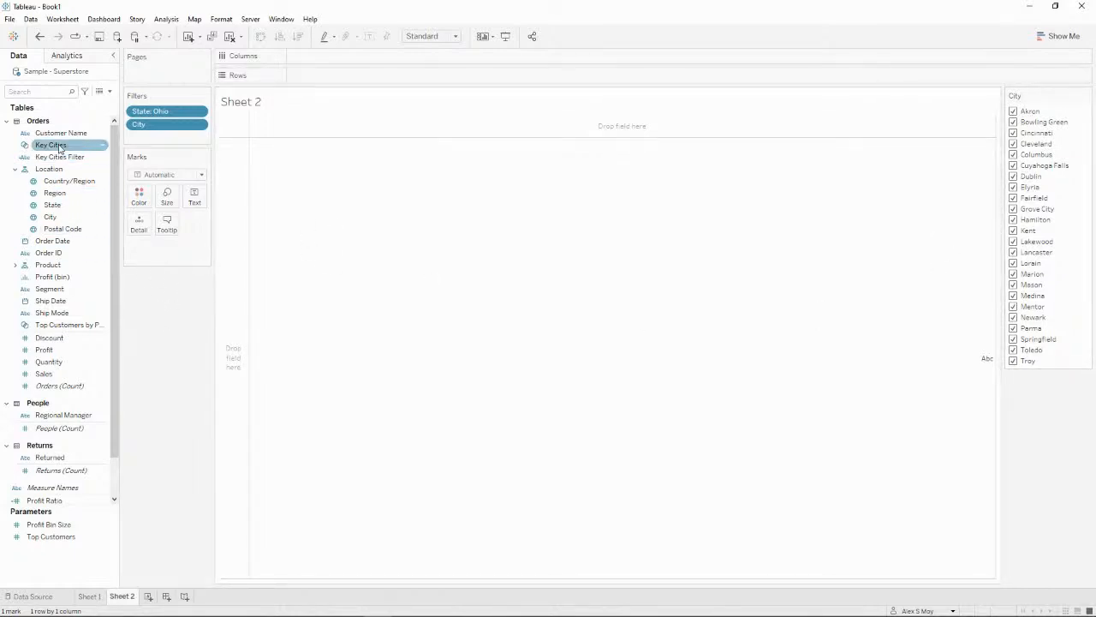
{"action": "left_click", "coordinate": [65, 158]}
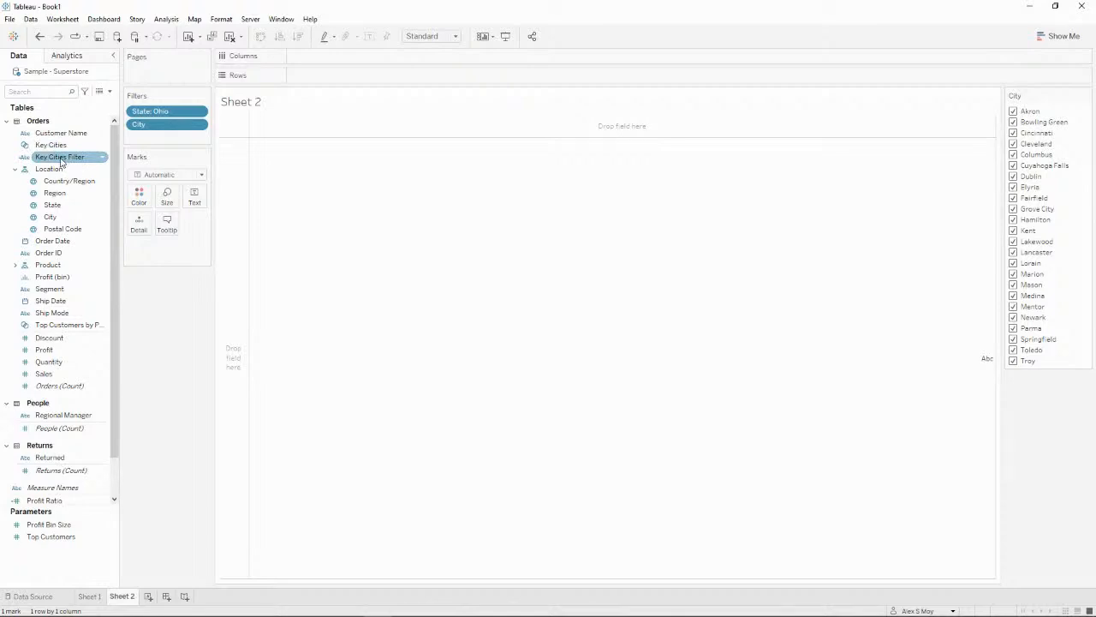
{"action": "left_click_drag", "start_coordinate": [62, 163], "coordinate": [162, 141]}
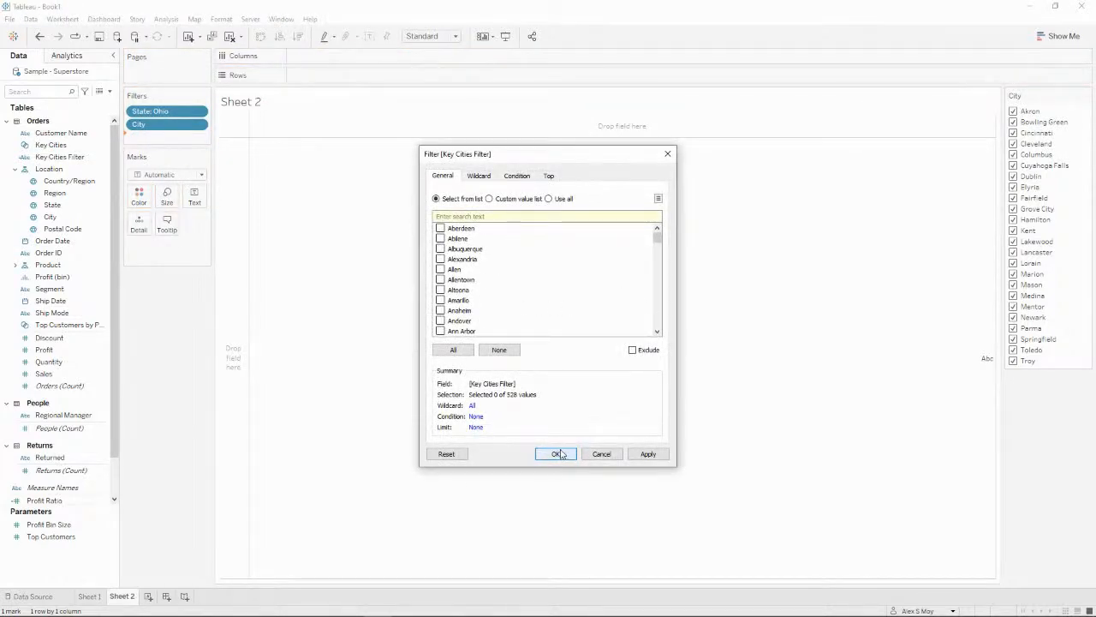
{"action": "left_click", "coordinate": [632, 350]}
{"action": "mouse_move", "coordinate": [657, 240]}
{"action": "left_mouse_down"}
{"action": "mouse_move", "coordinate": [657, 315]}
{"action": "mouse_move", "coordinate": [662, 221]}
{"action": "mouse_move", "coordinate": [657, 258]}
{"action": "left_mouse_up"}
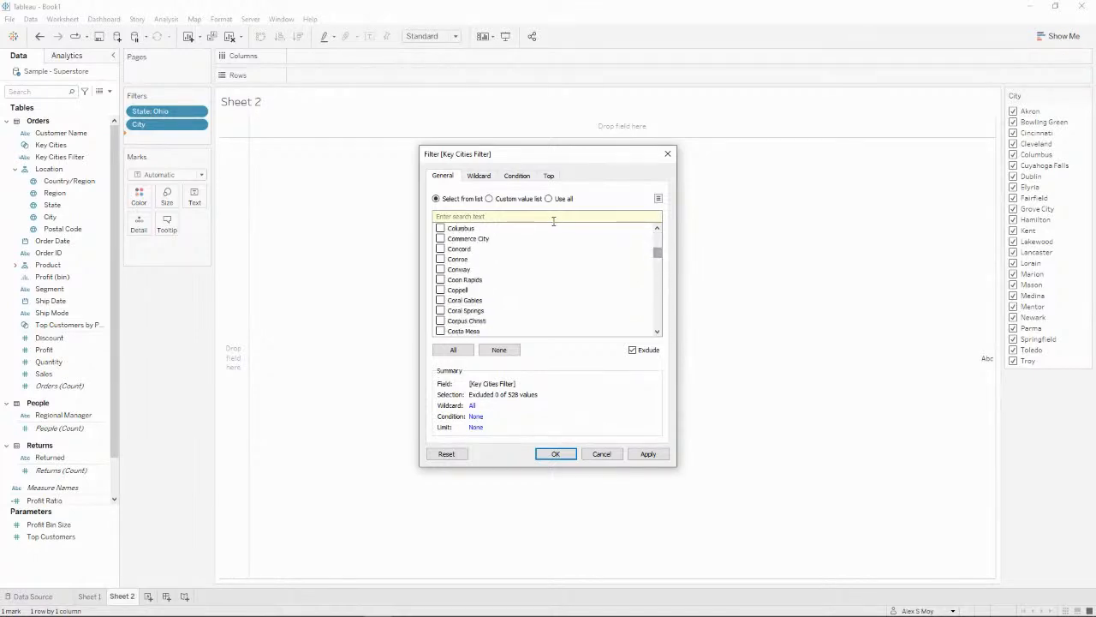
{"action": "left_click", "coordinate": [554, 218]}
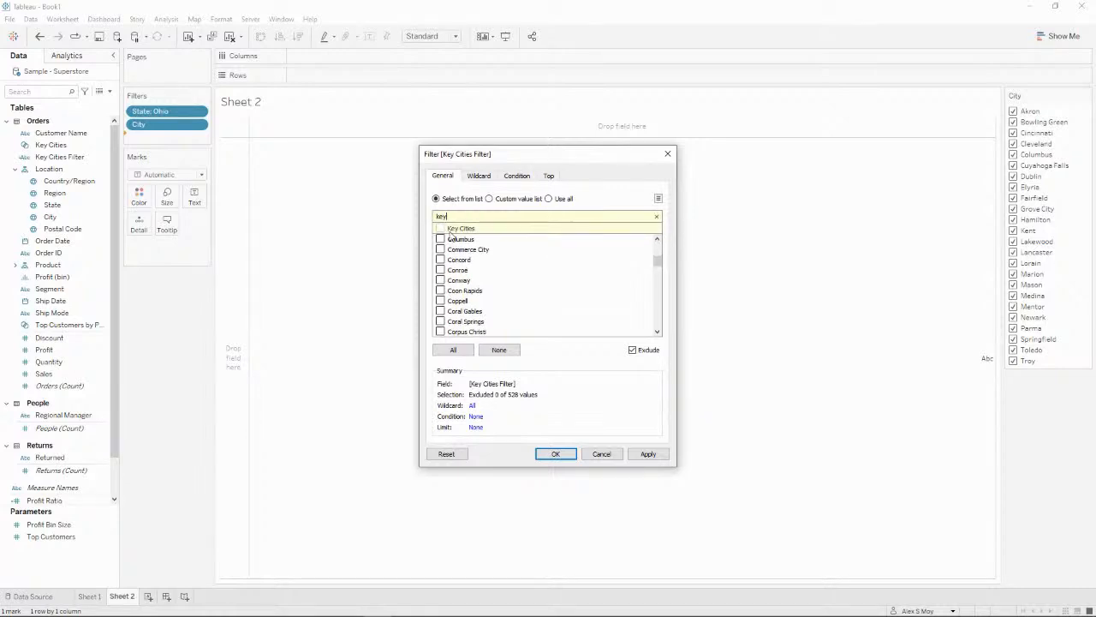
{"action": "left_click", "coordinate": [440, 228]}
{"action": "left_click", "coordinate": [646, 454]}
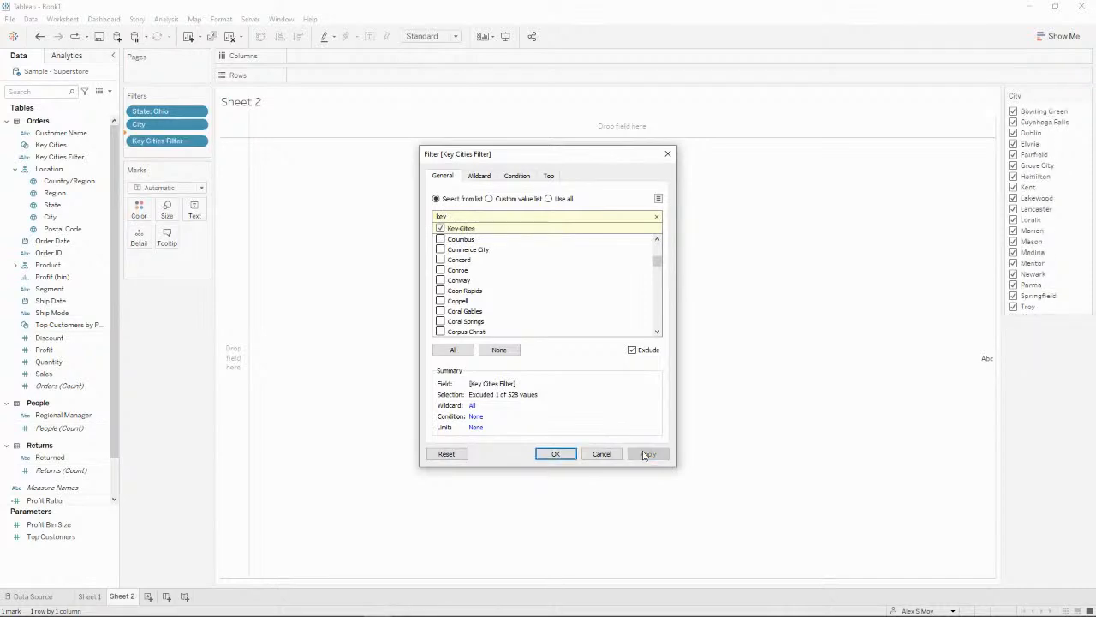
{"action": "left_click", "coordinate": [557, 455]}
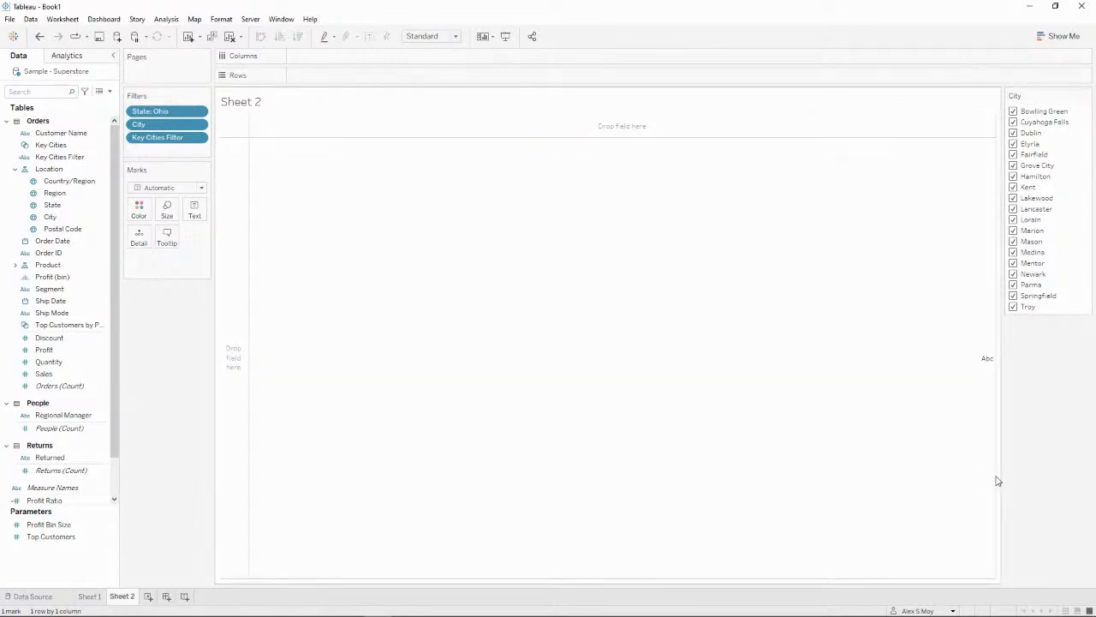
{"action": "left_click", "coordinate": [1087, 96]}
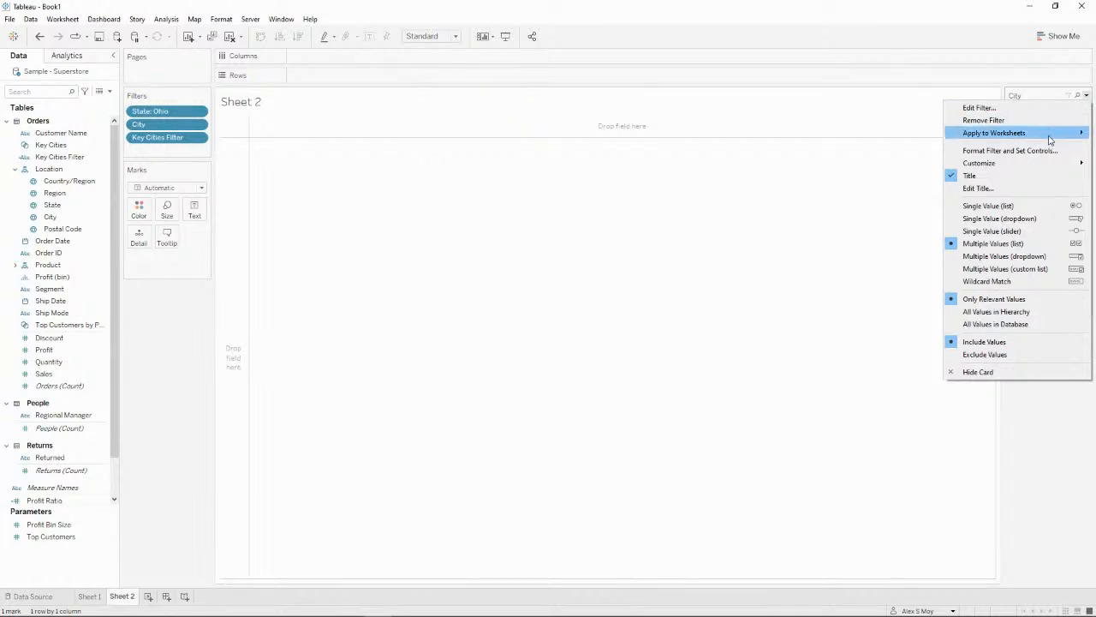
{"action": "mouse_move", "coordinate": [1051, 135]}
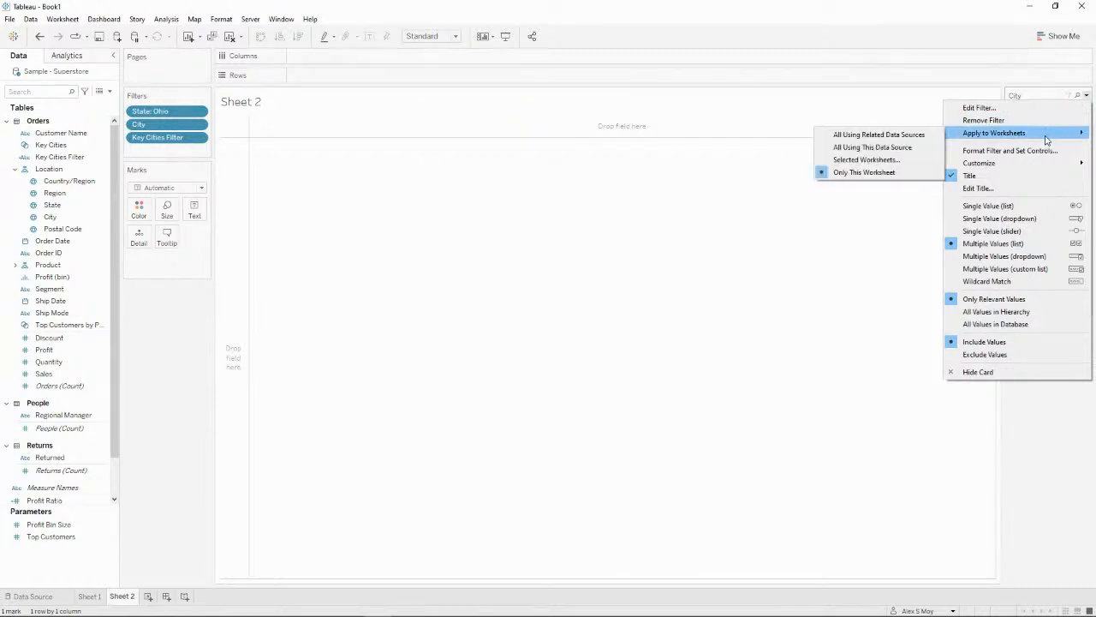
{"action": "left_click", "coordinate": [867, 159]}
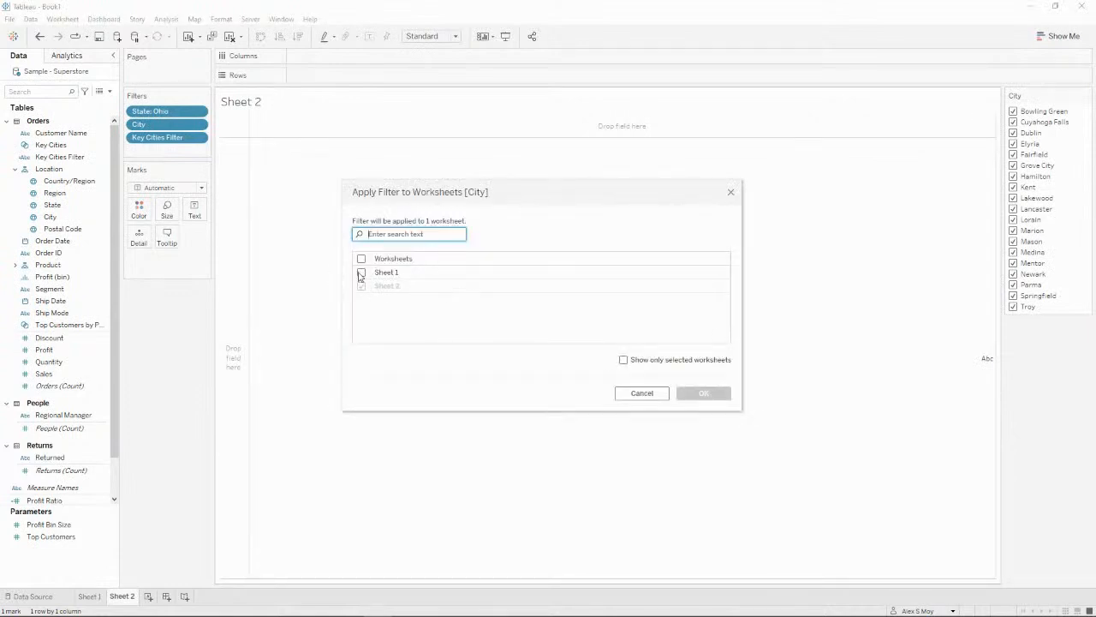
{"action": "left_click", "coordinate": [643, 394]}
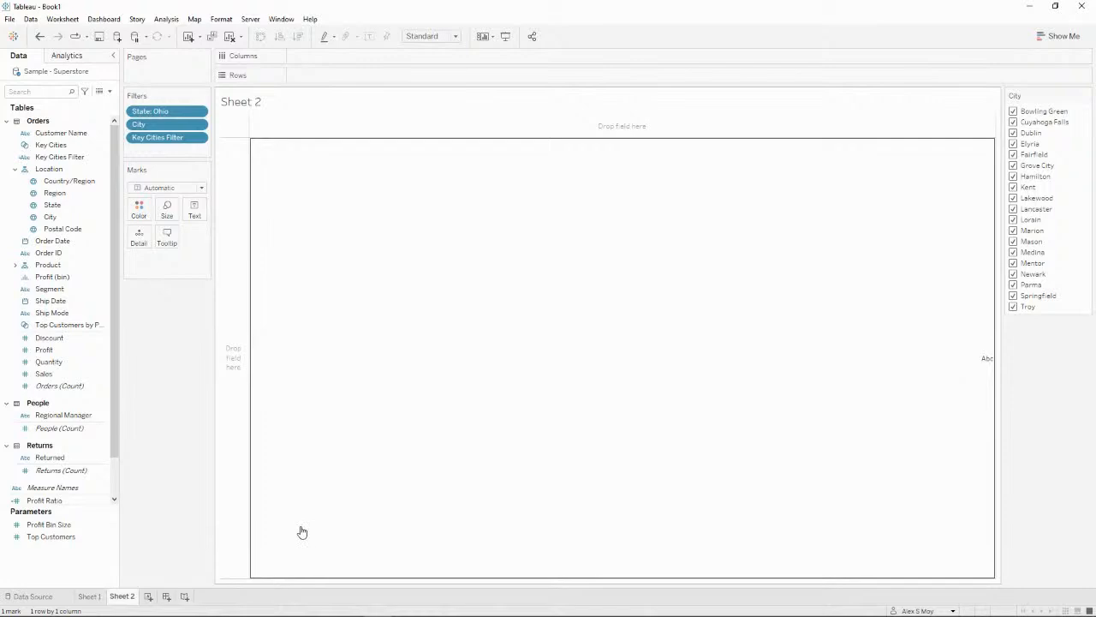
- Rename the worksheet Sheet 2 as Filters
{"action": "double_click", "coordinate": [114, 595]}
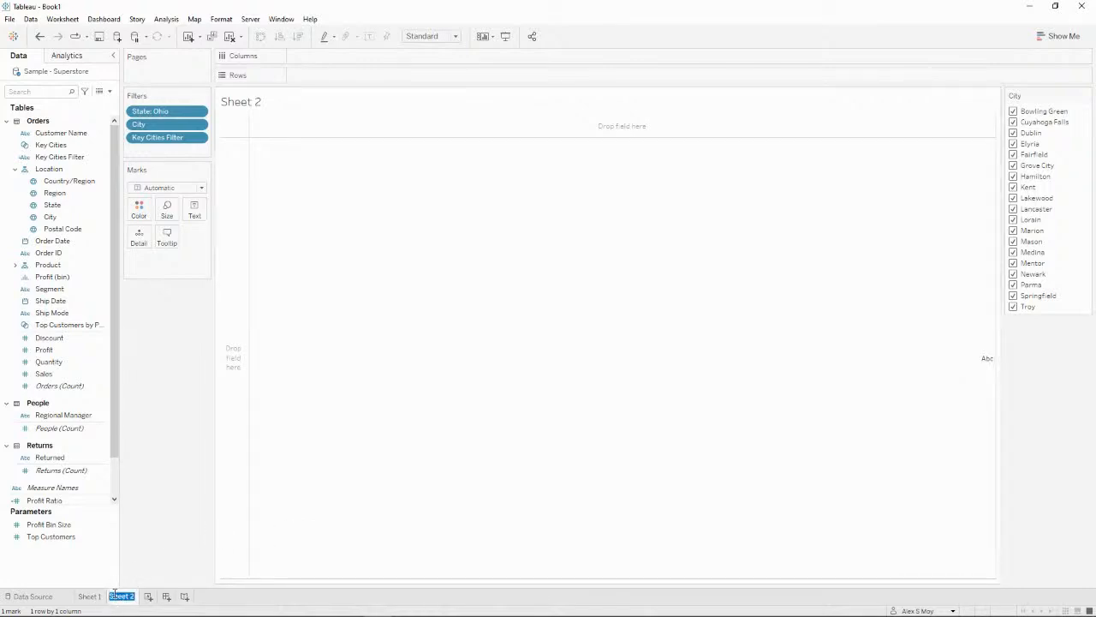
{"action": "type", "text": "Filters"}
{"action": "key", "text": "Return"}
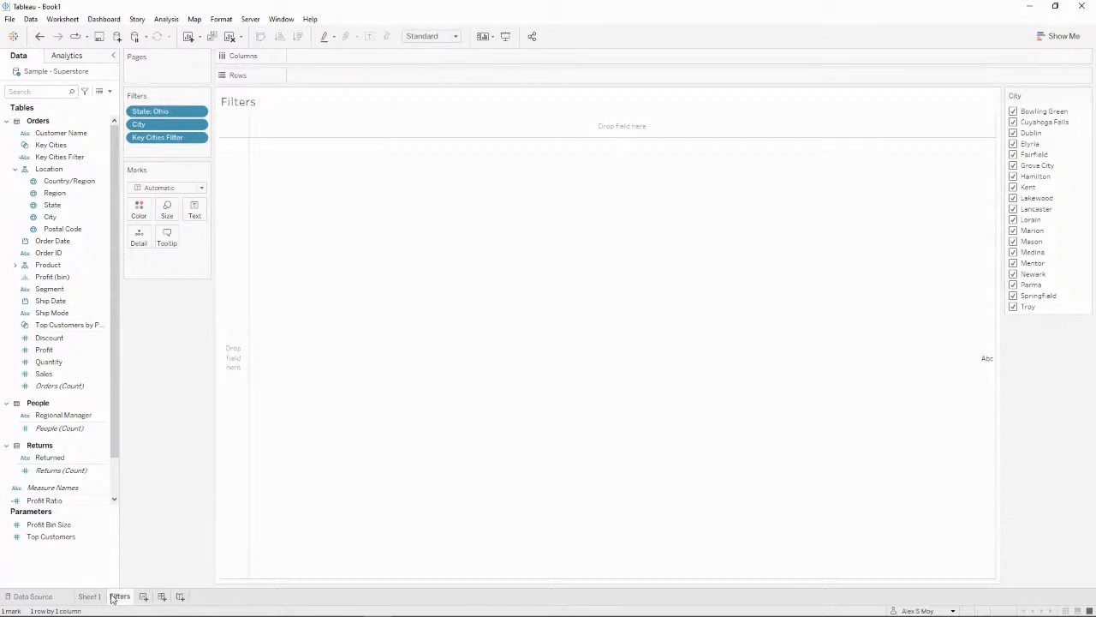
- Set the bar chart on Sheet 1 to fit the Entire View
{"action": "left_click", "coordinate": [91, 596]}
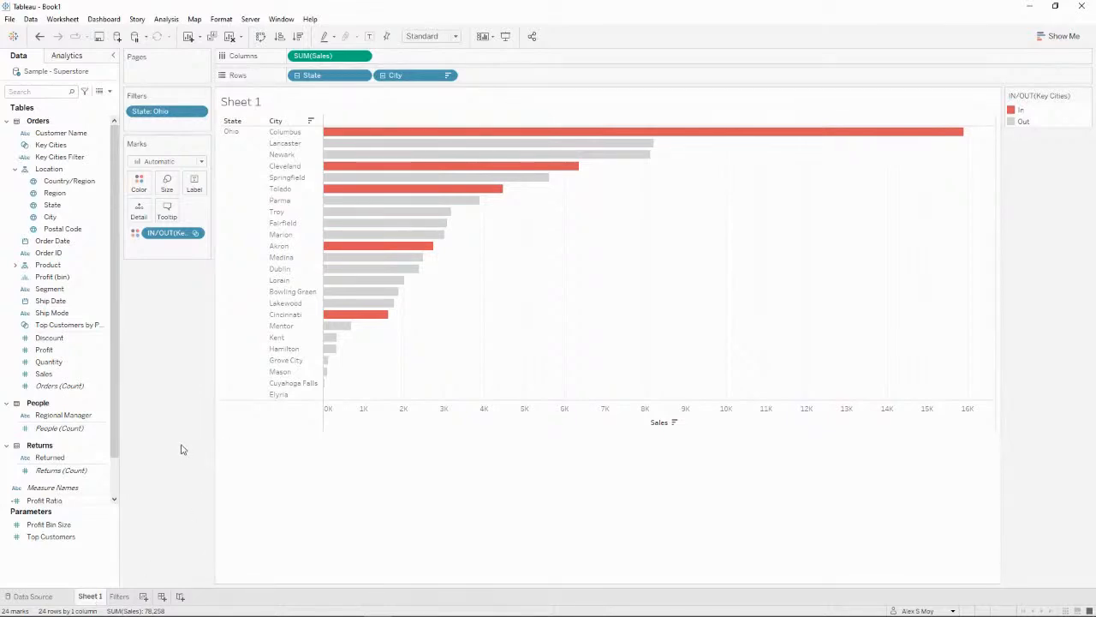
{"action": "mouse_move", "coordinate": [706, 138]}
{"action": "left_click", "coordinate": [433, 36]}
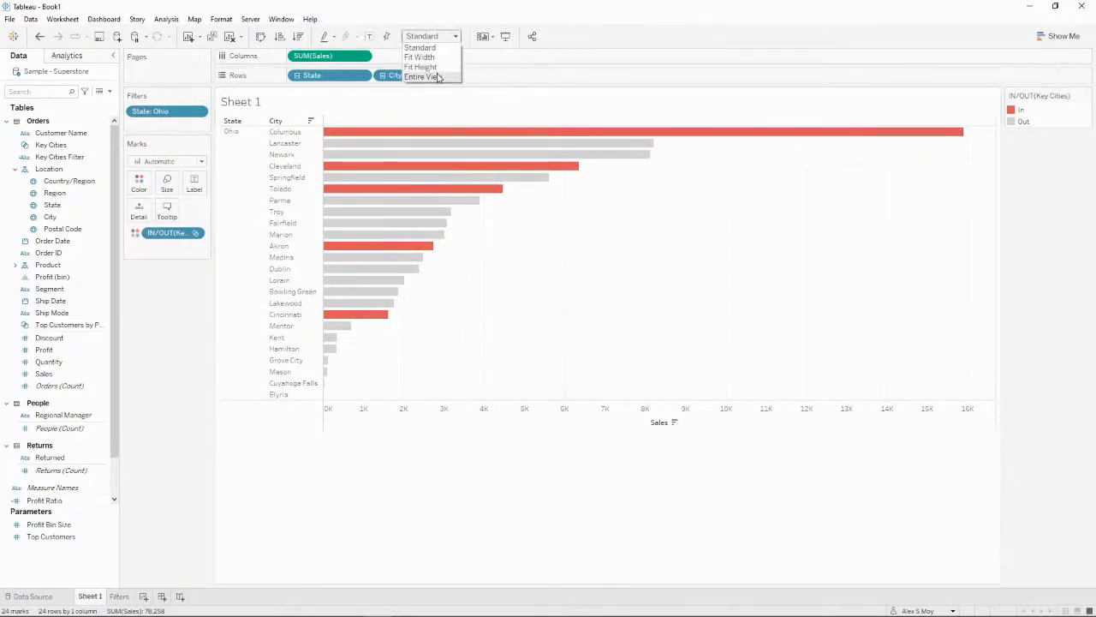
{"action": "left_click", "coordinate": [432, 76]}
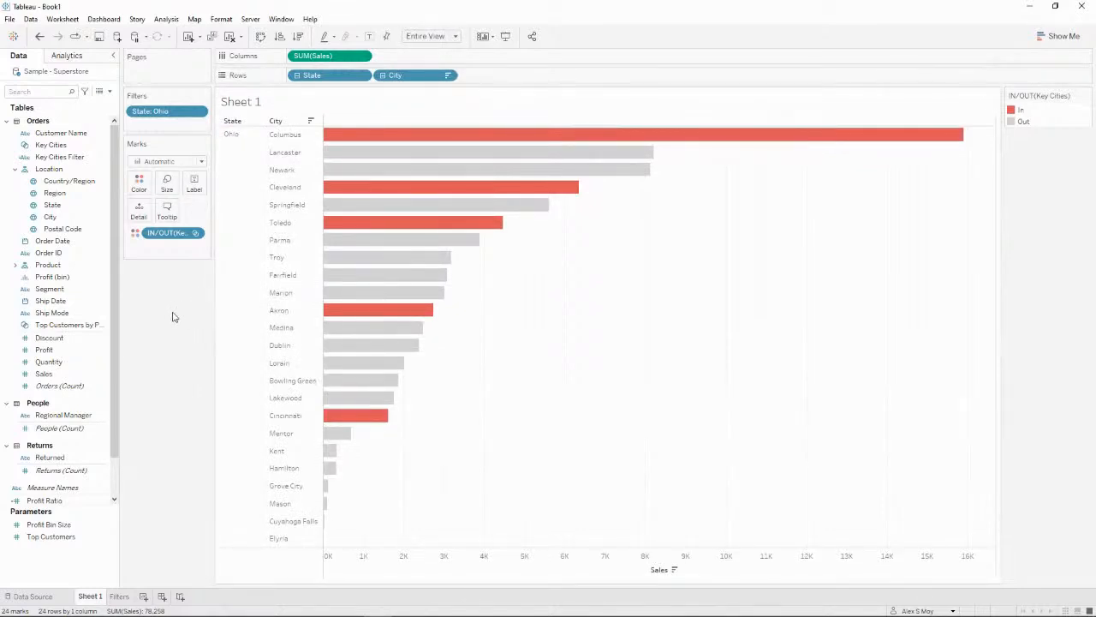
- Create a new dashboard, check the challenge web page for its requirements, and place the Filters sheet on the dashboard
{"action": "left_click", "coordinate": [164, 596]}
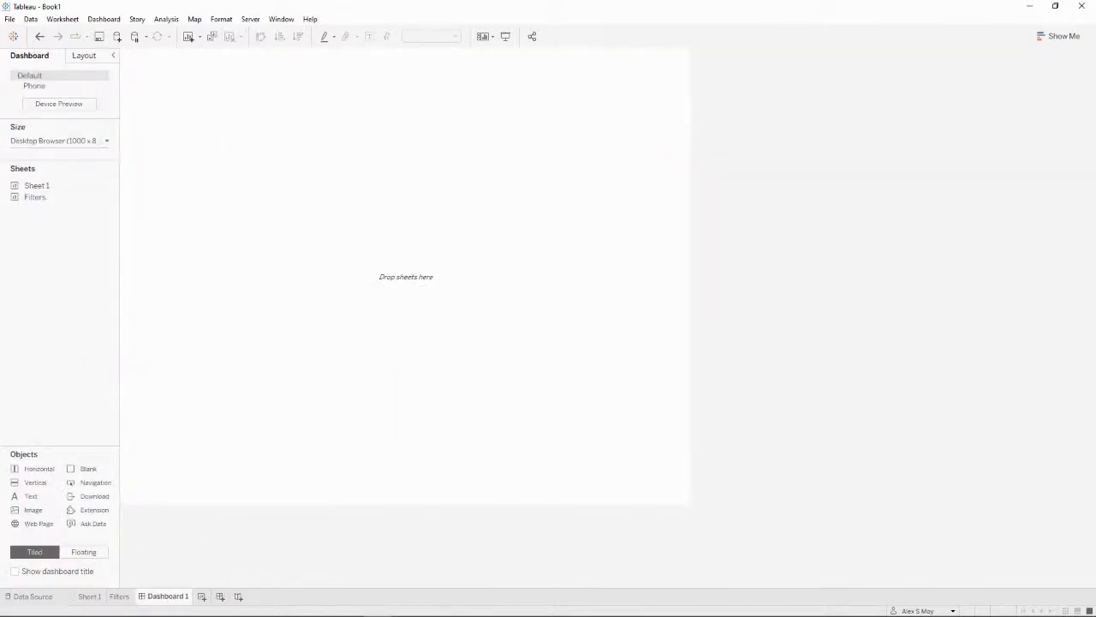
{"action": "left_click_drag", "start_coordinate": [600, 616], "coordinate": [497, 67]}
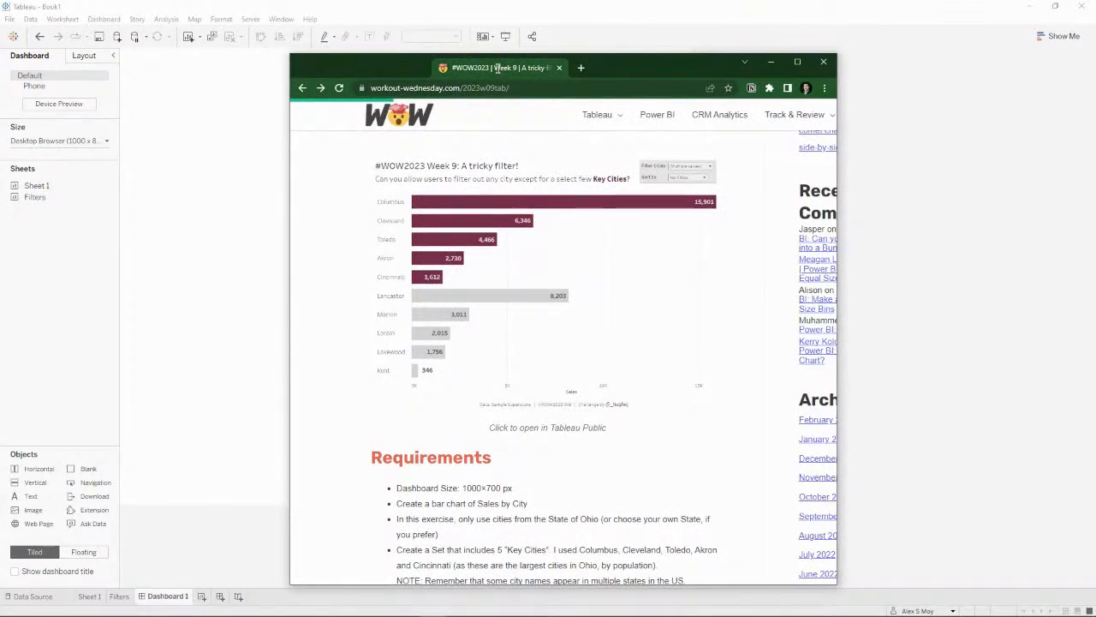
{"action": "left_click_drag", "start_coordinate": [498, 68], "coordinate": [0, 69]}
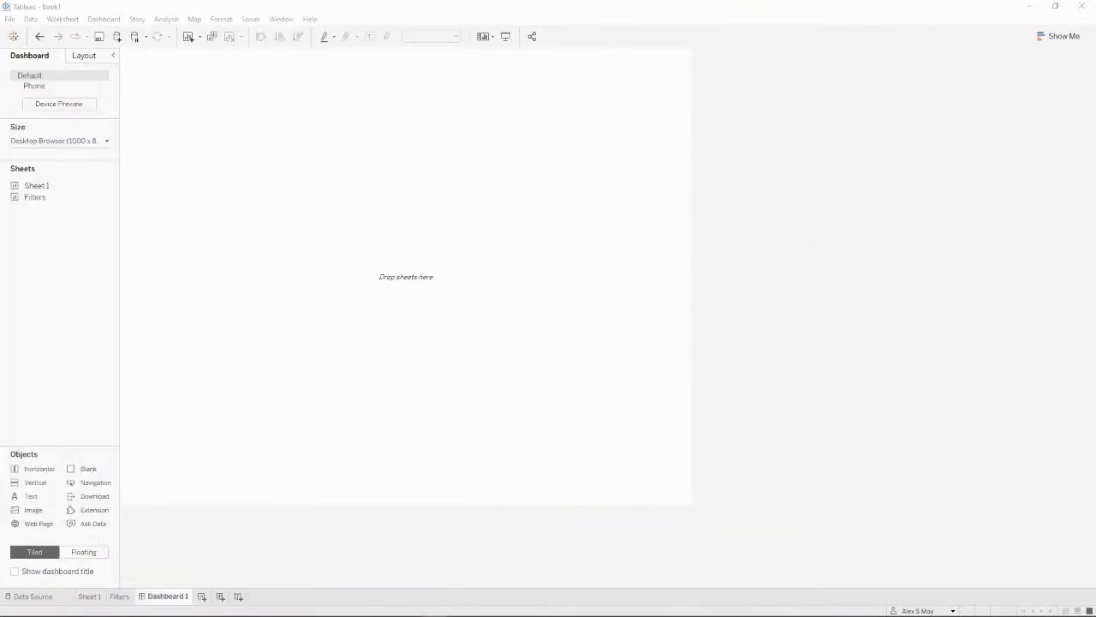
{"action": "left_click", "coordinate": [468, 555]}
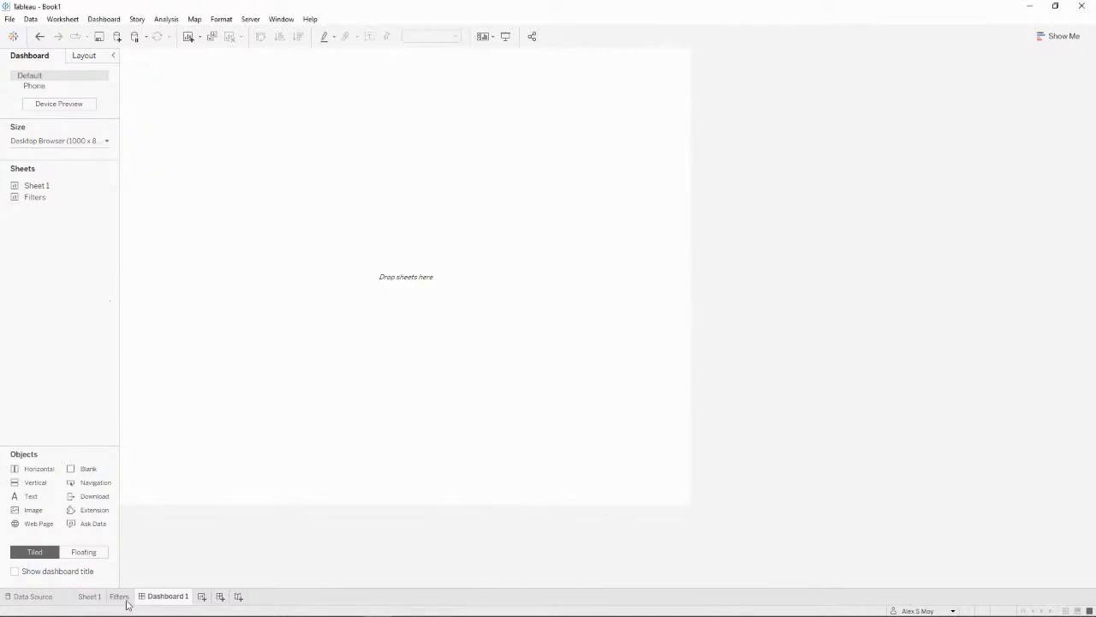
{"action": "left_click_drag", "start_coordinate": [121, 199], "coordinate": [531, 218]}
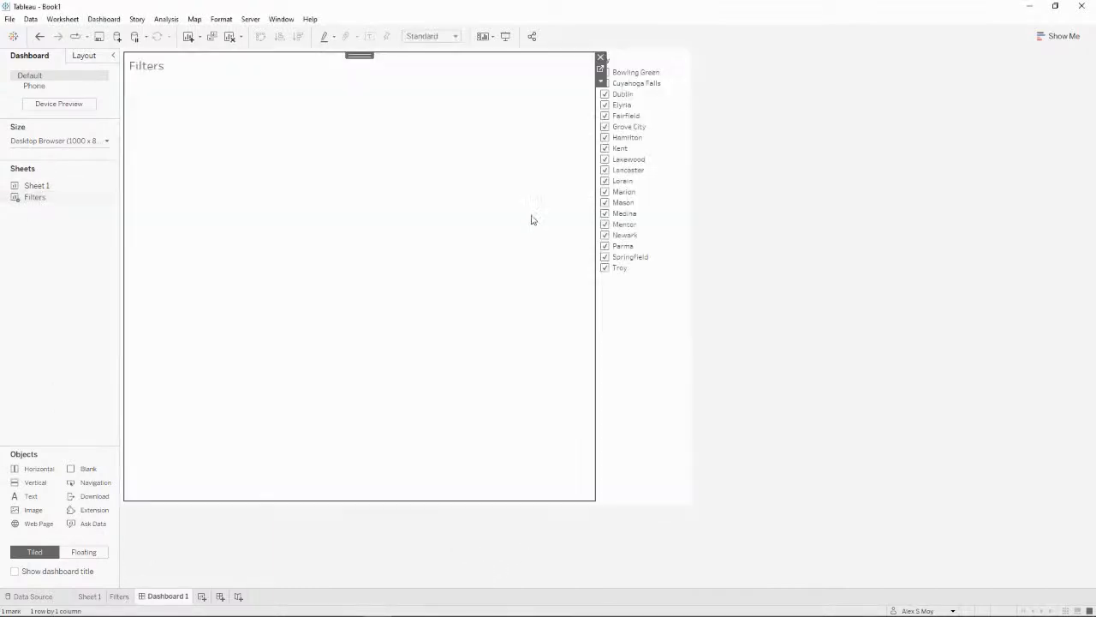
- Change the City filter on the dashboard to a Multiple Values (dropdown) control
{"action": "left_click", "coordinate": [640, 66]}
{"action": "right_click", "coordinate": [641, 67]}
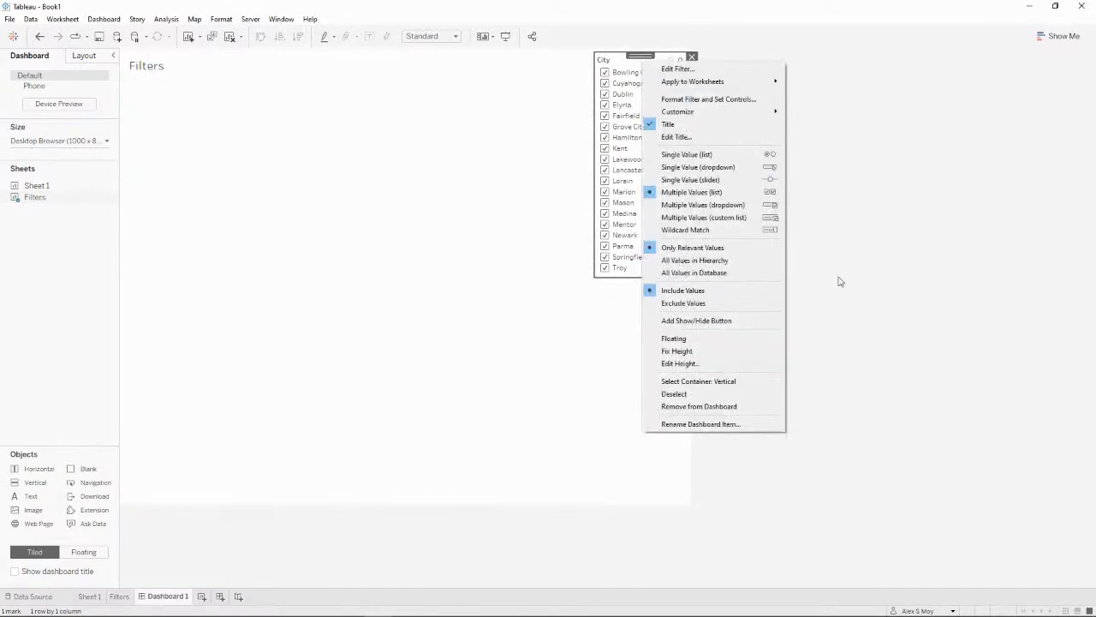
{"action": "left_click", "coordinate": [744, 208]}
{"action": "left_click", "coordinate": [467, 125]}
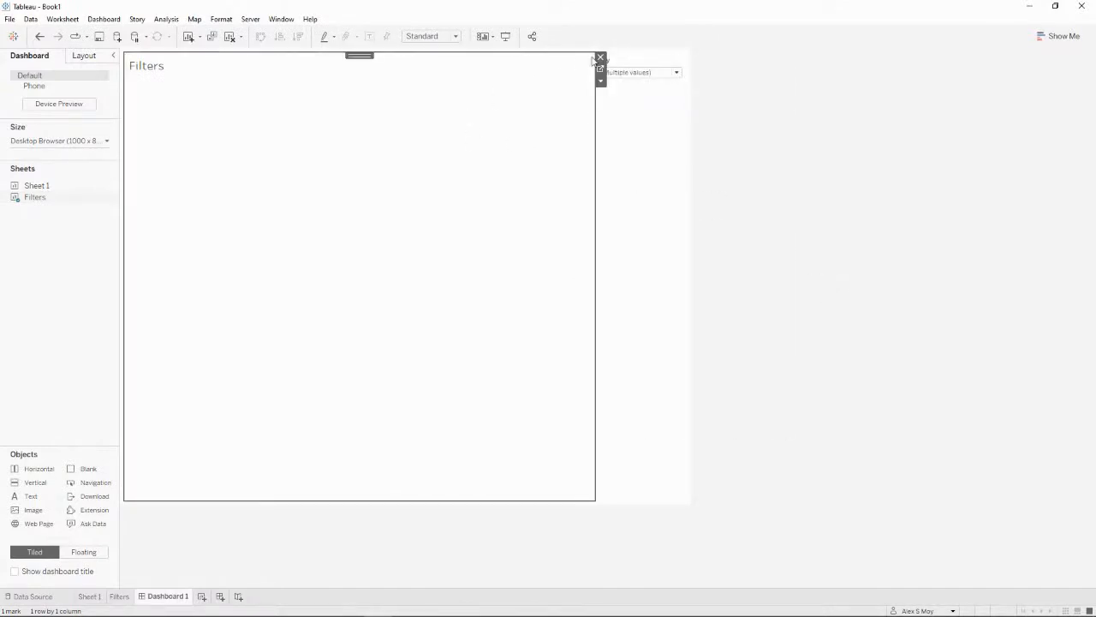
- Hide the Filters sheet's title and shrink the sheet to a small floating object at the dashboard's lower-right corner
{"action": "right_click", "coordinate": [385, 69]}
{"action": "left_click", "coordinate": [418, 102]}
{"action": "left_click_drag", "start_coordinate": [359, 57], "coordinate": [428, 193]}
{"action": "left_click_drag", "start_coordinate": [324, 181], "coordinate": [676, 495]}
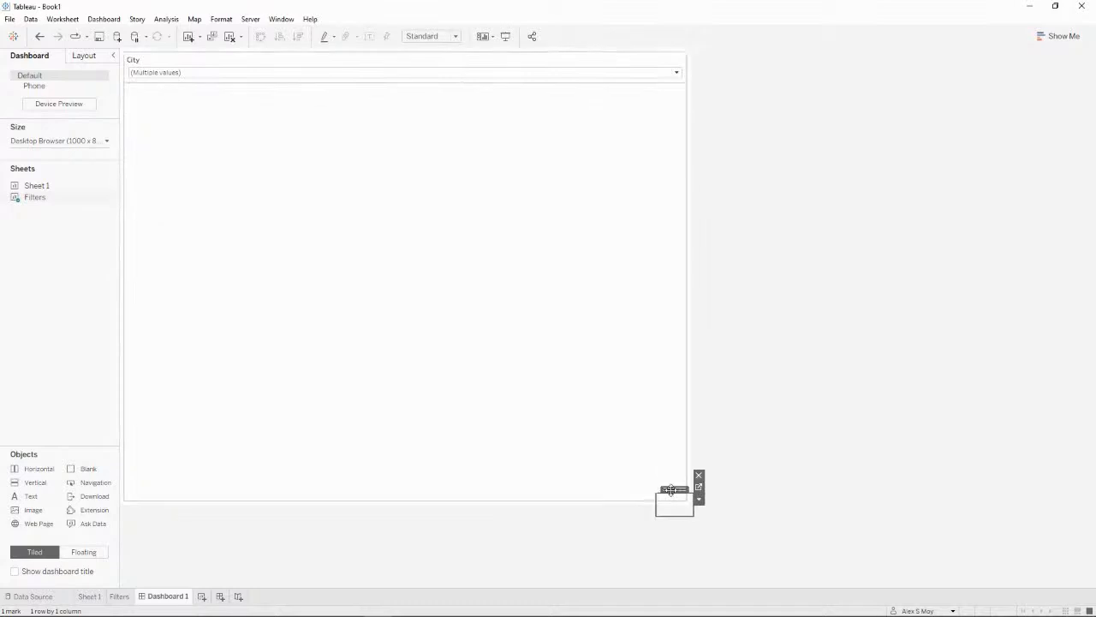
{"action": "left_click", "coordinate": [566, 351]}
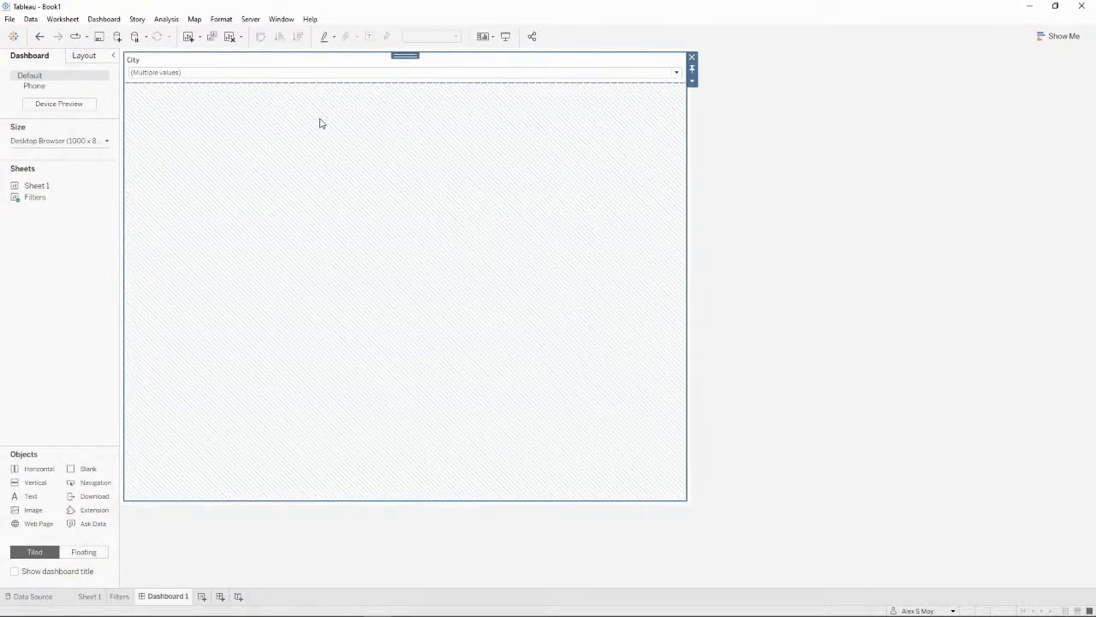
- Rename Sheet 1 as Cities by Sales and place it on the dashboard below the City filter
{"action": "left_click_drag", "start_coordinate": [47, 185], "coordinate": [37, 206]}
{"action": "left_click", "coordinate": [100, 599]}
{"action": "double_click", "coordinate": [100, 600]}
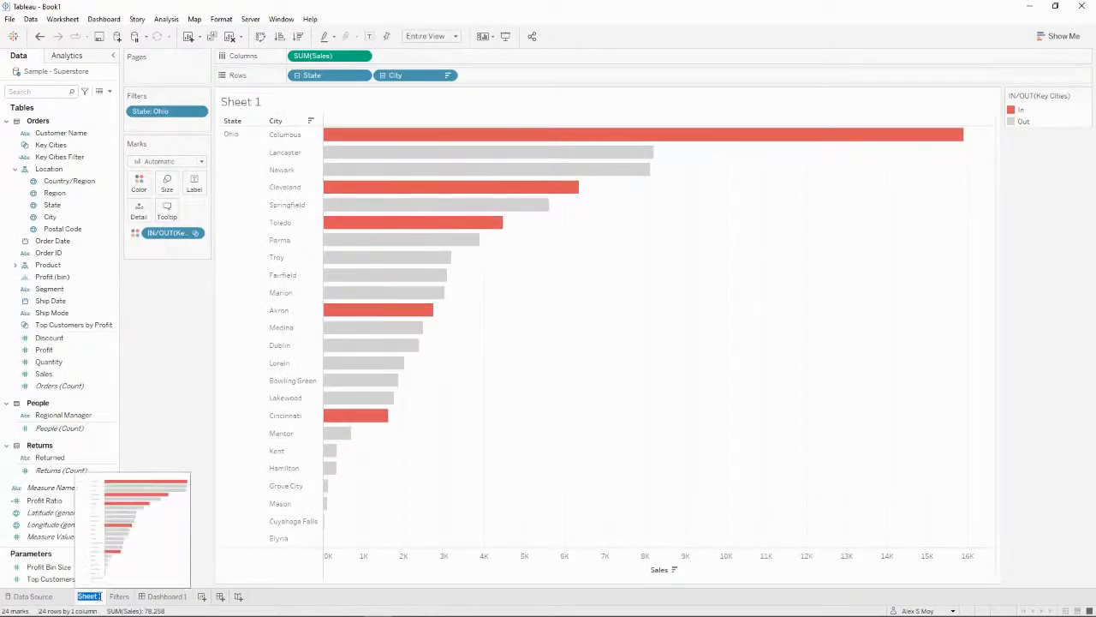
{"action": "type", "text": "Cities by Sales"}
{"action": "key", "text": "Return"}
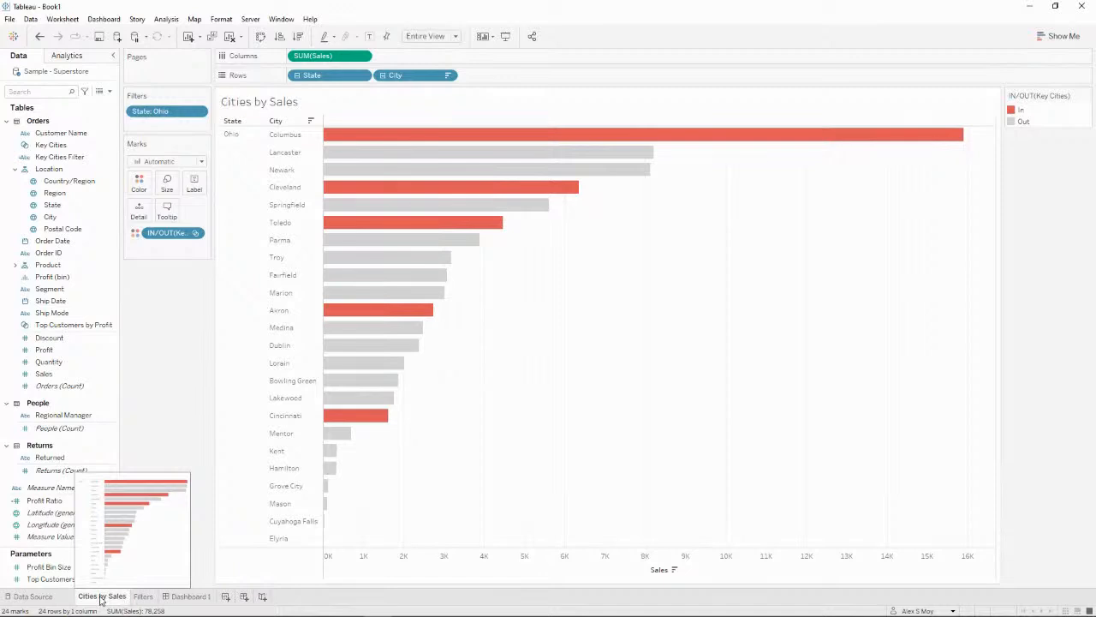
{"action": "left_click", "coordinate": [185, 596]}
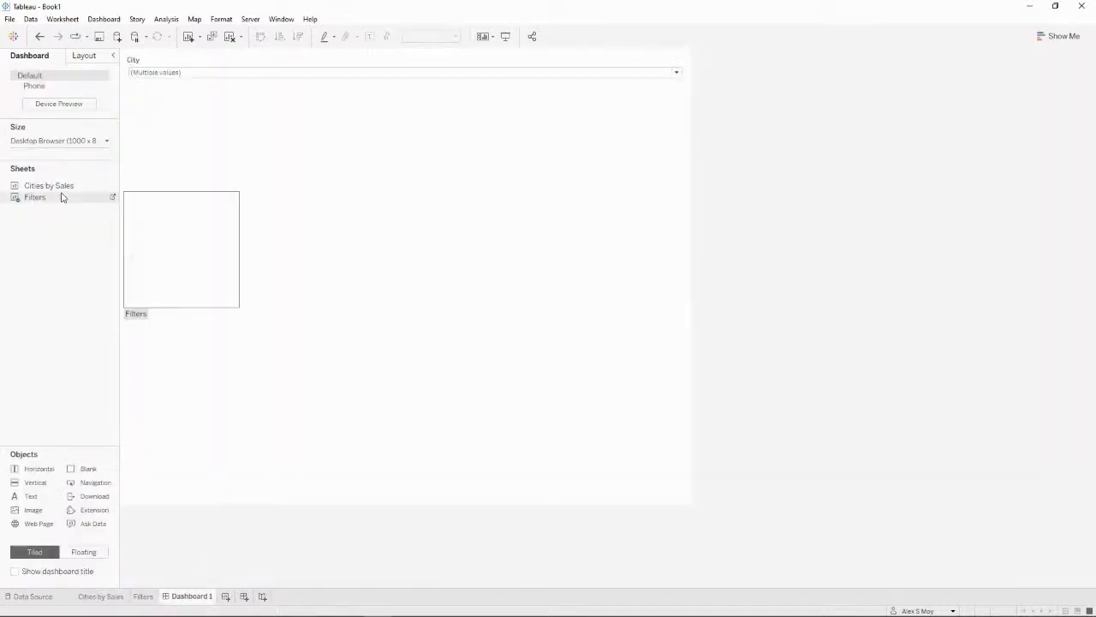
{"action": "left_click_drag", "start_coordinate": [112, 182], "coordinate": [269, 210]}
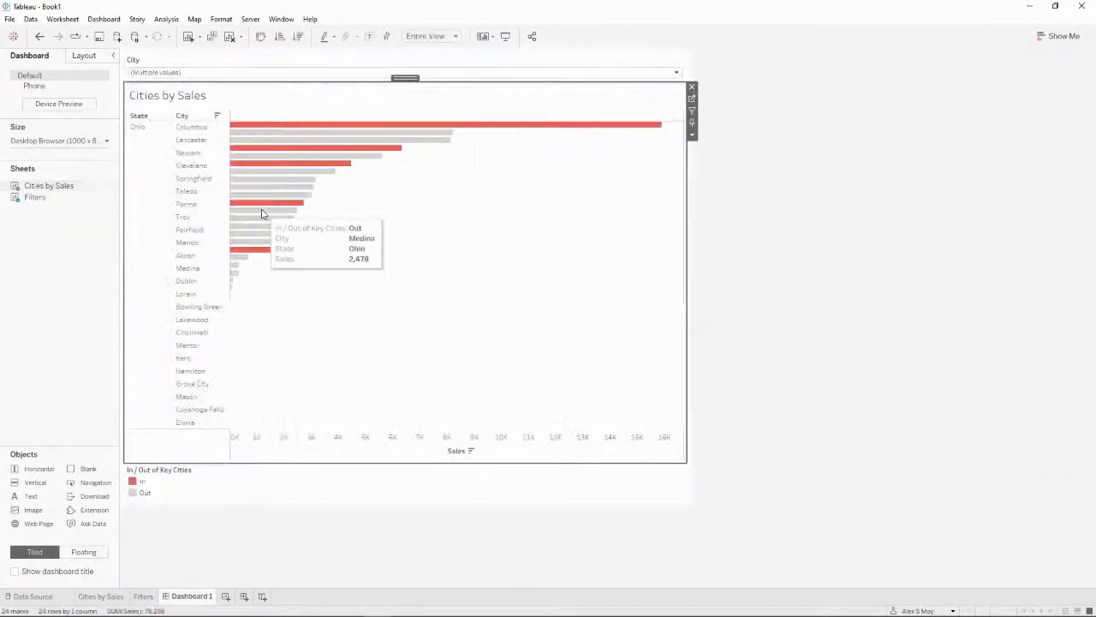
- Apply the dashboard's City filter to the Cities by Sales worksheet as well
{"action": "left_click", "coordinate": [630, 71]}
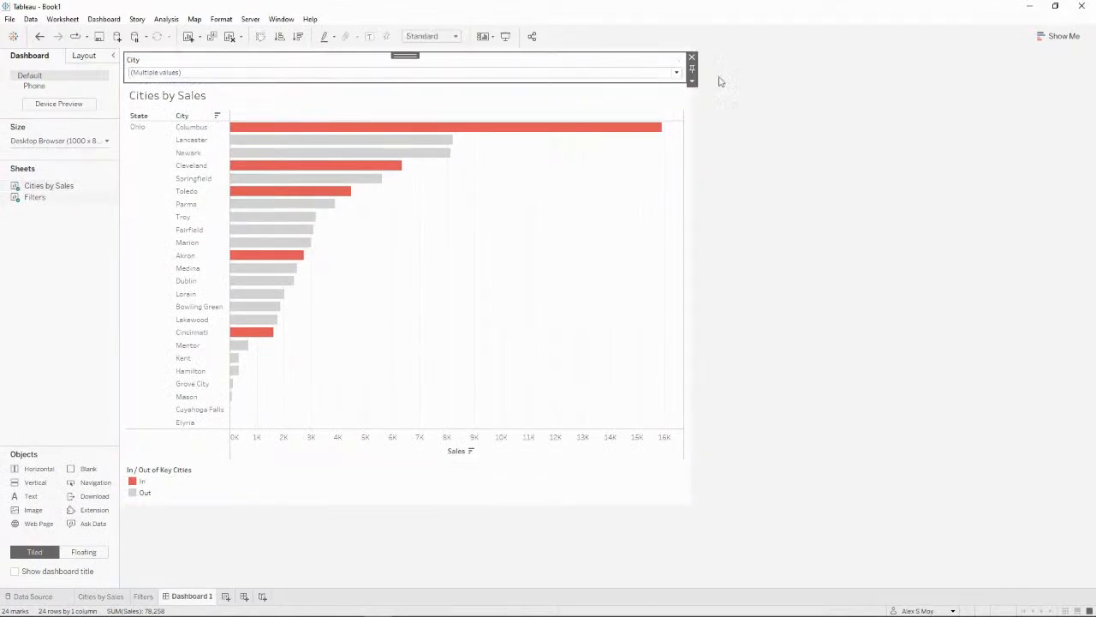
{"action": "left_click", "coordinate": [692, 81]}
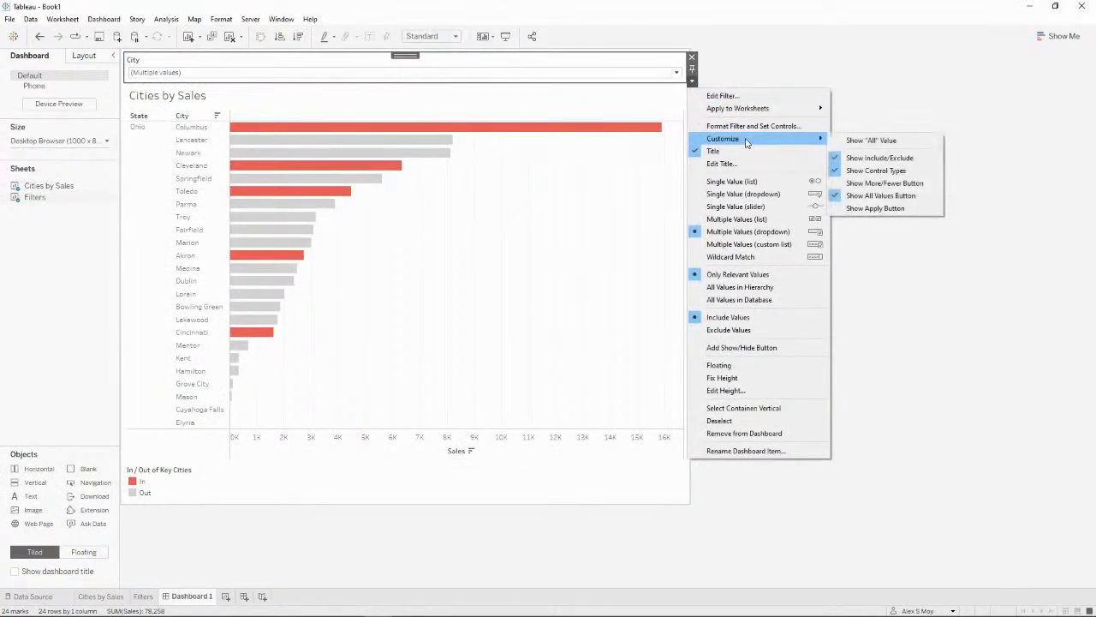
{"action": "mouse_move", "coordinate": [770, 111]}
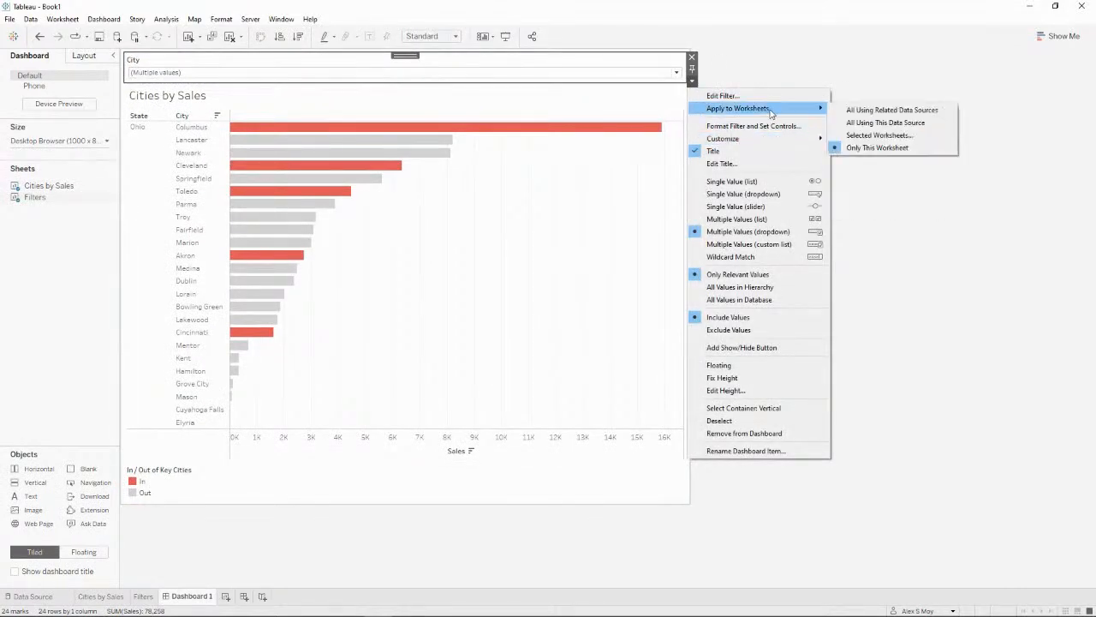
{"action": "left_click", "coordinate": [860, 136]}
{"action": "left_click", "coordinate": [361, 272]}
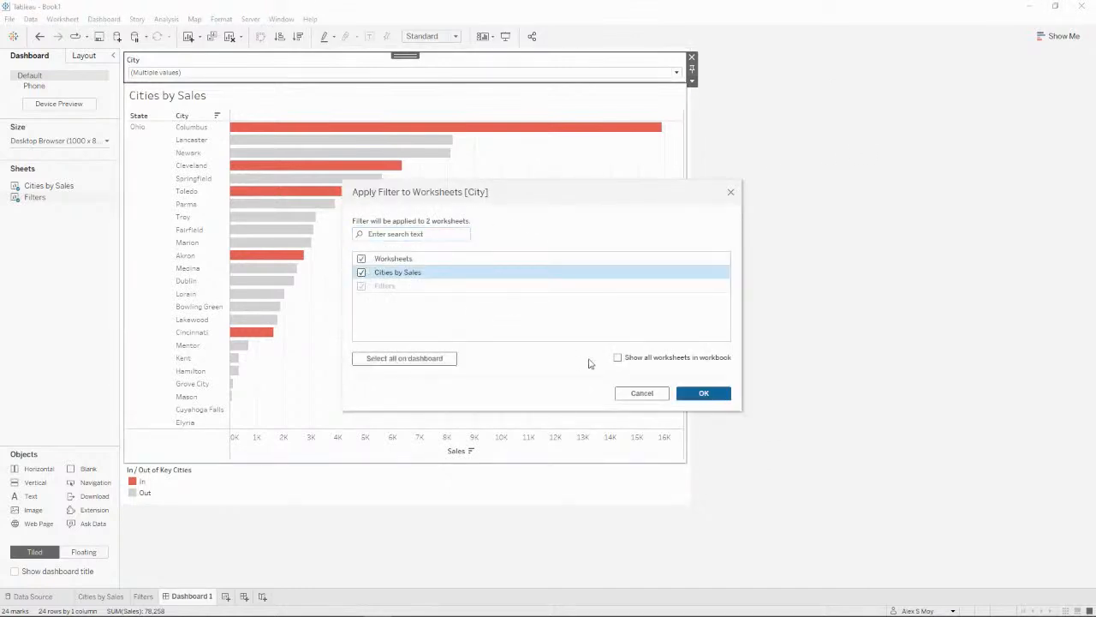
{"action": "left_click", "coordinate": [703, 393]}
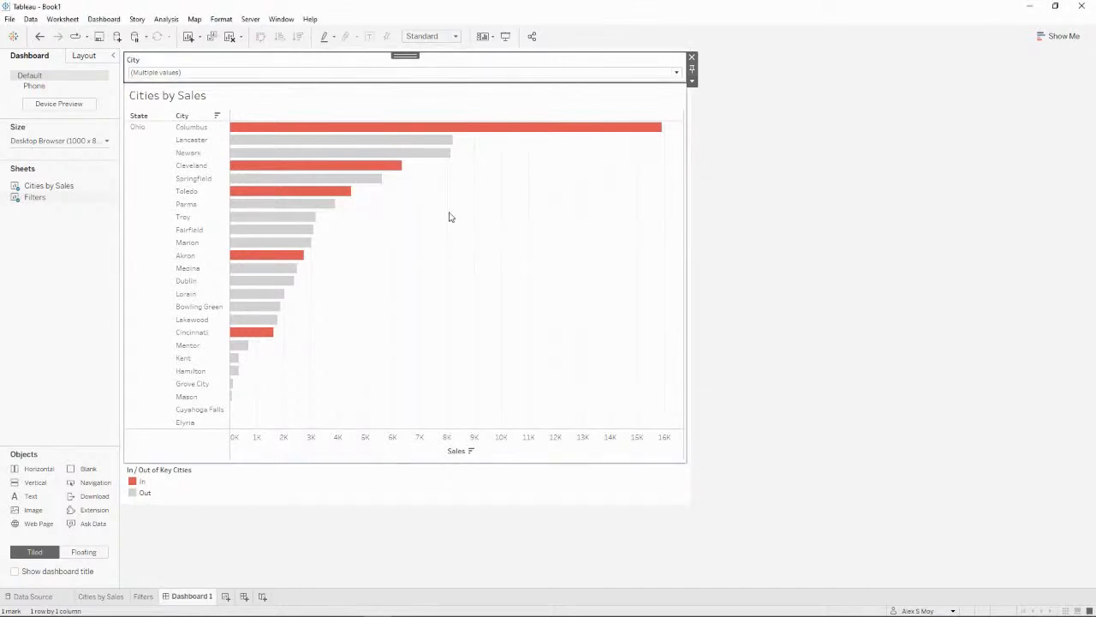
- Narrow the City filter's selection to Kent, Lakewood, Lancaster, Lorain and Marion
{"action": "left_click", "coordinate": [654, 76]}
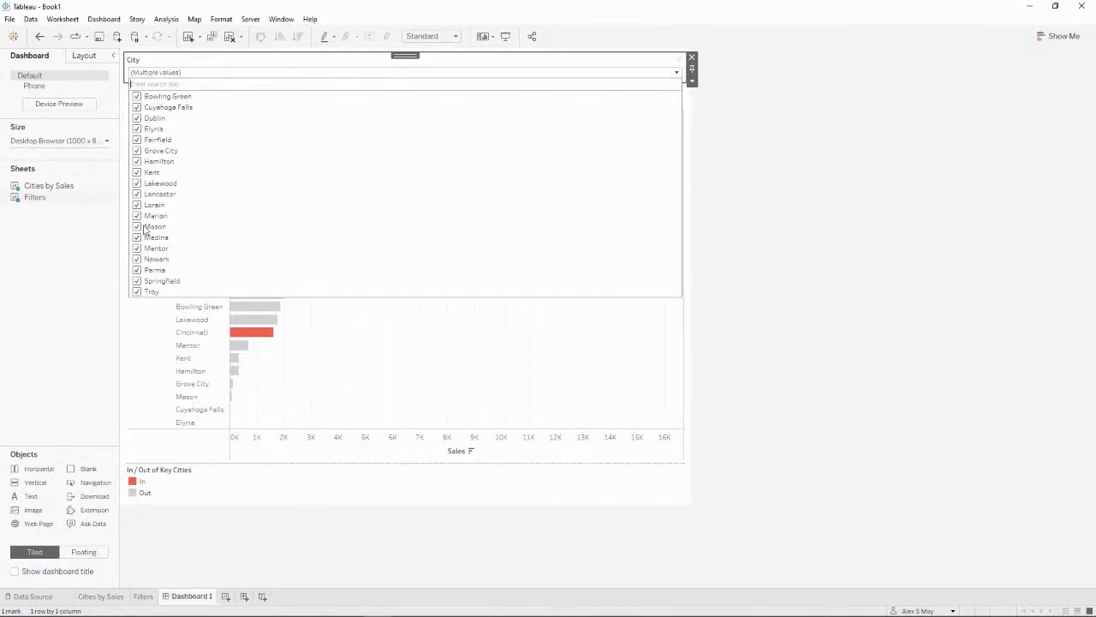
{"action": "left_click", "coordinate": [136, 97]}
{"action": "left_click", "coordinate": [136, 108]}
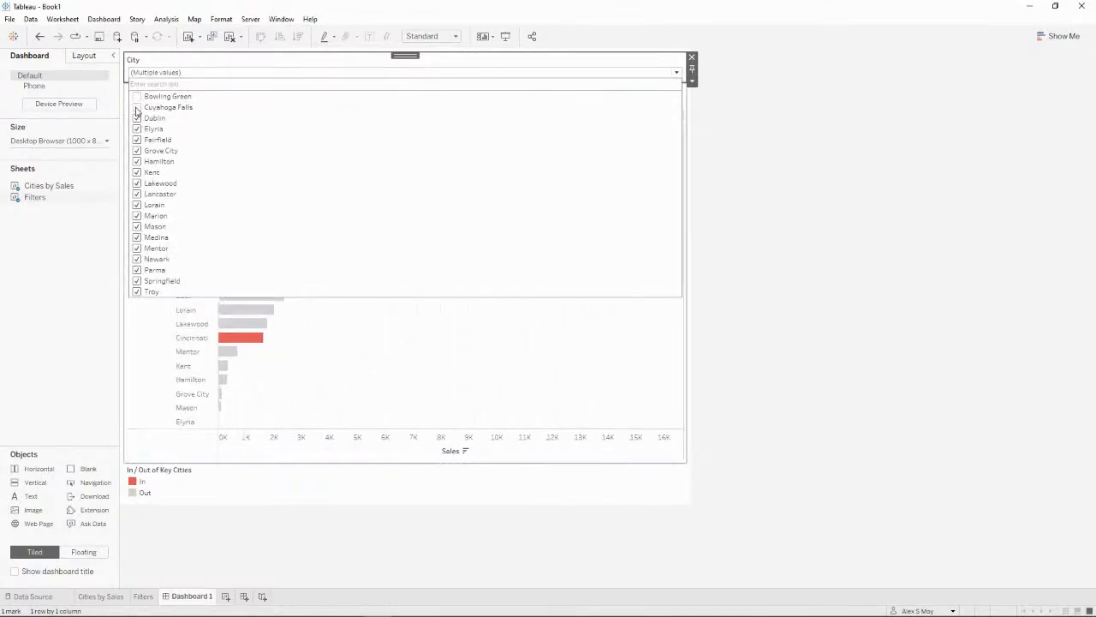
{"action": "left_click", "coordinate": [136, 117]}
{"action": "left_click", "coordinate": [136, 129]}
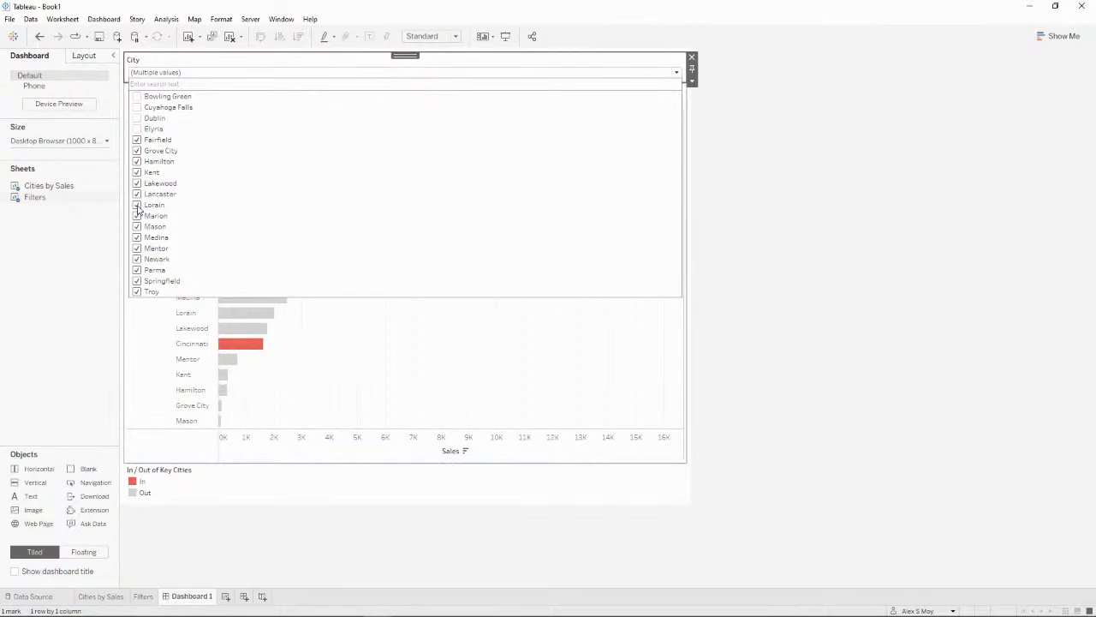
{"action": "left_click", "coordinate": [136, 161]}
{"action": "left_click", "coordinate": [136, 151]}
{"action": "left_click", "coordinate": [137, 139]}
{"action": "left_click", "coordinate": [136, 227]}
{"action": "left_click", "coordinate": [137, 237]}
{"action": "left_click", "coordinate": [137, 247]}
{"action": "left_click", "coordinate": [136, 259]}
{"action": "left_click", "coordinate": [136, 270]}
{"action": "left_click", "coordinate": [136, 281]}
{"action": "left_click", "coordinate": [136, 292]}
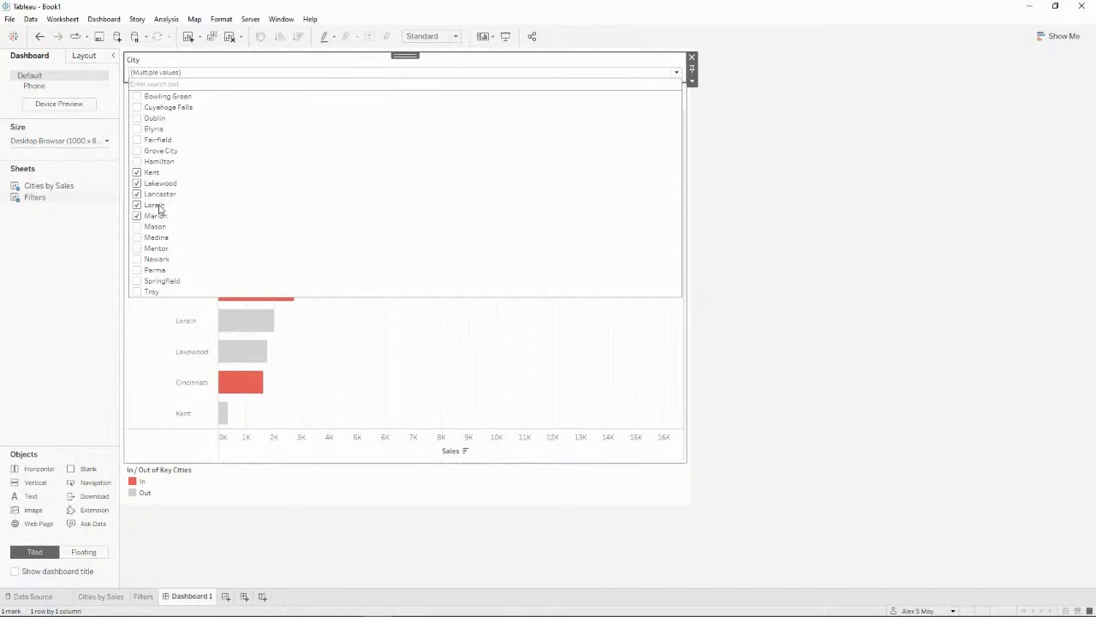
{"action": "left_click", "coordinate": [760, 215]}
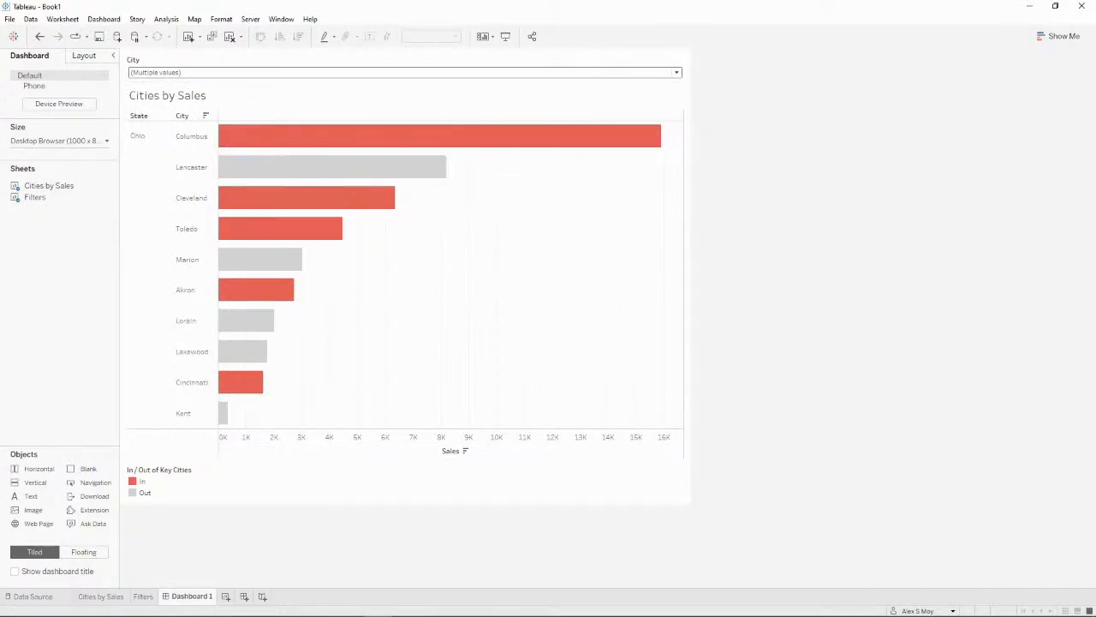
- Check the reference chart on the challenge web page and remove the In / Out of Key Cities legend from the dashboard
{"action": "left_click_drag", "start_coordinate": [614, 615], "coordinate": [650, 60]}
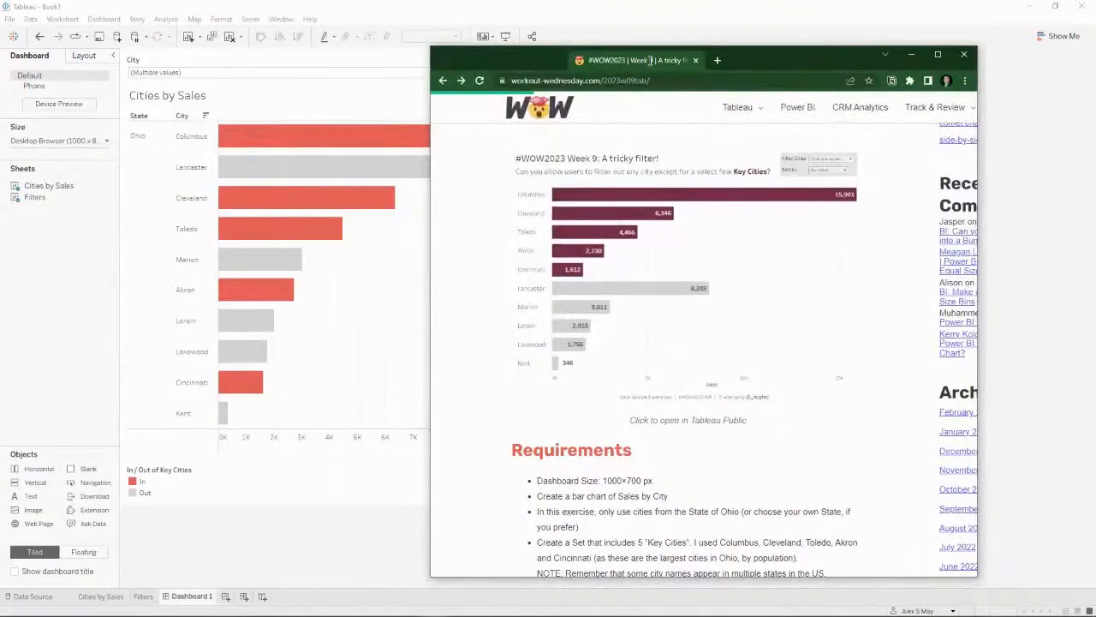
{"action": "left_click_drag", "start_coordinate": [651, 60], "coordinate": [432, 616]}
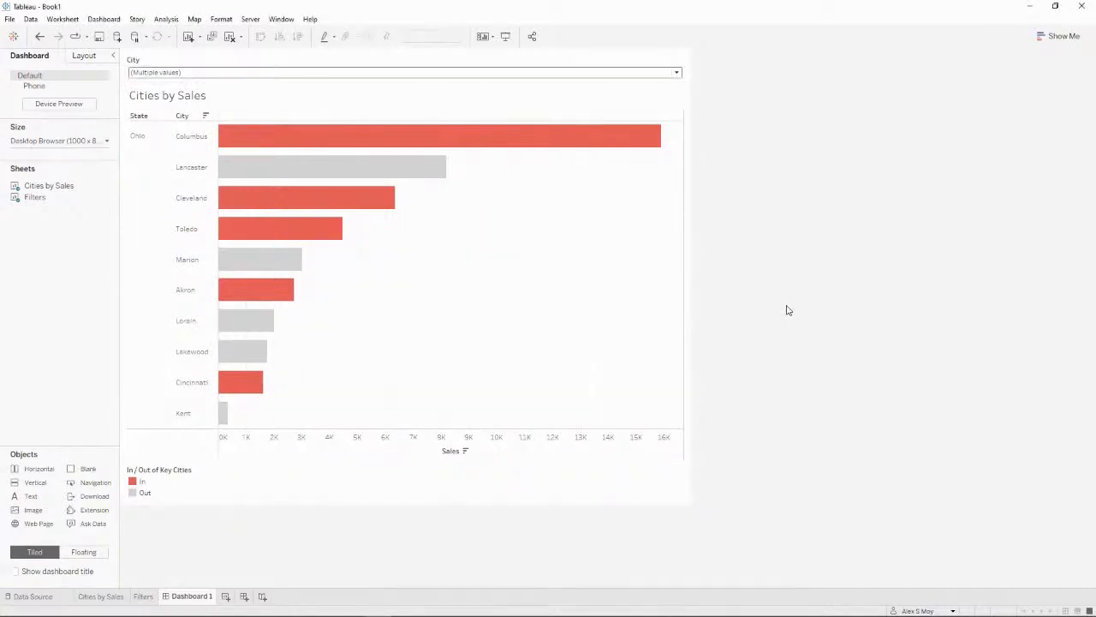
{"action": "left_click", "coordinate": [215, 485]}
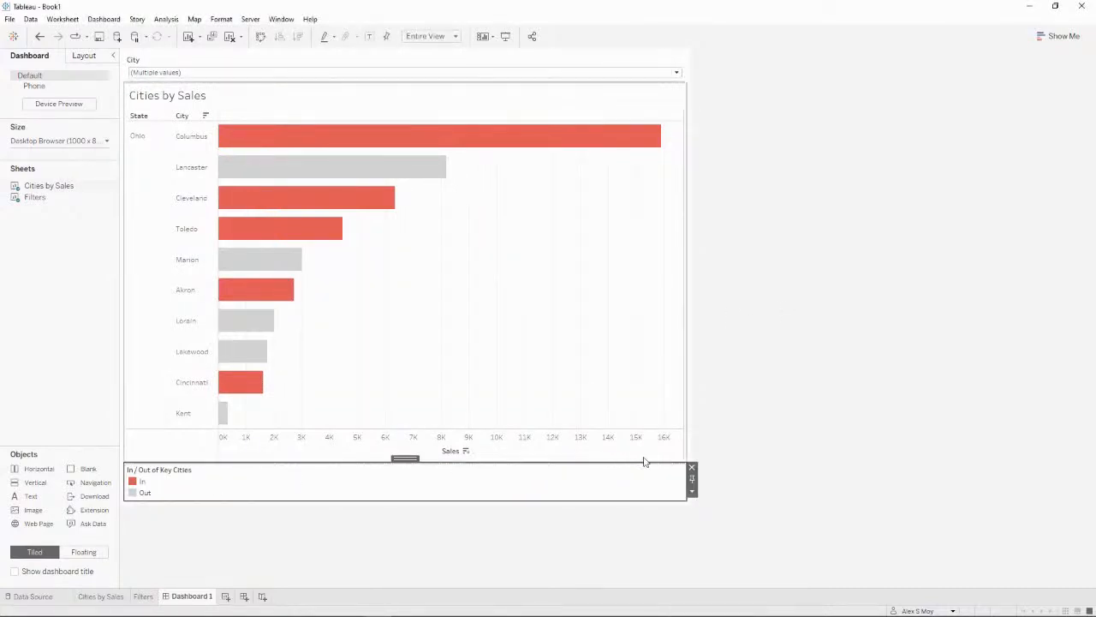
{"action": "left_click", "coordinate": [692, 468]}
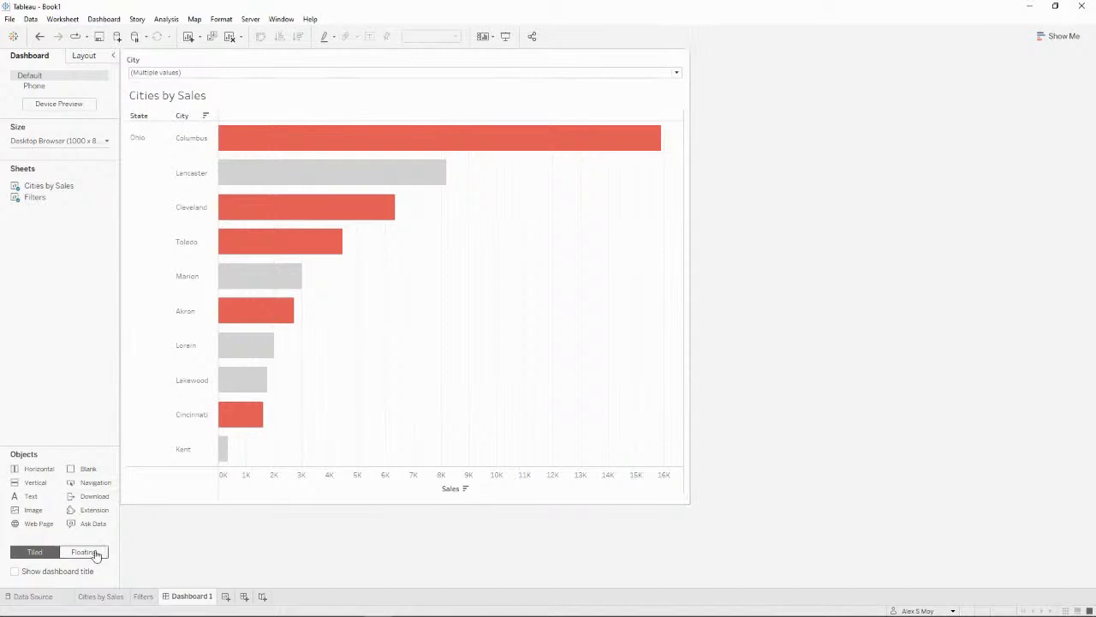
- On the Cities by Sales sheet, start a new parameter named Sort By with Integer data type and a list of allowable values
{"action": "left_click", "coordinate": [100, 596]}
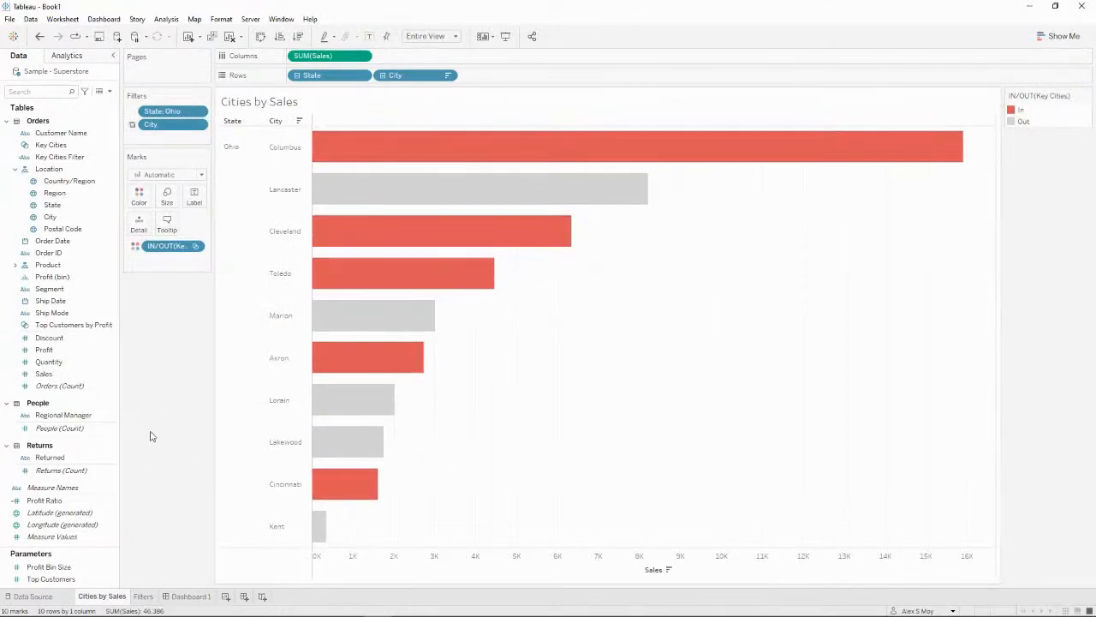
{"action": "left_click", "coordinate": [108, 91]}
{"action": "left_click", "coordinate": [47, 117]}
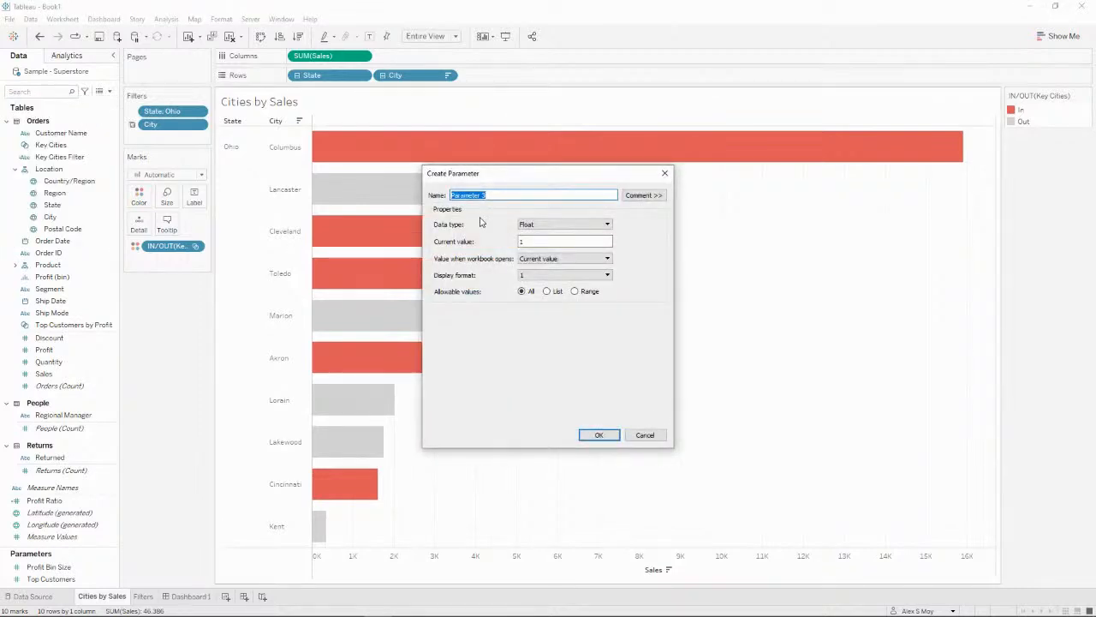
{"action": "type", "text": "Sort By"}
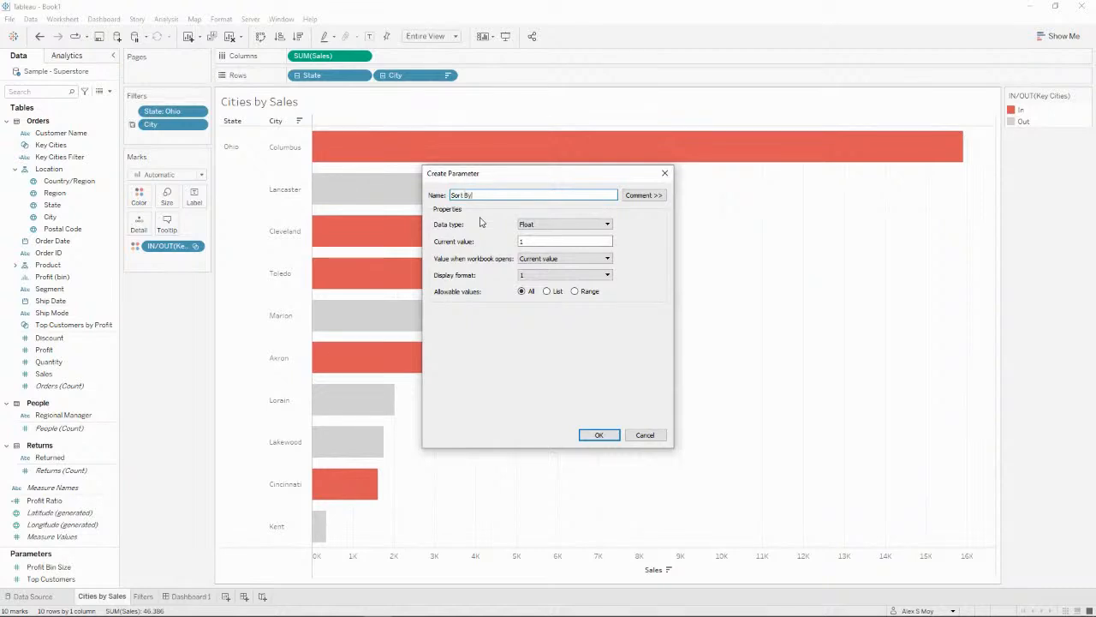
{"action": "left_click", "coordinate": [563, 224]}
{"action": "left_click", "coordinate": [552, 242]}
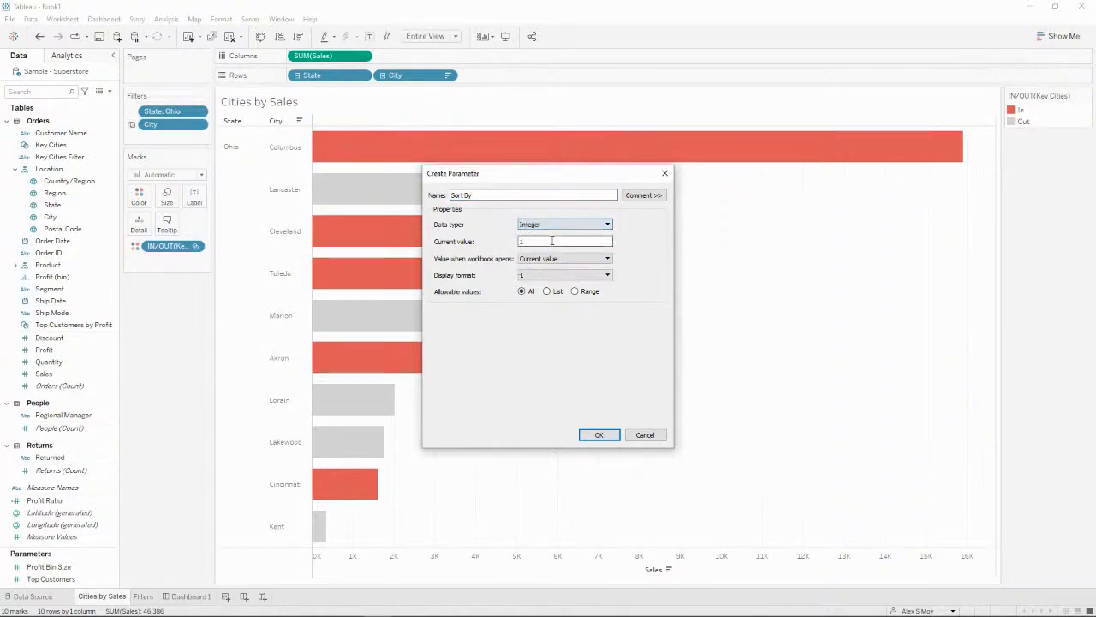
{"action": "left_click", "coordinate": [556, 292]}
- Define the Sort By parameter's list with 0 displayed as Key Cities and 1 displayed as Sales, and create it
{"action": "left_click", "coordinate": [497, 338]}
{"action": "type", "text": "0"}
{"action": "key", "text": "Tab"}
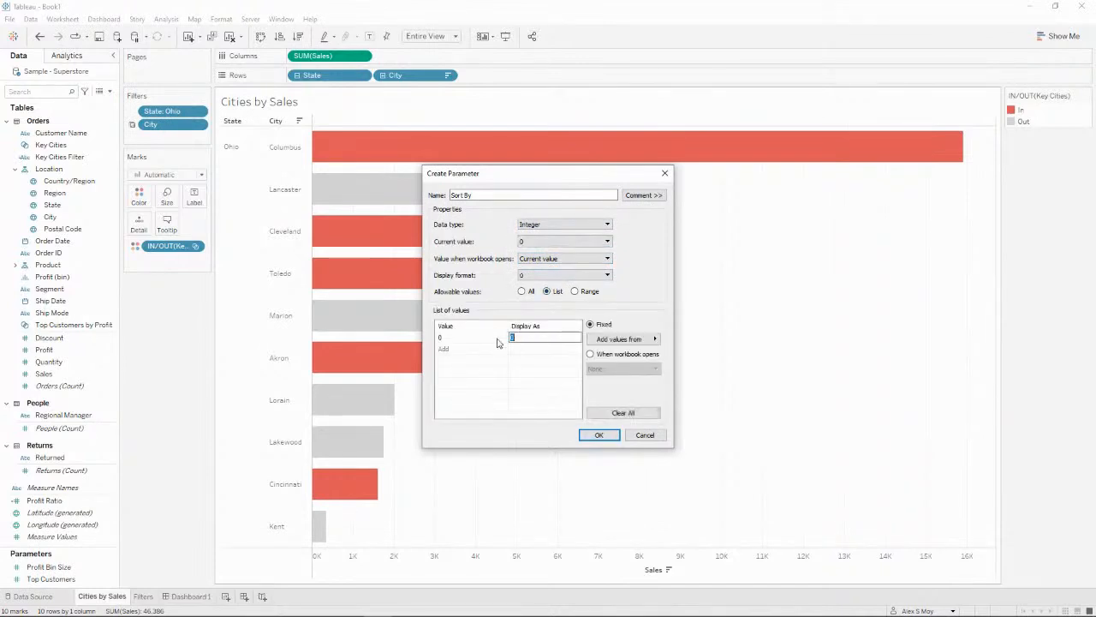
{"action": "type", "text": "Key Cities"}
{"action": "left_click", "coordinate": [497, 338]}
{"action": "key", "text": "Return"}
{"action": "key", "text": "Tab"}
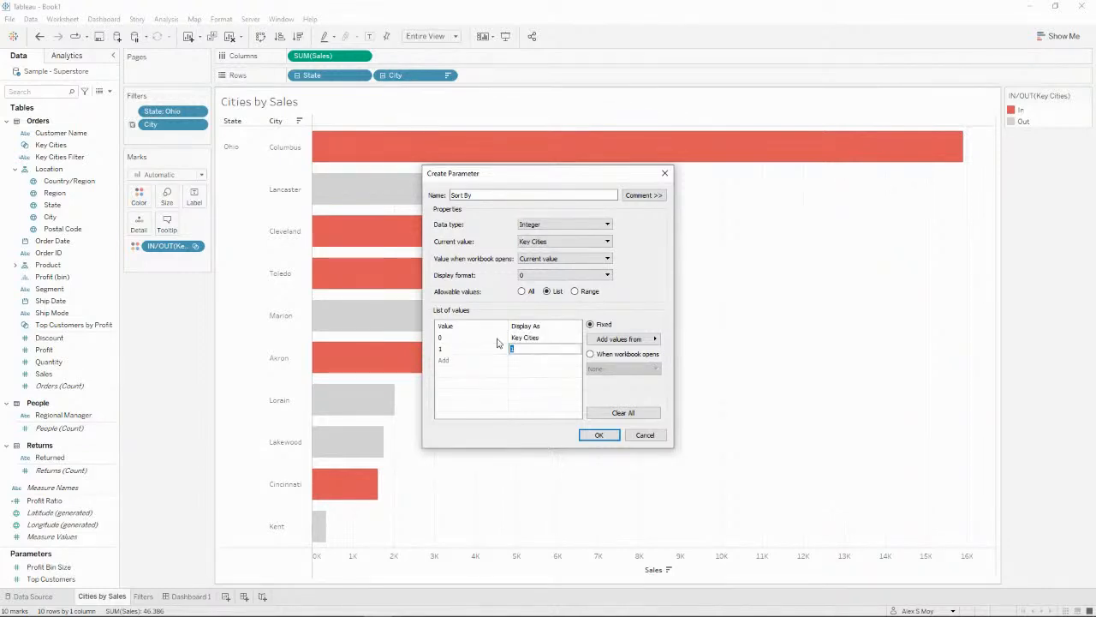
{"action": "type", "text": "Sales"}
{"action": "left_click", "coordinate": [600, 436]}
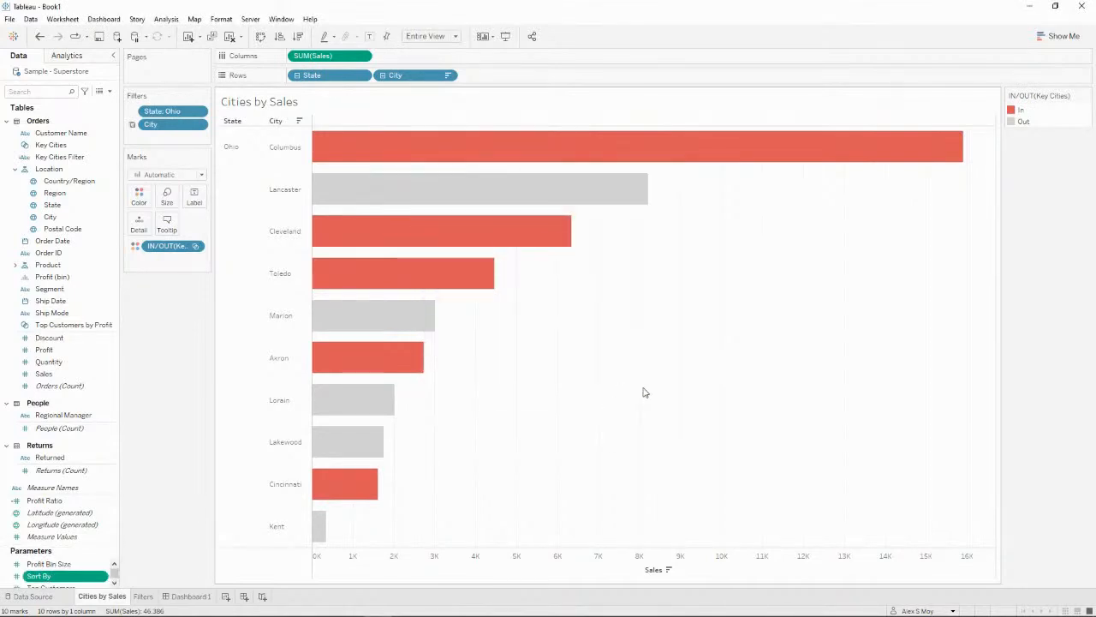
- Start a calculated field named Sort Key whose formula opens with the condition "if [Sort By] = 0 then"
{"action": "left_click", "coordinate": [108, 92]}
{"action": "left_click", "coordinate": [58, 104]}
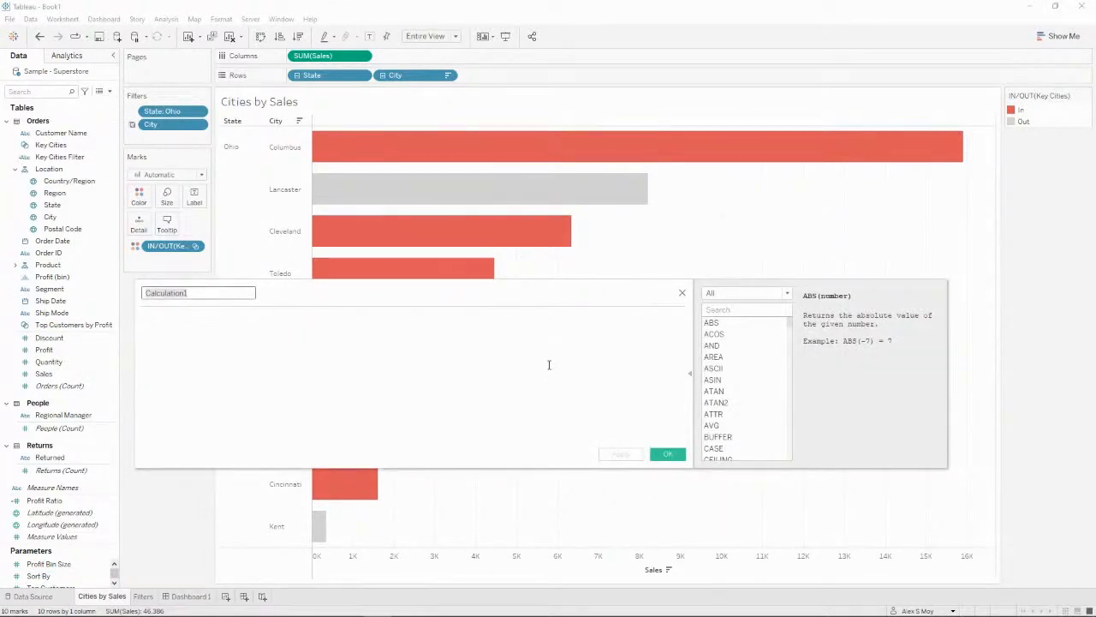
{"action": "type", "text": "Sort Key"}
{"action": "left_click", "coordinate": [549, 365]}
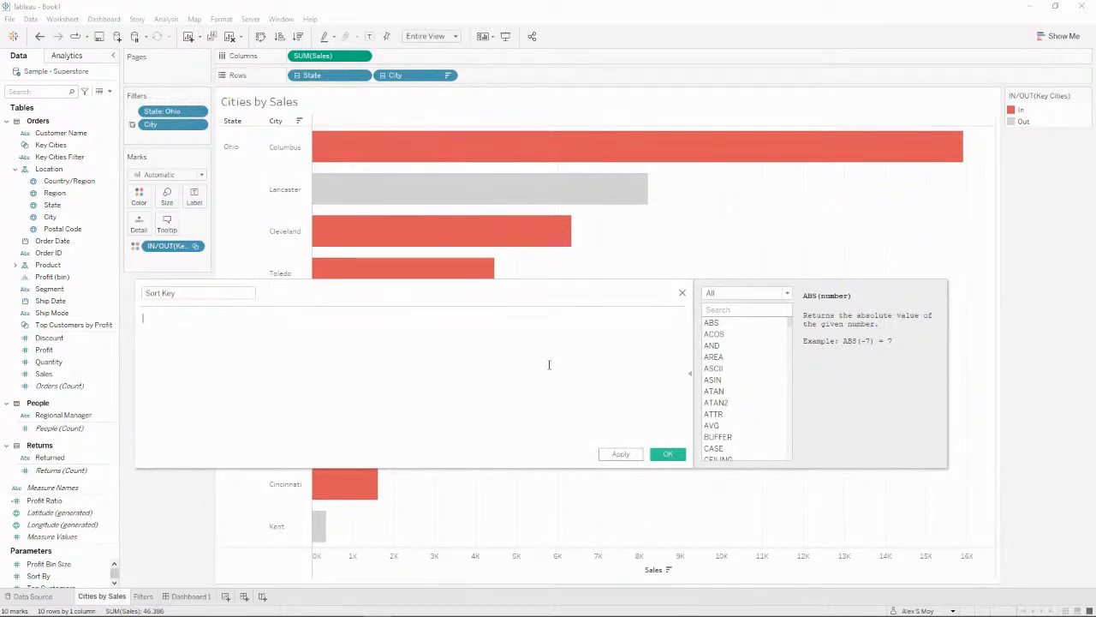
{"action": "type", "text": "["}
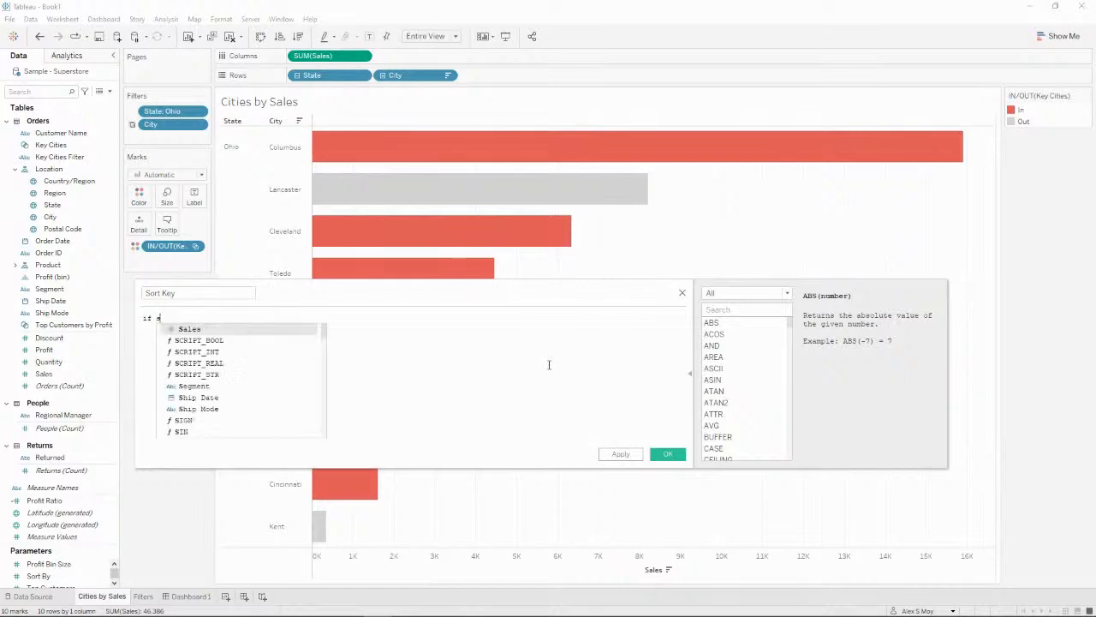
{"action": "key", "text": "Return"}
{"action": "type", "text": "= "}
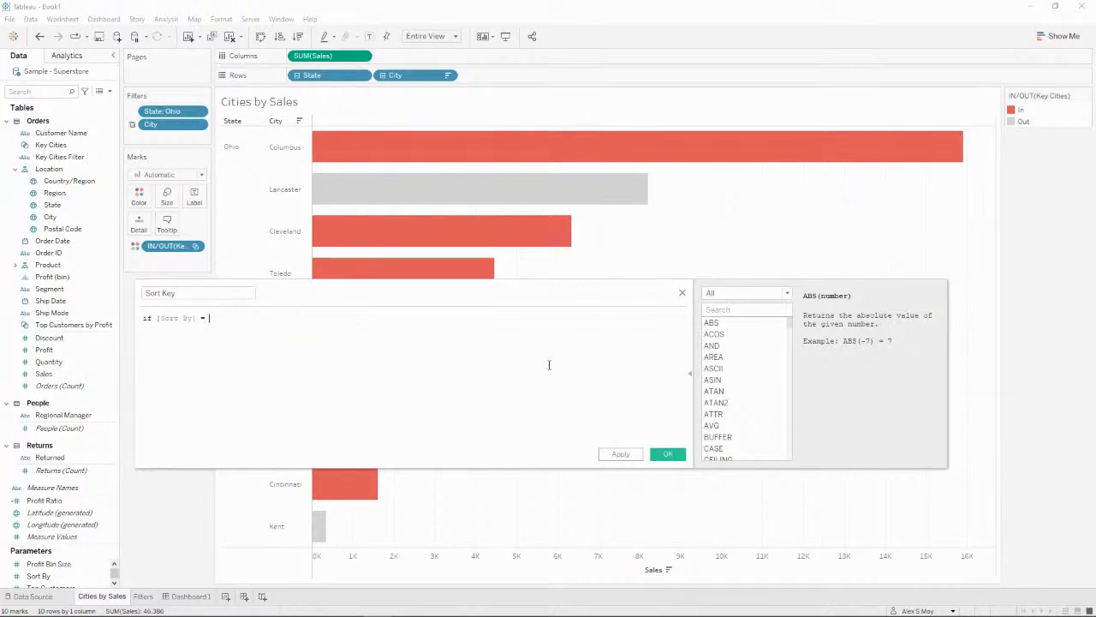
{"action": "type", "text": "0 then"}
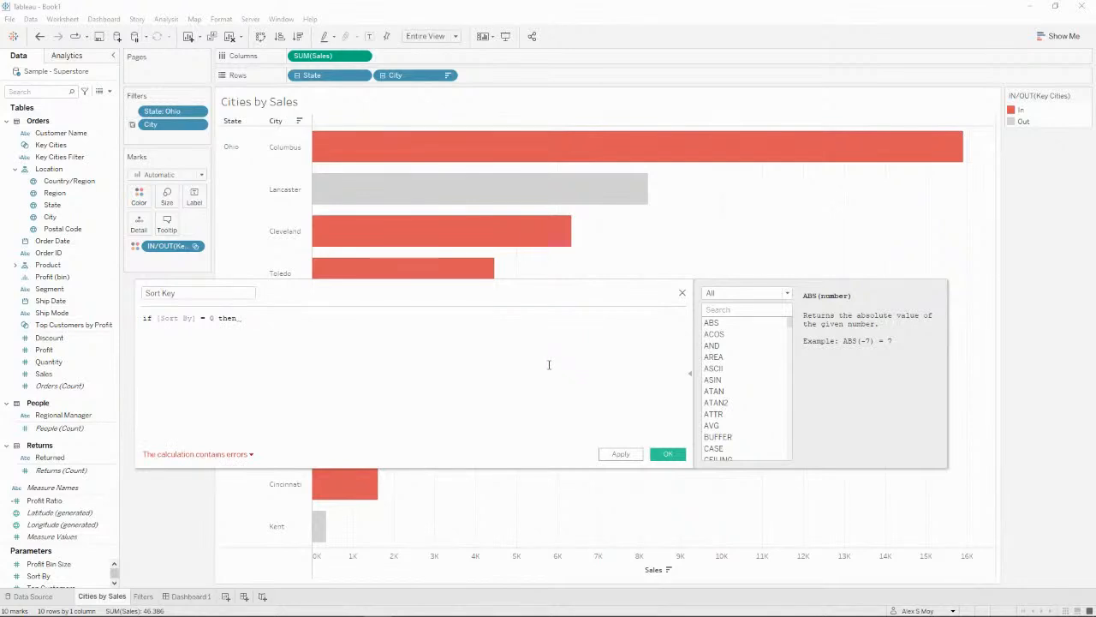
{"action": "key", "text": "Return"}
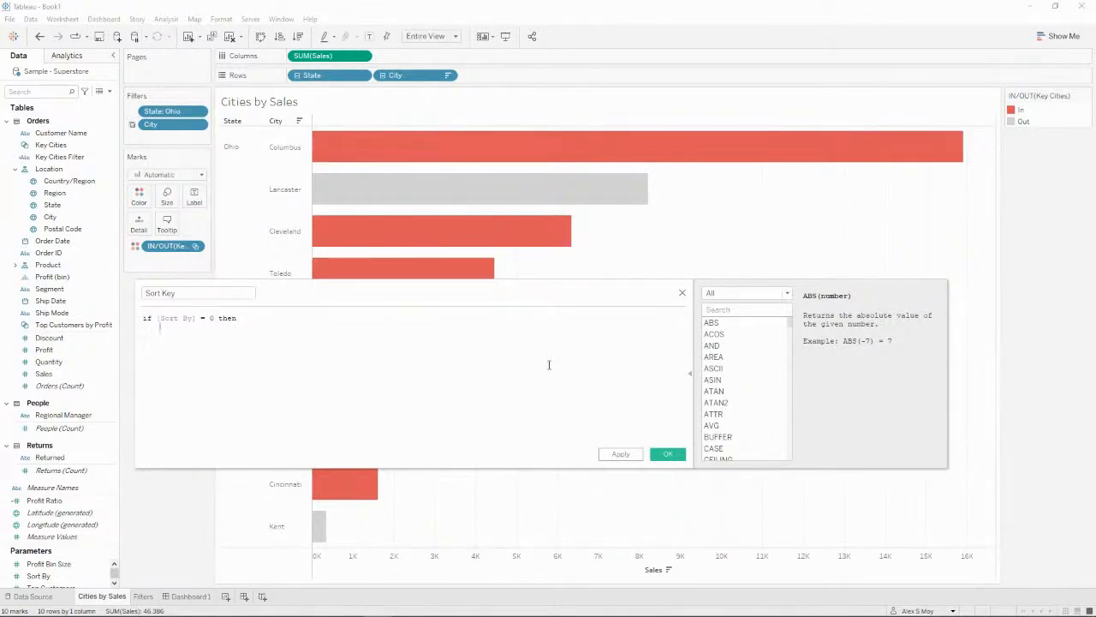
- Add a nested condition to the Sort Key formula that returns [Sales] * 10000 if [Key Cities], else [Sales], and close it with end
{"action": "type", "text": "if [Key Cities] then"}
{"action": "key", "text": "Return"}
{"action": "type", "text": "[Sales] "}
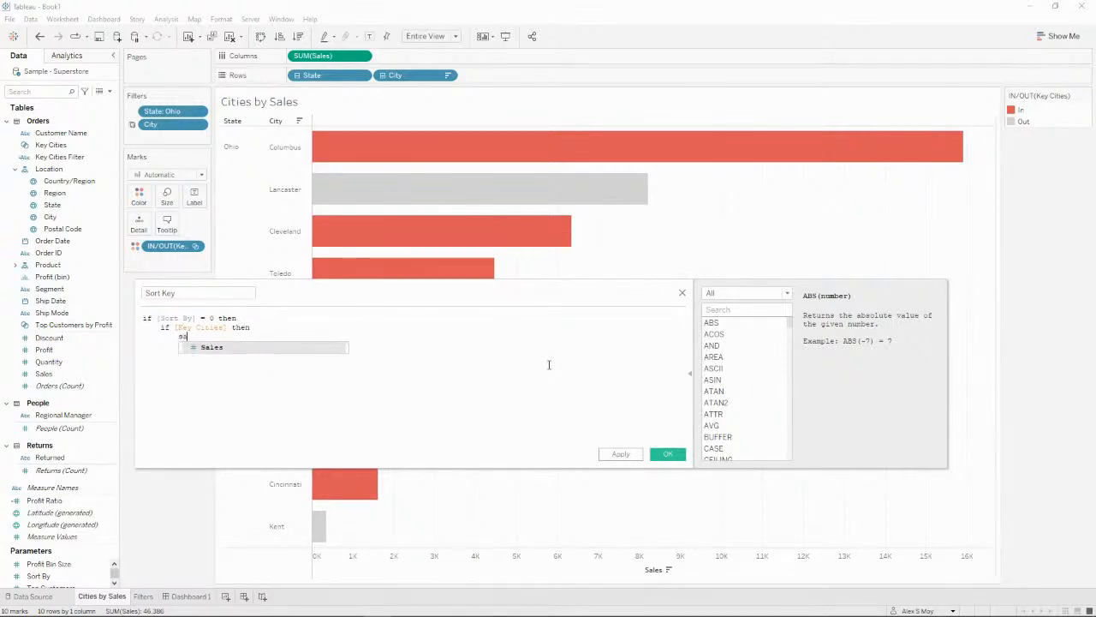
{"action": "type", "text": "*"}
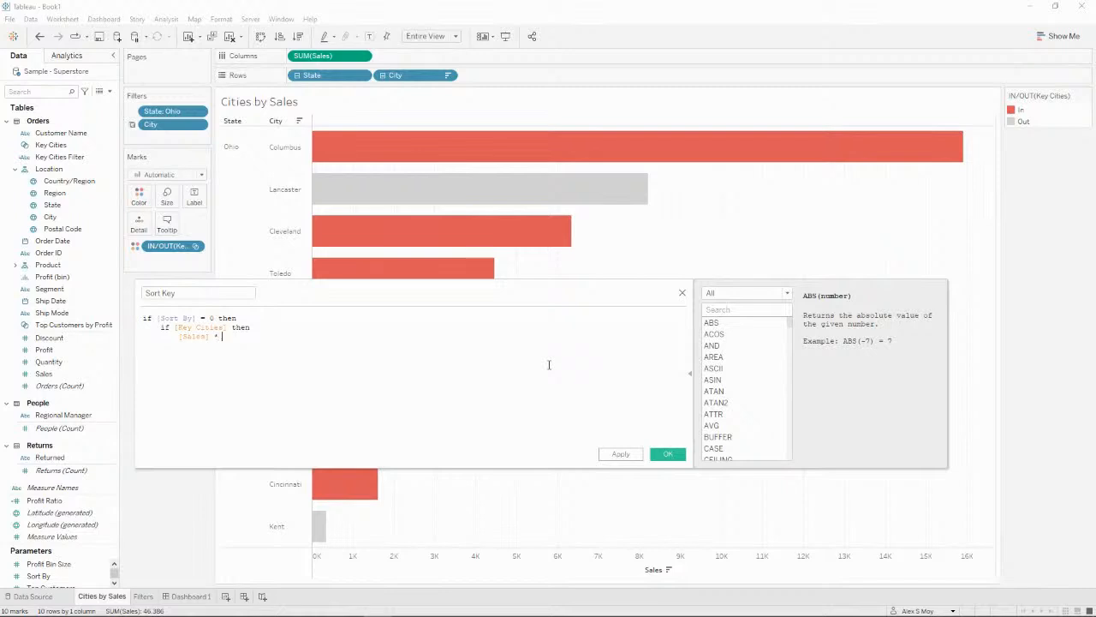
{"action": "key", "text": "Left"}
{"action": "key", "text": "Left"}
{"action": "key", "text": "Left"}
{"action": "key", "text": "Left"}
{"action": "key", "text": "Left"}
{"action": "key", "text": "Left"}
{"action": "key", "text": "Left"}
{"action": "key", "text": "Left"}
{"action": "key", "text": "Left"}
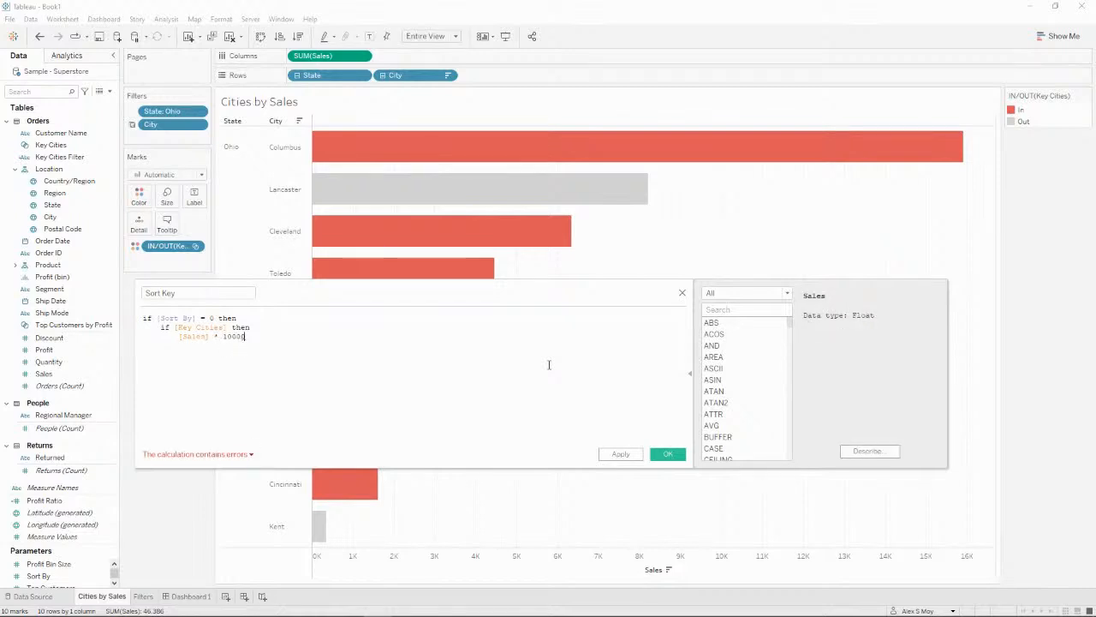
{"action": "key", "text": "Return"}
{"action": "type", "text": "else sa"}
{"action": "key", "text": "Return"}
{"action": "type", "text": "end"}
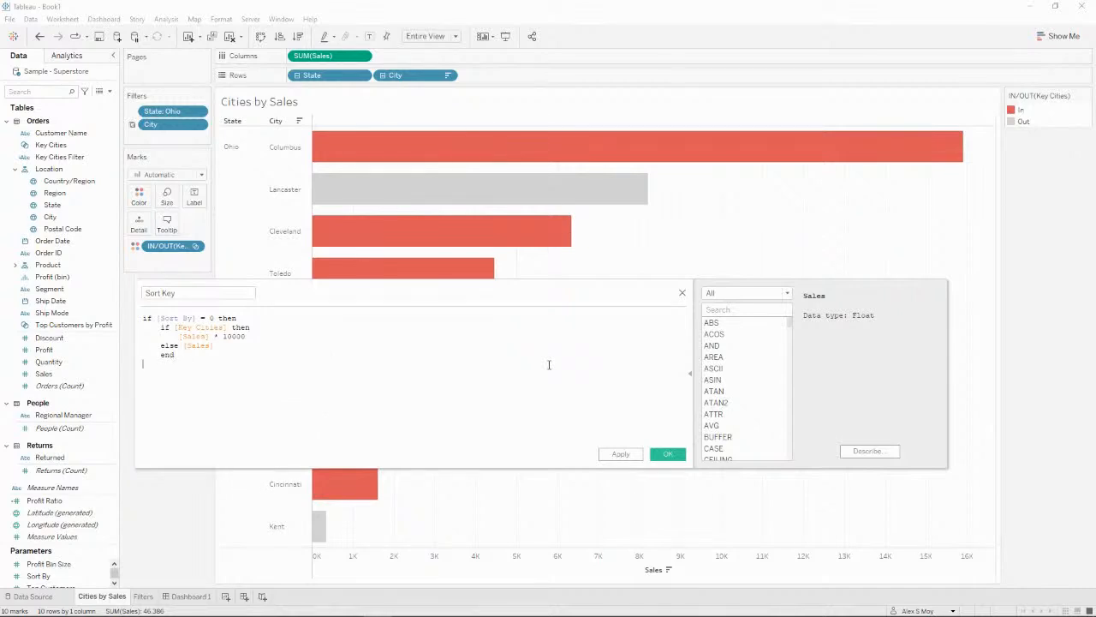
- Finish the Sort Key formula with a final else [Sales] branch and a closing end, and apply the calculation
{"action": "key", "text": "Return"}
{"action": "type", "text": "else s"}
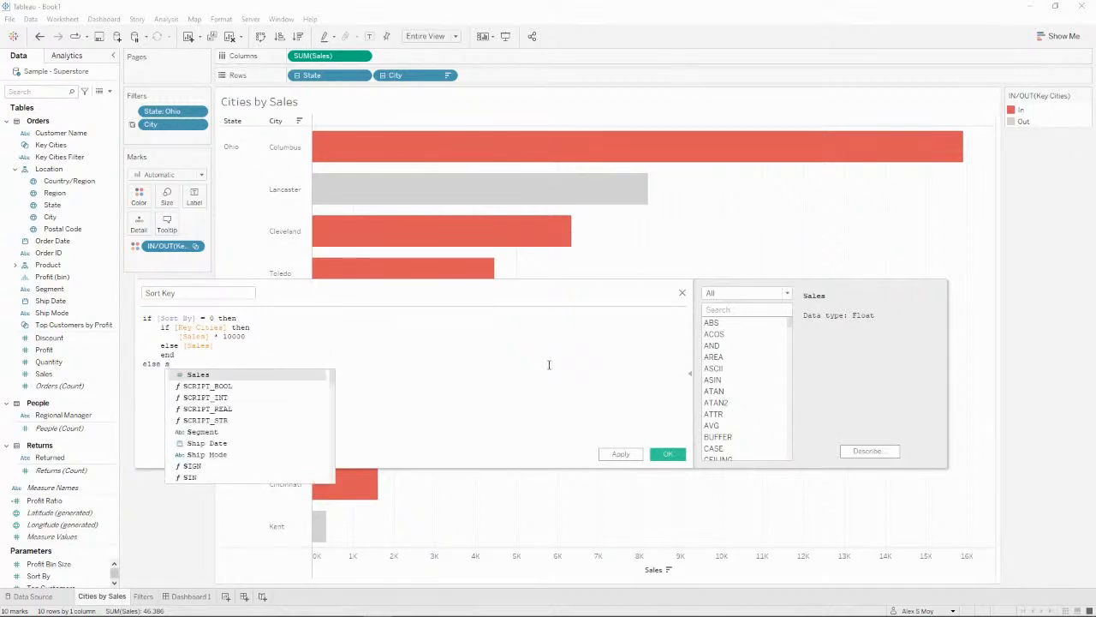
{"action": "key", "text": "Return"}
{"action": "key", "text": "Return"}
{"action": "type", "text": "end"}
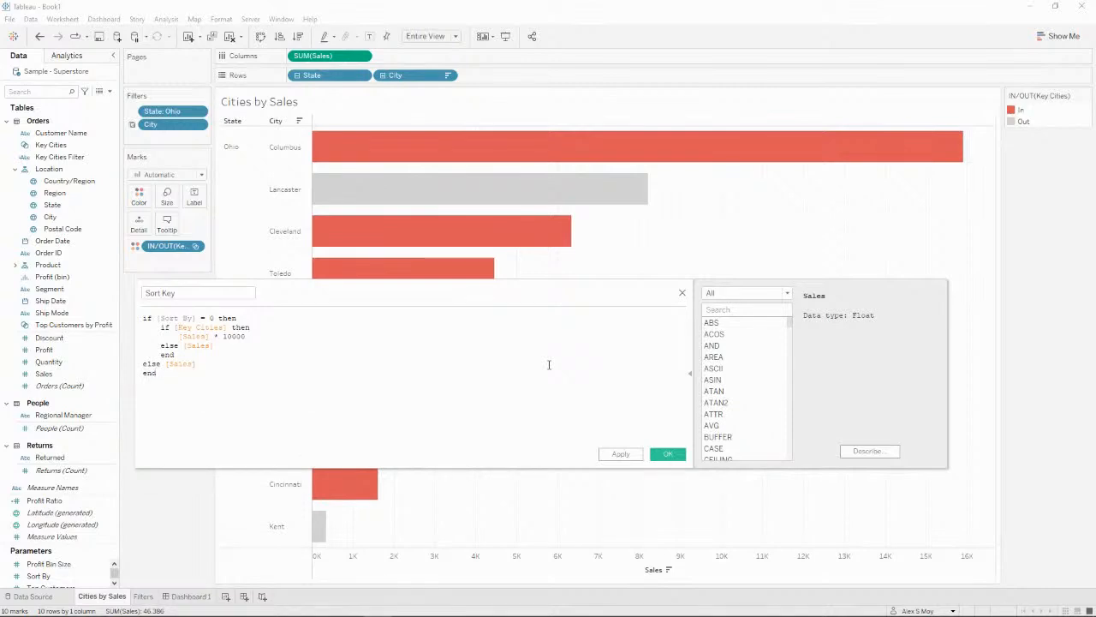
{"action": "key", "text": "Return"}
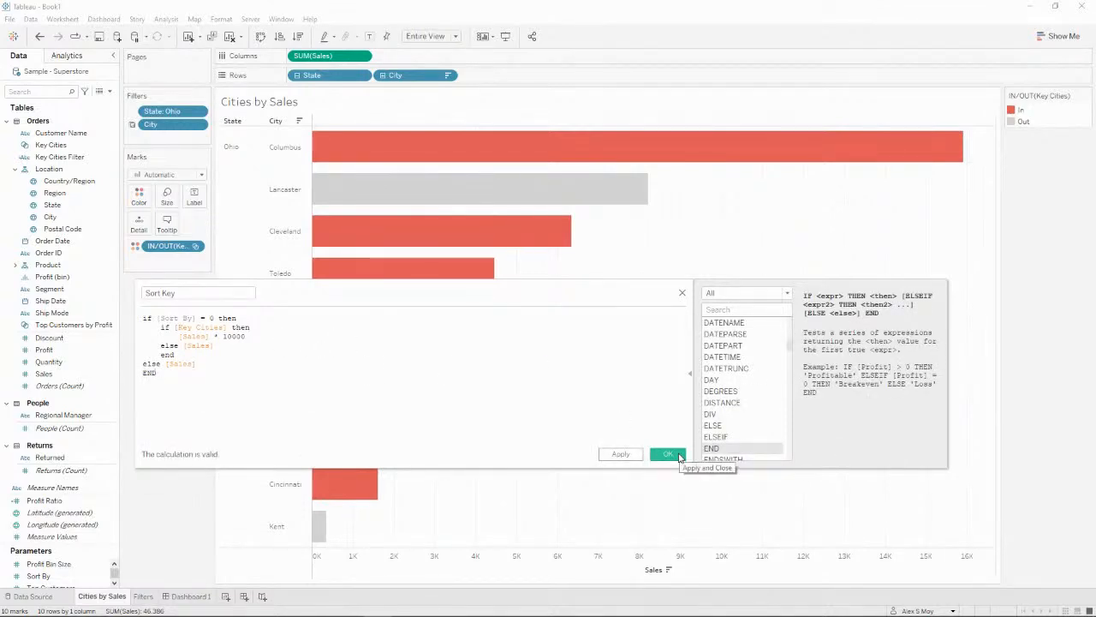
{"action": "left_click", "coordinate": [620, 454]}
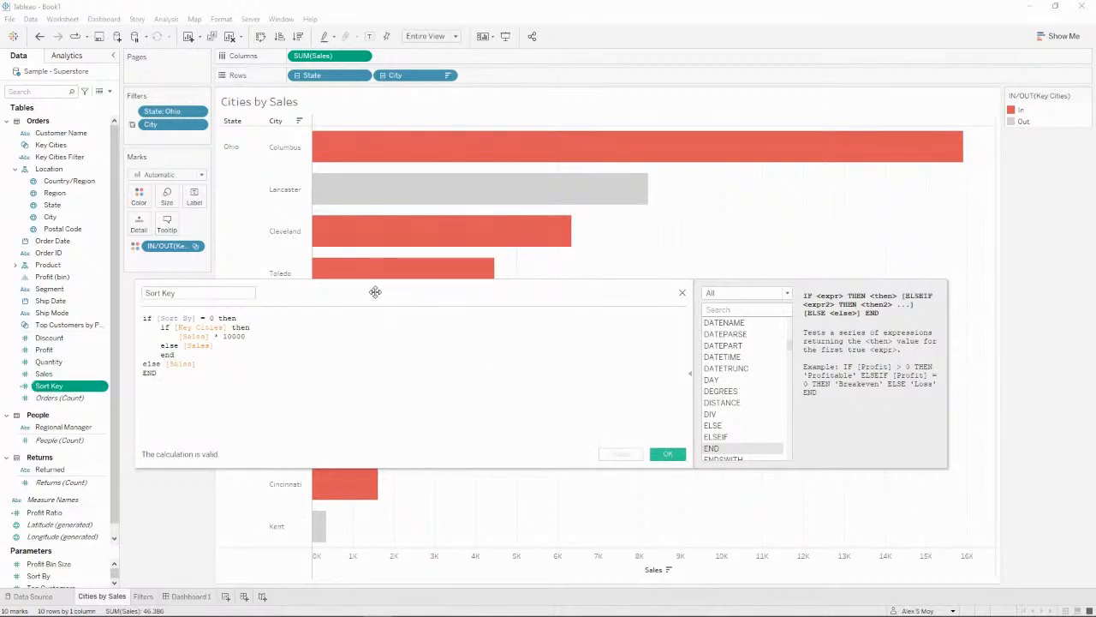
- Sort City on the rows by the Sort Key field, in descending order with Sum aggregation
{"action": "right_click", "coordinate": [411, 78]}
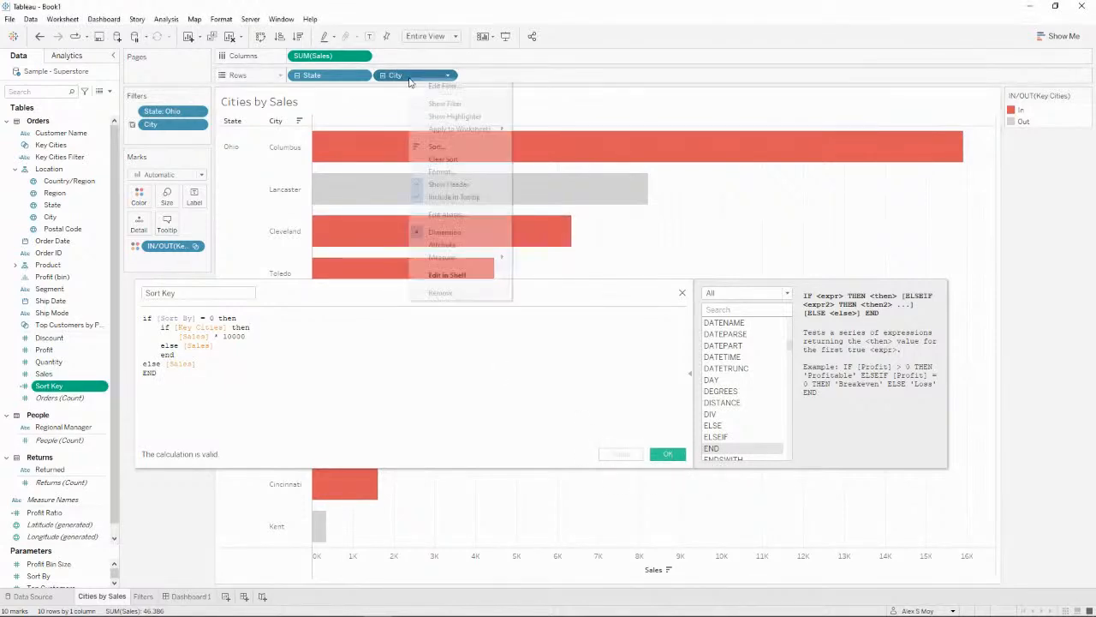
{"action": "left_click", "coordinate": [463, 147]}
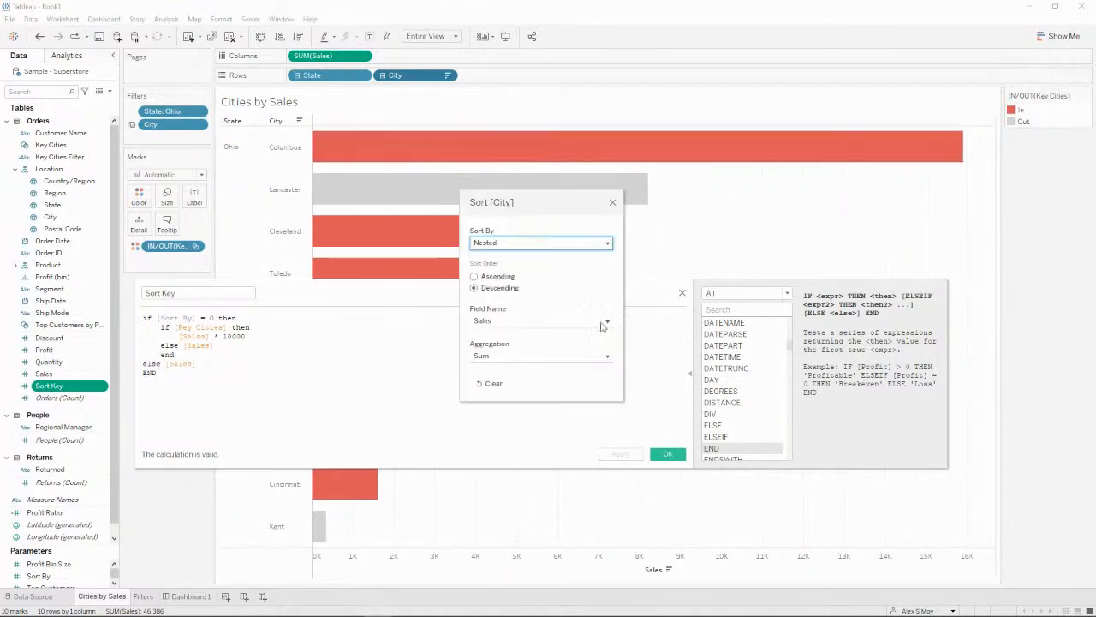
{"action": "left_click", "coordinate": [558, 243]}
{"action": "left_click", "coordinate": [553, 269]}
{"action": "left_click", "coordinate": [531, 321]}
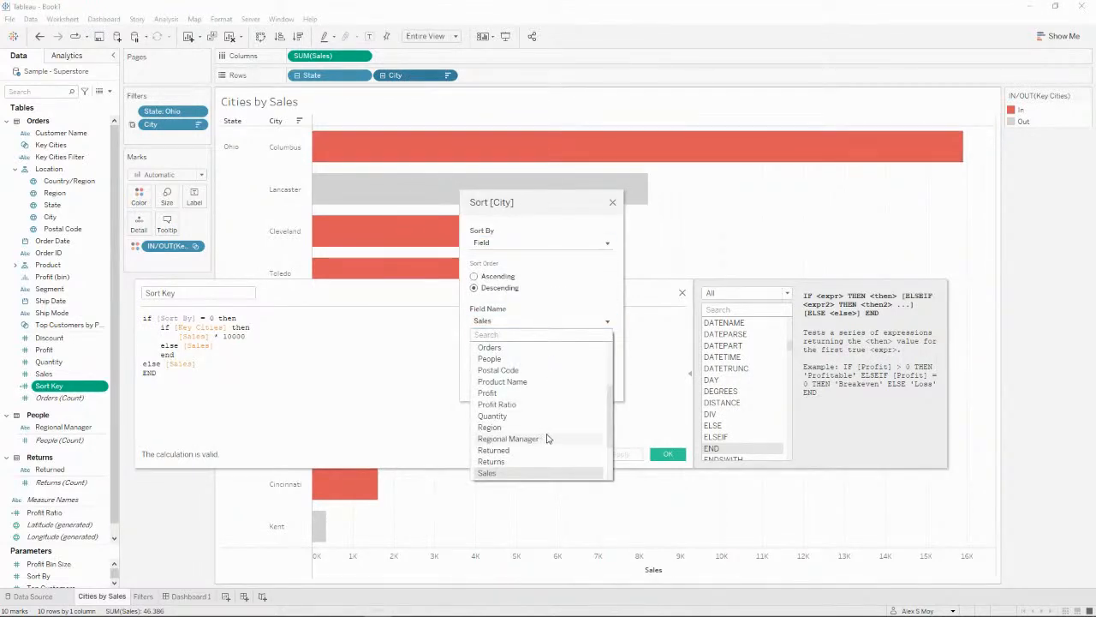
{"action": "scroll", "coordinate": [548, 437], "scroll_direction": "up", "scroll_amount": 1}
{"action": "scroll", "coordinate": [543, 431], "scroll_direction": "down", "scroll_amount": 5}
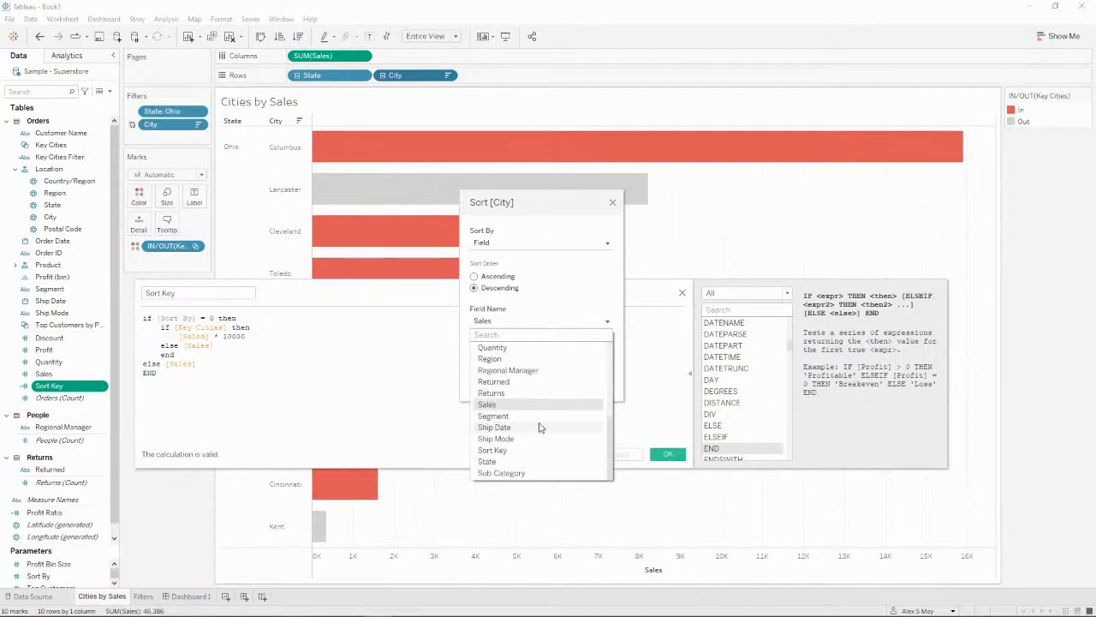
{"action": "left_click", "coordinate": [519, 449]}
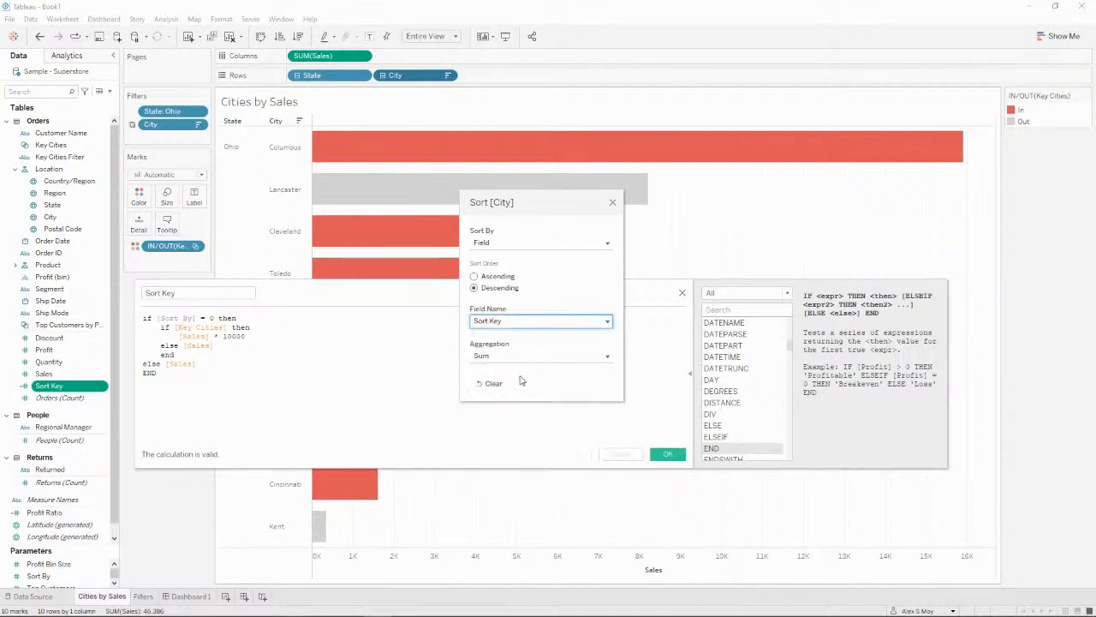
{"action": "left_click", "coordinate": [612, 203]}
- Reposition the Sort Key calculation editor to compare the formula with the sorted city bars, and close it
{"action": "left_click_drag", "start_coordinate": [611, 292], "coordinate": [639, 310]}
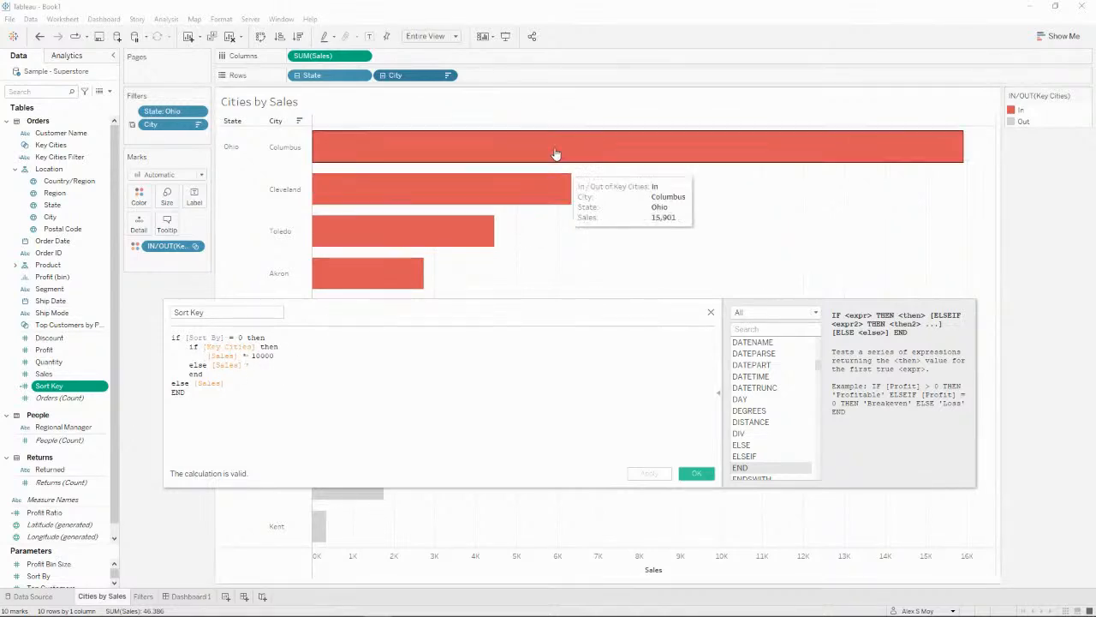
{"action": "left_click_drag", "start_coordinate": [579, 311], "coordinate": [651, 409]}
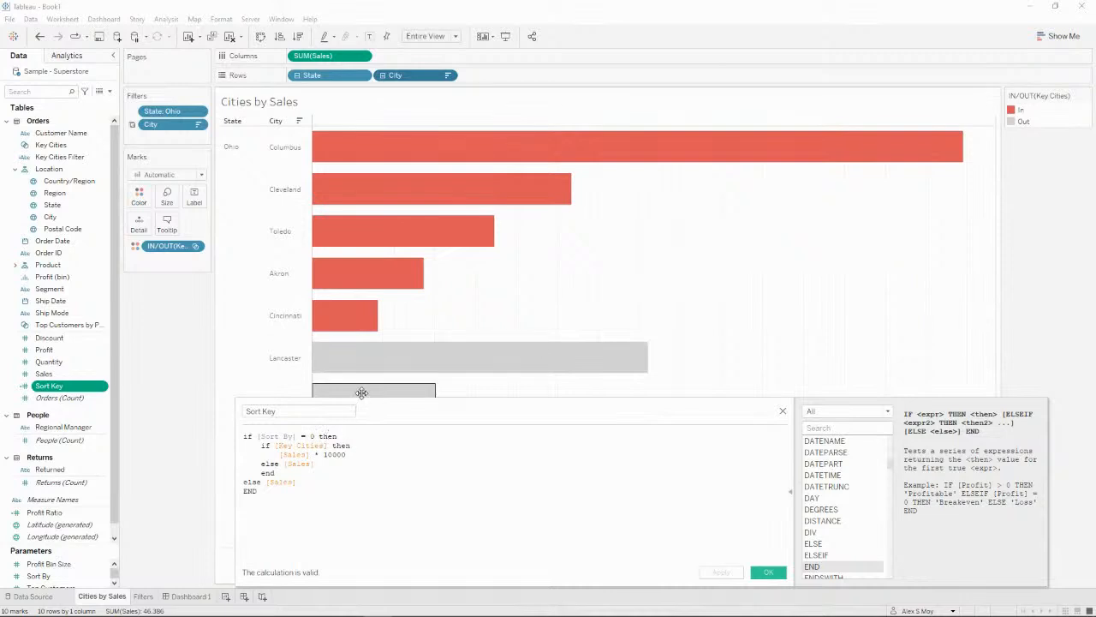
{"action": "left_click_drag", "start_coordinate": [548, 414], "coordinate": [557, 336]}
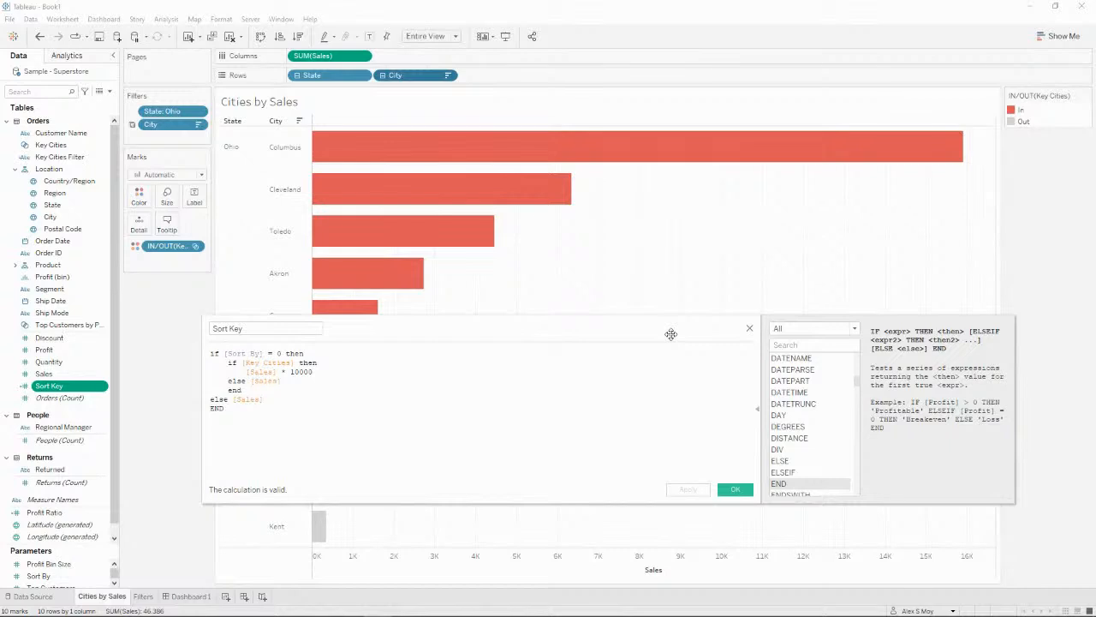
{"action": "left_click_drag", "start_coordinate": [670, 334], "coordinate": [644, 250]}
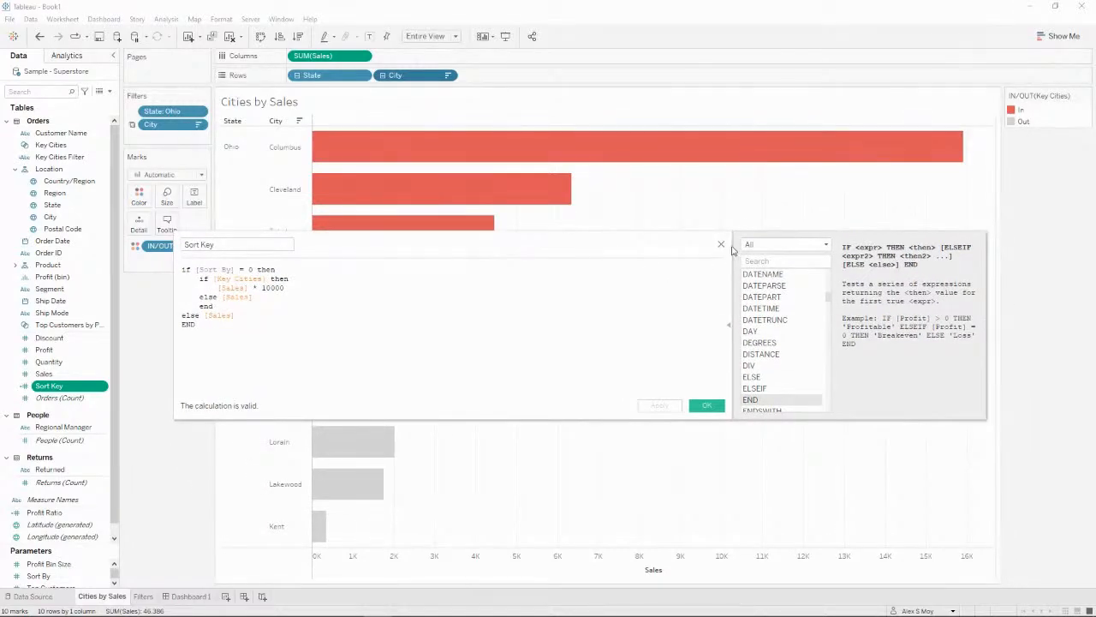
{"action": "left_click", "coordinate": [707, 407]}
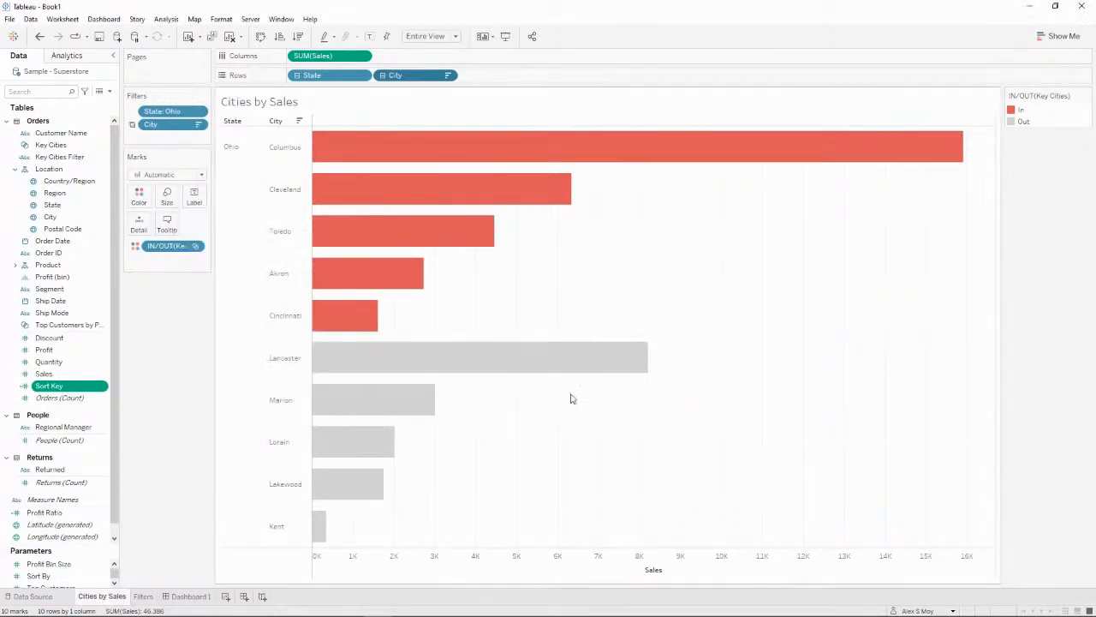
- Show the Sort By parameter control and test it by switching to Sales and back to Key Cities
{"action": "right_click", "coordinate": [65, 575]}
{"action": "left_click", "coordinate": [94, 388]}
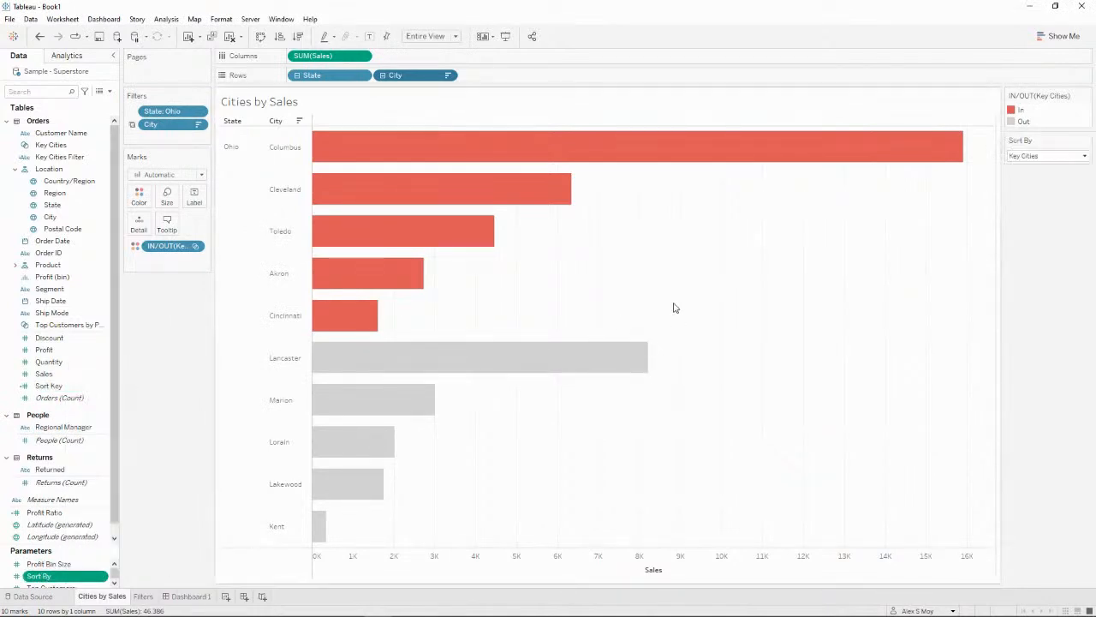
{"action": "left_click", "coordinate": [1049, 156]}
{"action": "left_click", "coordinate": [1030, 179]}
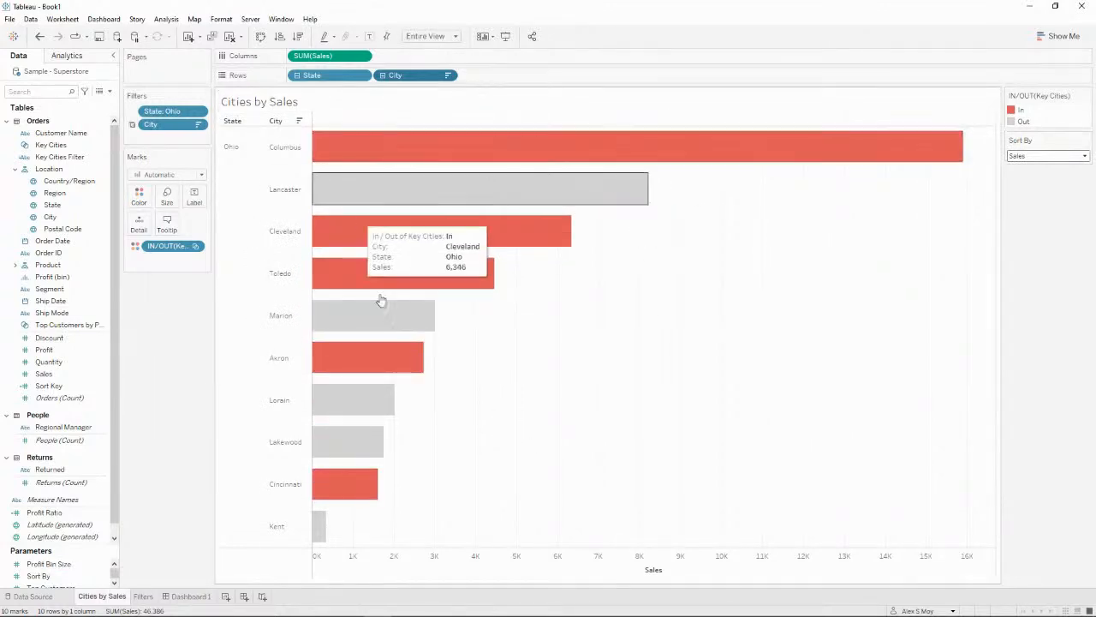
{"action": "left_click", "coordinate": [1052, 157]}
{"action": "left_click", "coordinate": [1032, 168]}
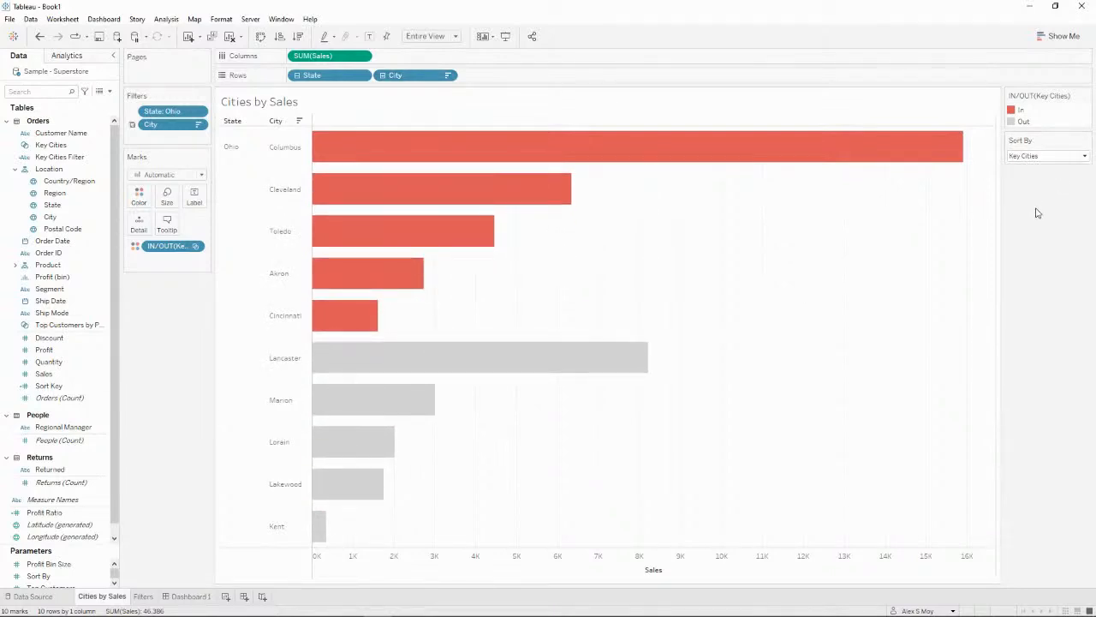
- Hide the State header and the City field label for rows in the bar chart
{"action": "right_click", "coordinate": [344, 82]}
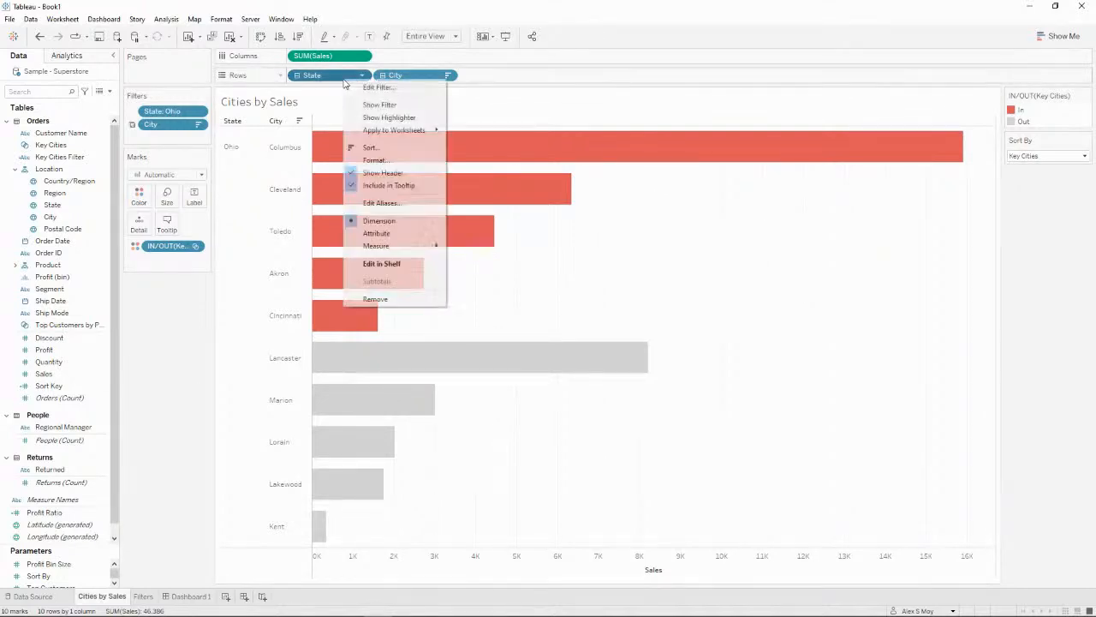
{"action": "left_click", "coordinate": [395, 173]}
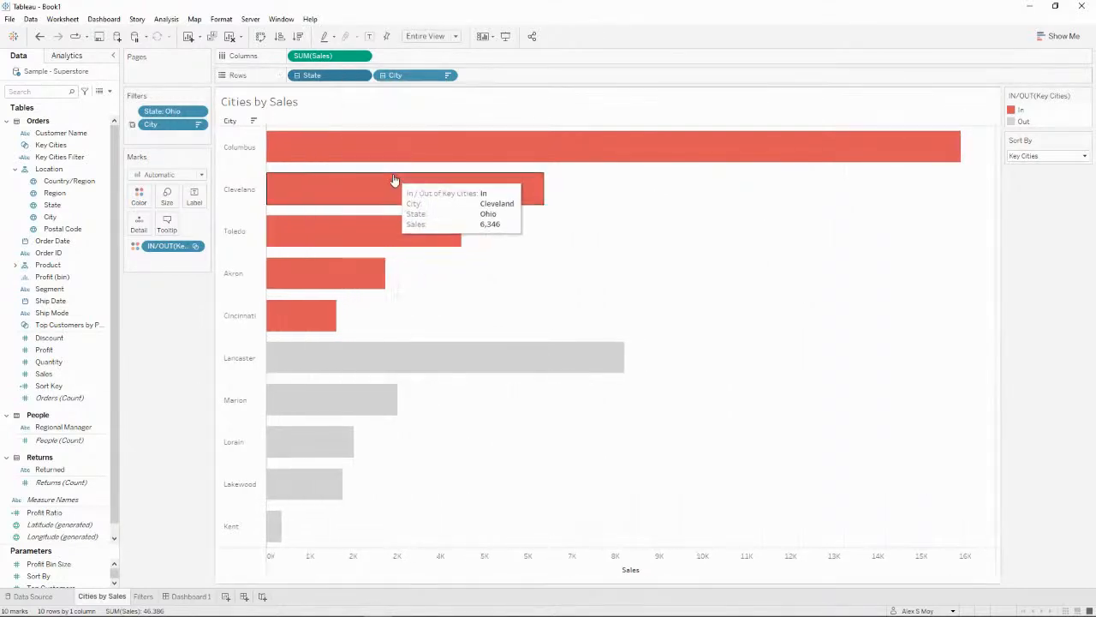
{"action": "right_click", "coordinate": [230, 121]}
{"action": "left_click", "coordinate": [288, 240]}
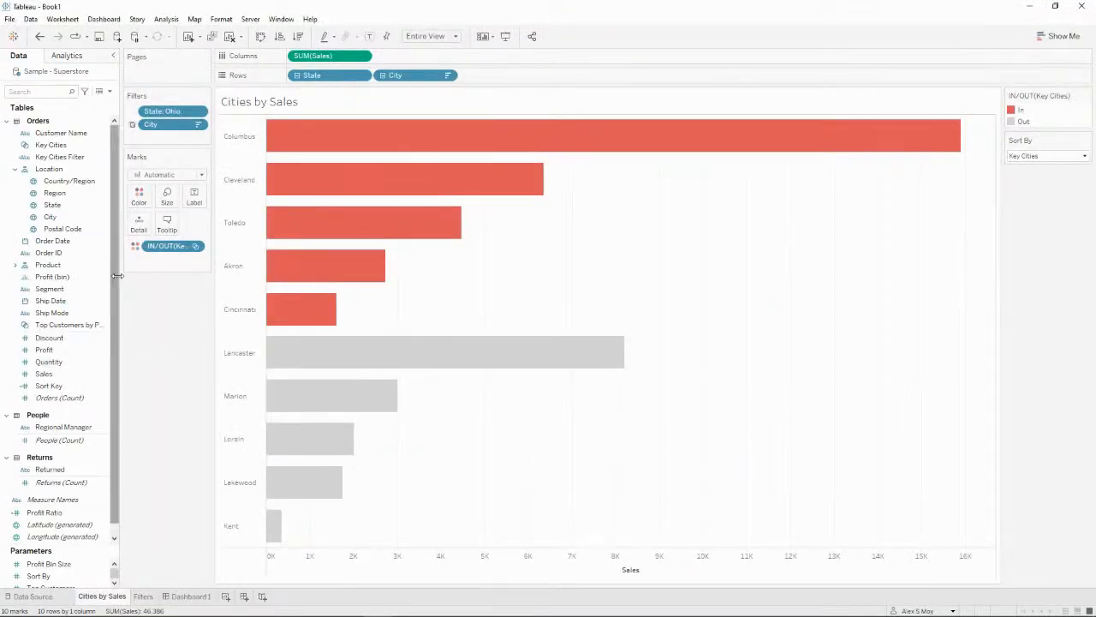
- Start a new calculated field named Sales Labels
{"action": "left_click", "coordinate": [109, 91]}
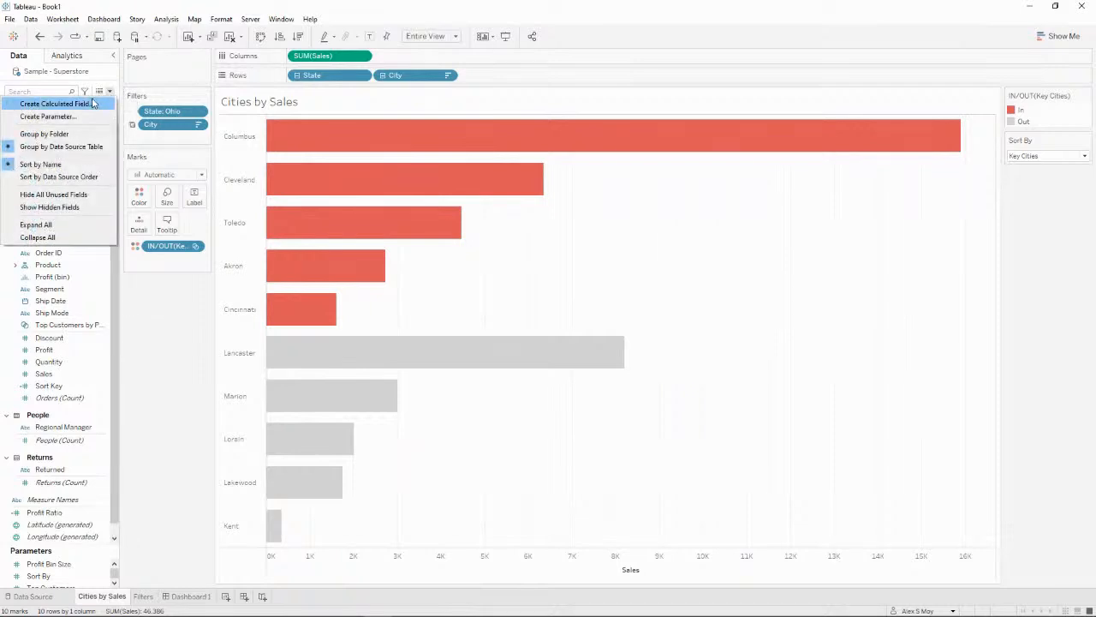
{"action": "left_click", "coordinate": [92, 103]}
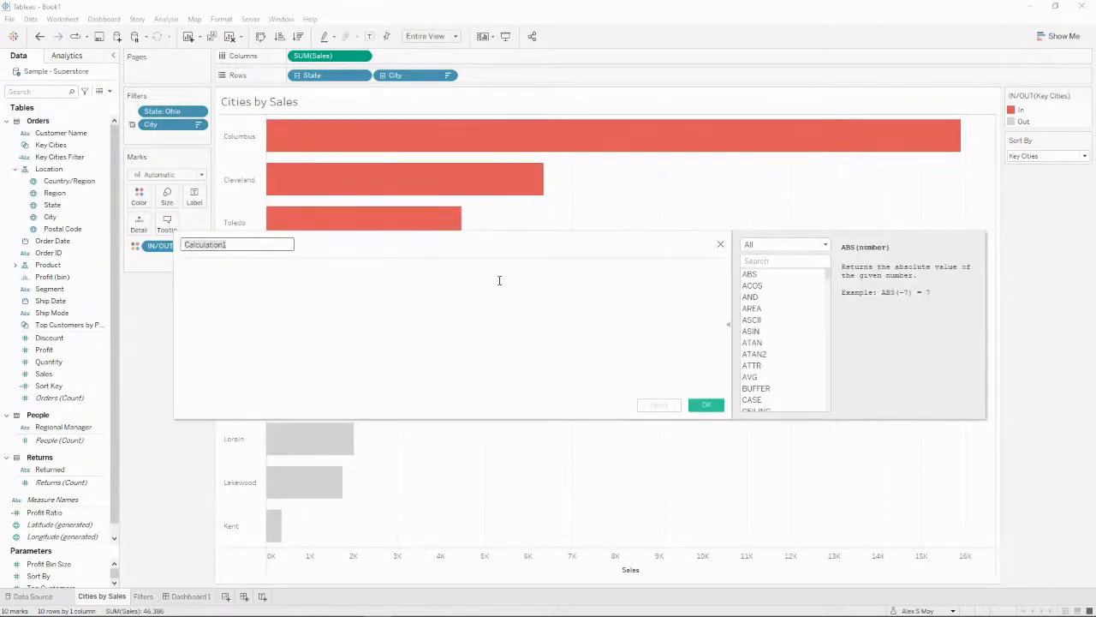
{"action": "type", "text": "Sales Labels"}
{"action": "left_click", "coordinate": [500, 280]}
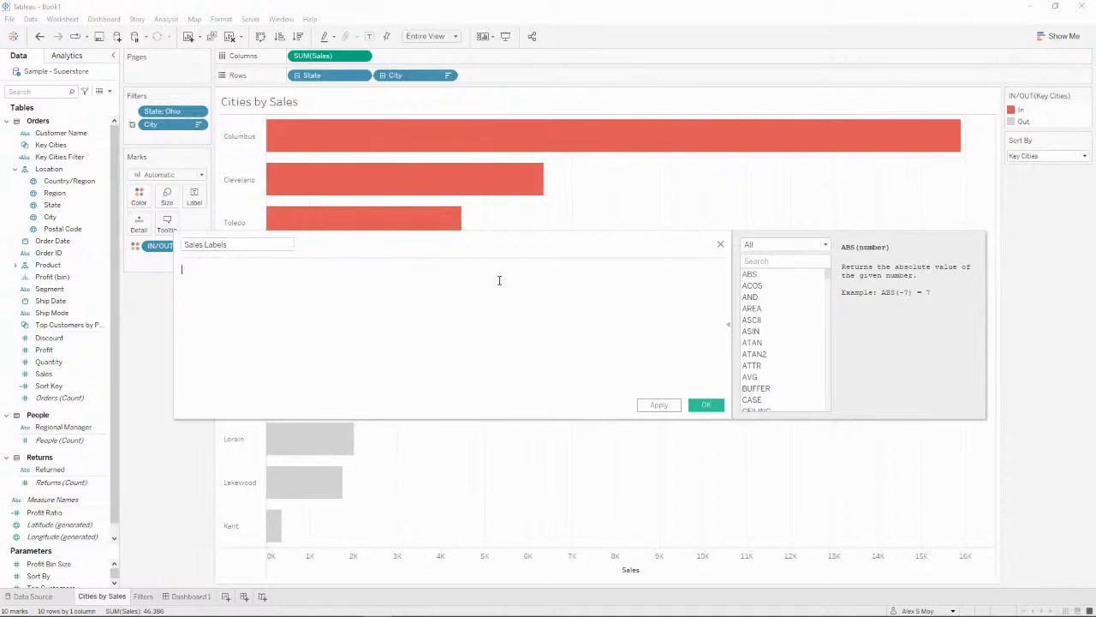
- Enter the Sales Labels formula: if sum([Sales]) < 1000 then 1000 else sum([Sales]) end
{"action": "type", "text": "if"}
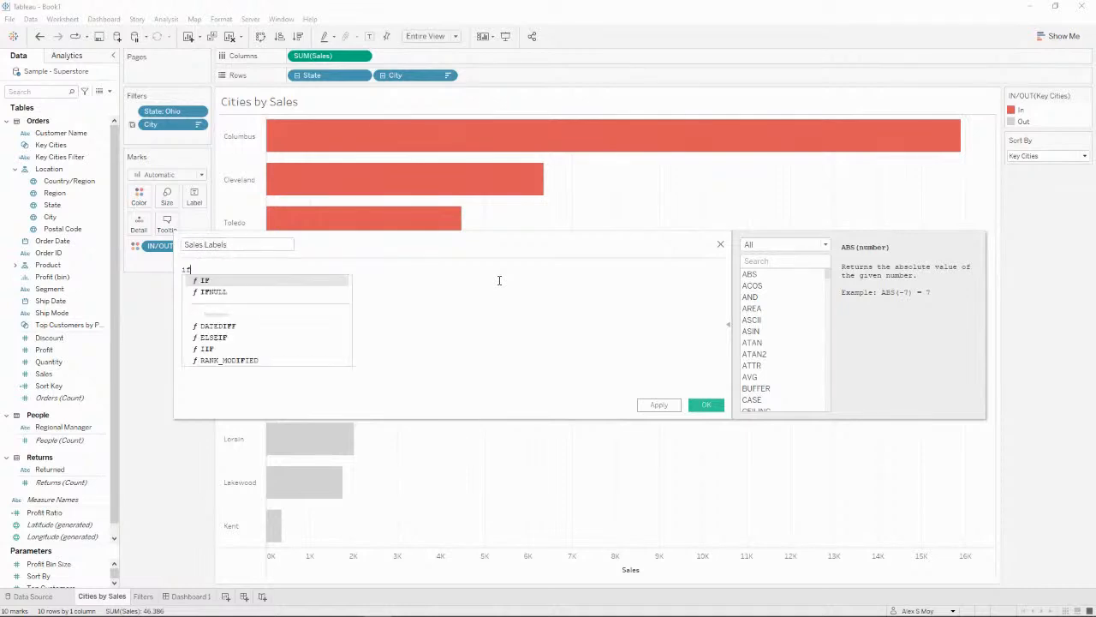
{"action": "type", "text": " sum(s"}
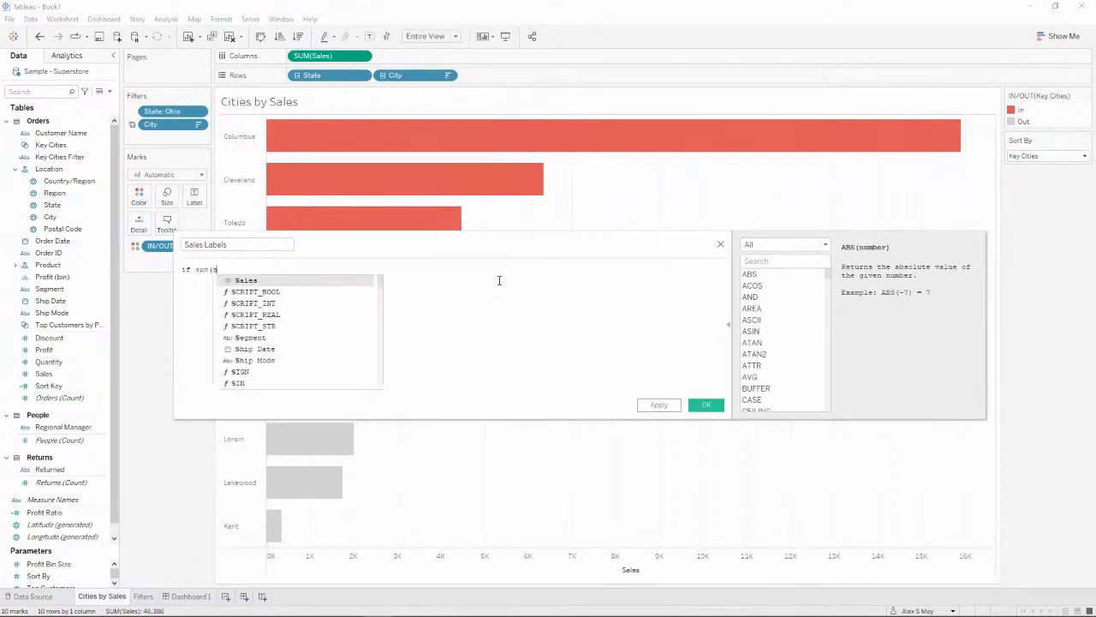
{"action": "key", "text": "Return"}
{"action": "type", "text": ") "}
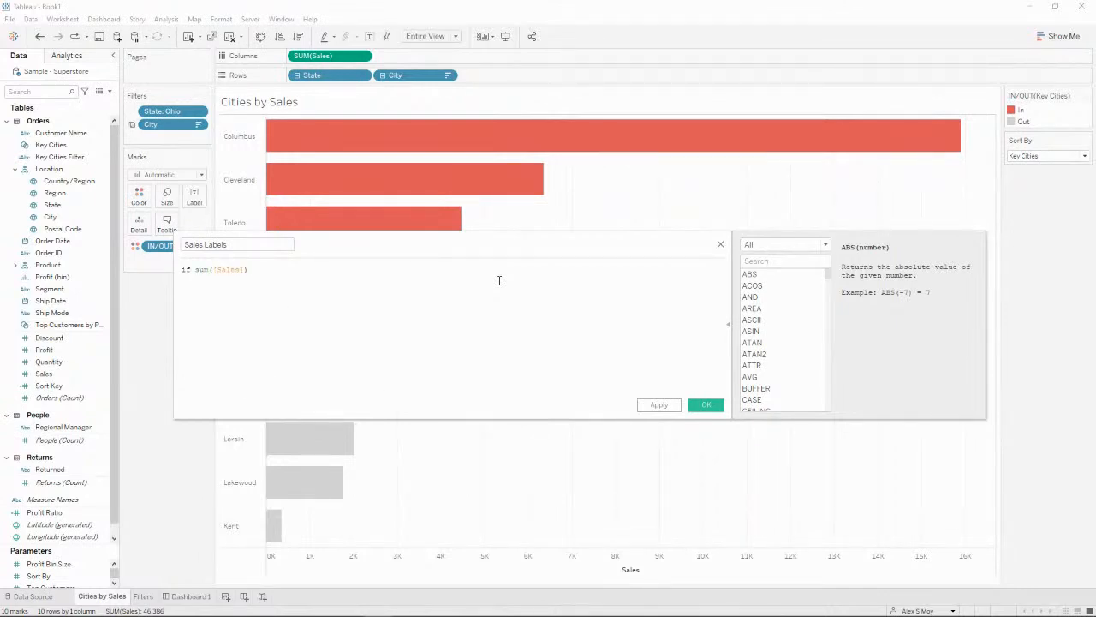
{"action": "type", "text": "<"}
{"action": "type", "text": " 1000 then 1000 "}
{"action": "type", "text": "else "}
{"action": "type", "text": "sum"}
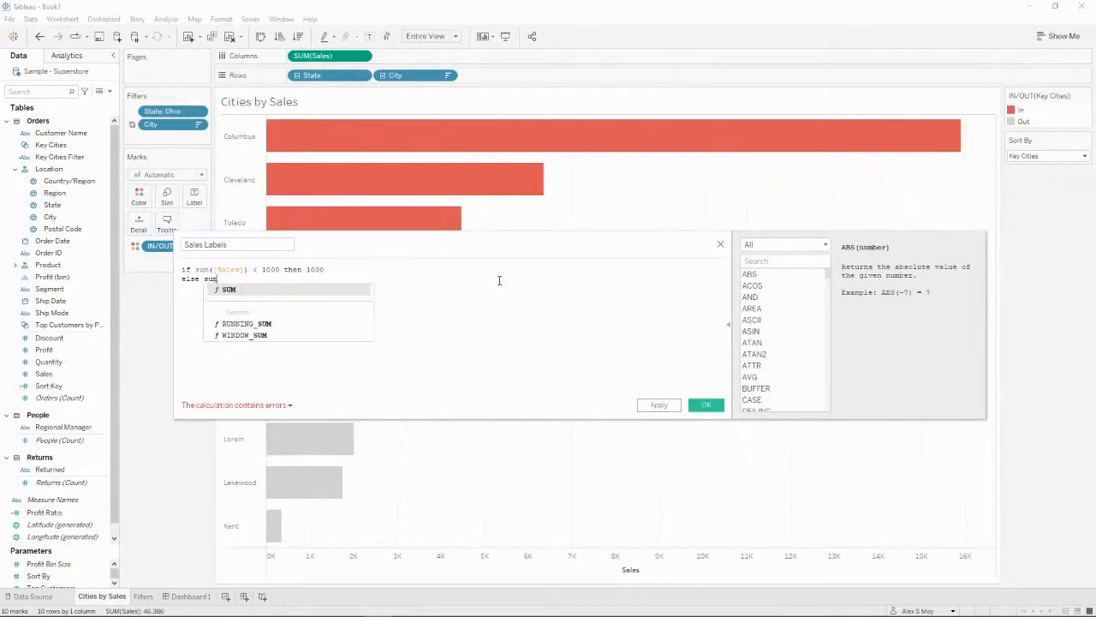
{"action": "type", "text": "([Sales])"}
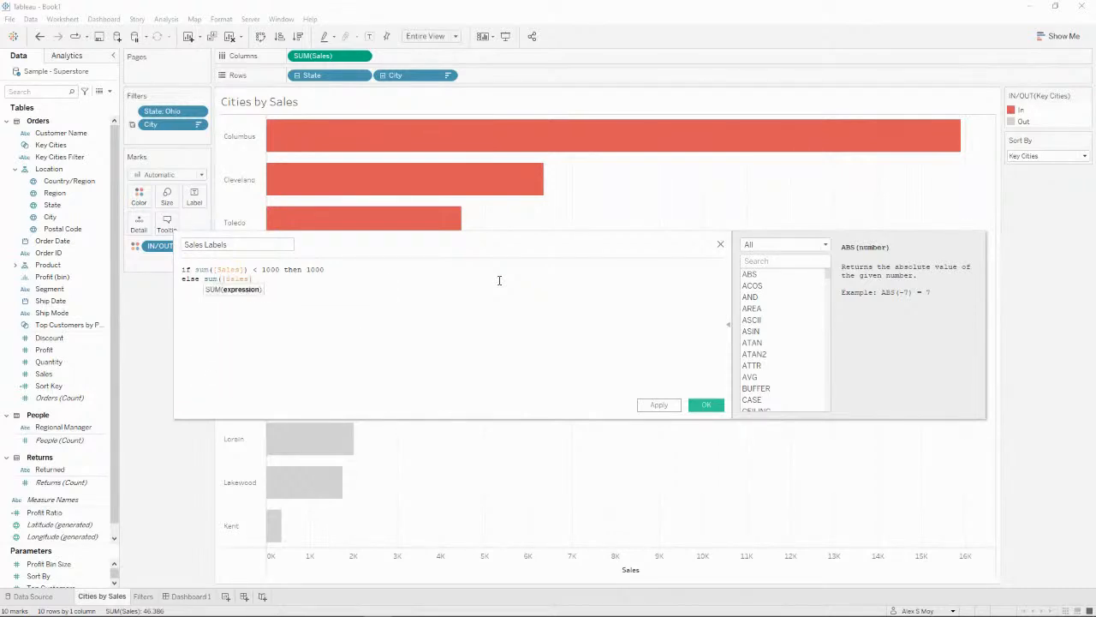
{"action": "type", "text": " end"}
- Wrap the returned 1000 in the Sales Labels formula as avg(1000) and save the calculated field
{"action": "key", "text": "ctrl+Right"}
{"action": "key", "text": "ctrl+Right"}
{"action": "type", "text": "avg("}
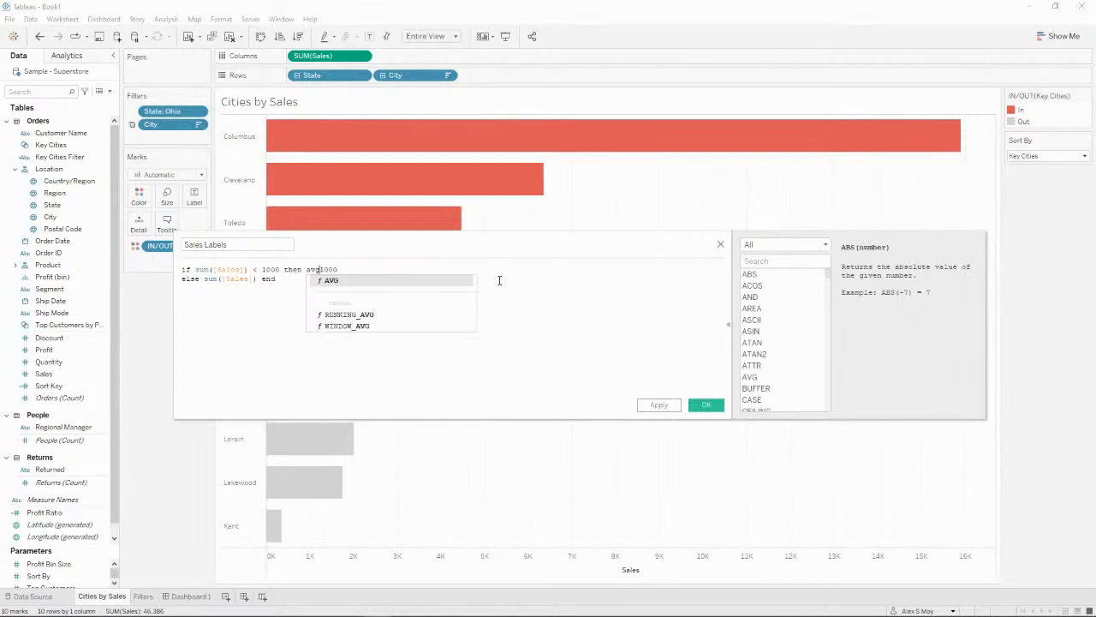
{"action": "key", "text": "End"}
{"action": "type", "text": ")"}
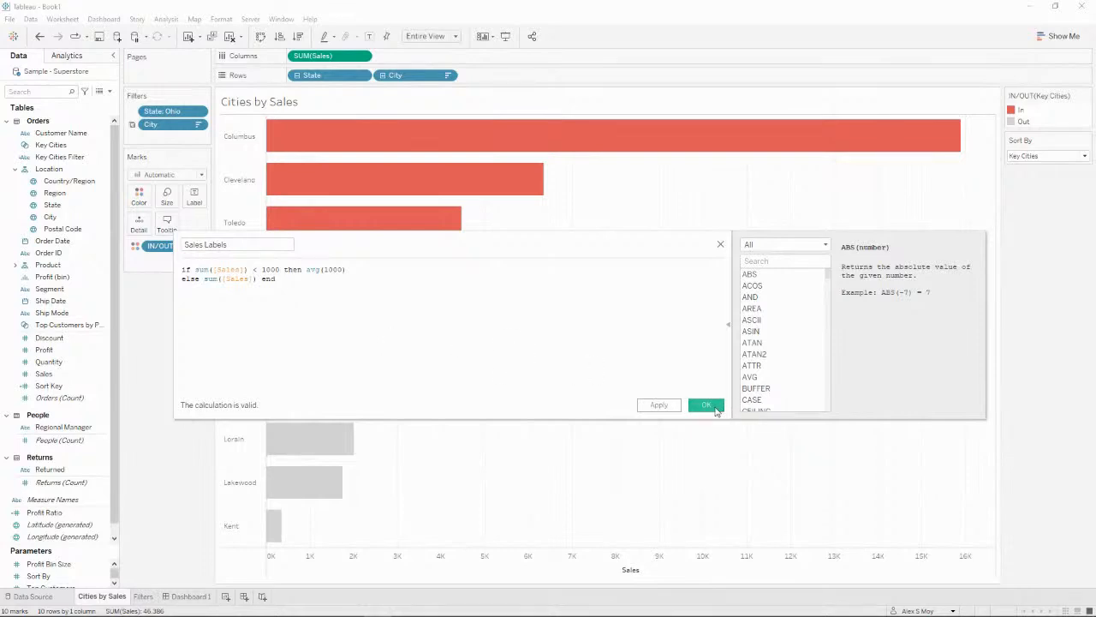
{"action": "left_click", "coordinate": [718, 408]}
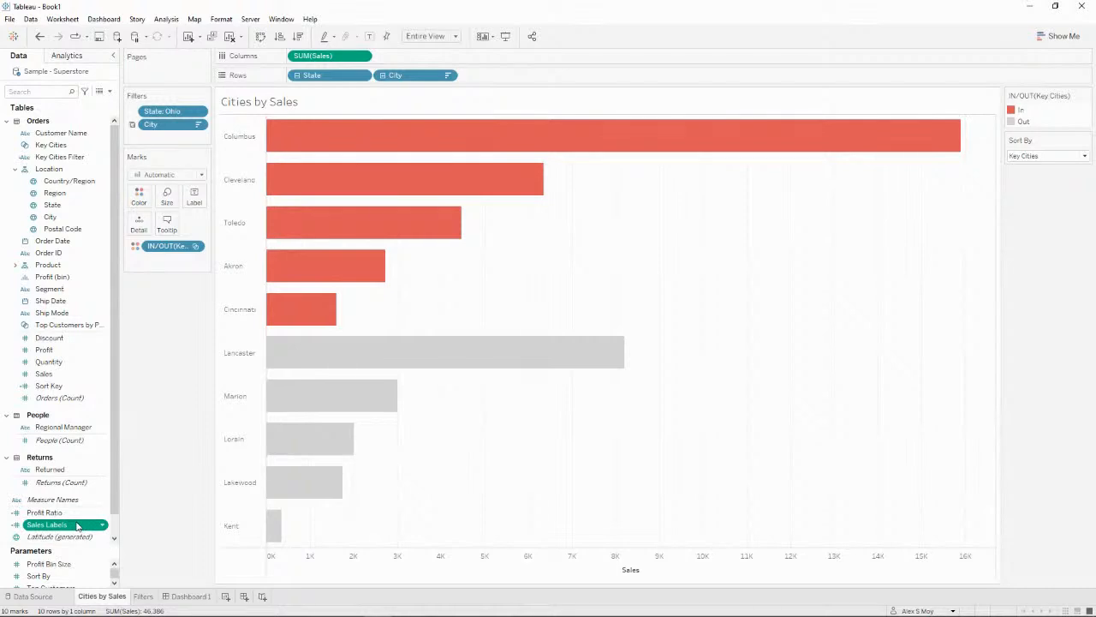
- Add Sales Labels to the chart as a dual axis with Sales, and set the SUM(Sales) mark type to Bar
{"action": "left_click_drag", "start_coordinate": [69, 527], "coordinate": [583, 123]}
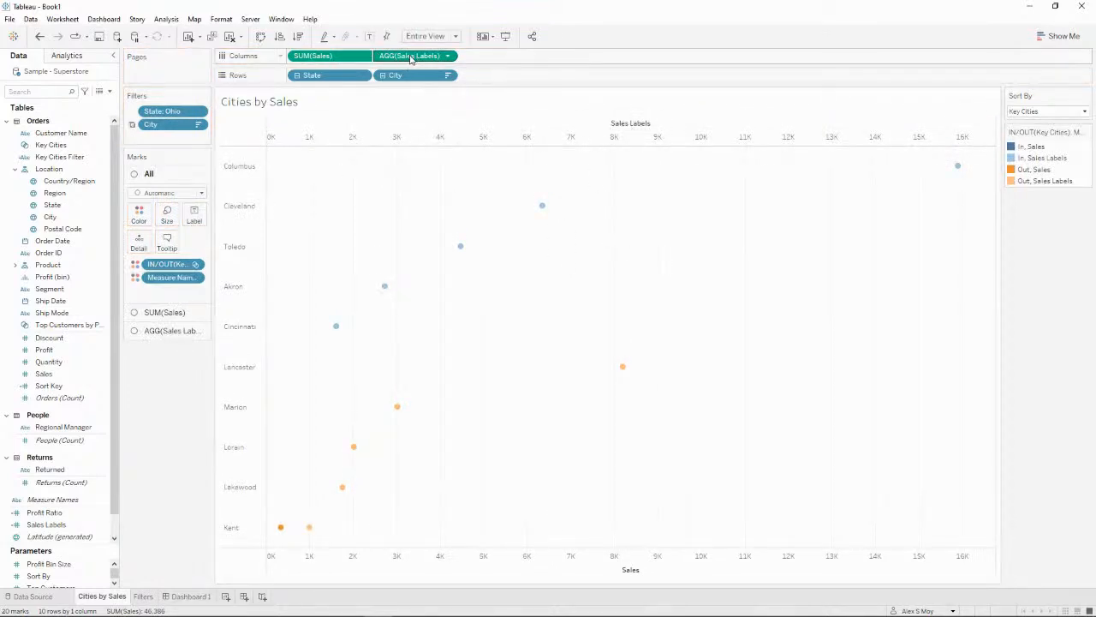
{"action": "left_click", "coordinate": [171, 331]}
{"action": "left_click", "coordinate": [167, 199]}
{"action": "left_click", "coordinate": [178, 214]}
{"action": "left_click", "coordinate": [166, 240]}
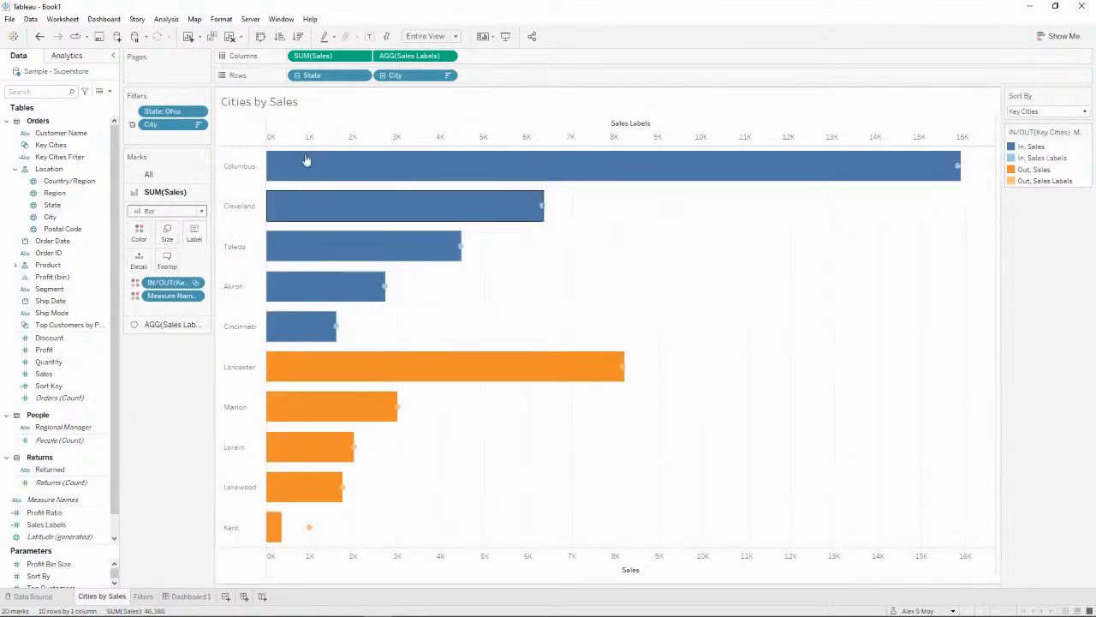
- Remove Measure Names from the marks of both SUM(Sales) and AGG(Sales Labels)
{"action": "left_click_drag", "start_coordinate": [172, 295], "coordinate": [186, 455]}
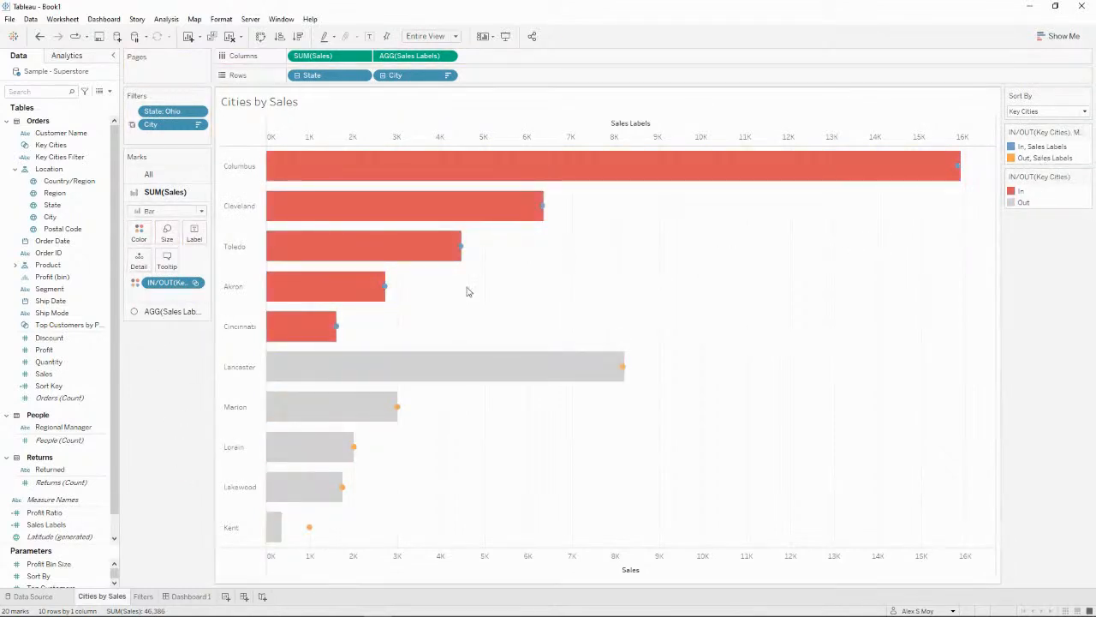
{"action": "left_click", "coordinate": [164, 312]}
{"action": "left_click_drag", "start_coordinate": [169, 317], "coordinate": [180, 387]}
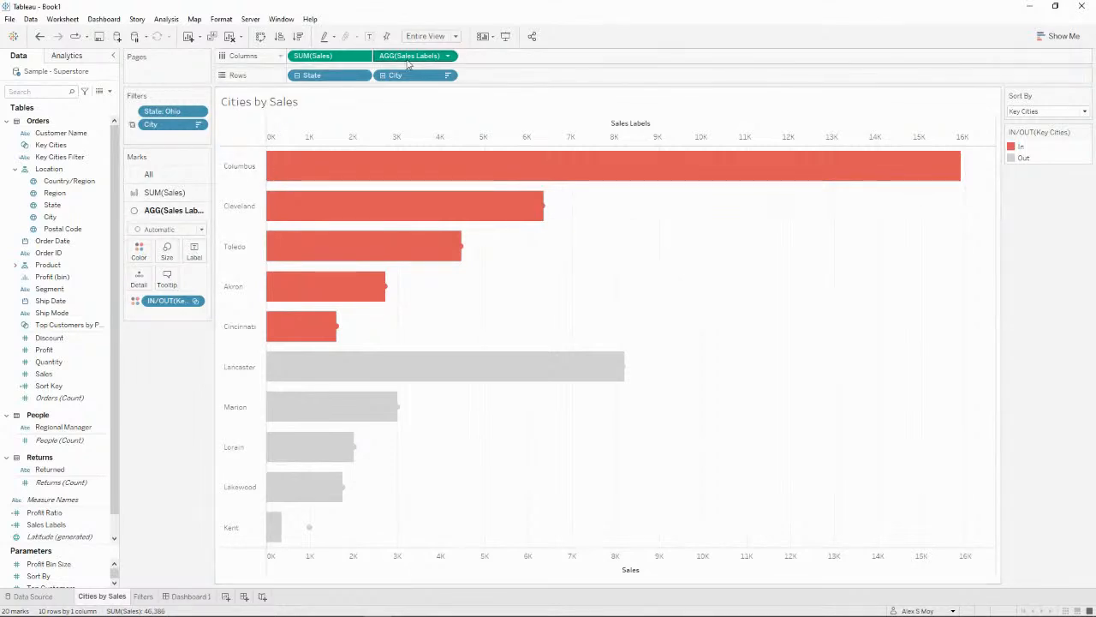
- Label the AGG(Sales Labels) marks with a copy of SUM(Sales), keeping the original measure in Columns
{"action": "left_click_drag", "start_coordinate": [331, 57], "coordinate": [195, 259]}
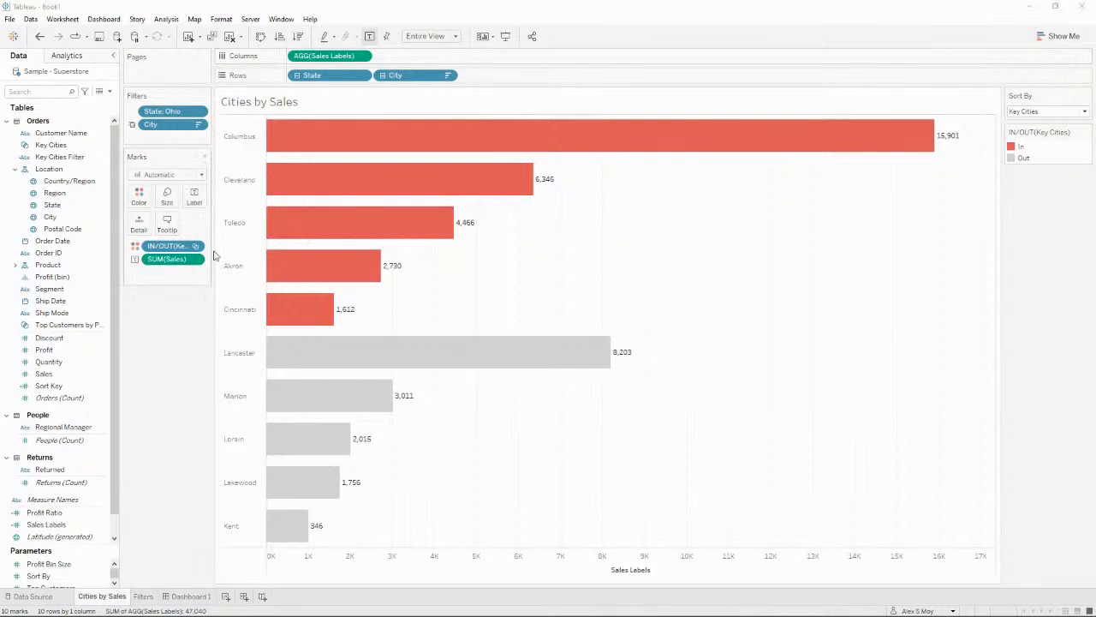
{"action": "key", "text": "super"}
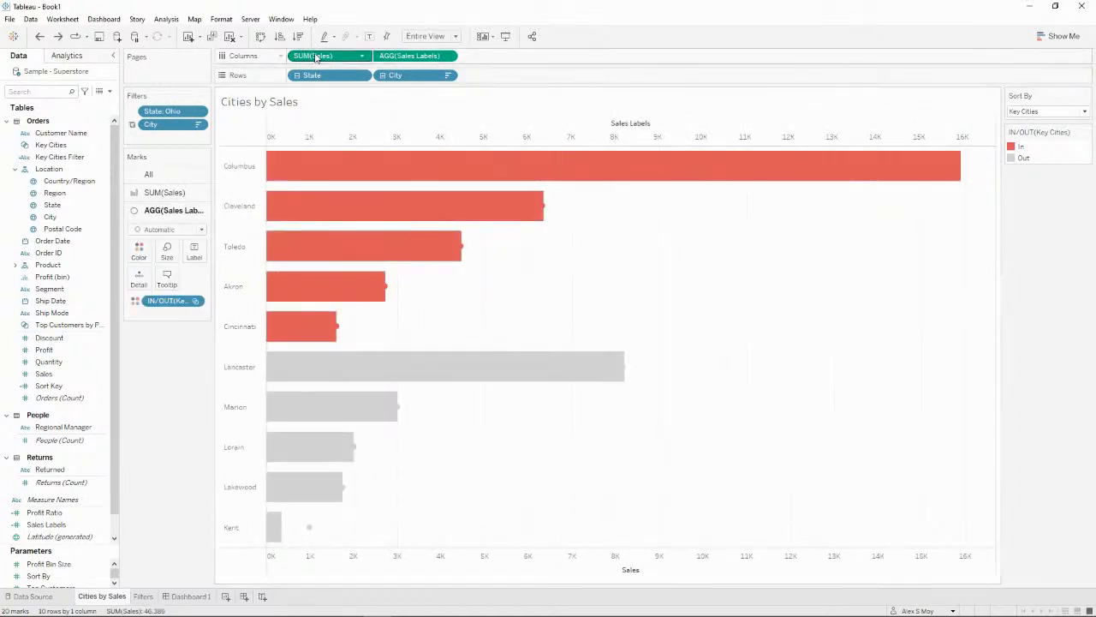
{"action": "left_click_drag", "start_coordinate": [317, 54], "coordinate": [194, 254]}
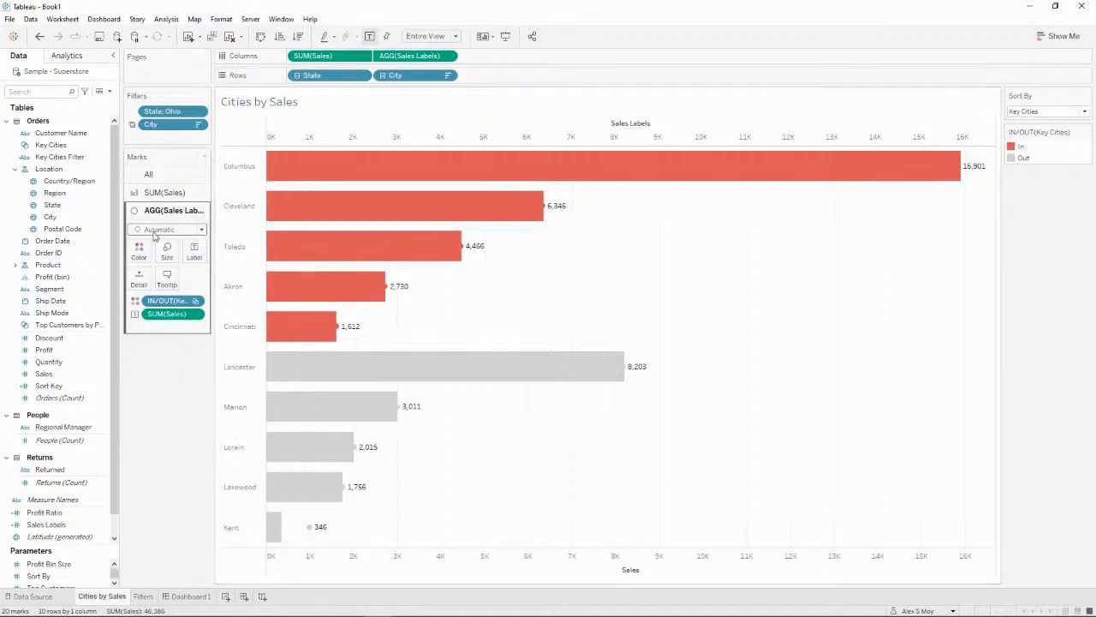
- Set the horizontal alignment of the AGG(Sales Labels) mark labels to Left
{"action": "left_click", "coordinate": [195, 251]}
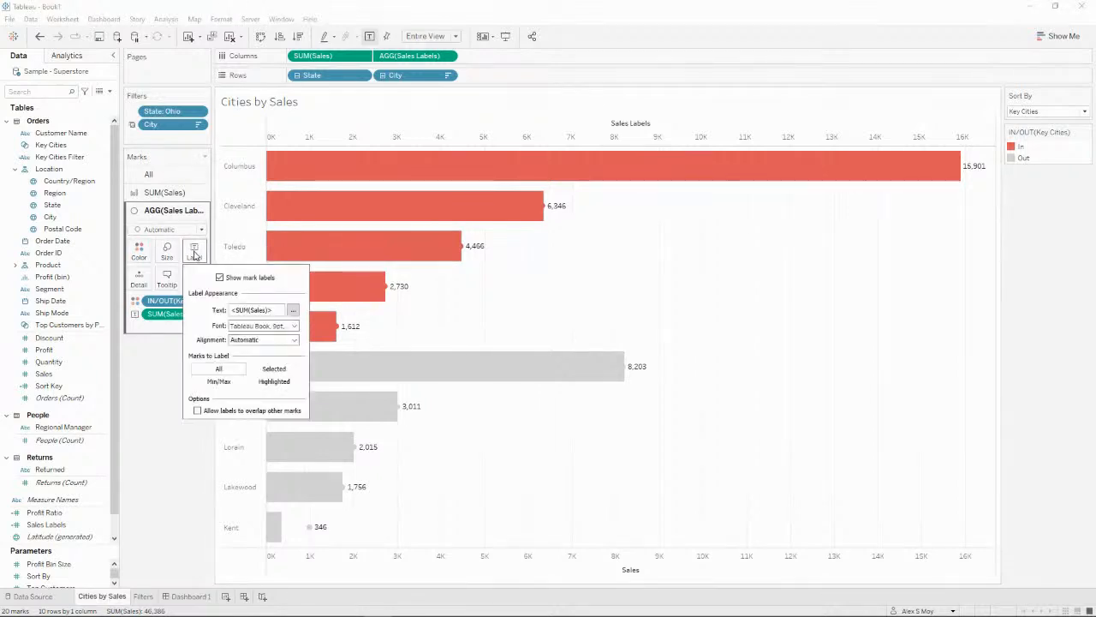
{"action": "left_click", "coordinate": [295, 340]}
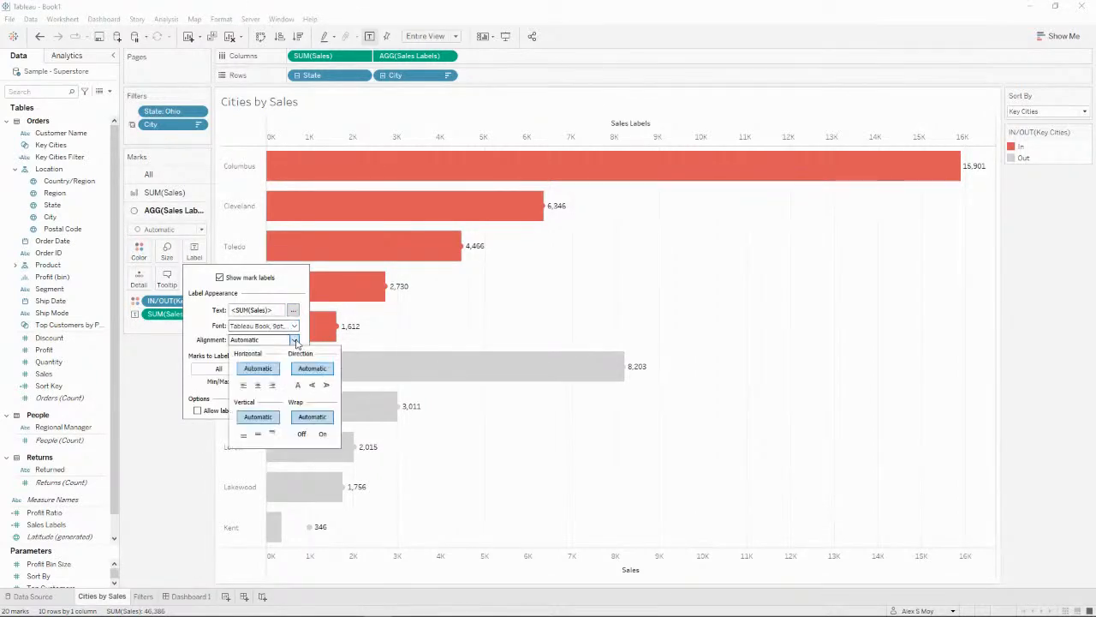
{"action": "left_click", "coordinate": [272, 385]}
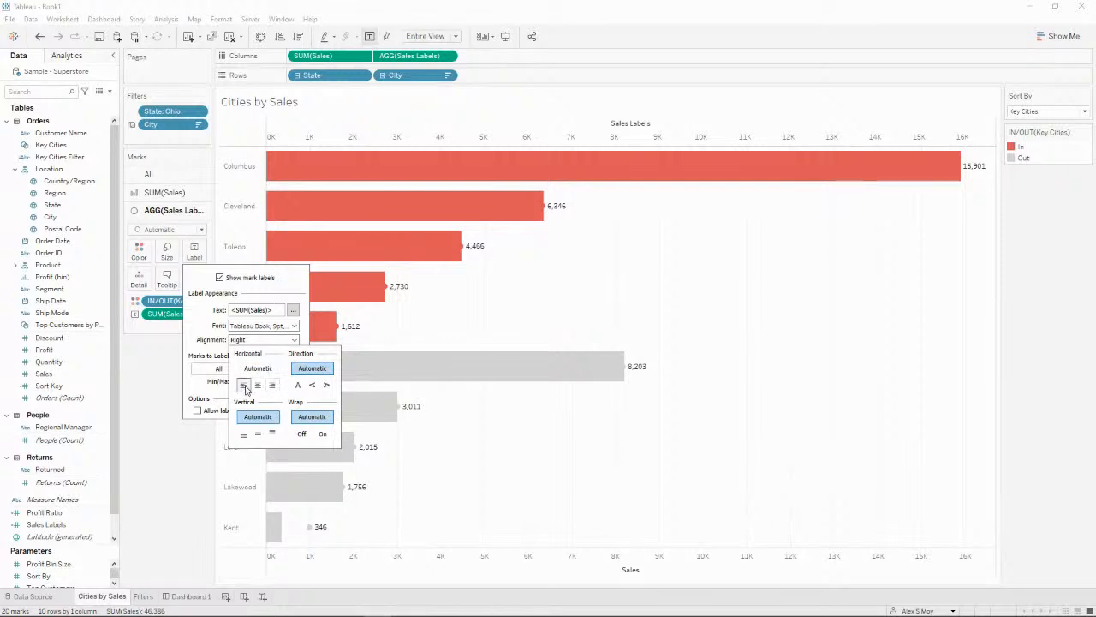
{"action": "left_click", "coordinate": [244, 387]}
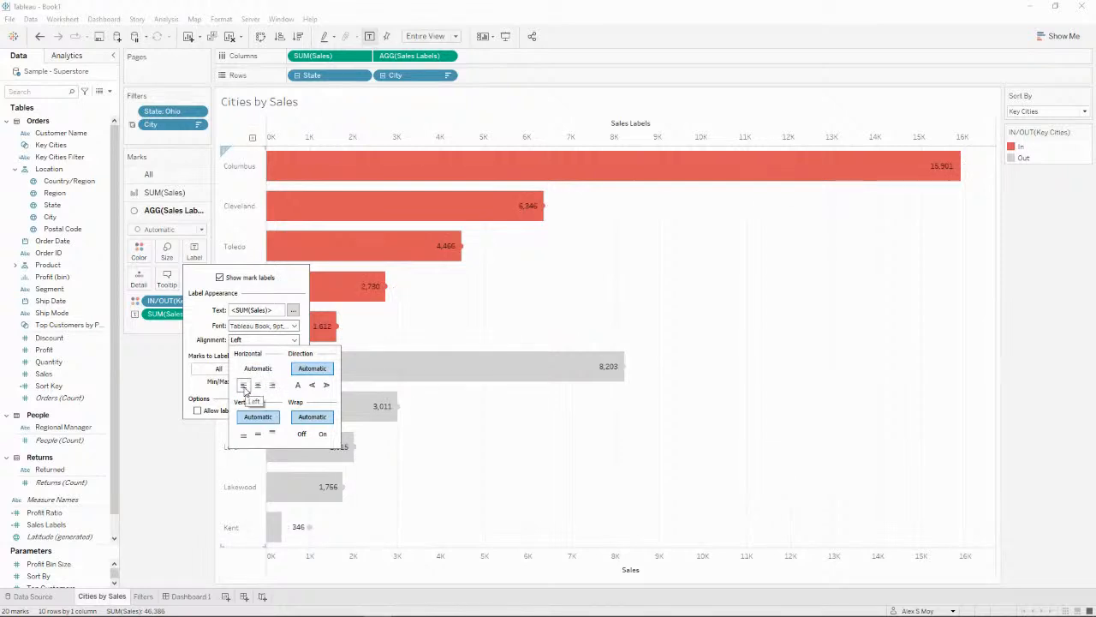
{"action": "left_click", "coordinate": [147, 397]}
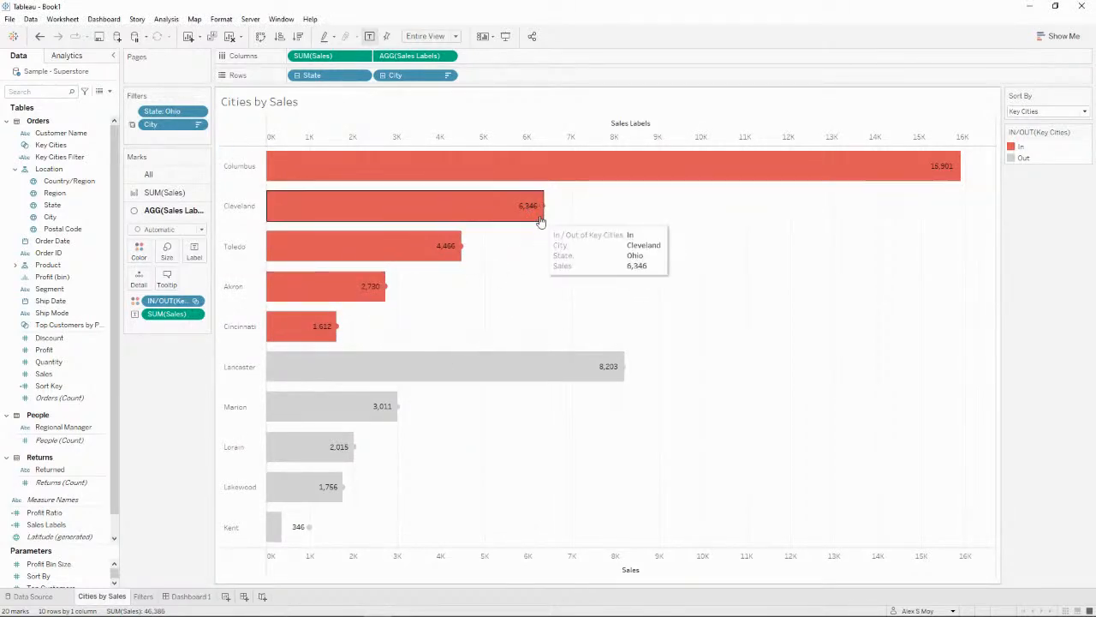
- Try left-aligned SUM(Sales) labels on the SUM(Sales) bars, and remove that label field from those marks
{"action": "left_click", "coordinate": [164, 194]}
{"action": "left_click_drag", "start_coordinate": [329, 56], "coordinate": [205, 239]}
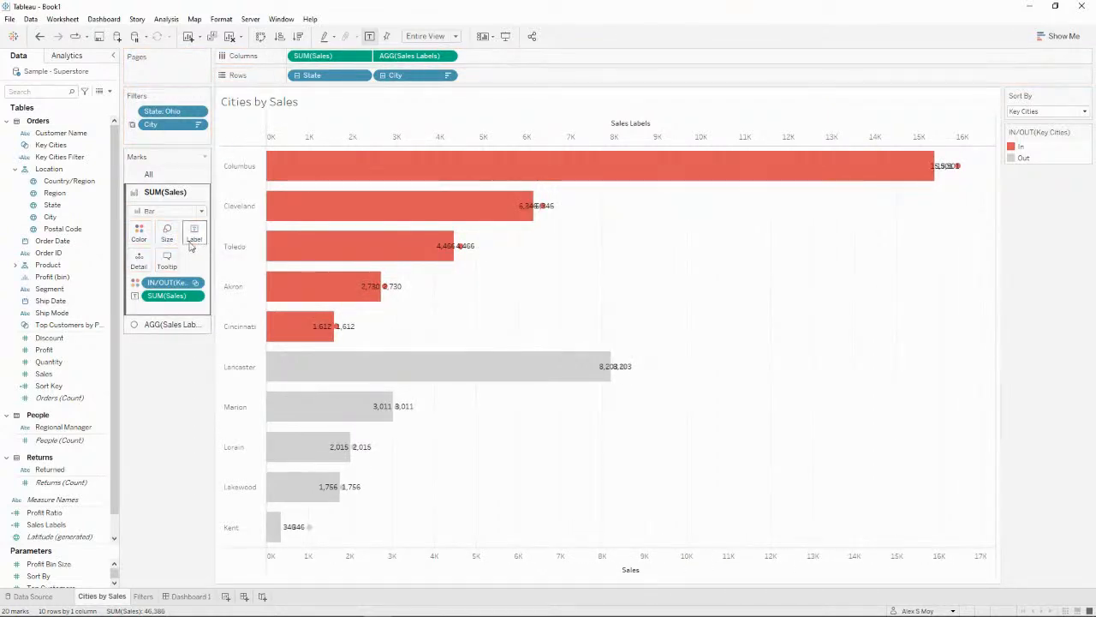
{"action": "left_click", "coordinate": [194, 240]}
{"action": "left_click", "coordinate": [274, 323]}
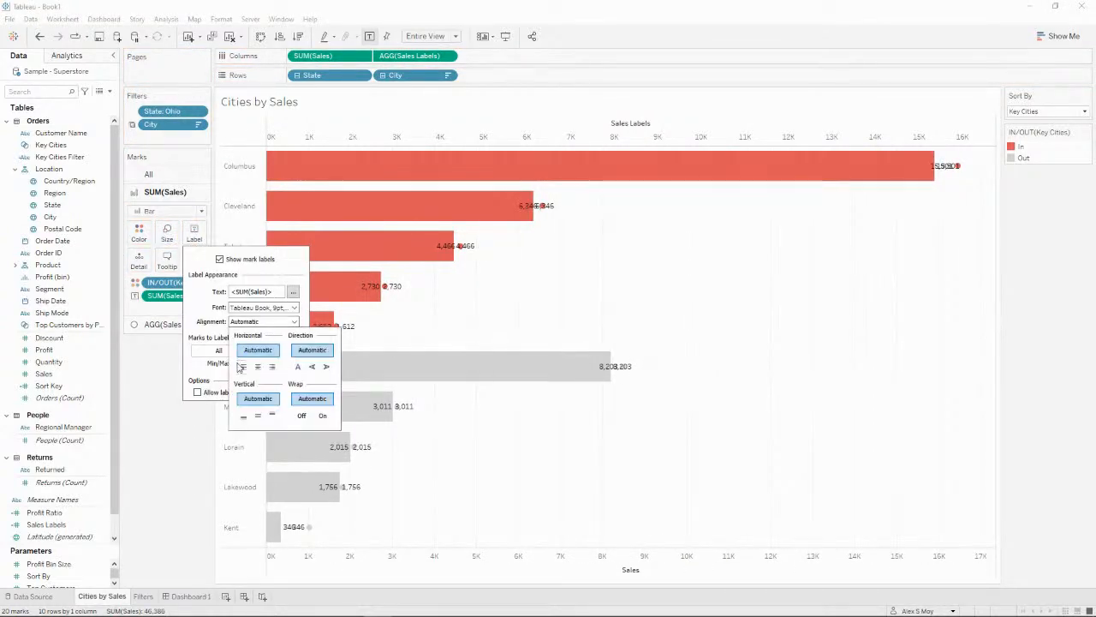
{"action": "left_click", "coordinate": [242, 366]}
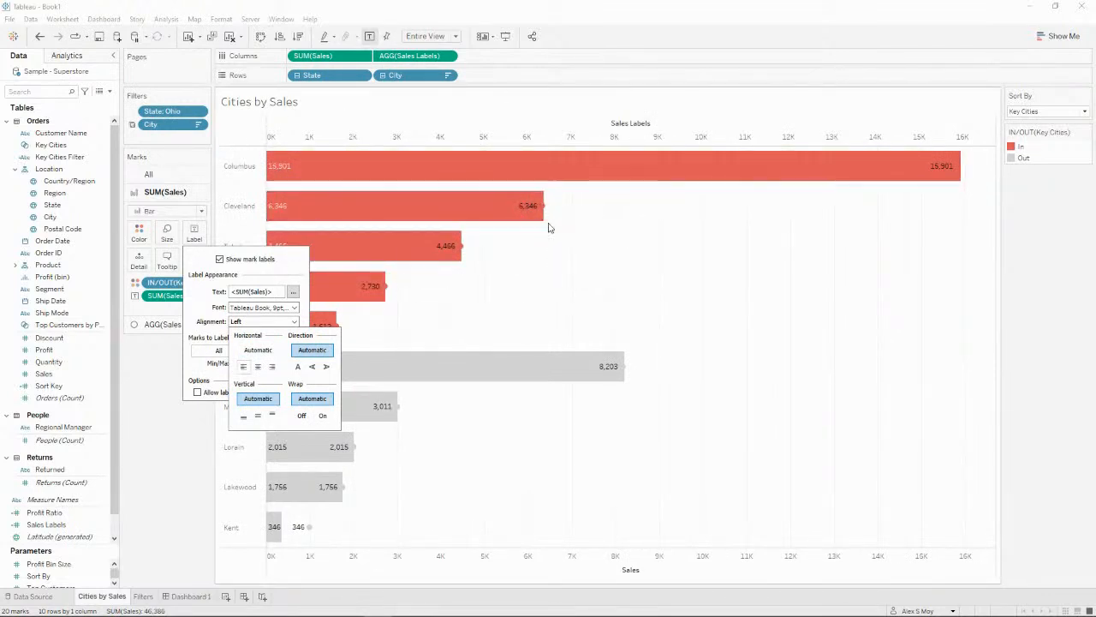
{"action": "left_click", "coordinate": [159, 390]}
{"action": "left_click_drag", "start_coordinate": [164, 295], "coordinate": [171, 388]}
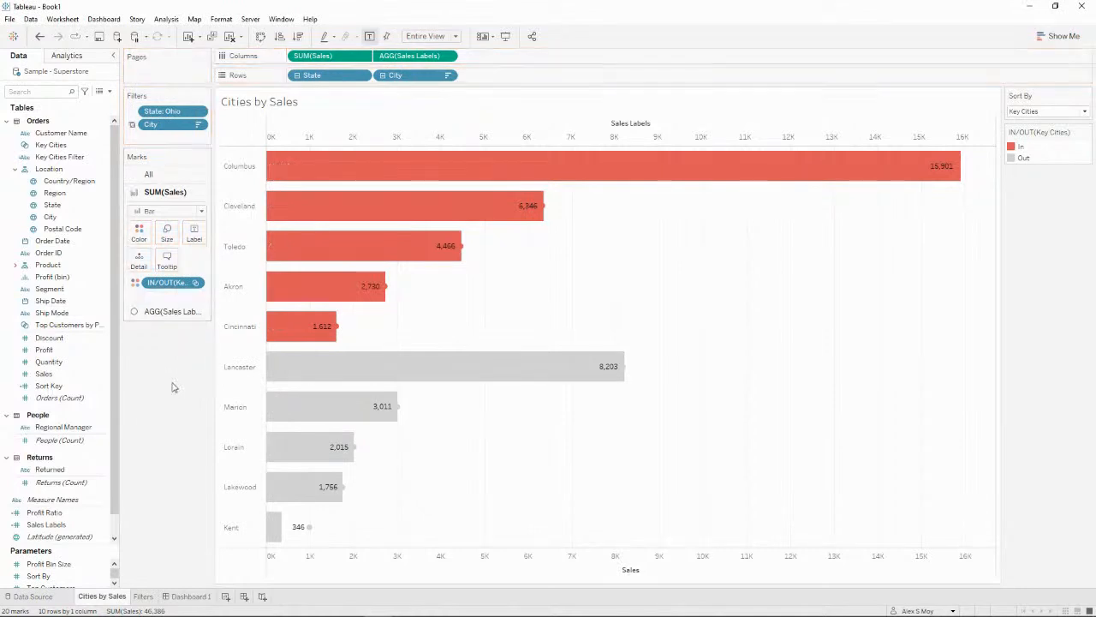
- Reduce the AGG(Sales Labels) marks to the smallest size and set their color opacity to 0%
{"action": "left_click", "coordinate": [159, 311]}
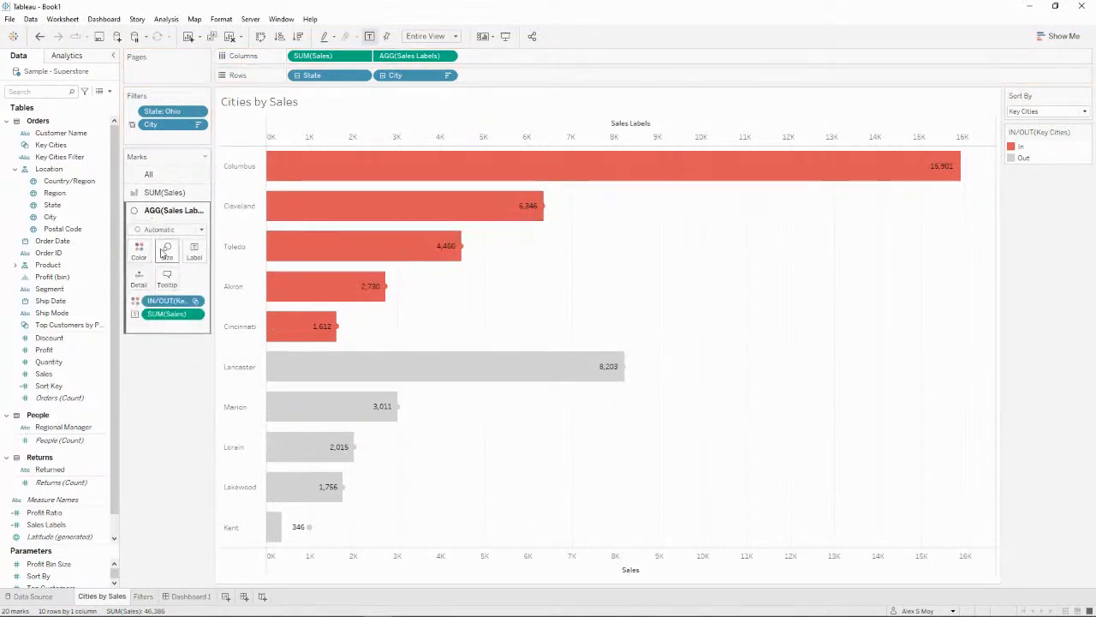
{"action": "left_click", "coordinate": [167, 250]}
{"action": "left_click", "coordinate": [163, 280]}
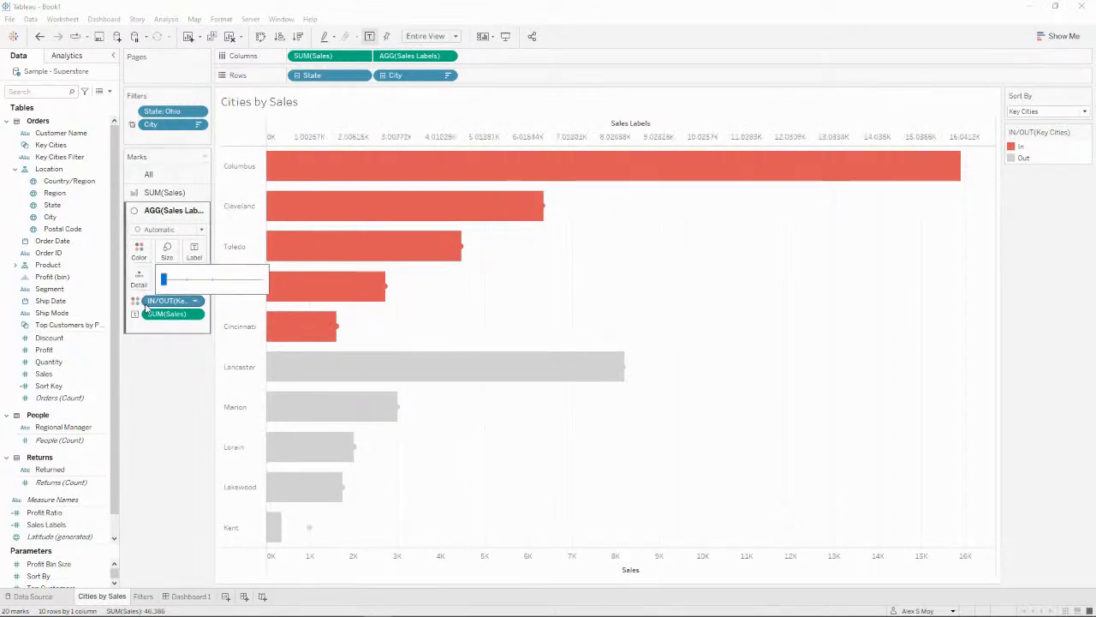
{"action": "left_click", "coordinate": [168, 392]}
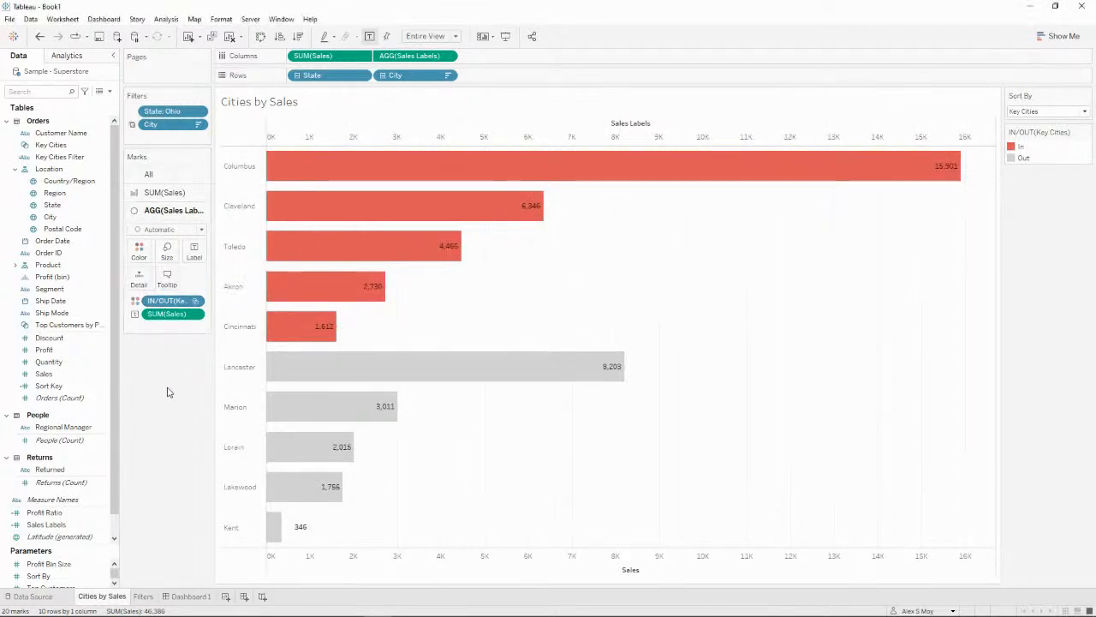
{"action": "left_click", "coordinate": [139, 250]}
{"action": "left_click", "coordinate": [143, 314]}
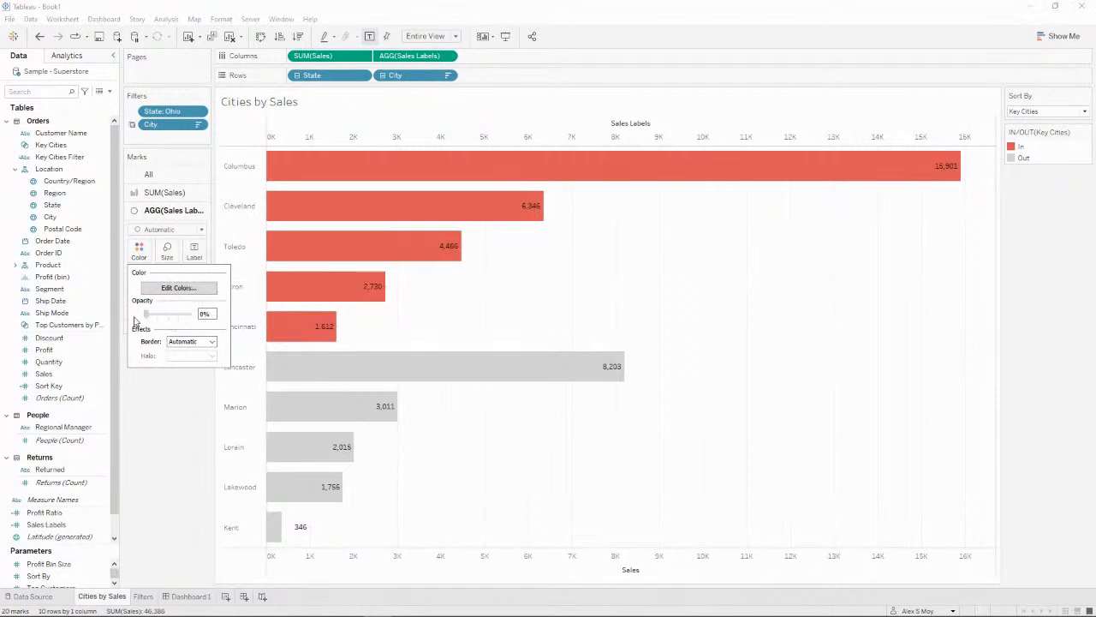
{"action": "left_click", "coordinate": [164, 395]}
- Set the AGG(Sales Labels) label font to Tableau Bold, size 12
{"action": "left_click", "coordinate": [195, 252]}
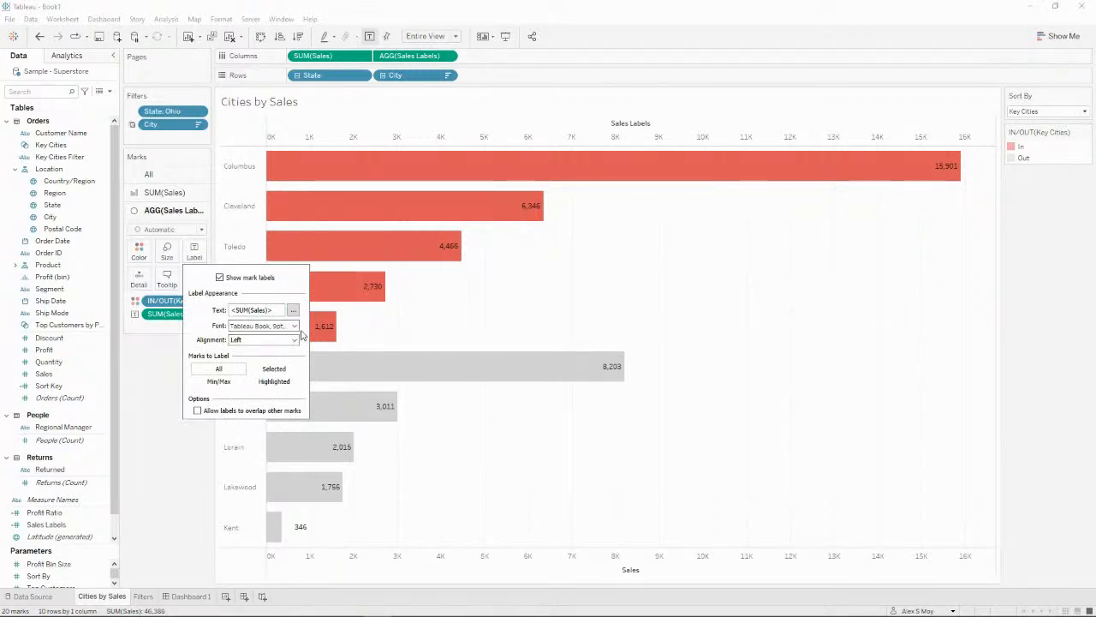
{"action": "left_click", "coordinate": [293, 326]}
{"action": "left_click", "coordinate": [259, 358]}
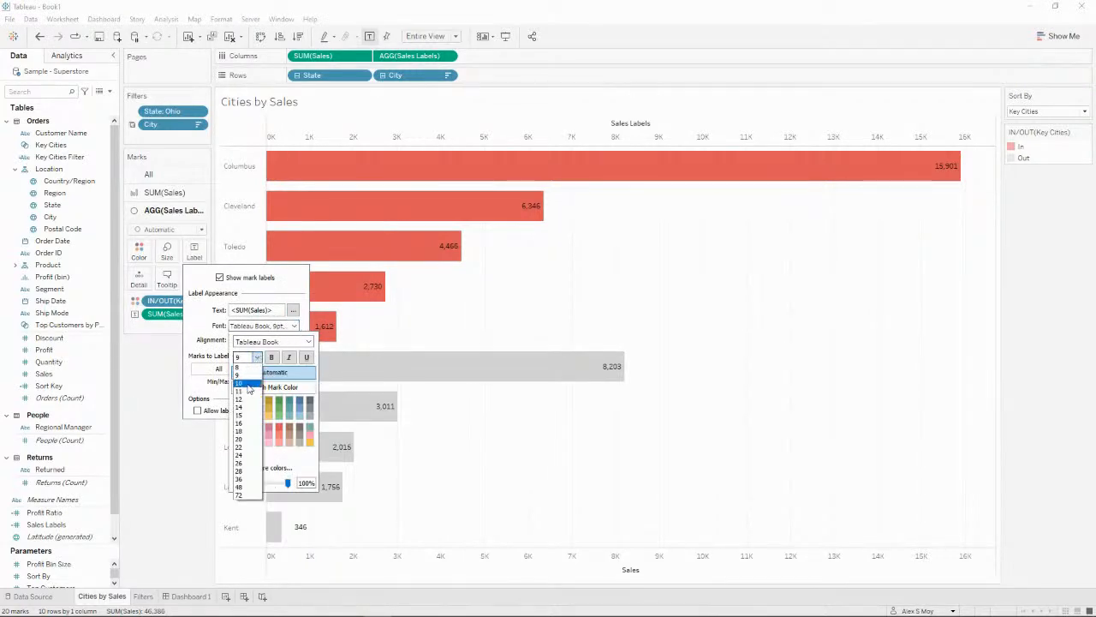
{"action": "left_click", "coordinate": [249, 401]}
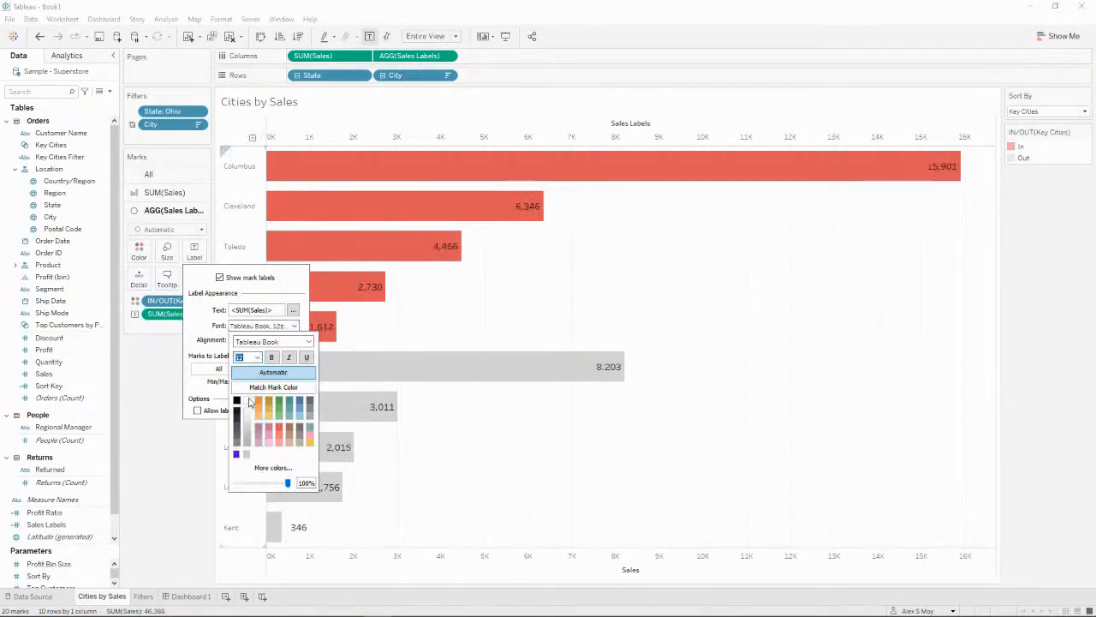
{"action": "left_click", "coordinate": [309, 342]}
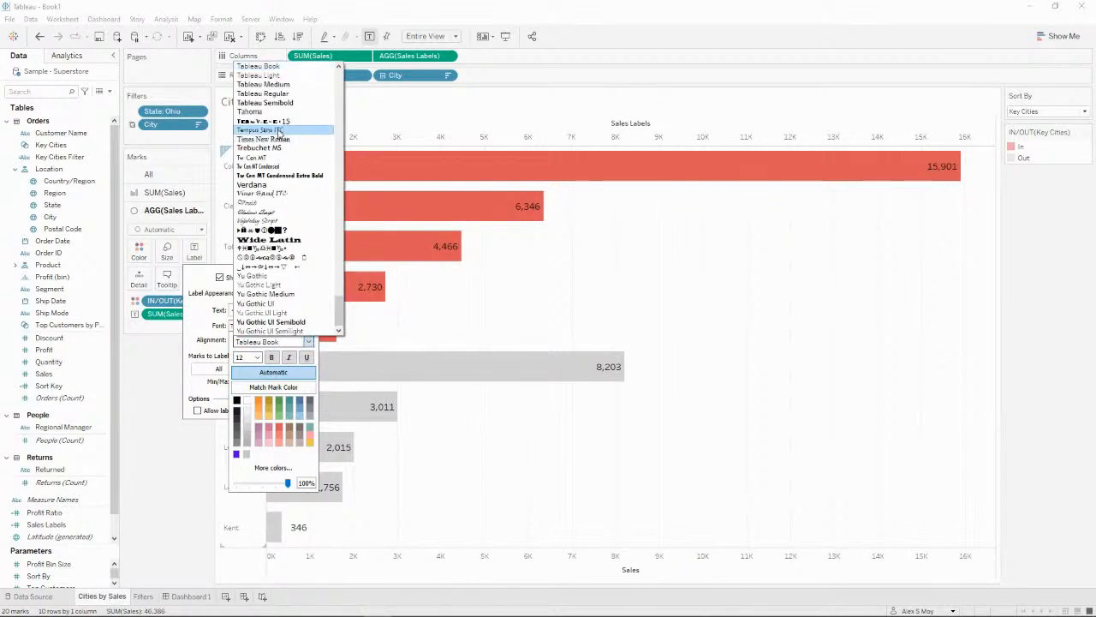
{"action": "scroll", "coordinate": [283, 129], "scroll_direction": "up", "scroll_amount": 1}
{"action": "left_click", "coordinate": [290, 84]}
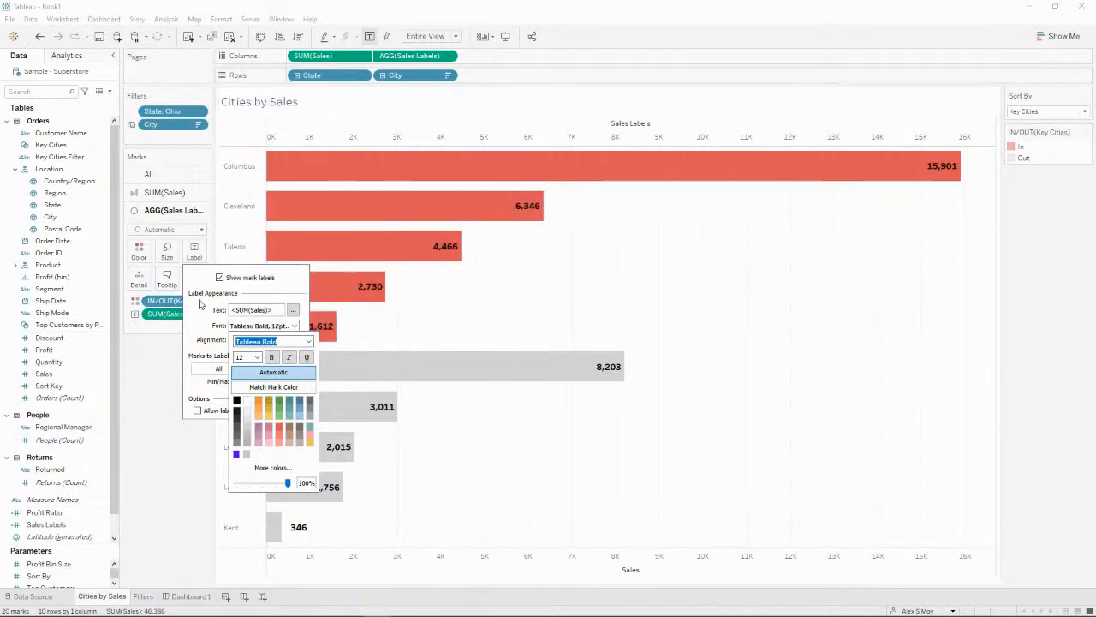
{"action": "left_click", "coordinate": [158, 421]}
- Format the City row headers with font size 12
{"action": "left_click", "coordinate": [244, 166]}
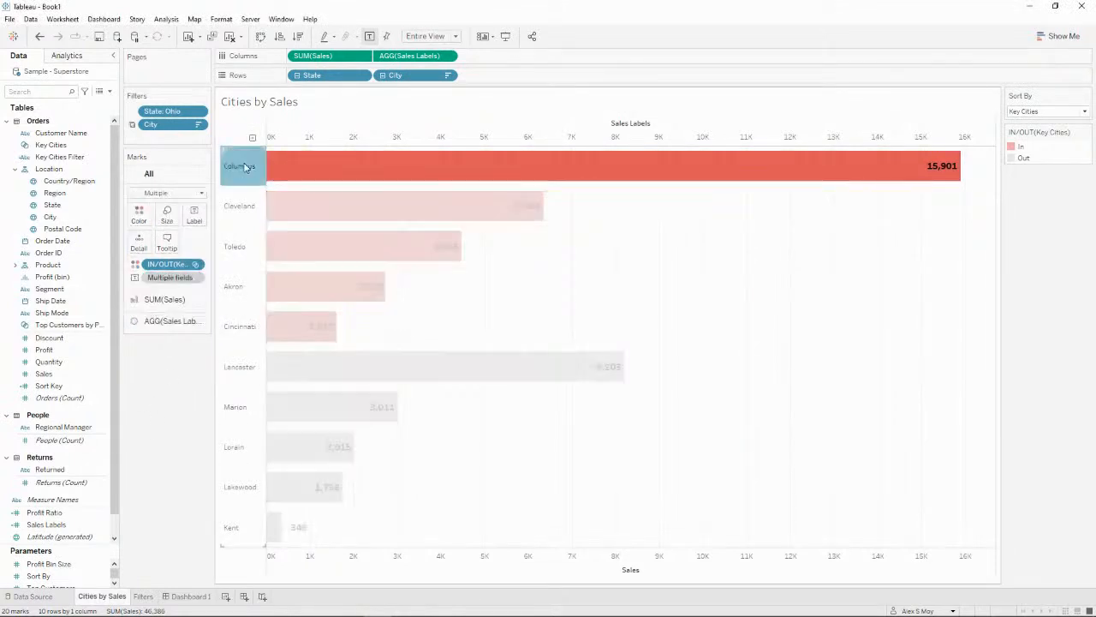
{"action": "right_click", "coordinate": [244, 167]}
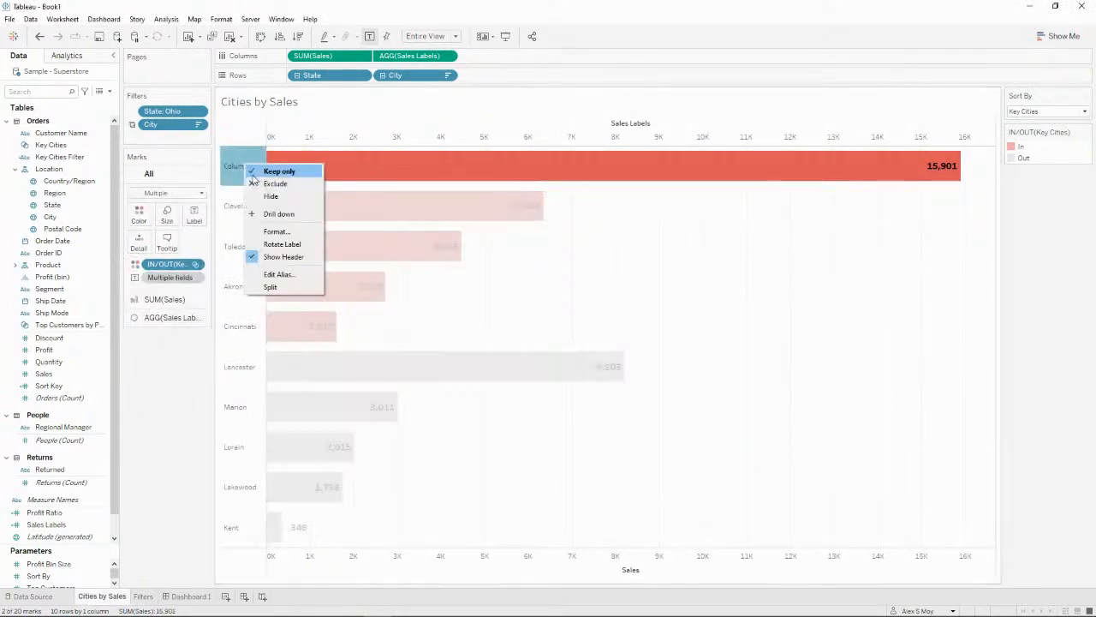
{"action": "left_click", "coordinate": [291, 228]}
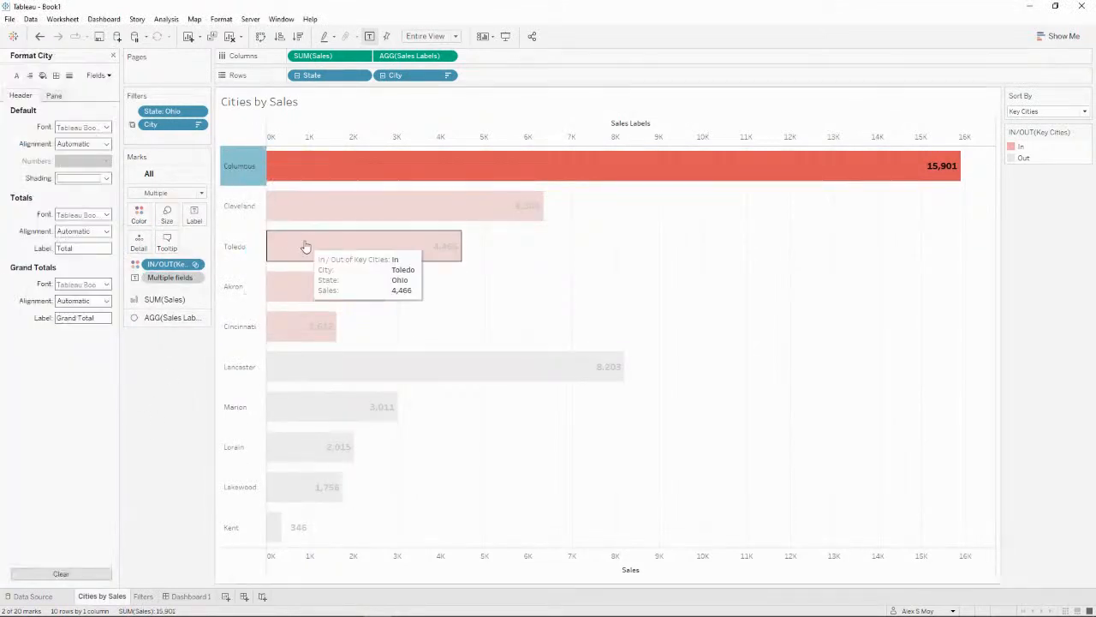
{"action": "left_click", "coordinate": [94, 127]}
{"action": "left_click", "coordinate": [83, 159]}
{"action": "left_click", "coordinate": [66, 201]}
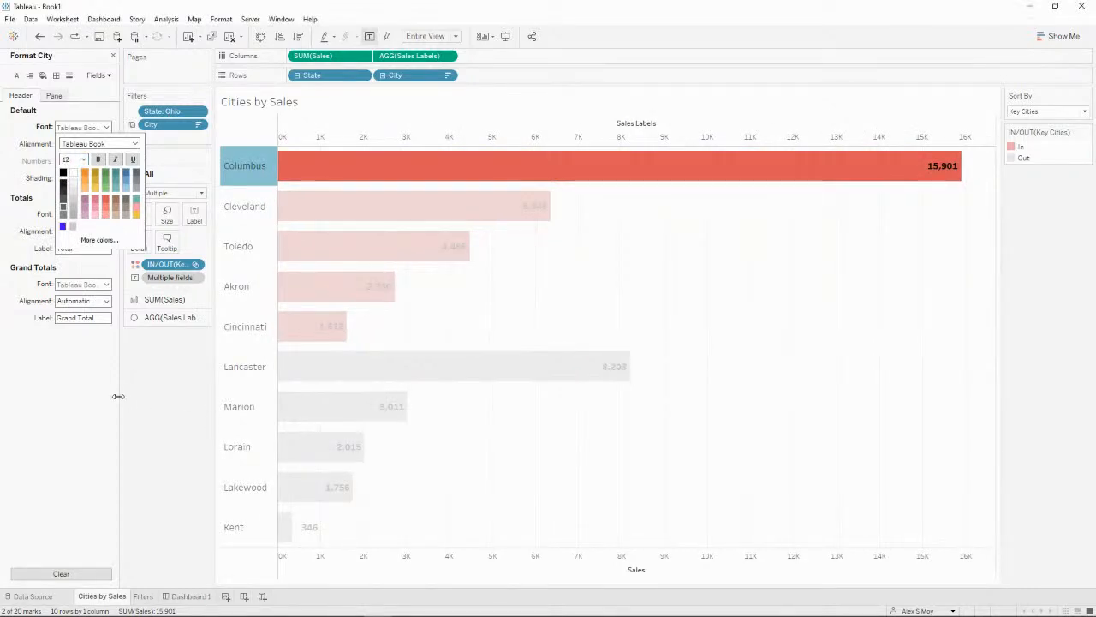
{"action": "left_click", "coordinate": [113, 56]}
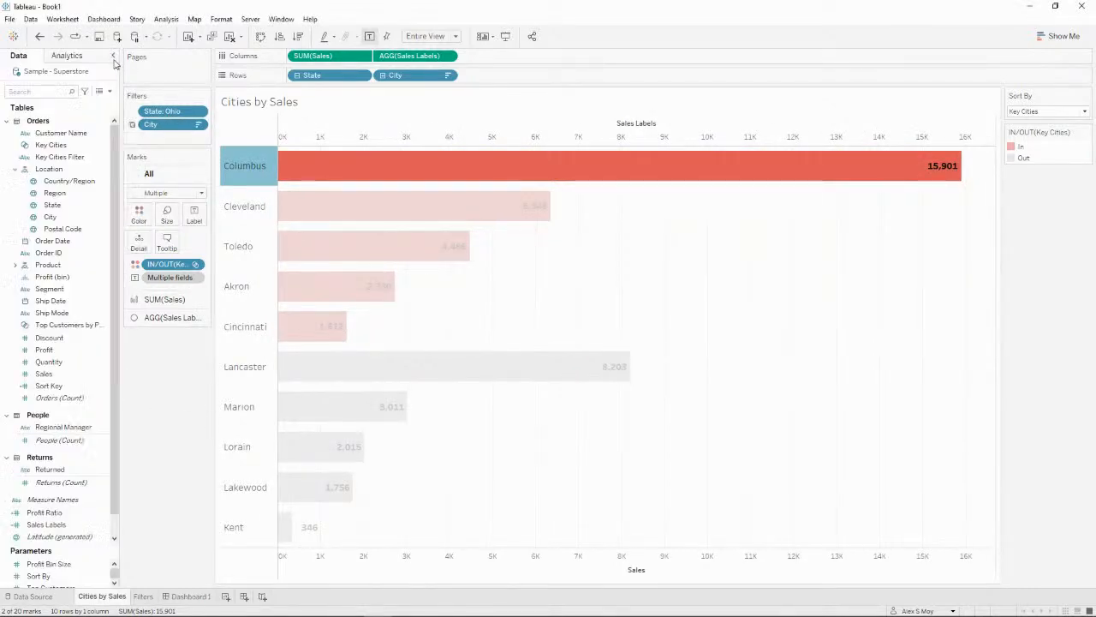
- Examine the tooltips of the Columbus and Cleveland bars and of the Cleveland sales label
{"action": "left_click", "coordinate": [594, 321]}
{"action": "left_click", "coordinate": [558, 181]}
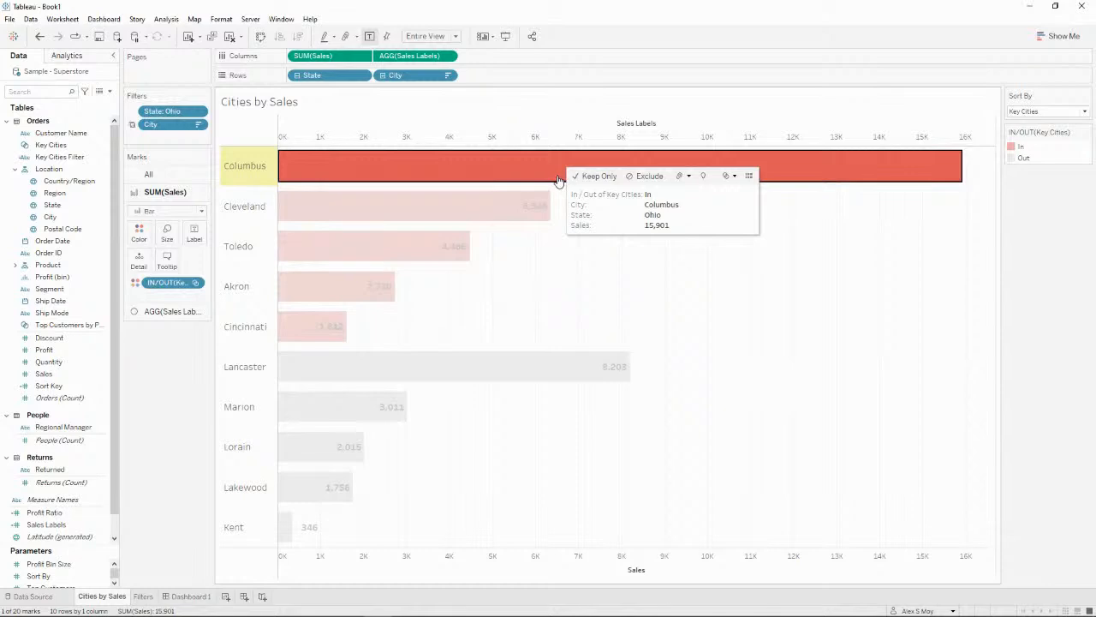
{"action": "left_click", "coordinate": [557, 181]}
{"action": "left_click", "coordinate": [483, 214]}
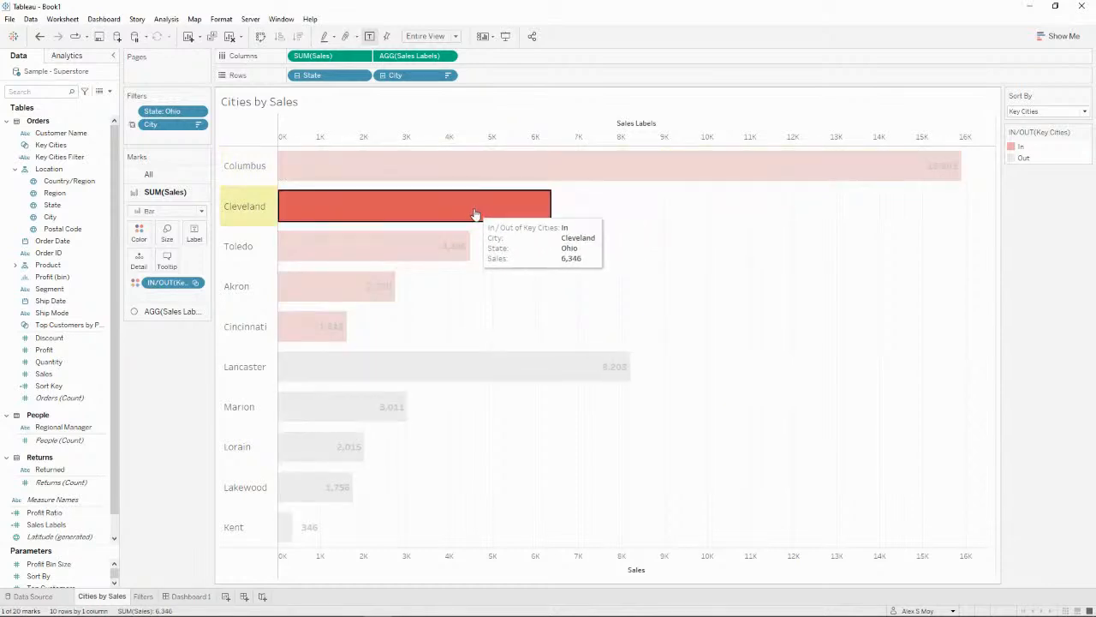
{"action": "left_click", "coordinate": [476, 213]}
{"action": "left_click", "coordinate": [533, 208]}
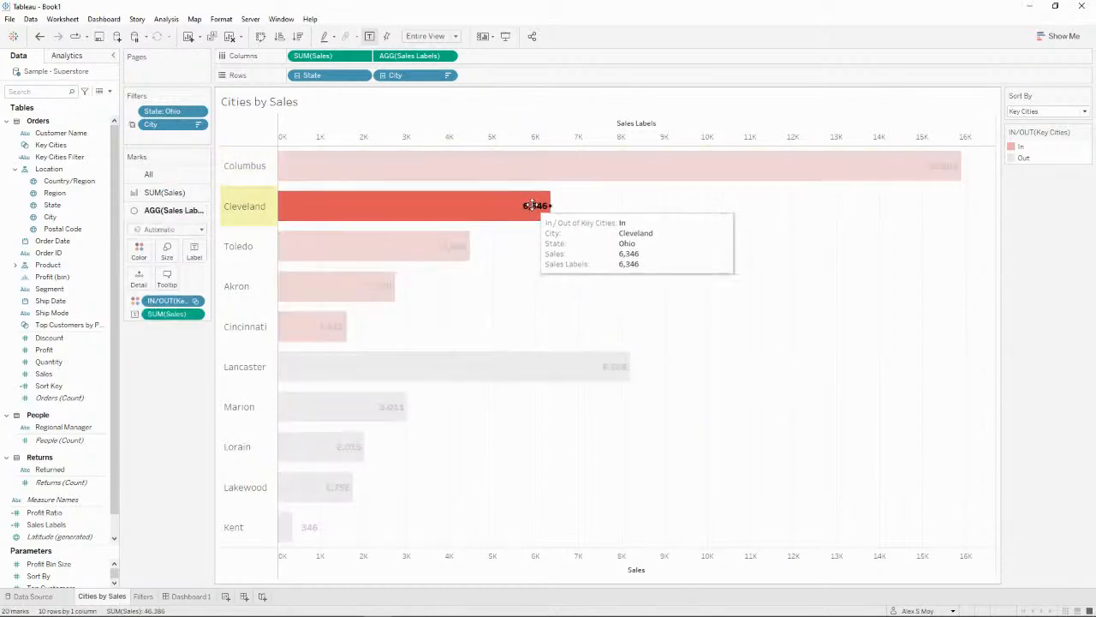
{"action": "left_click", "coordinate": [511, 264]}
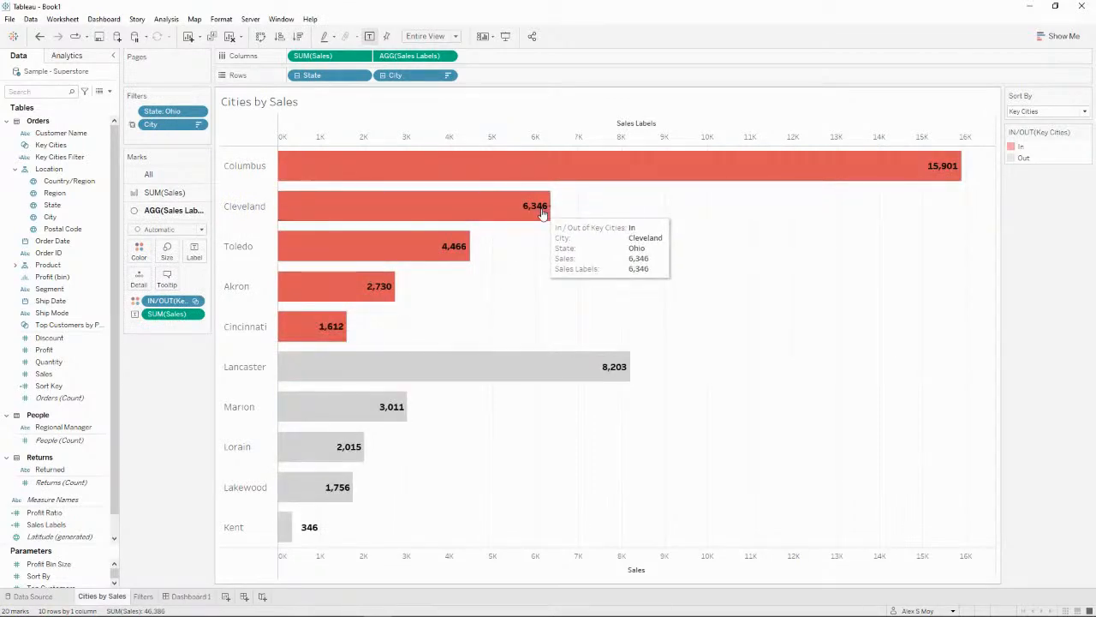
- Exclude both AGG(Sales Labels) and SUM(Sales) in Columns from the tooltip
{"action": "right_click", "coordinate": [404, 56]}
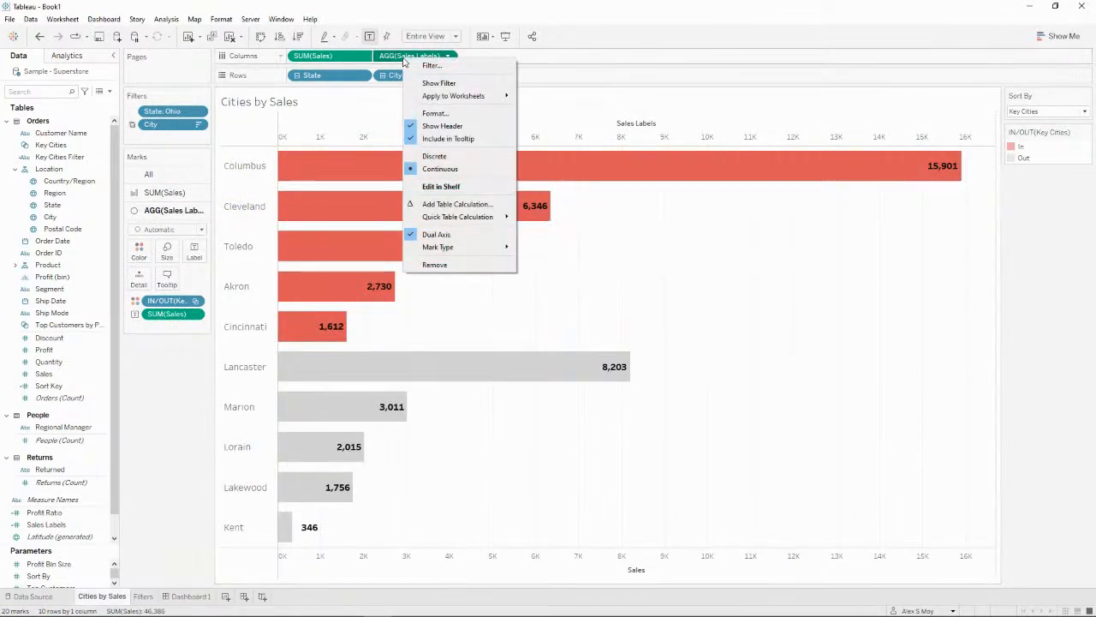
{"action": "left_click", "coordinate": [454, 141]}
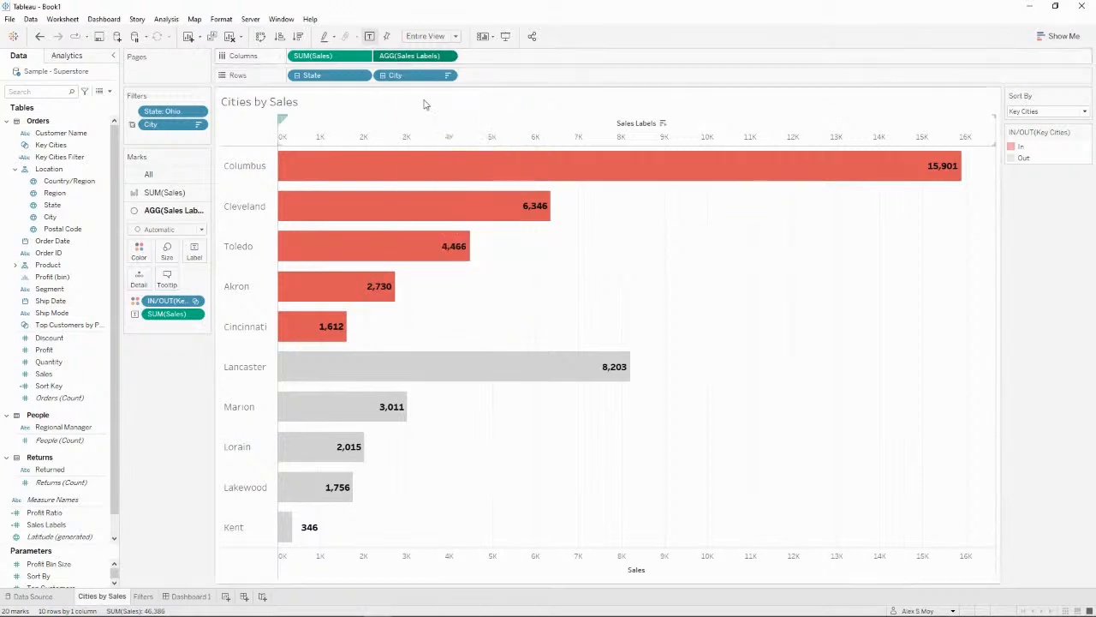
{"action": "right_click", "coordinate": [333, 57]}
{"action": "left_click", "coordinate": [389, 133]}
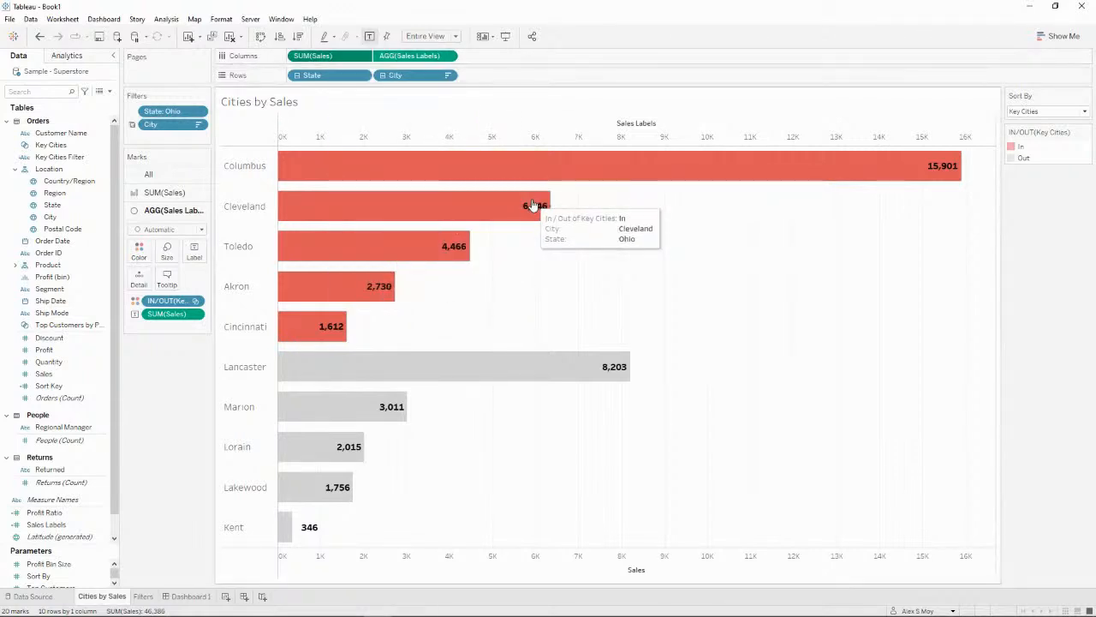
- Exclude the IN/OUT(Key Cities) color field and the City row field from the tooltip
{"action": "right_click", "coordinate": [175, 301]}
{"action": "left_click", "coordinate": [220, 396]}
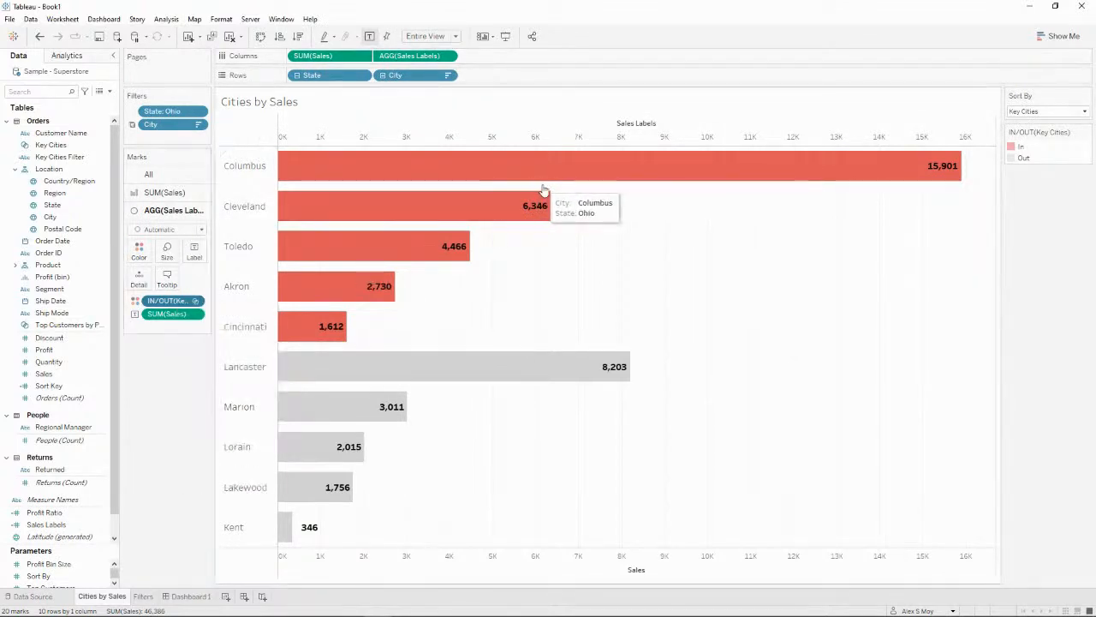
{"action": "right_click", "coordinate": [398, 77]}
{"action": "left_click", "coordinate": [446, 193]}
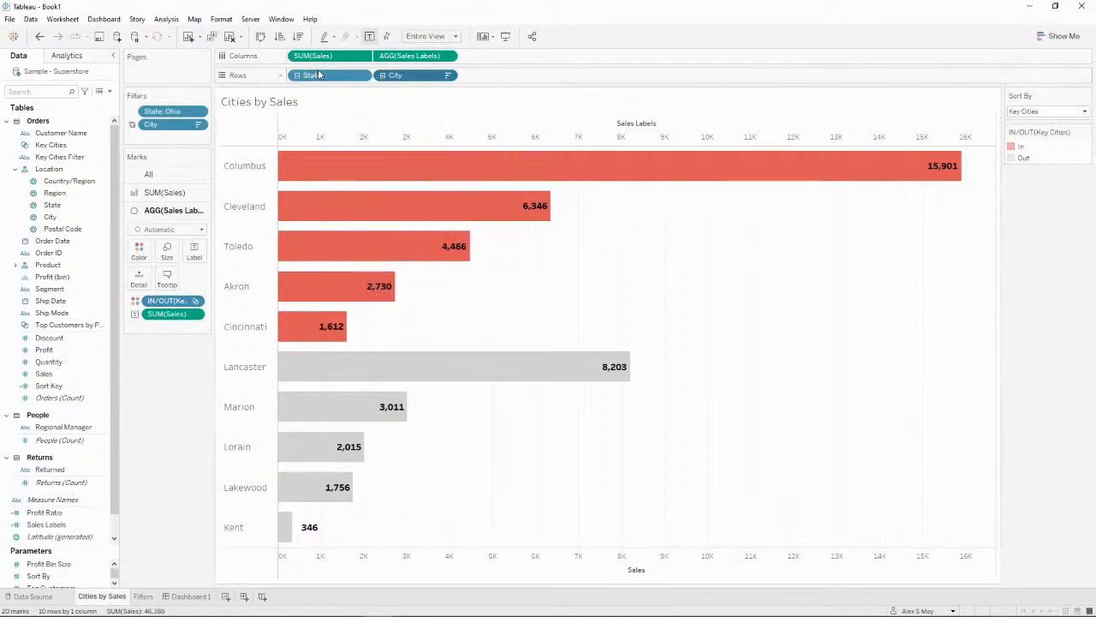
- Exclude the State field in Rows from the tooltip
{"action": "right_click", "coordinate": [326, 77]}
{"action": "left_click", "coordinate": [381, 182]}
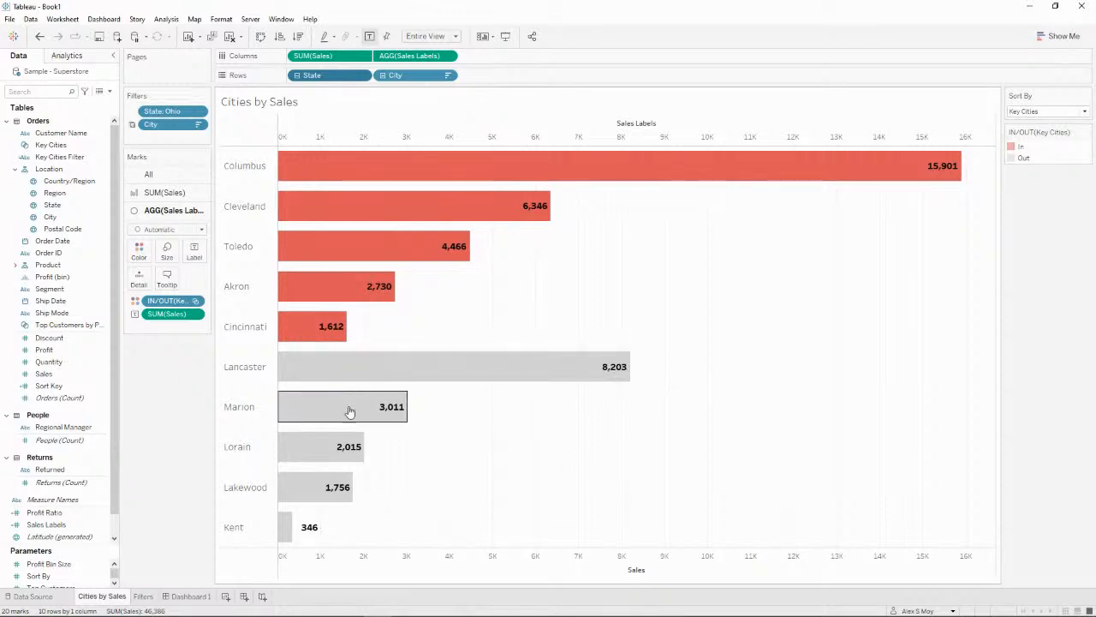
- Synchronize the Sales Labels axis with the Sales axis and hide the Sales Labels axis header
{"action": "right_click", "coordinate": [573, 132]}
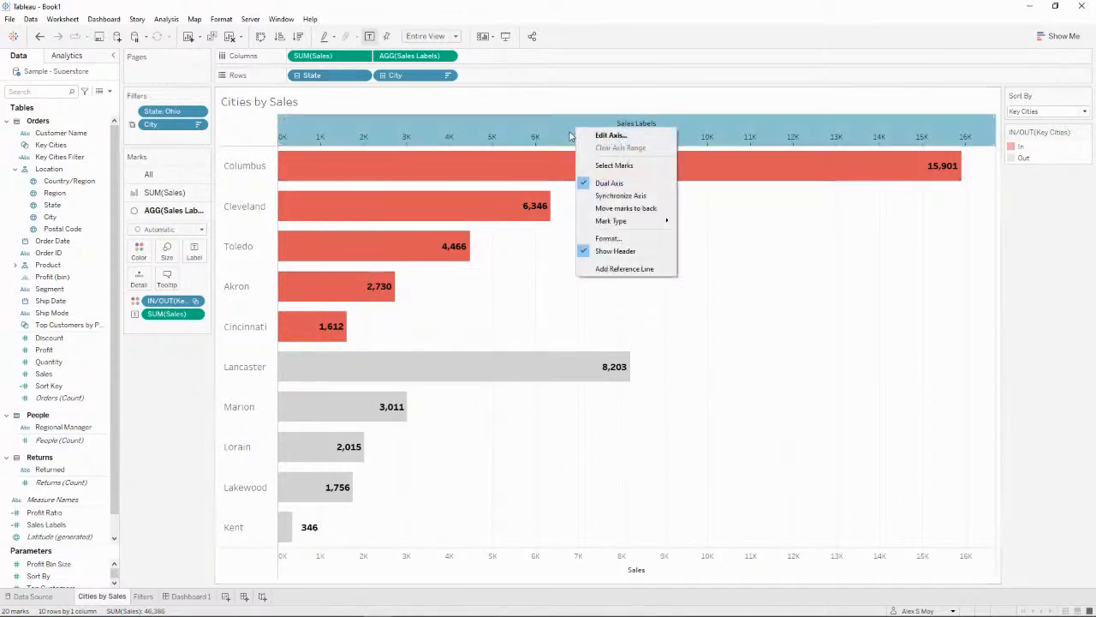
{"action": "left_click", "coordinate": [619, 196]}
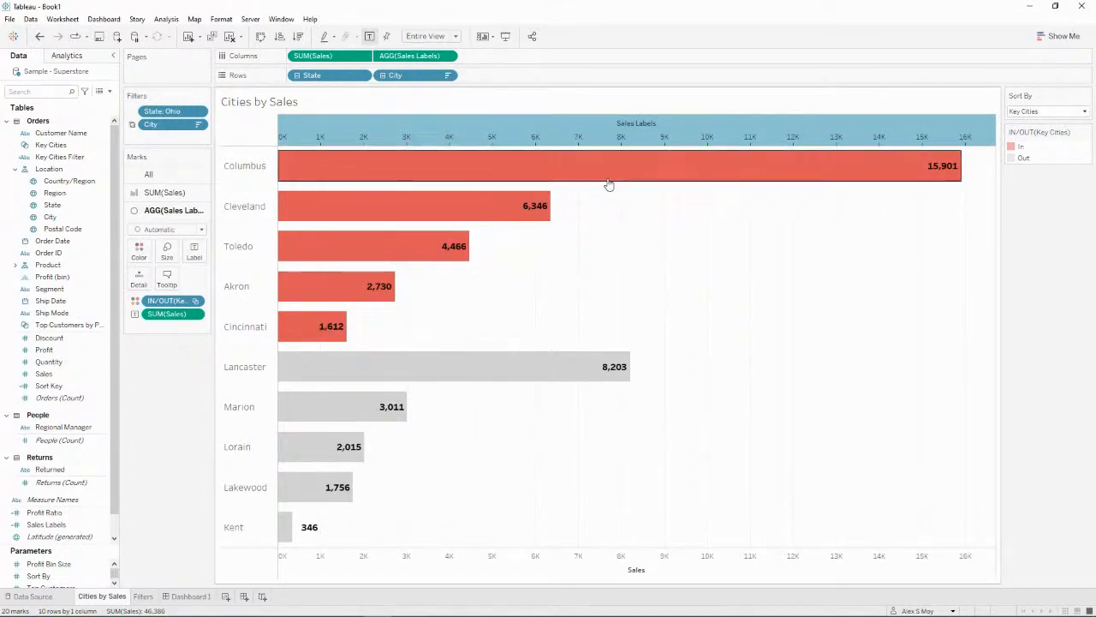
{"action": "right_click", "coordinate": [582, 124]}
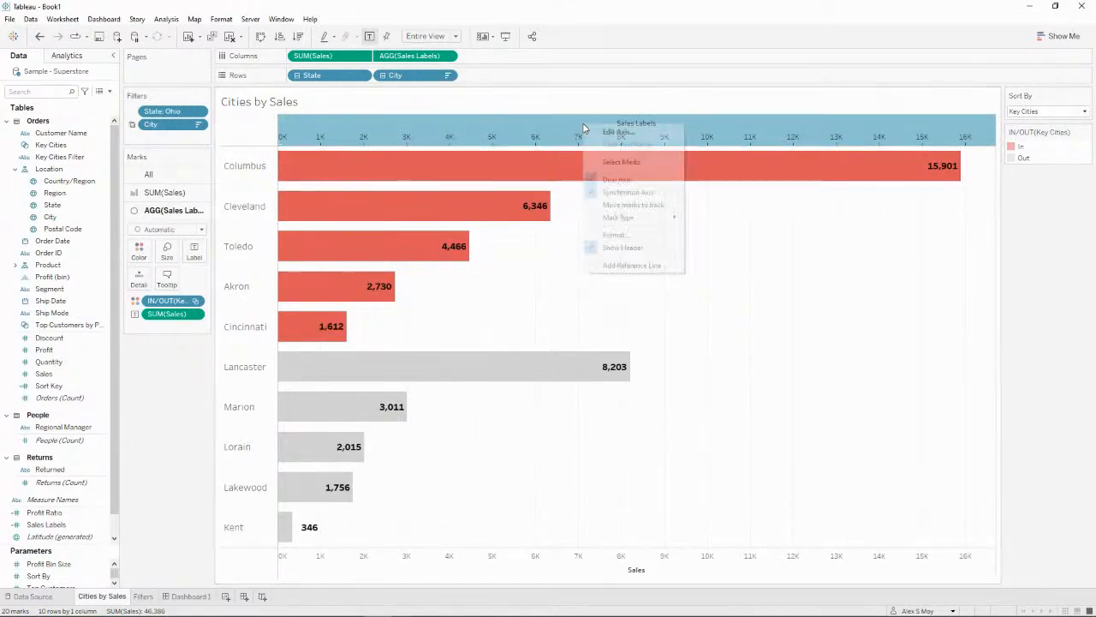
{"action": "left_click", "coordinate": [623, 247]}
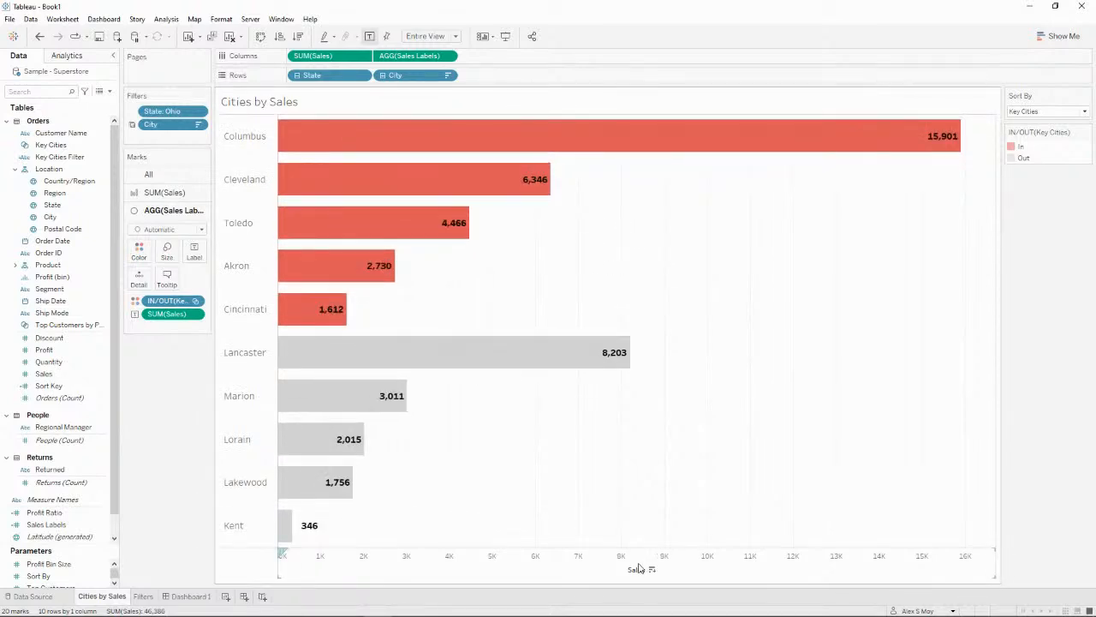
- Fix the Sales axis's major tick marks at an interval of 5k
{"action": "right_click", "coordinate": [638, 568]}
{"action": "left_click", "coordinate": [692, 439]}
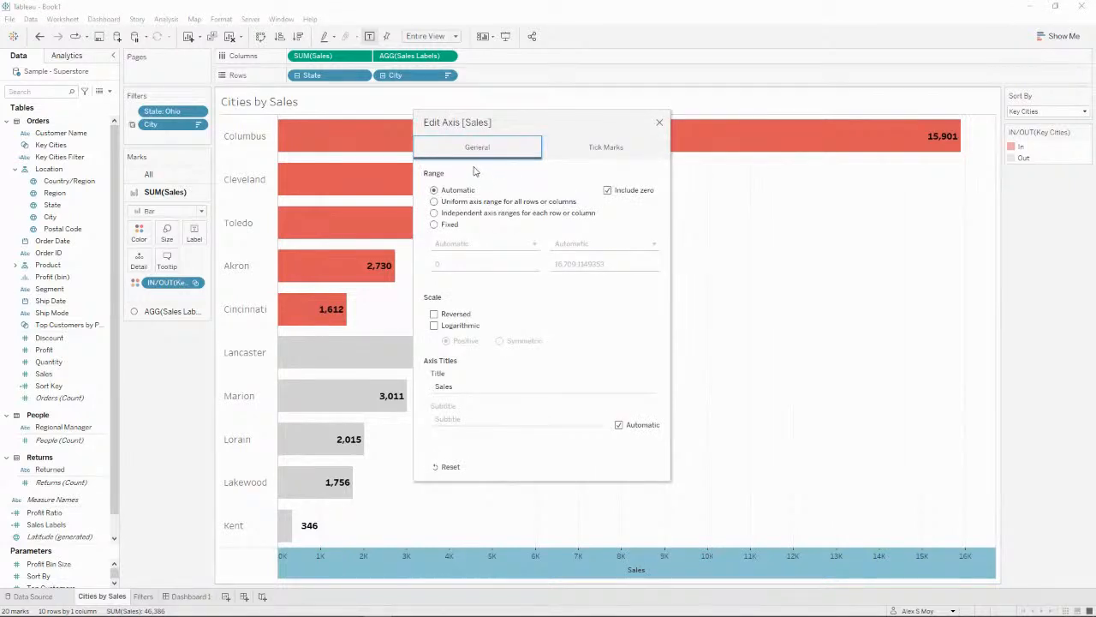
{"action": "left_click", "coordinate": [576, 146]}
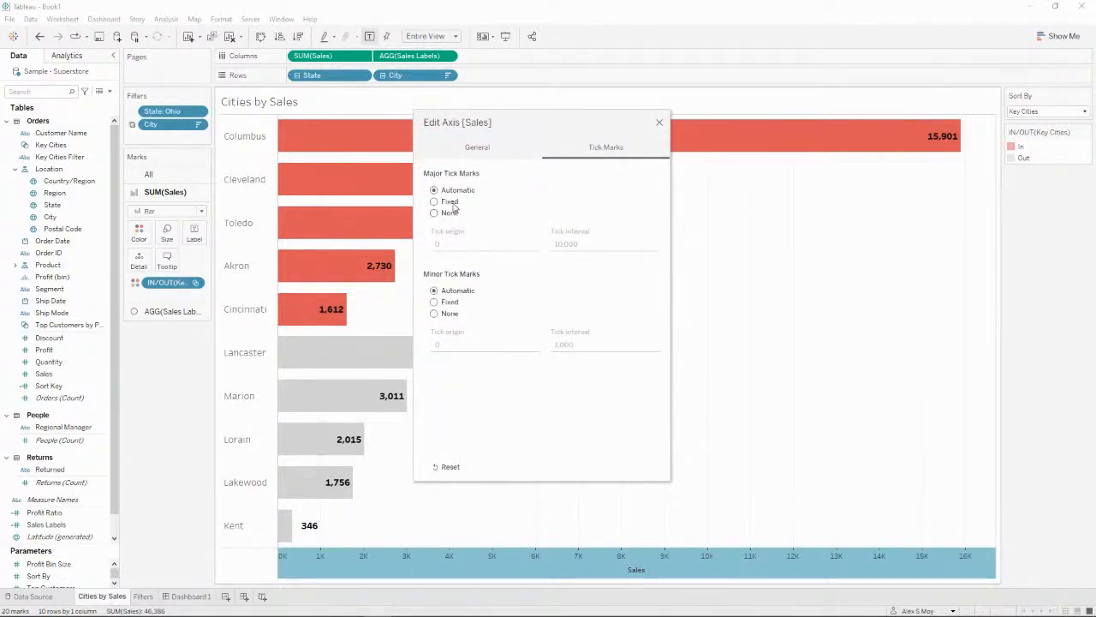
{"action": "left_click", "coordinate": [450, 213]}
{"action": "left_click", "coordinate": [453, 204]}
{"action": "left_click", "coordinate": [613, 251]}
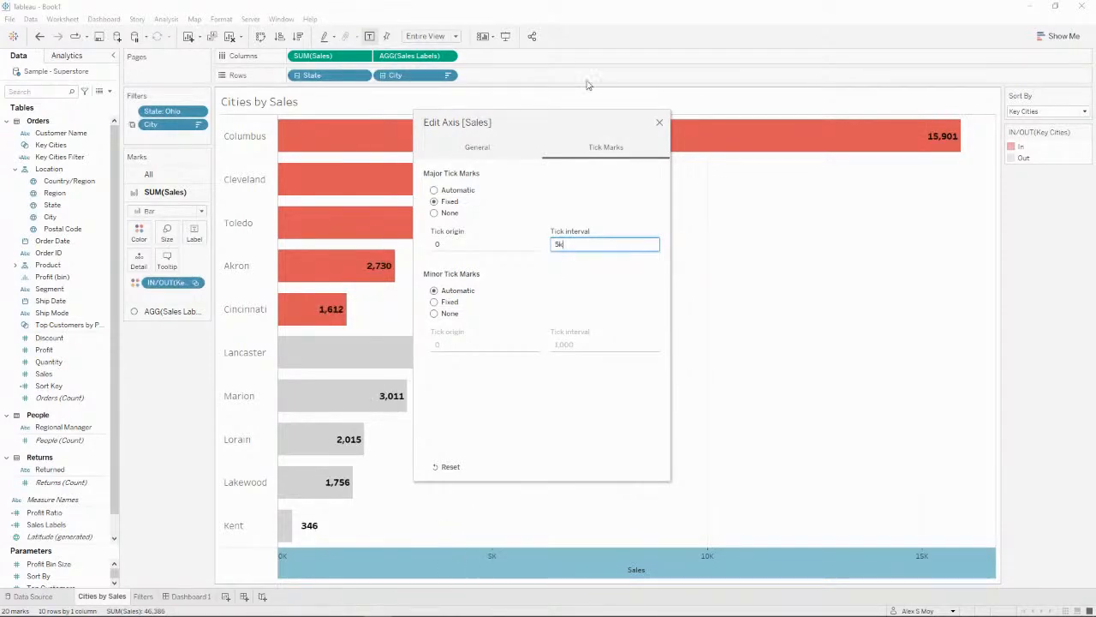
{"action": "left_click", "coordinate": [655, 124]}
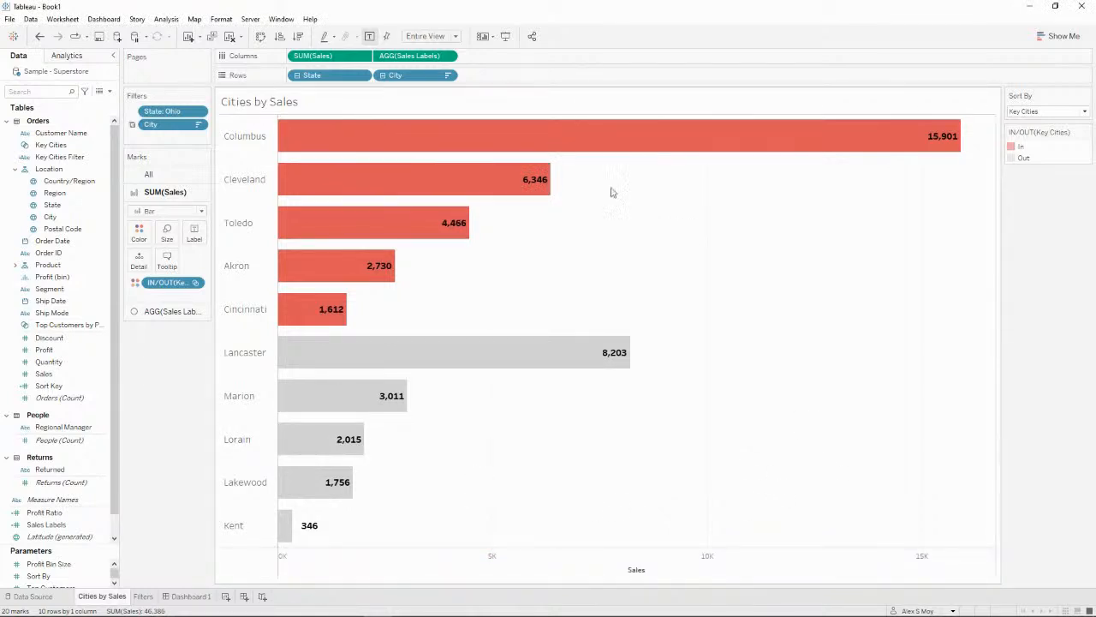
- Set the sheet's row divider and column divider borders to None for both pane and header
{"action": "right_click", "coordinate": [661, 292]}
{"action": "left_click", "coordinate": [689, 350]}
{"action": "left_click", "coordinate": [71, 77]}
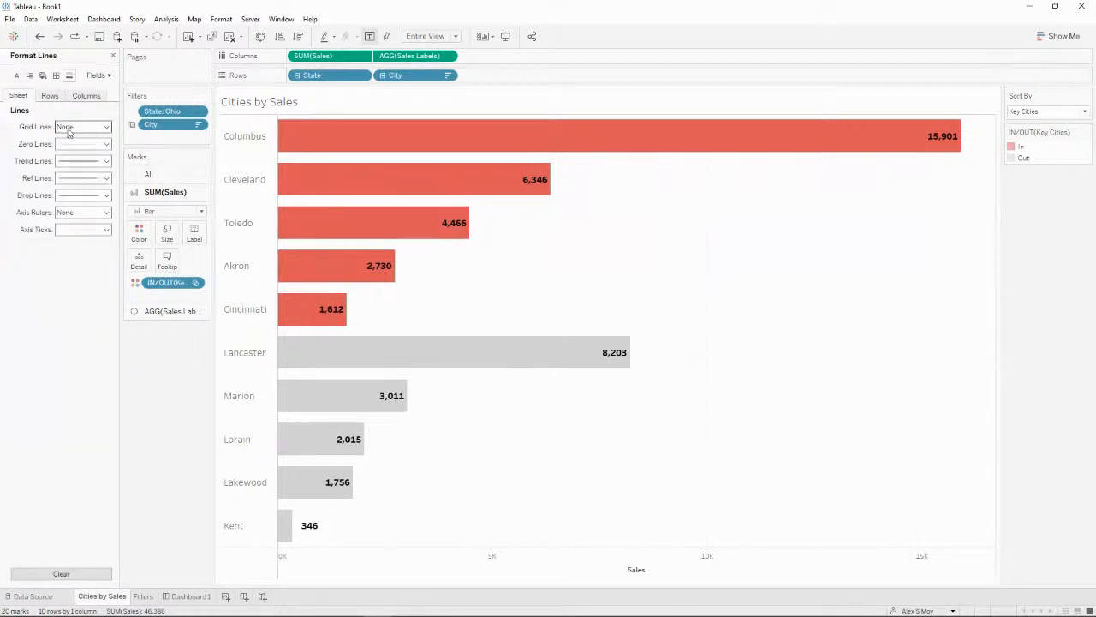
{"action": "left_click", "coordinate": [56, 77]}
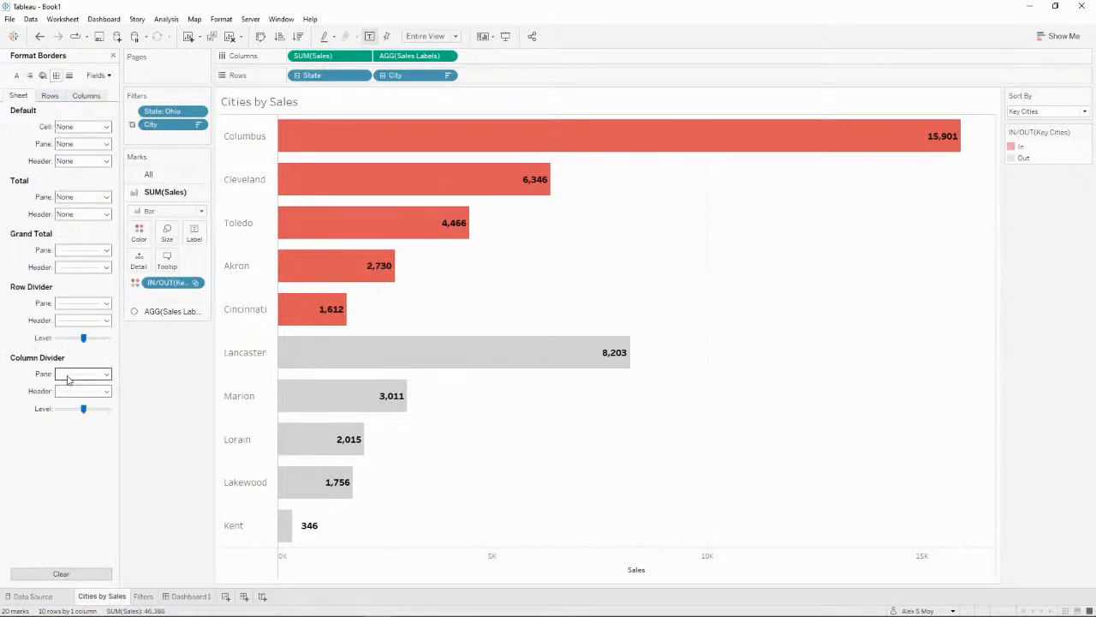
{"action": "left_click", "coordinate": [74, 307]}
{"action": "left_click", "coordinate": [96, 319]}
{"action": "left_click", "coordinate": [31, 463]}
{"action": "left_click", "coordinate": [82, 373]}
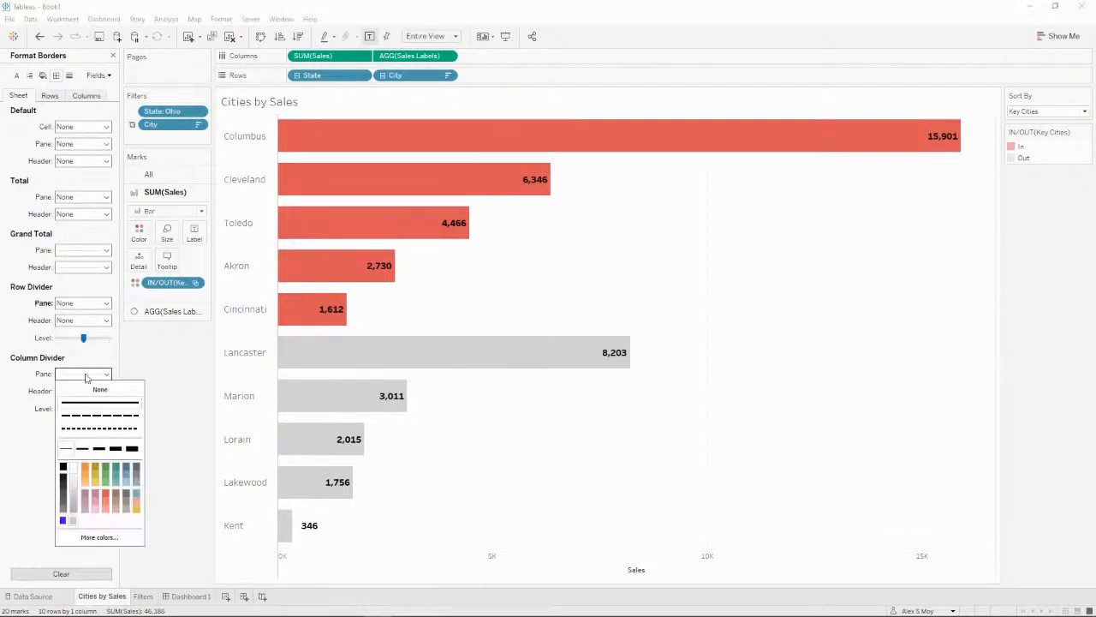
{"action": "left_click", "coordinate": [94, 390]}
{"action": "left_click", "coordinate": [6, 470]}
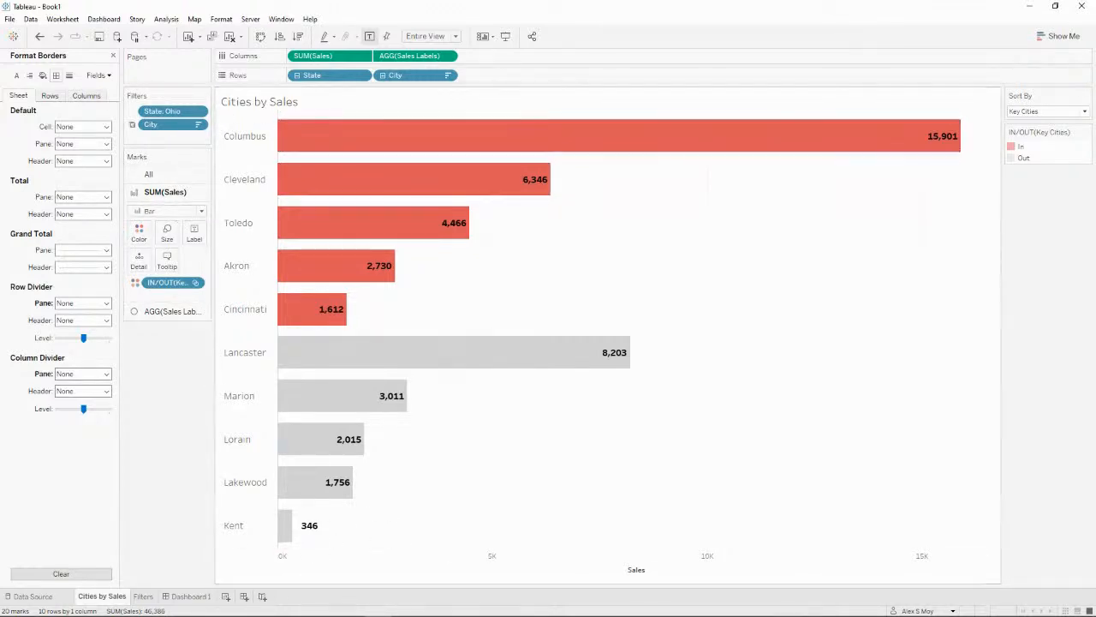
- Format the column zero lines as a solid line
{"action": "left_click", "coordinate": [70, 76]}
{"action": "left_click", "coordinate": [86, 96]}
{"action": "left_click", "coordinate": [86, 145]}
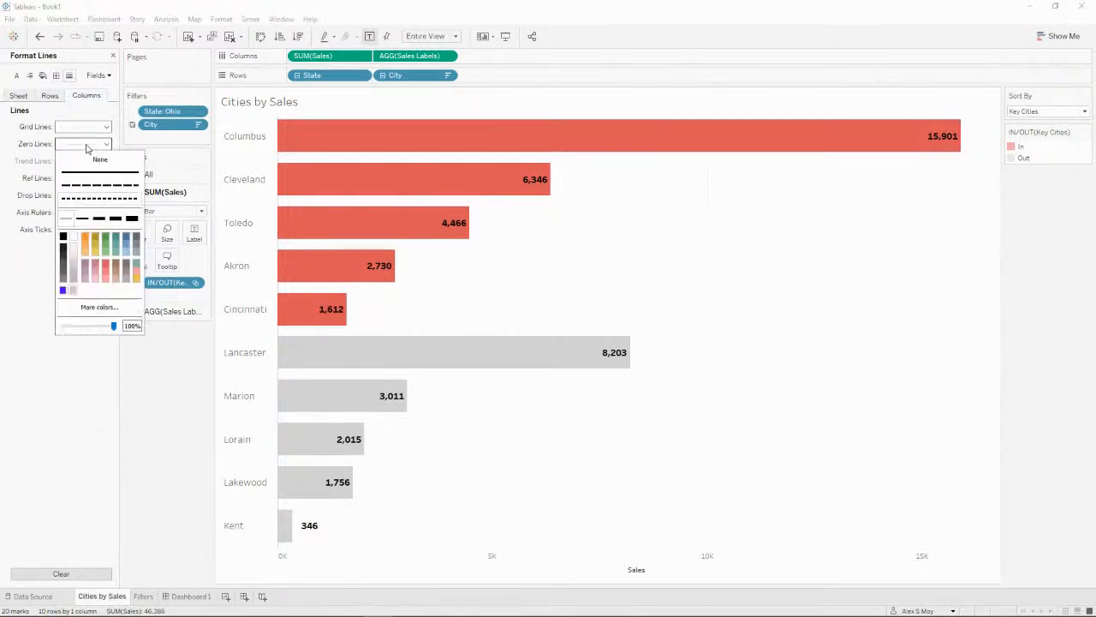
{"action": "left_click", "coordinate": [86, 174]}
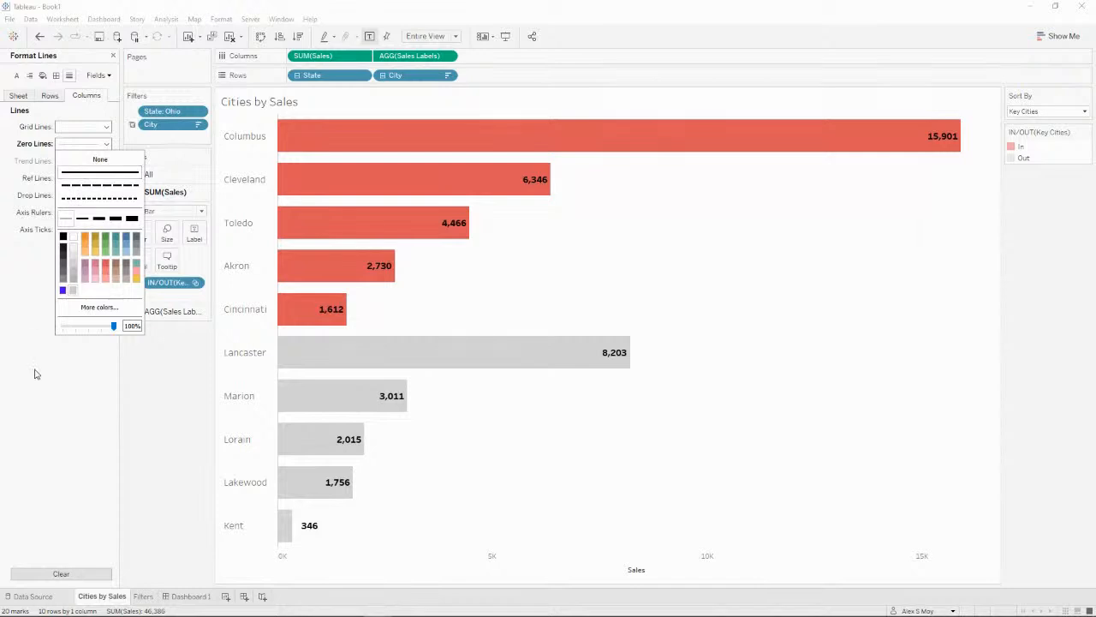
{"action": "left_click", "coordinate": [33, 430]}
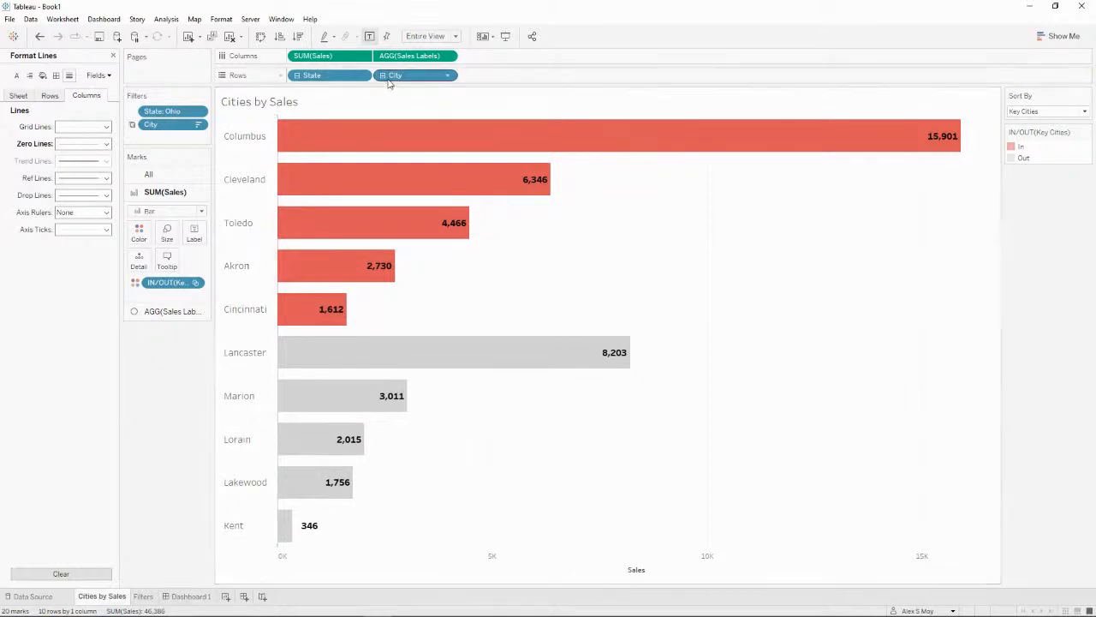
- Set the horizontal alignment of the City row headers to left
{"action": "left_click", "coordinate": [150, 176]}
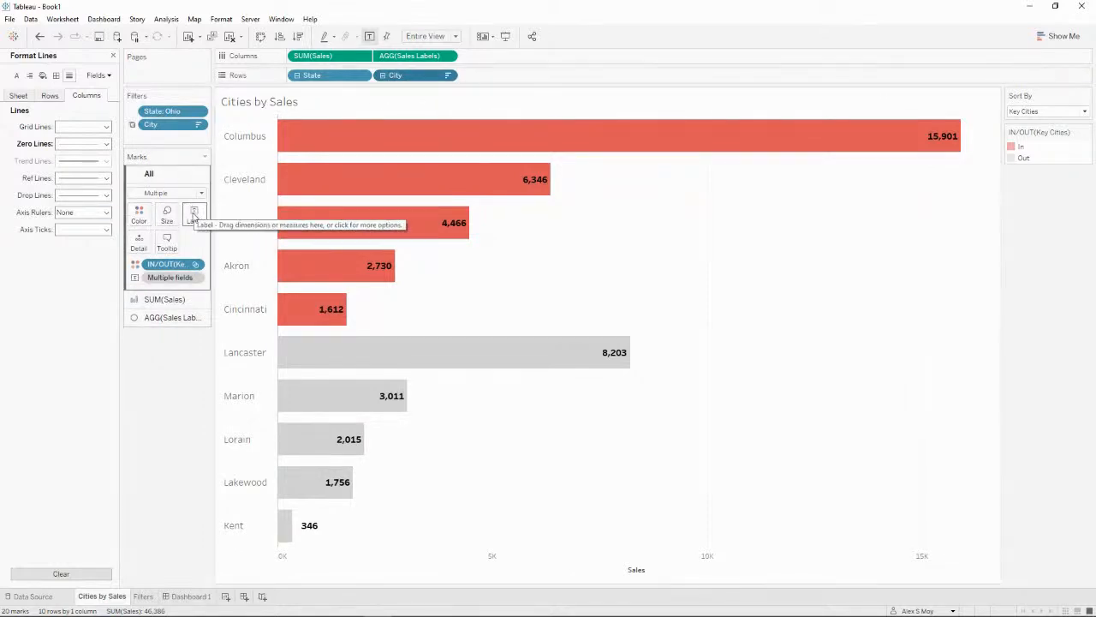
{"action": "right_click", "coordinate": [410, 75]}
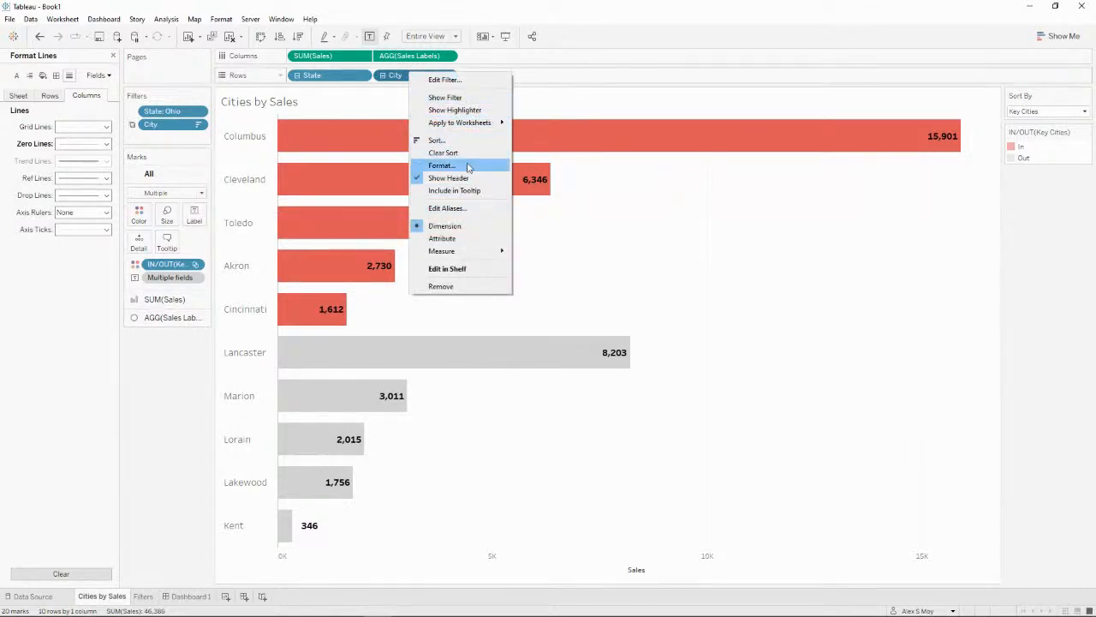
{"action": "left_click", "coordinate": [440, 165]}
{"action": "left_click", "coordinate": [78, 144]}
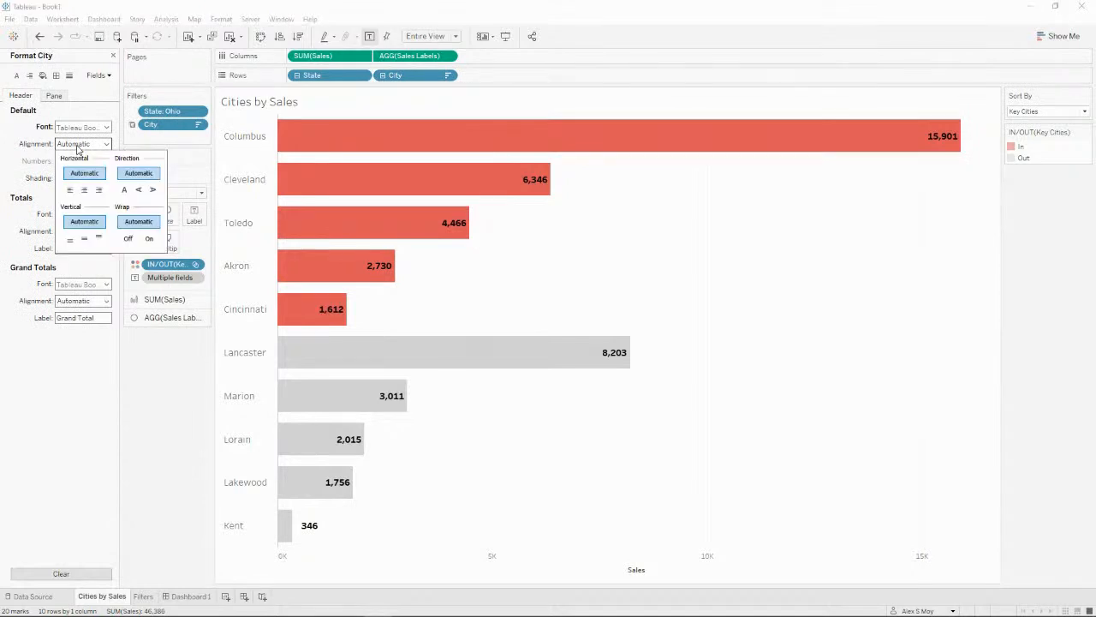
{"action": "left_click", "coordinate": [70, 190]}
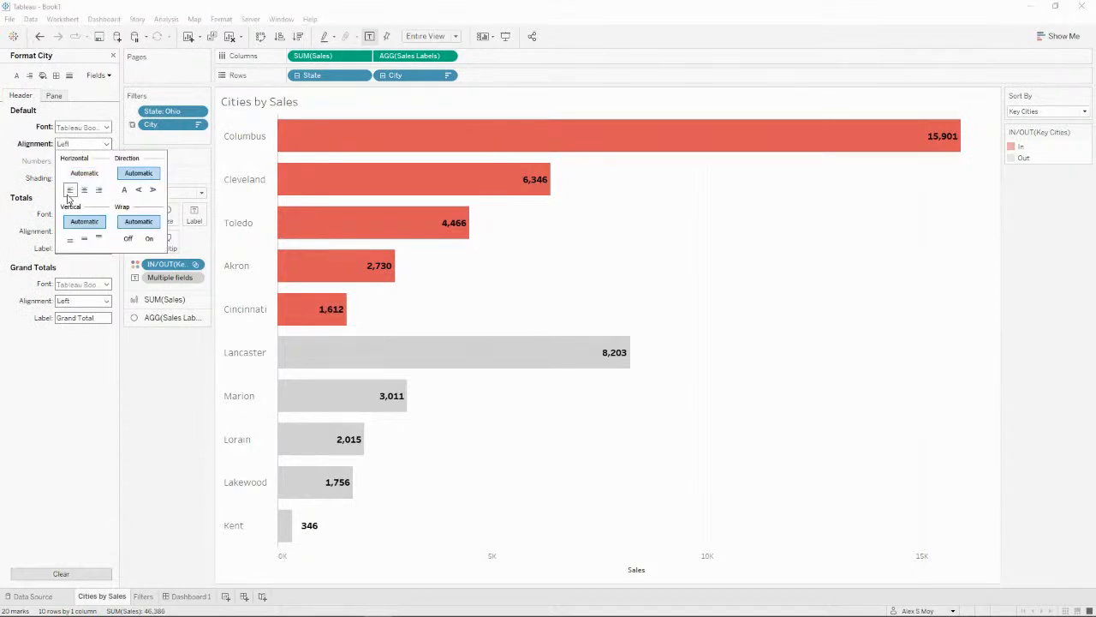
{"action": "left_click", "coordinate": [47, 429]}
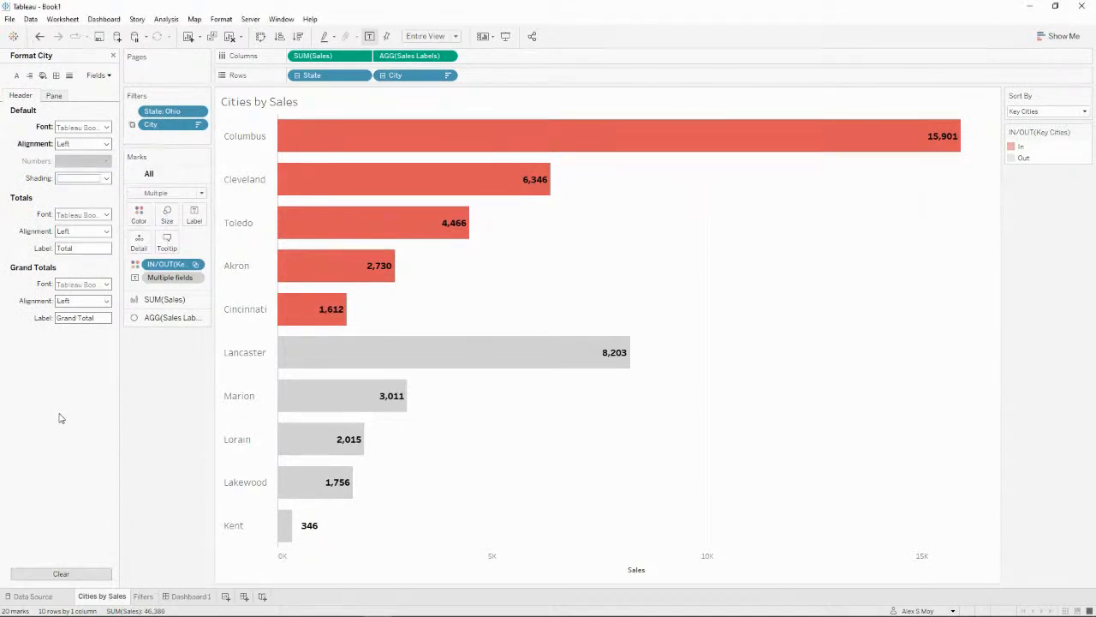
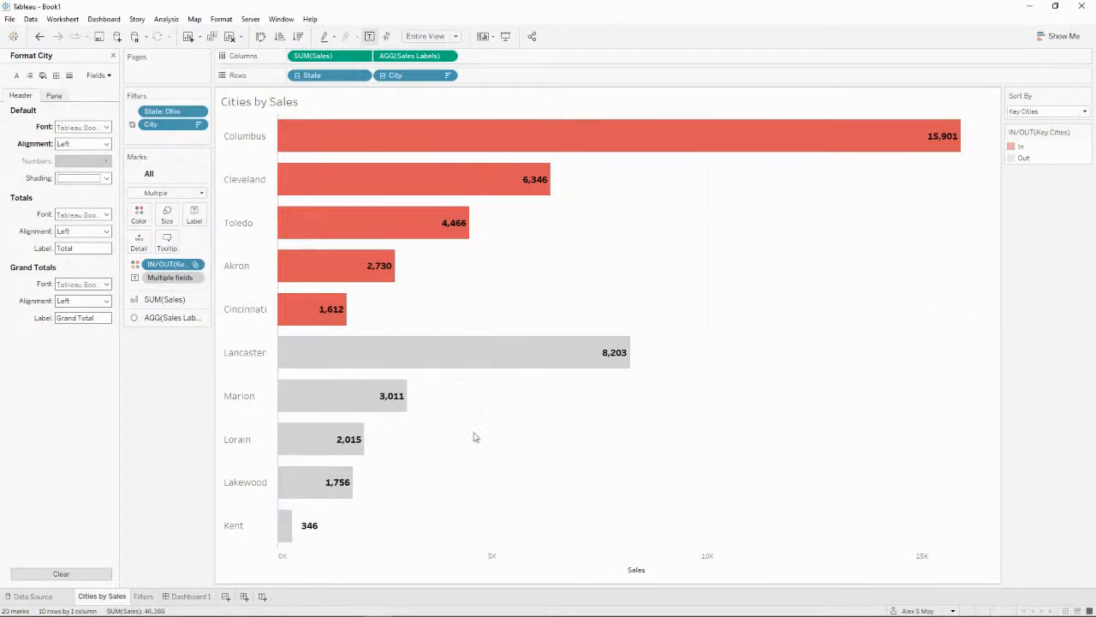
- Rename the dashboard as Tricky Filter Dashboard
{"action": "double_click", "coordinate": [204, 596]}
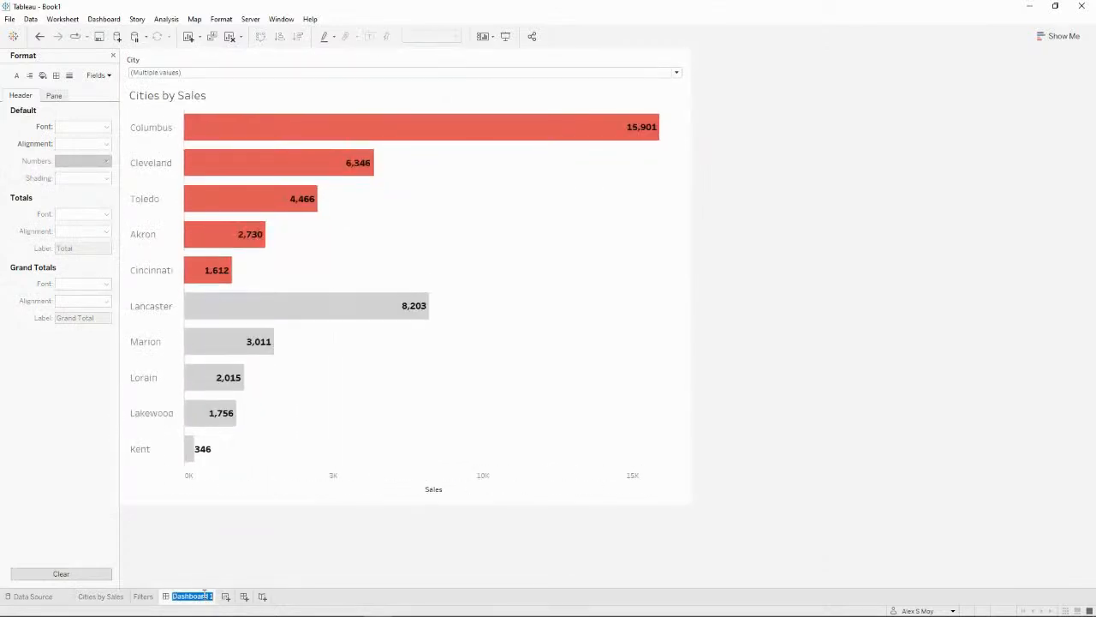
{"action": "type", "text": "Tricky Filter Dash"}
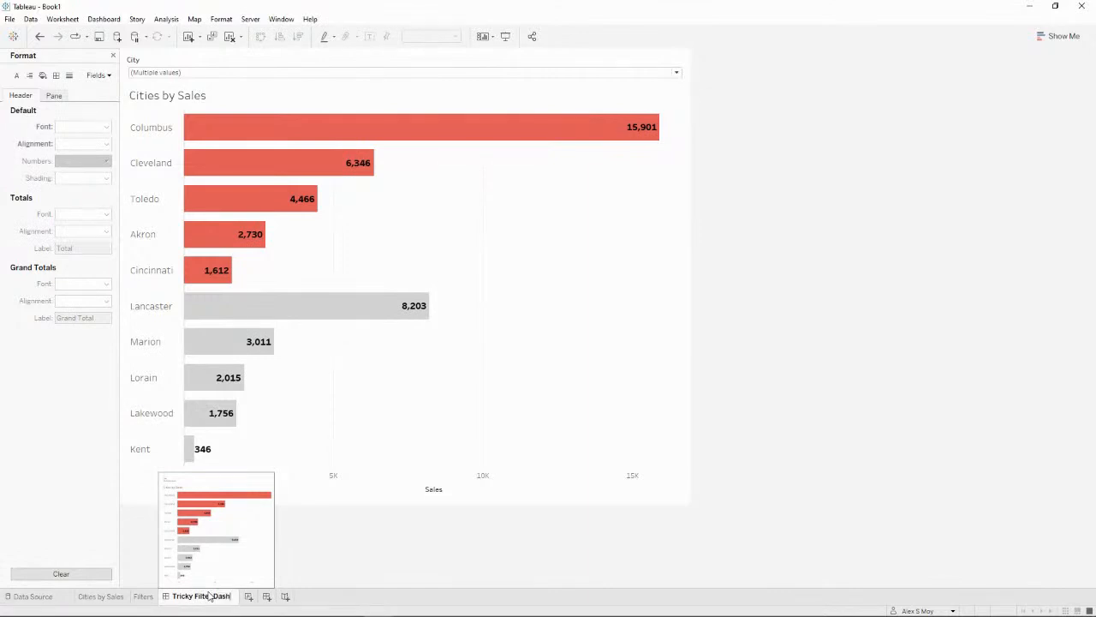
{"action": "type", "text": "board"}
{"action": "key", "text": "Return"}
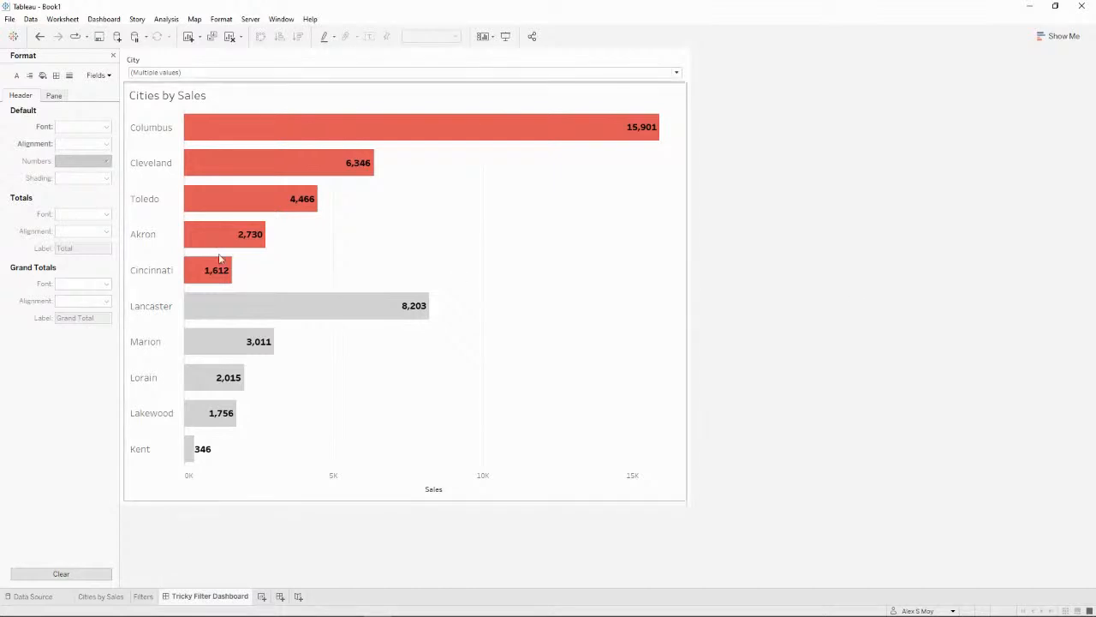
- Show the Sort By parameter control on the dashboard and place it between the City filter and the chart
{"action": "left_click", "coordinate": [630, 209]}
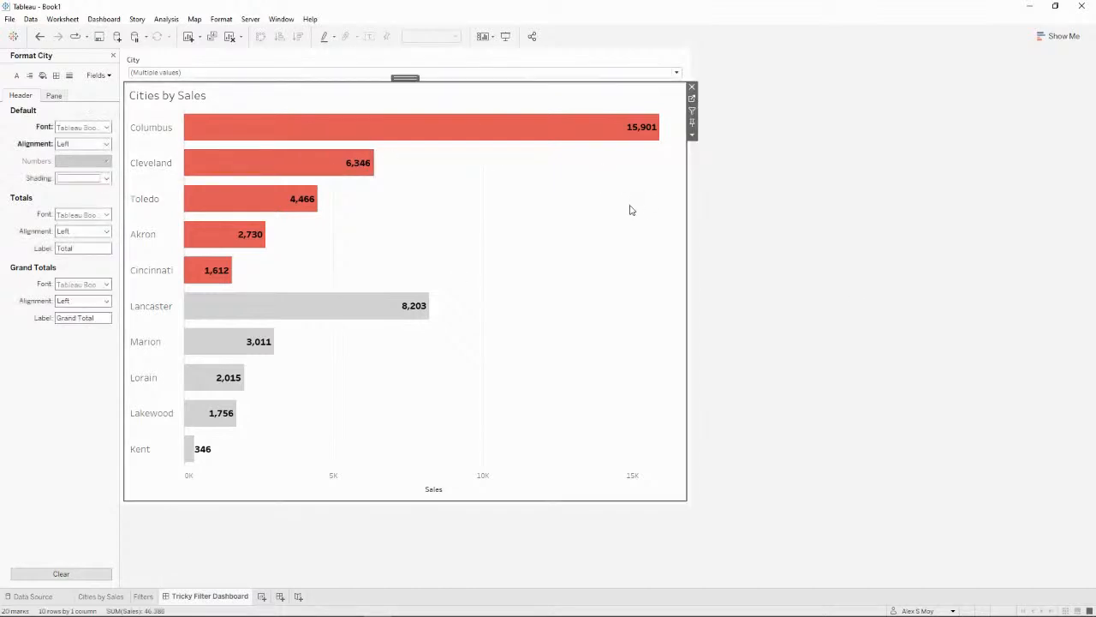
{"action": "left_click", "coordinate": [692, 135]}
{"action": "mouse_move", "coordinate": [780, 258]}
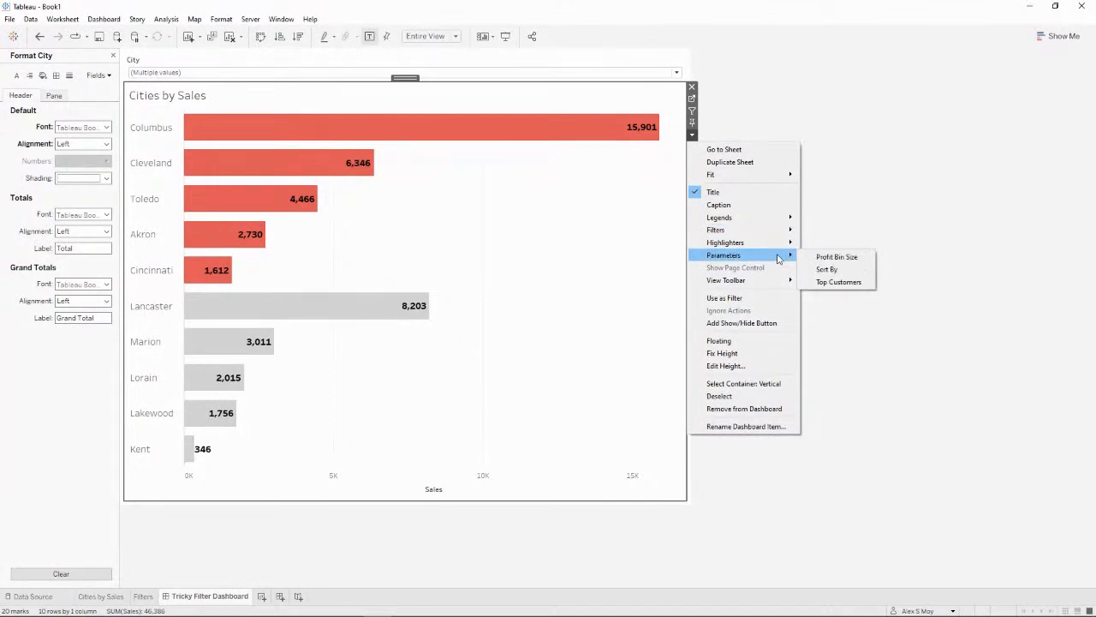
{"action": "left_click", "coordinate": [827, 269]}
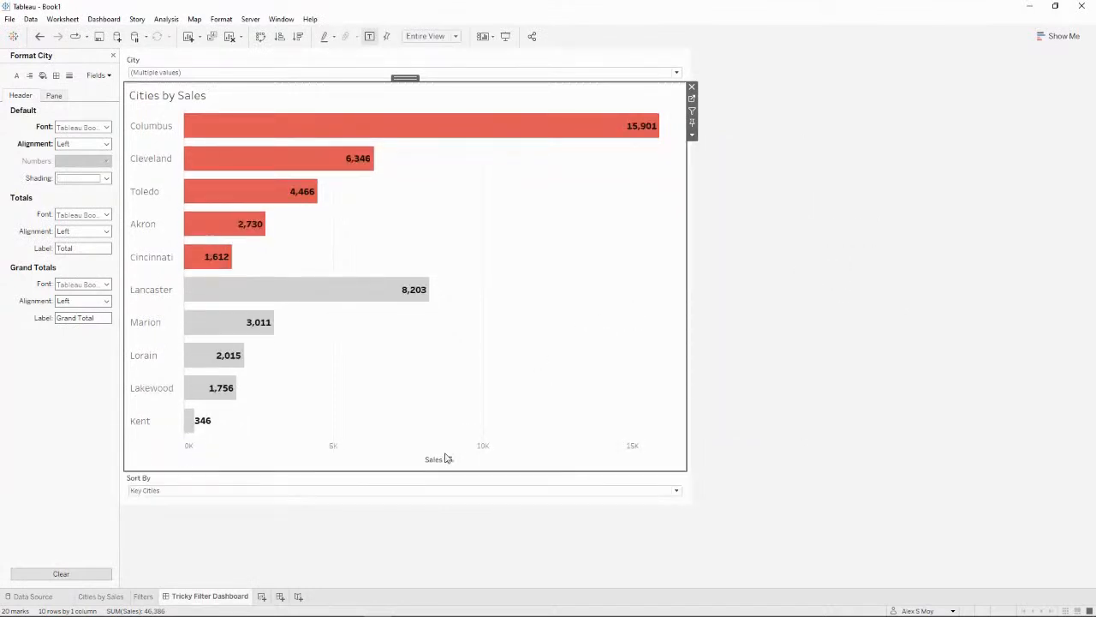
{"action": "left_click", "coordinate": [448, 485]}
{"action": "left_click_drag", "start_coordinate": [408, 469], "coordinate": [409, 158]}
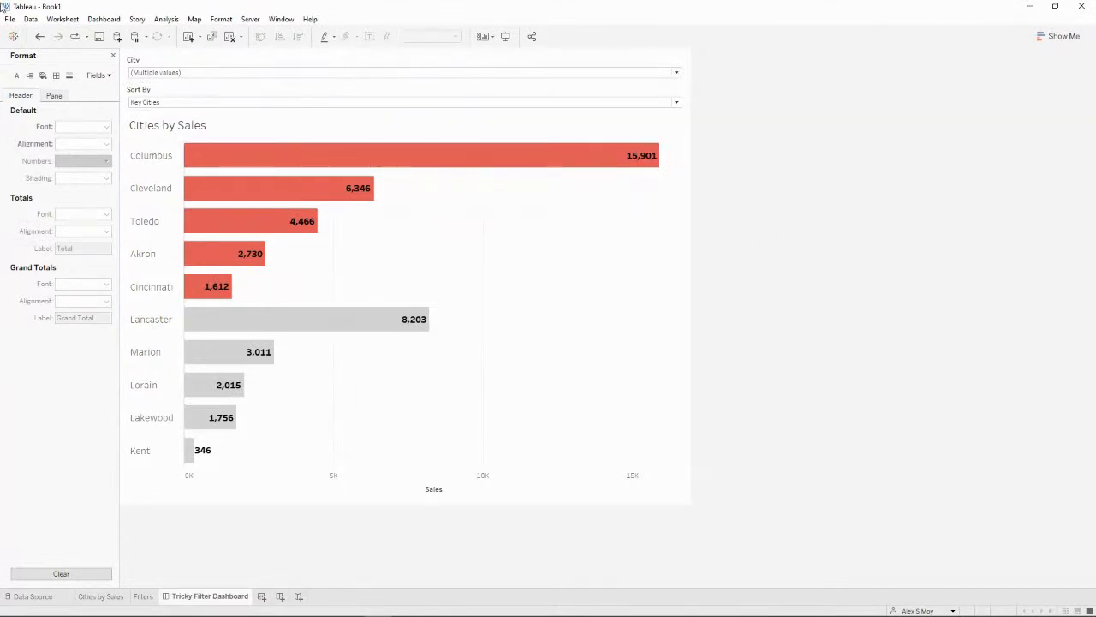
- Insert a horizontal container between the Sort By control and the chart, holding two blank objects with a vertical container between them
{"action": "left_click", "coordinate": [113, 56]}
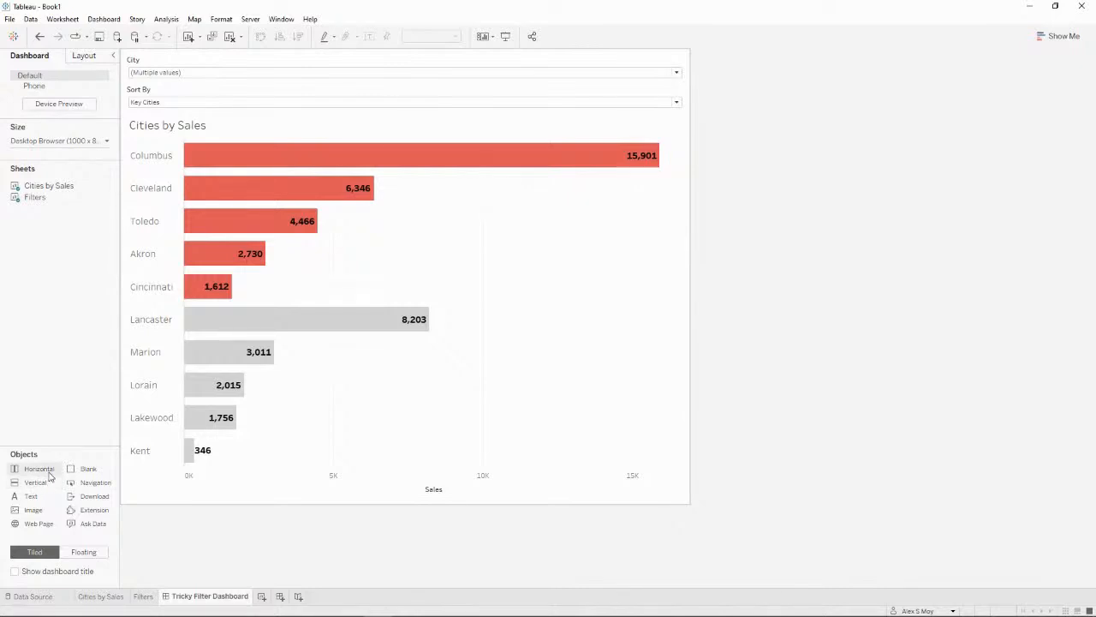
{"action": "mouse_move", "coordinate": [39, 473]}
{"action": "left_mouse_down"}
{"action": "mouse_move", "coordinate": [489, 74]}
{"action": "mouse_move", "coordinate": [426, 76]}
{"action": "mouse_move", "coordinate": [422, 140]}
{"action": "left_mouse_up"}
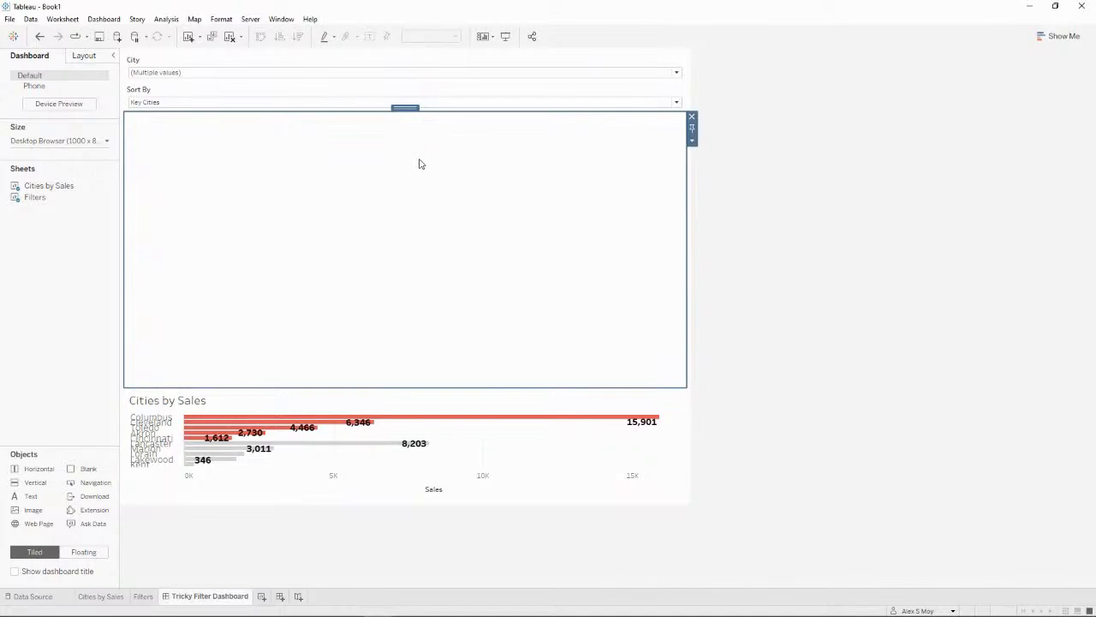
{"action": "left_click_drag", "start_coordinate": [76, 469], "coordinate": [266, 293]}
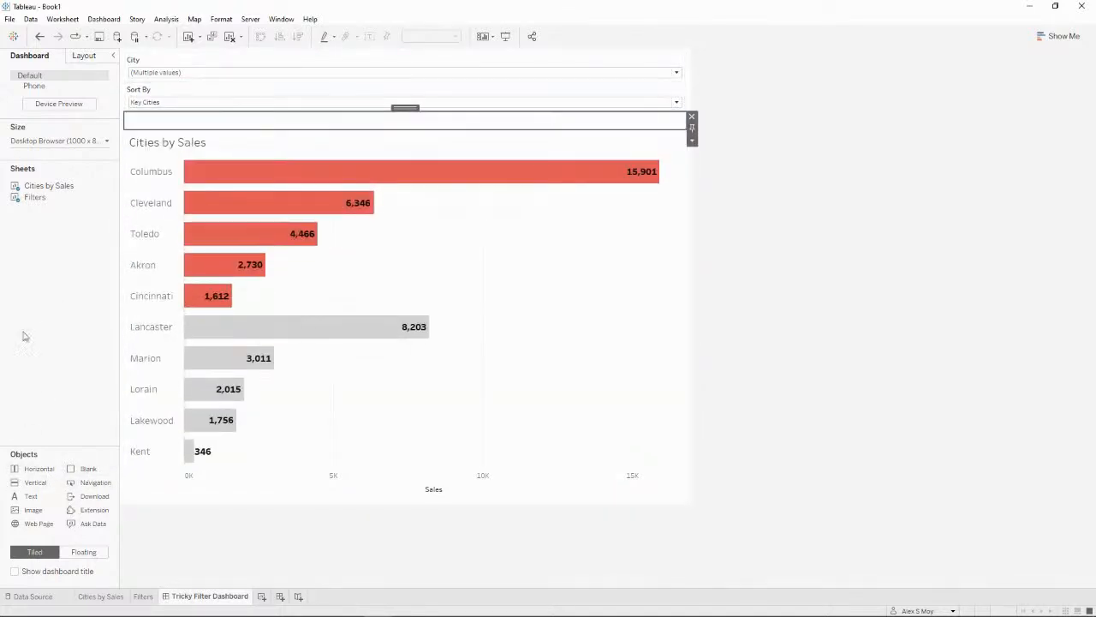
{"action": "left_click_drag", "start_coordinate": [83, 465], "coordinate": [626, 125]}
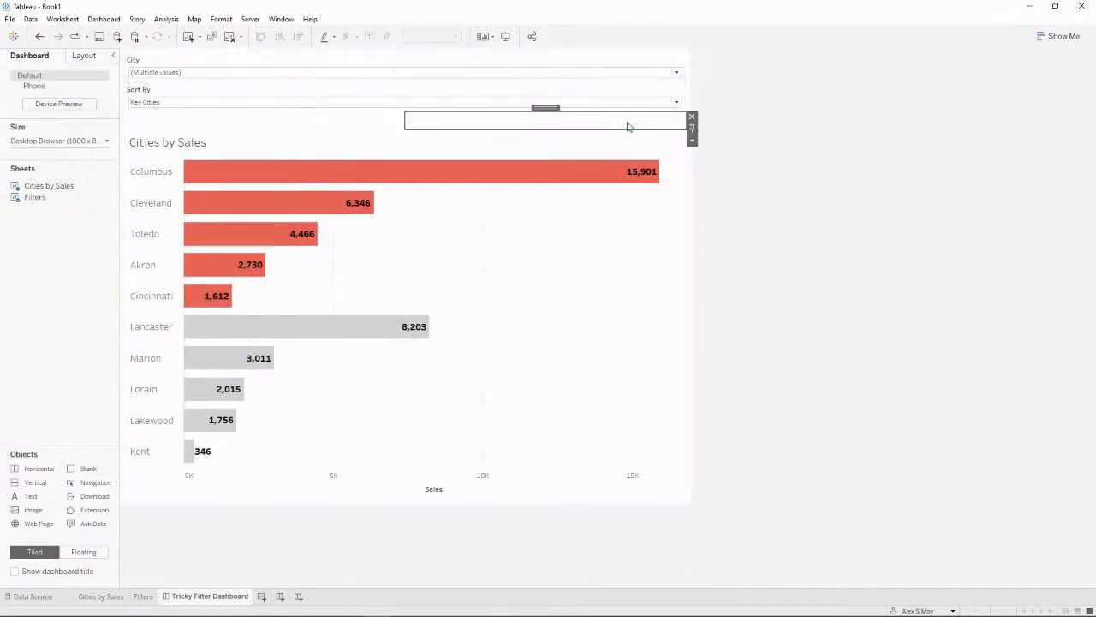
{"action": "left_click", "coordinate": [375, 130]}
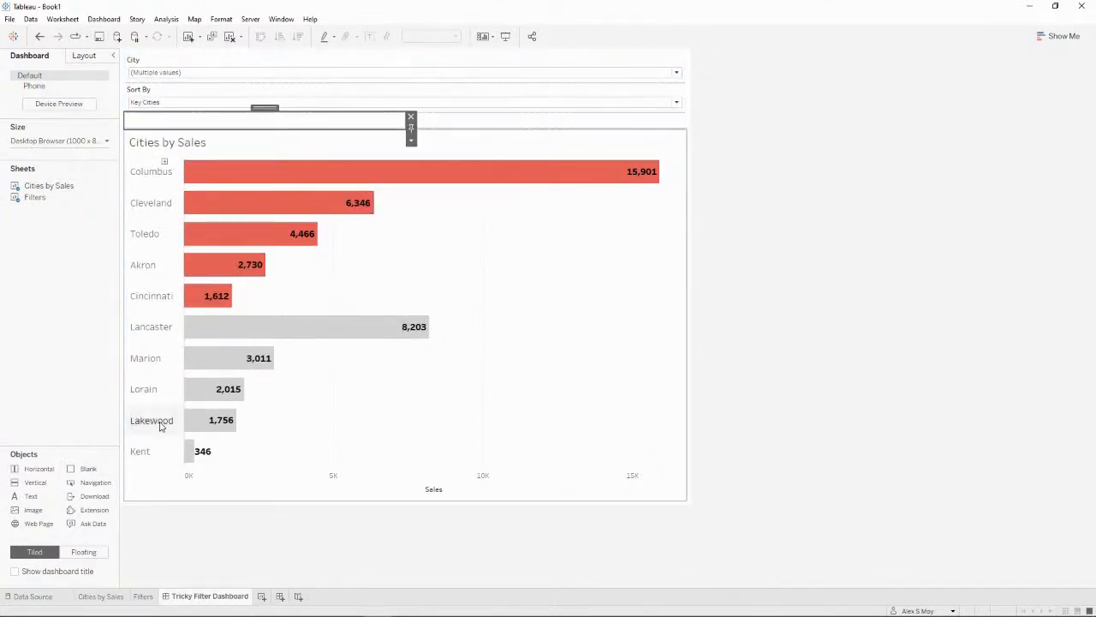
{"action": "left_click_drag", "start_coordinate": [41, 487], "coordinate": [402, 125]}
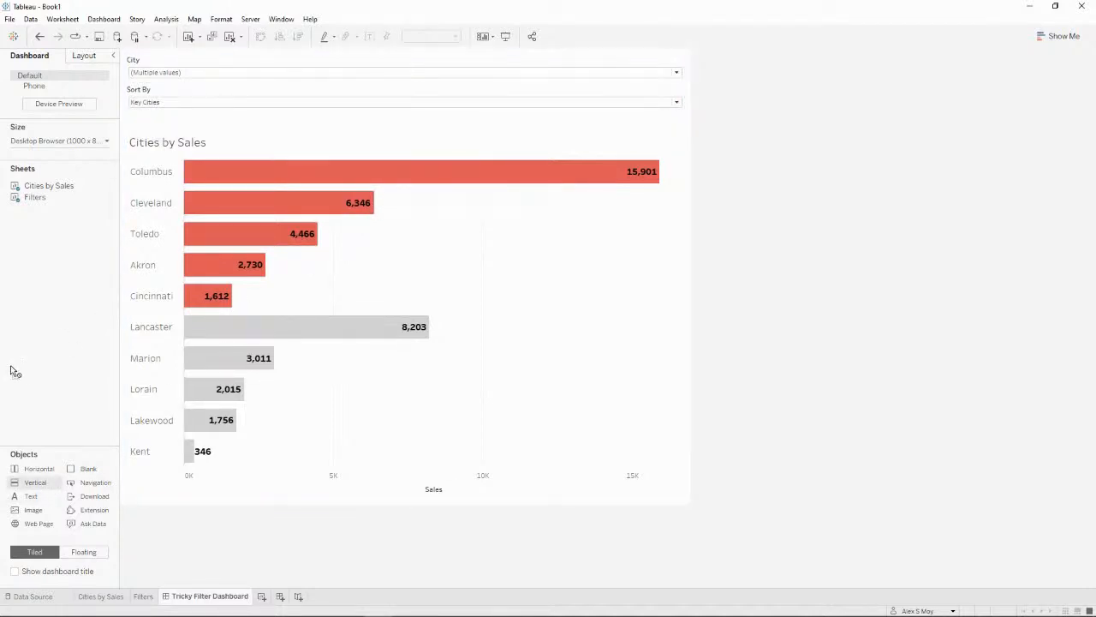
- Select the horizontal container between the Sort By control and the chart and make it considerably taller
{"action": "left_click", "coordinate": [404, 122]}
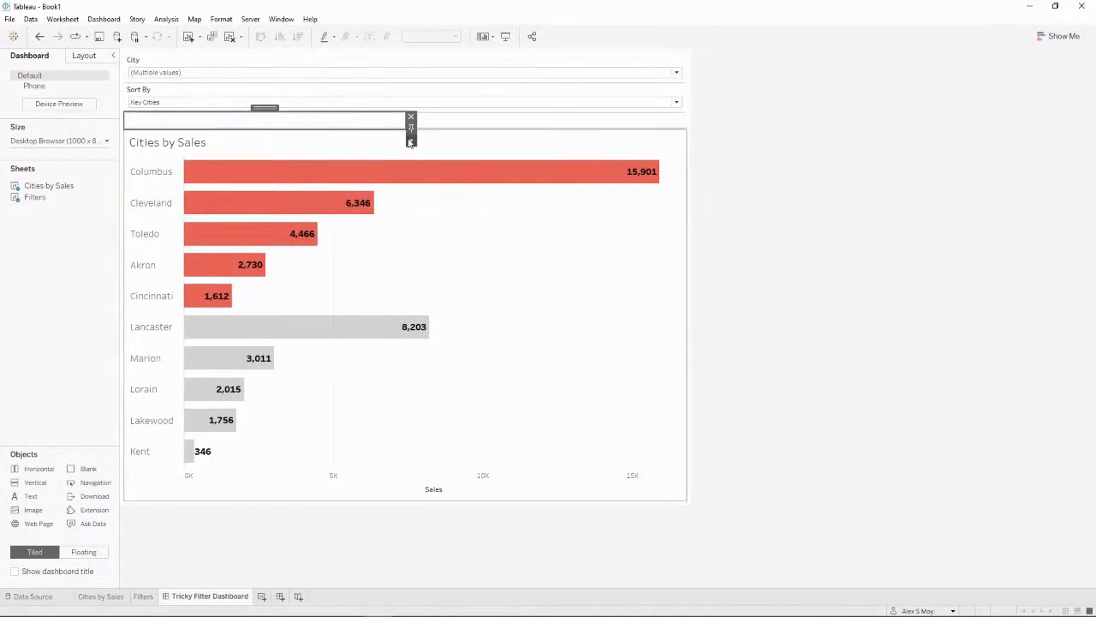
{"action": "left_click", "coordinate": [411, 140]}
{"action": "left_click", "coordinate": [480, 216]}
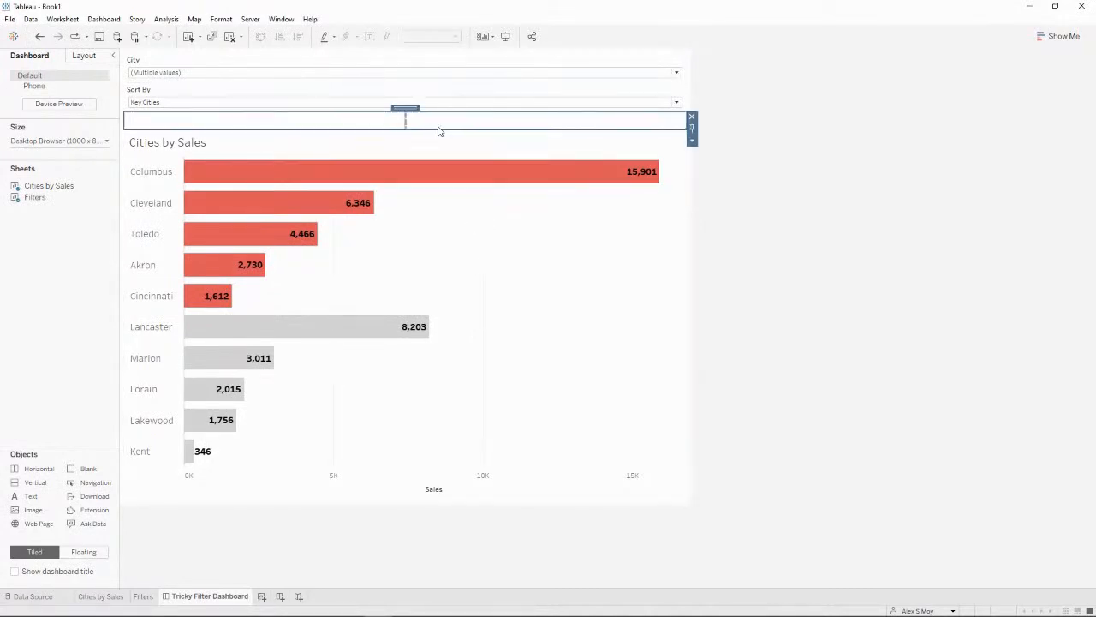
{"action": "left_click_drag", "start_coordinate": [437, 128], "coordinate": [438, 208]}
- Place a vertical container between the two blank objects in the horizontal container
{"action": "left_click", "coordinate": [409, 164]}
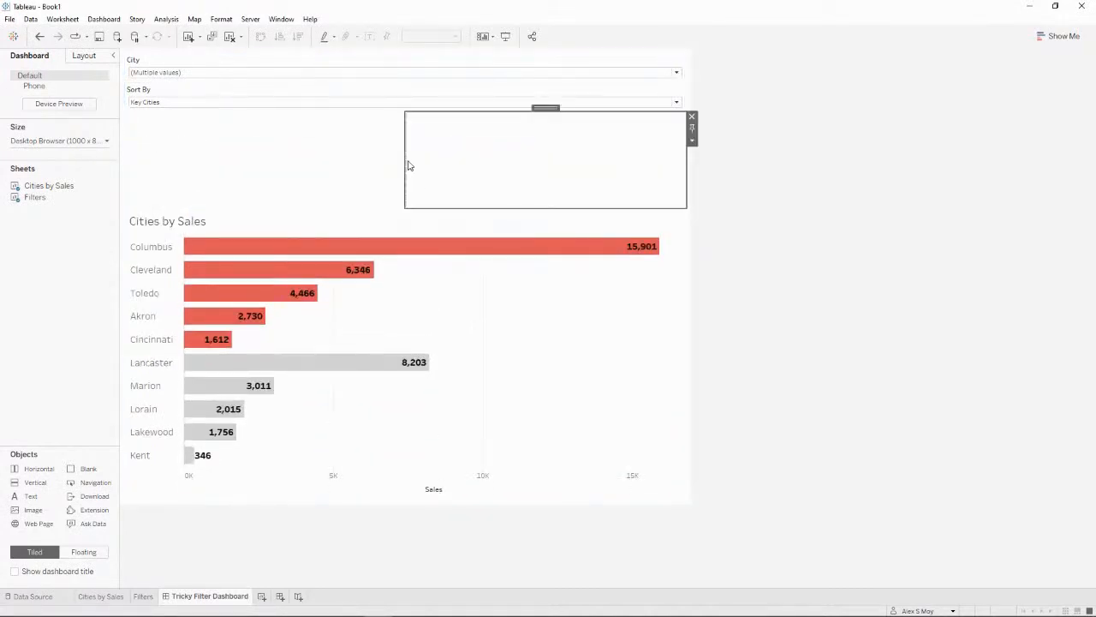
{"action": "left_click", "coordinate": [374, 173]}
{"action": "left_click", "coordinate": [509, 179]}
{"action": "left_click_drag", "start_coordinate": [36, 483], "coordinate": [408, 166]}
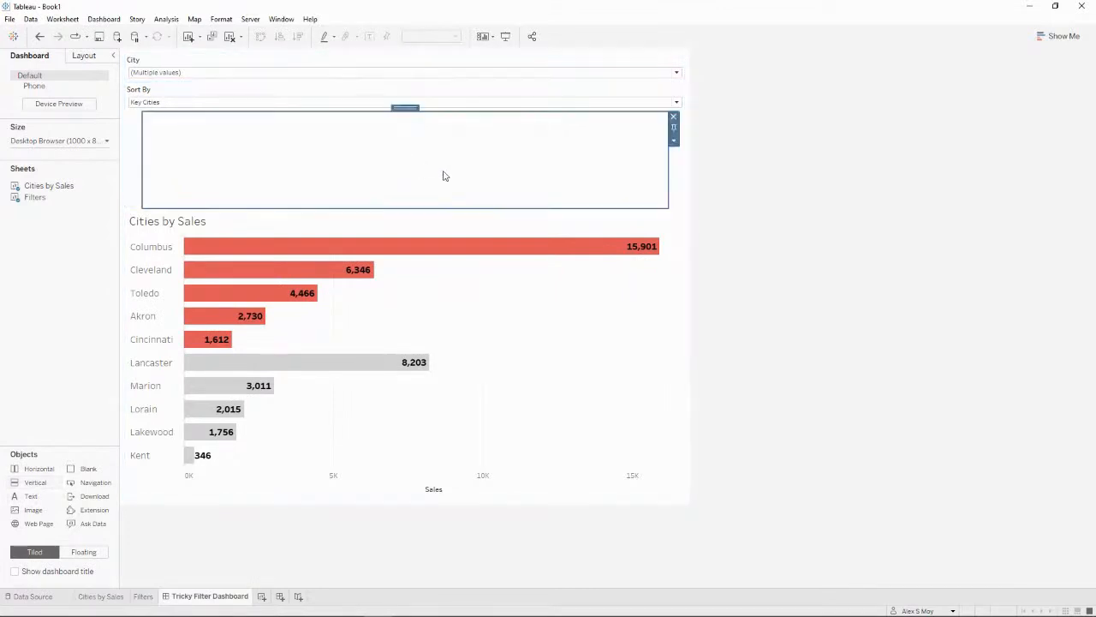
- Move the Sort By control and the City filter into the vertical container between the blanks
{"action": "left_click", "coordinate": [269, 62]}
{"action": "left_click", "coordinate": [363, 98]}
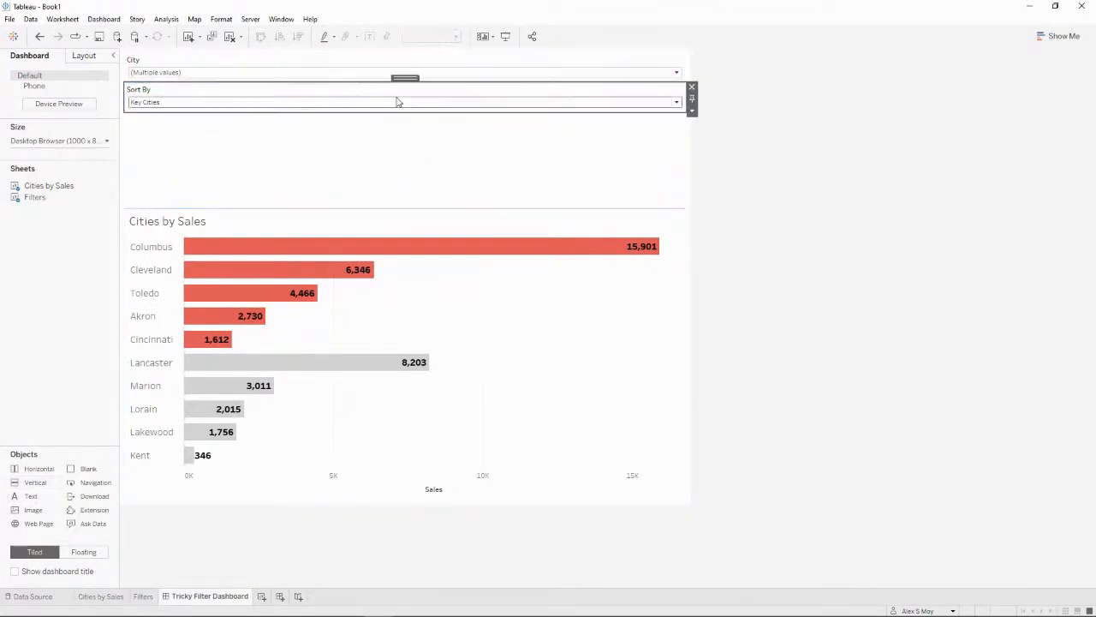
{"action": "left_click_drag", "start_coordinate": [406, 77], "coordinate": [384, 136]}
{"action": "left_click", "coordinate": [370, 58]}
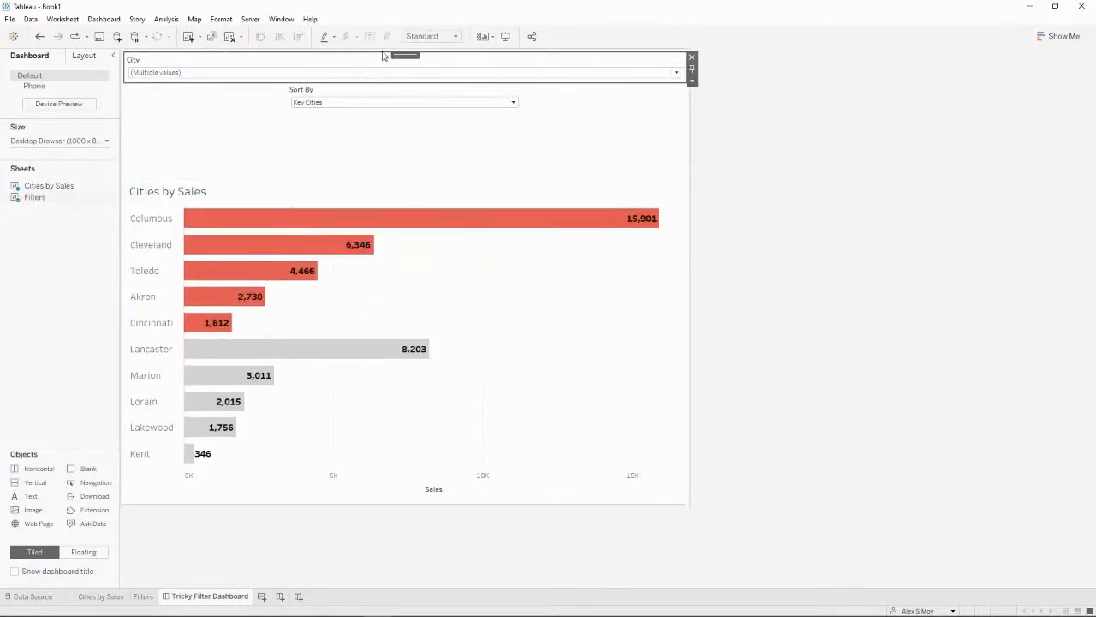
{"action": "left_click_drag", "start_coordinate": [399, 55], "coordinate": [377, 146]}
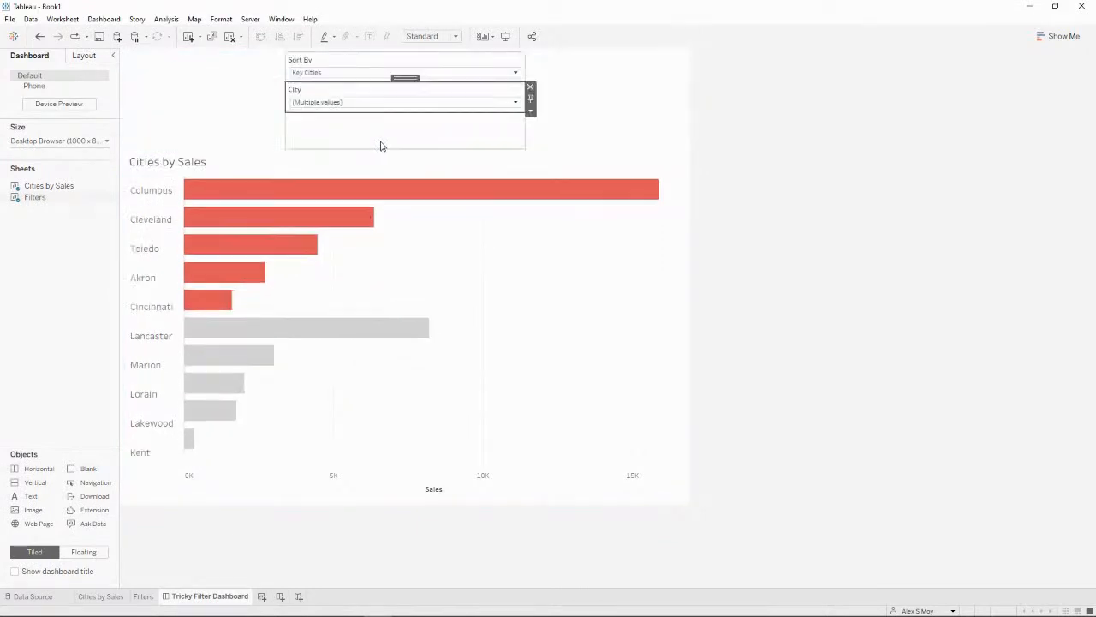
- Hide the titles of the City filter and the Sort By control
{"action": "right_click", "coordinate": [346, 91]}
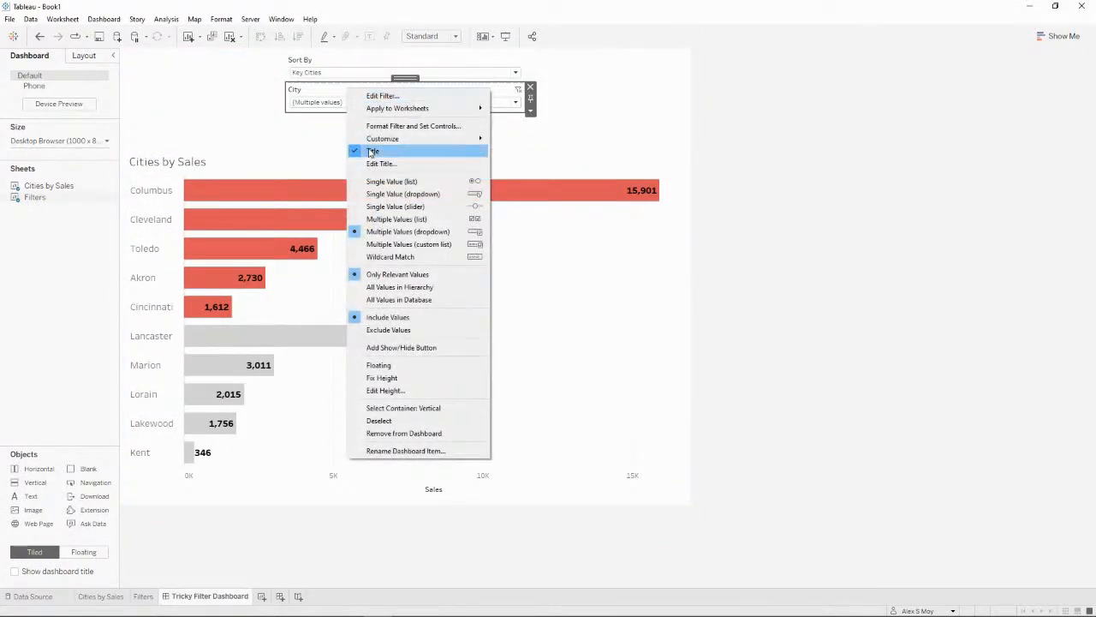
{"action": "left_click", "coordinate": [370, 152]}
{"action": "right_click", "coordinate": [335, 63]}
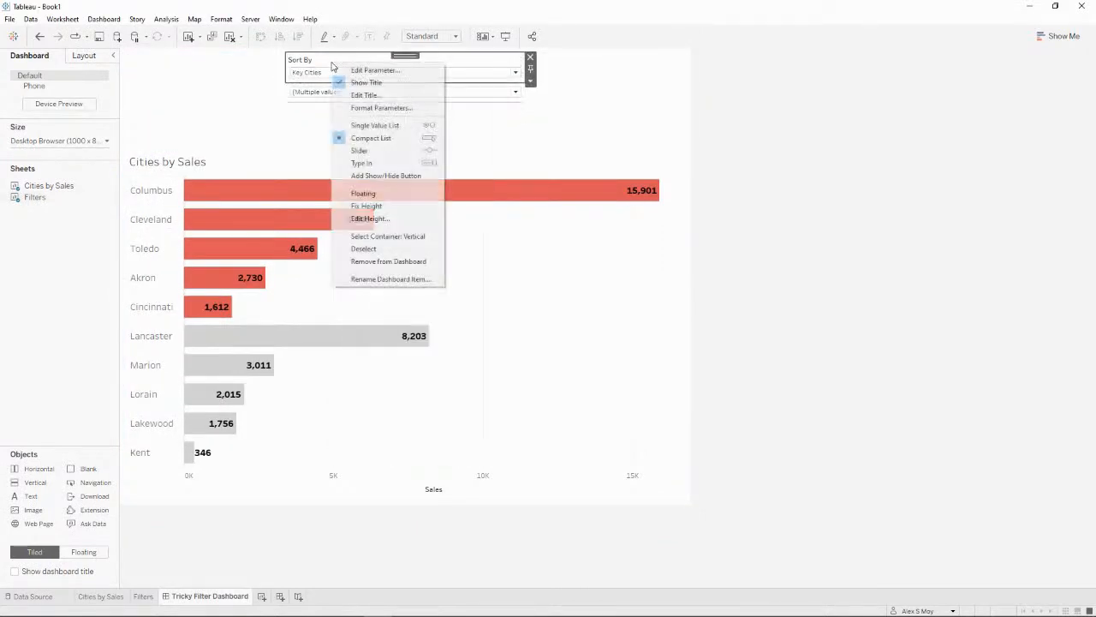
{"action": "left_click", "coordinate": [379, 83]}
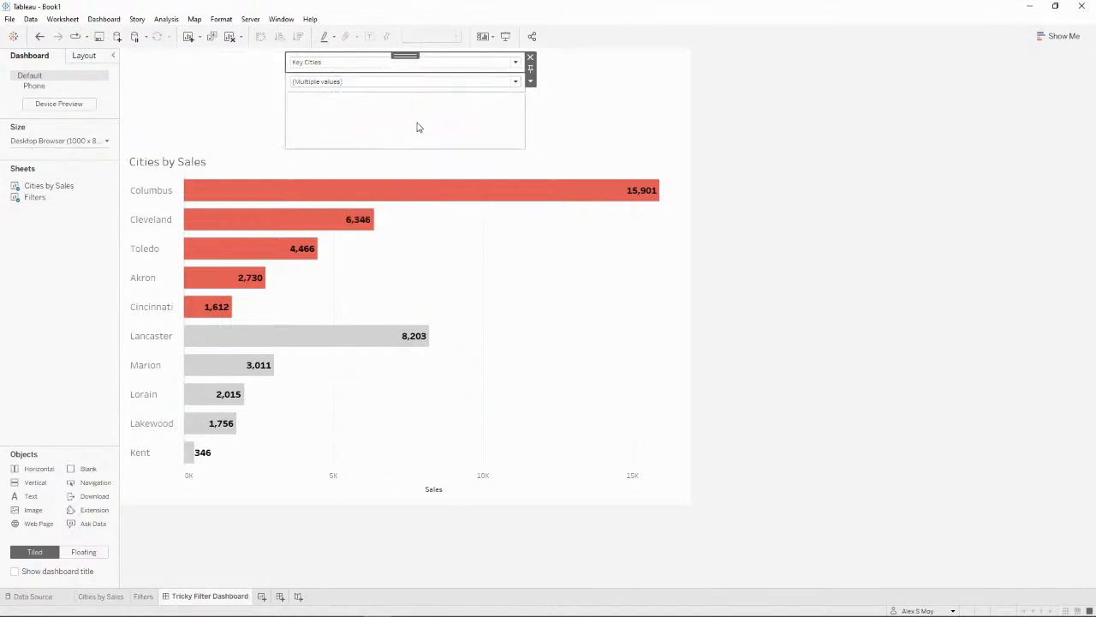
- Reorder the controls in the vertical container so the City filter sits above the Sort By control
{"action": "left_click", "coordinate": [503, 84]}
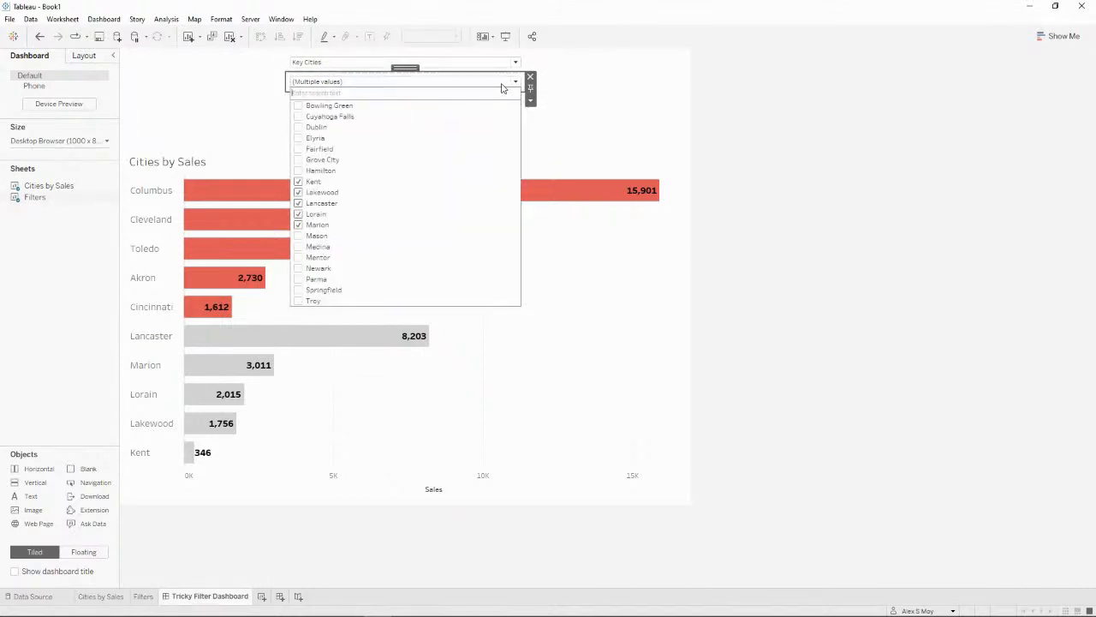
{"action": "left_click", "coordinate": [503, 88]}
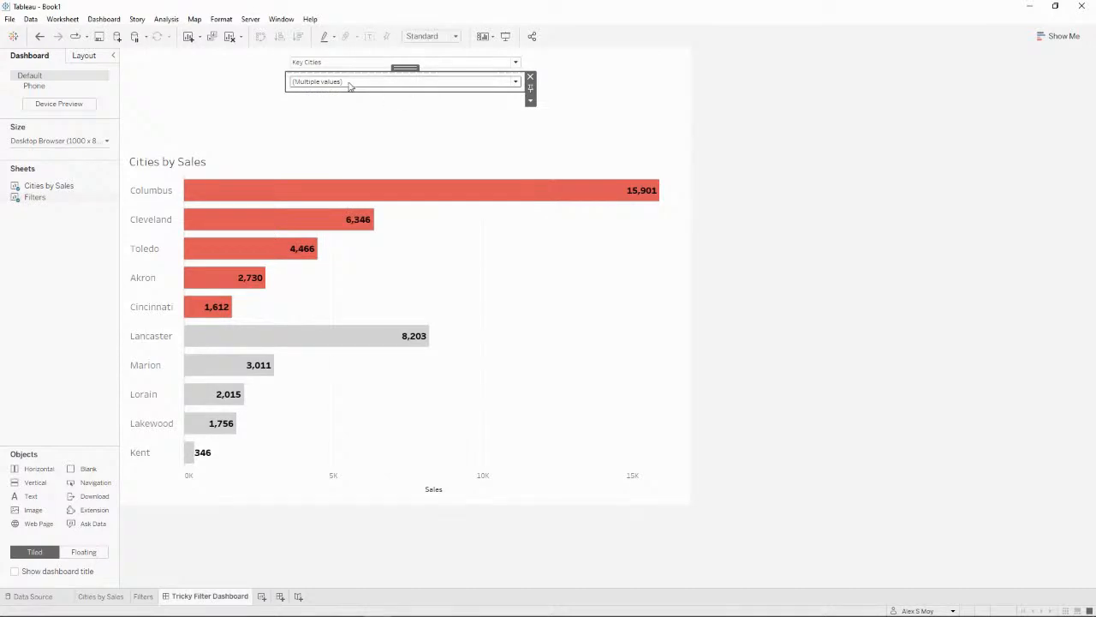
{"action": "mouse_move", "coordinate": [405, 69]}
{"action": "left_mouse_down"}
{"action": "mouse_move", "coordinate": [417, 60]}
{"action": "mouse_move", "coordinate": [391, 72]}
{"action": "left_mouse_up"}
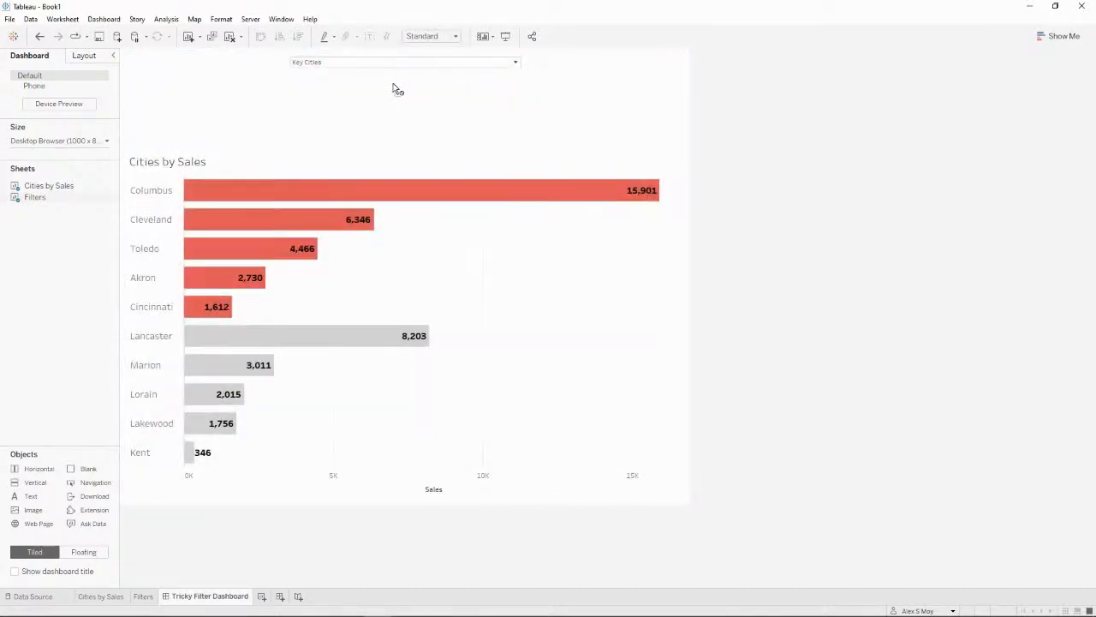
{"action": "left_click", "coordinate": [405, 55]}
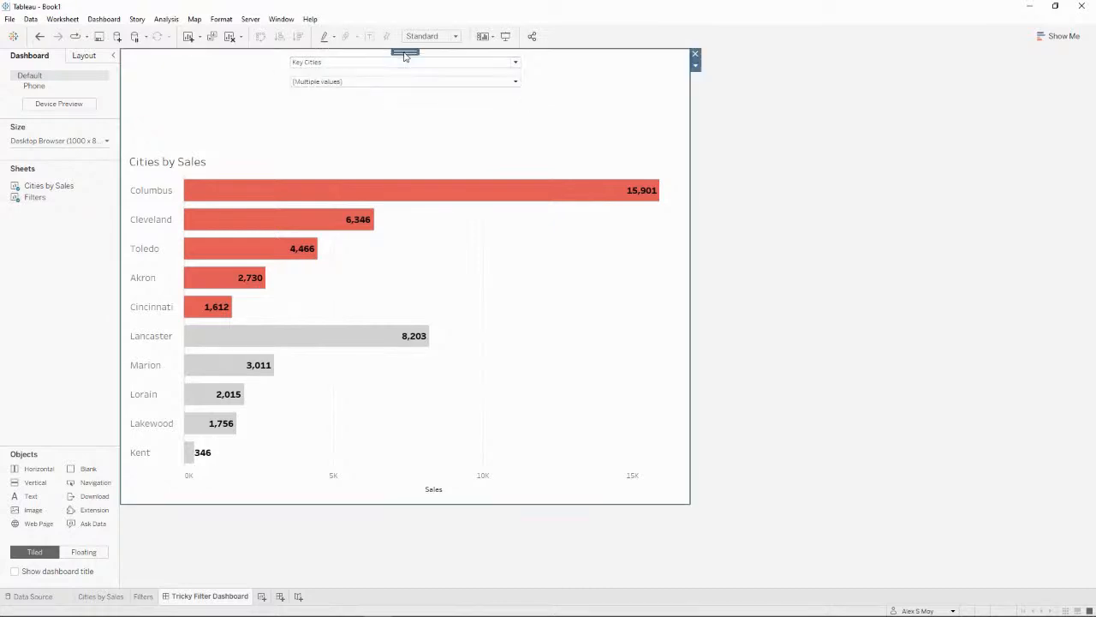
{"action": "left_click", "coordinate": [406, 69]}
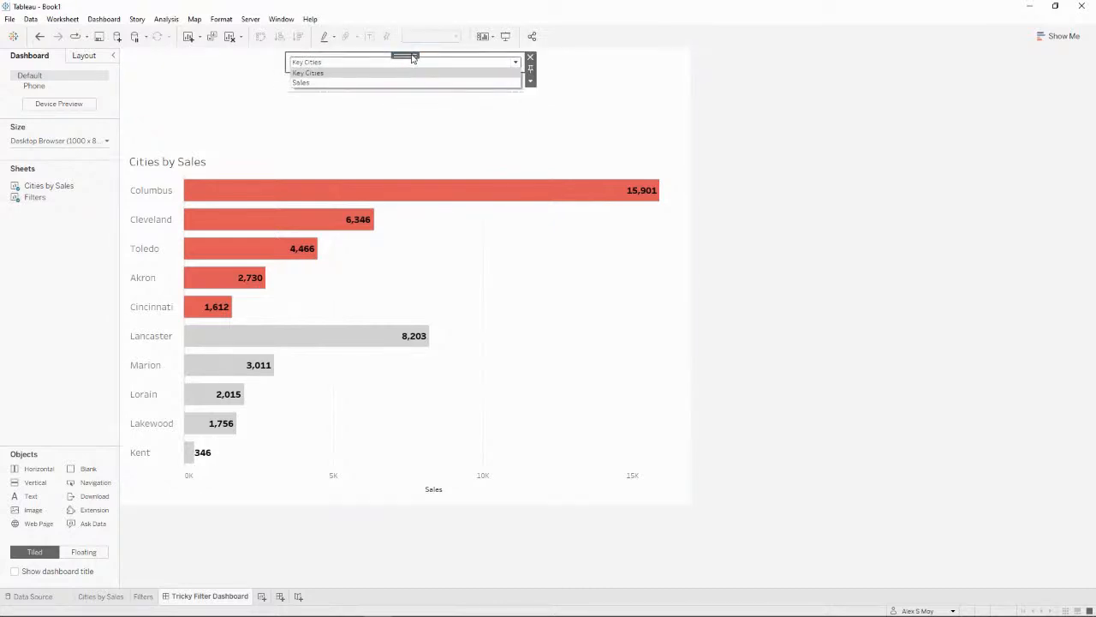
{"action": "left_click", "coordinate": [413, 58]}
{"action": "left_click_drag", "start_coordinate": [410, 55], "coordinate": [410, 108]}
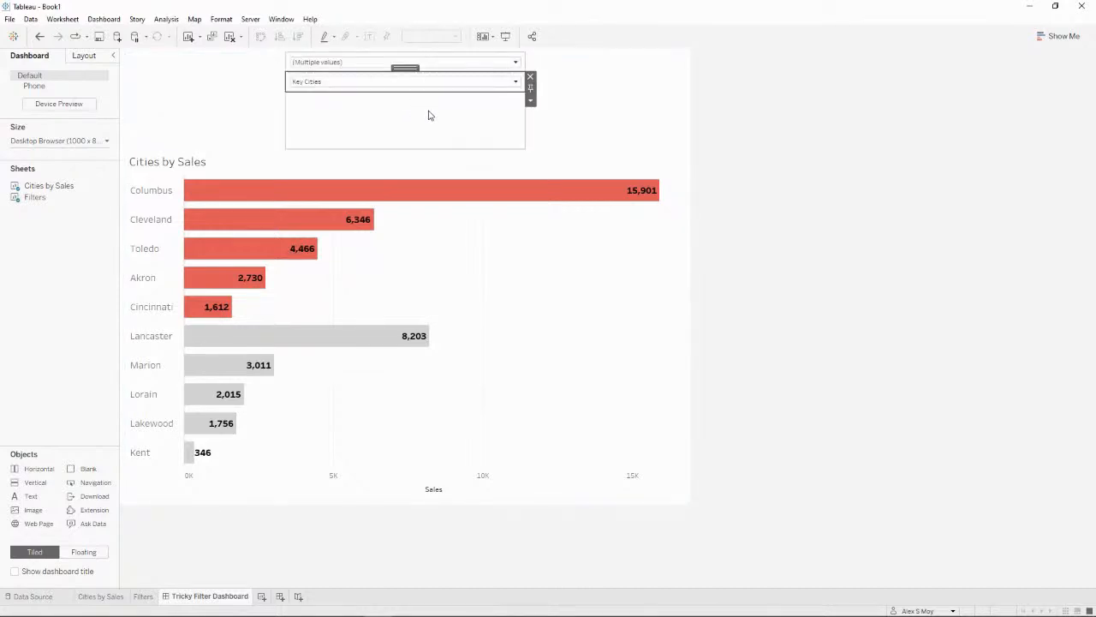
- Remove the blank object after the controls and insert a vertical container between the remaining blank and the controls
{"action": "left_click", "coordinate": [554, 113]}
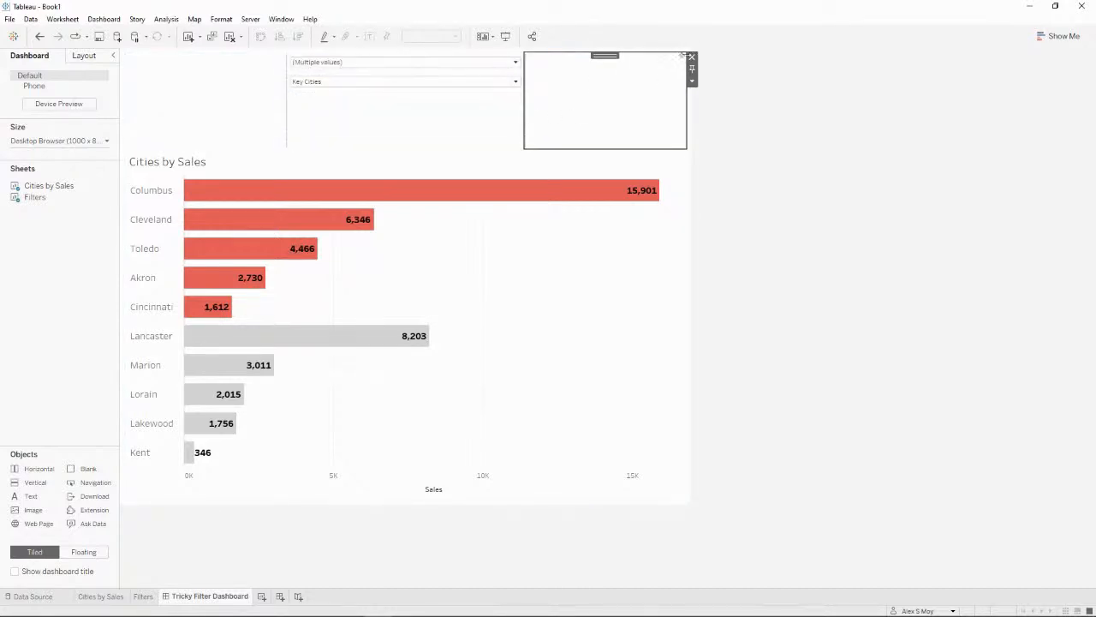
{"action": "mouse_move", "coordinate": [604, 55]}
{"action": "left_mouse_down"}
{"action": "mouse_move", "coordinate": [519, 120]}
{"action": "mouse_move", "coordinate": [212, 97]}
{"action": "mouse_move", "coordinate": [457, 120]}
{"action": "left_mouse_up"}
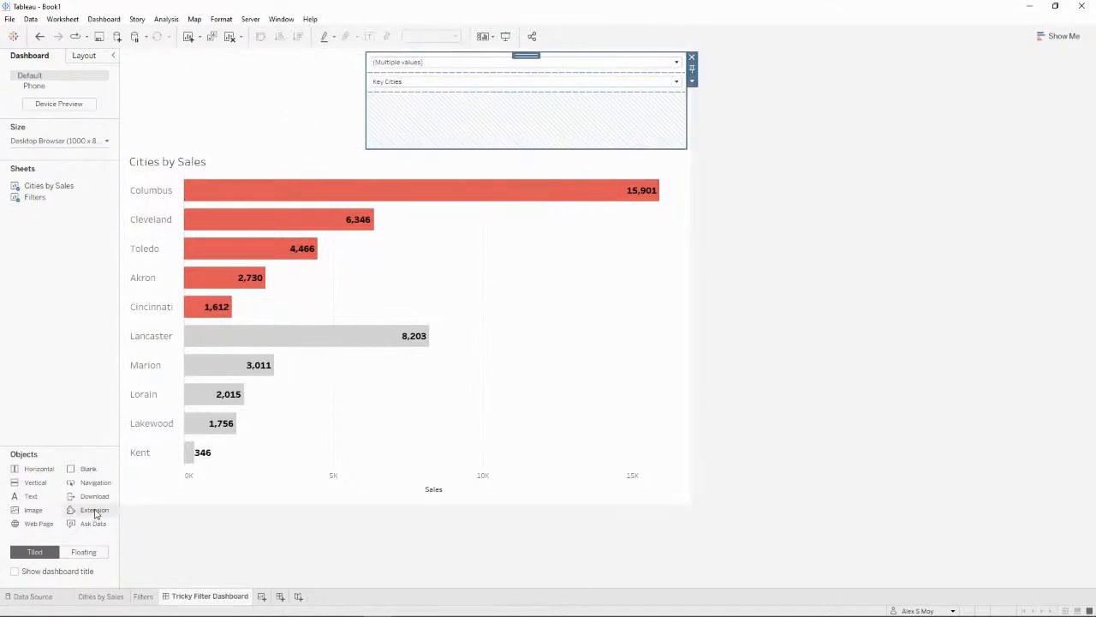
{"action": "left_click_drag", "start_coordinate": [51, 484], "coordinate": [368, 116]}
- Add a text object reading "Filter Cities" in black to the new vertical container
{"action": "left_click_drag", "start_coordinate": [31, 496], "coordinate": [337, 118]}
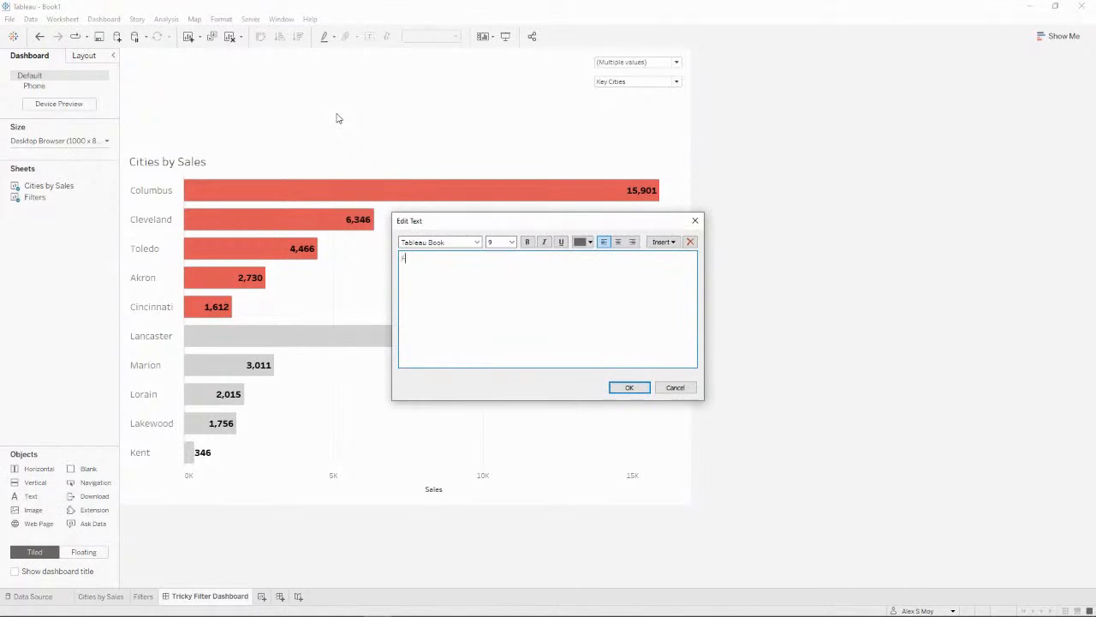
{"action": "type", "text": "Filter Cities"}
{"action": "key", "text": "ctrl+a"}
{"action": "left_click", "coordinate": [589, 242]}
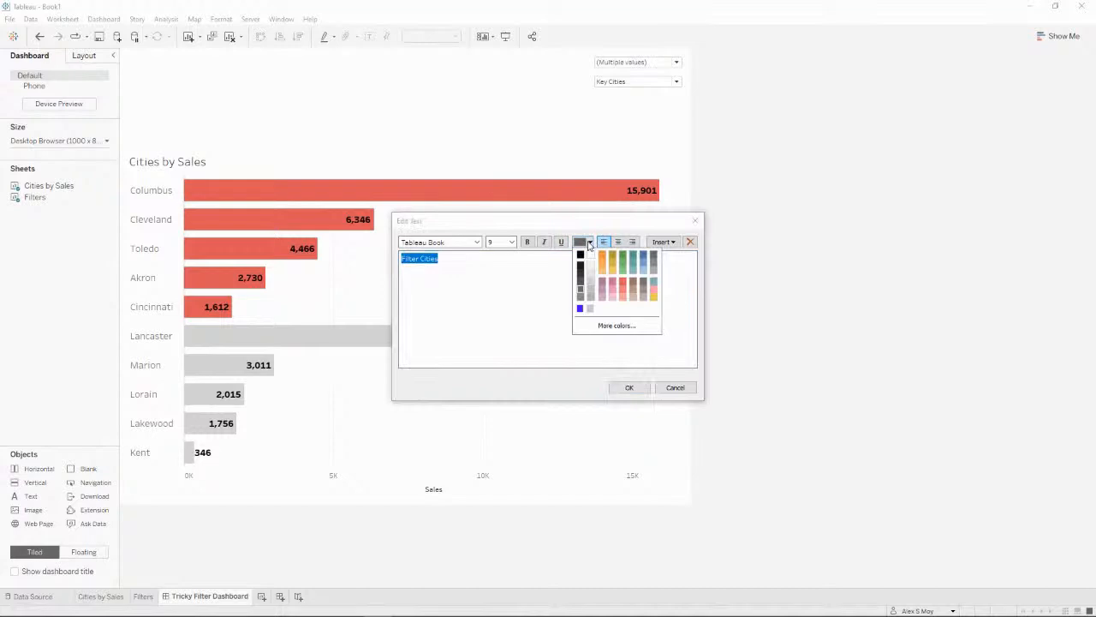
{"action": "left_click", "coordinate": [579, 255]}
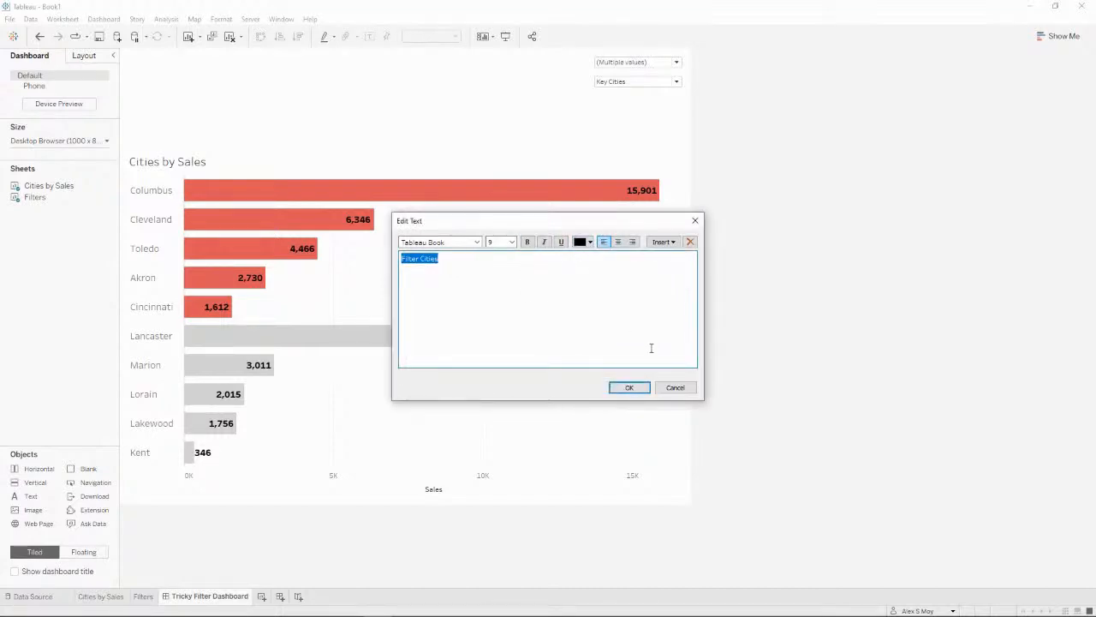
{"action": "left_click", "coordinate": [631, 387]}
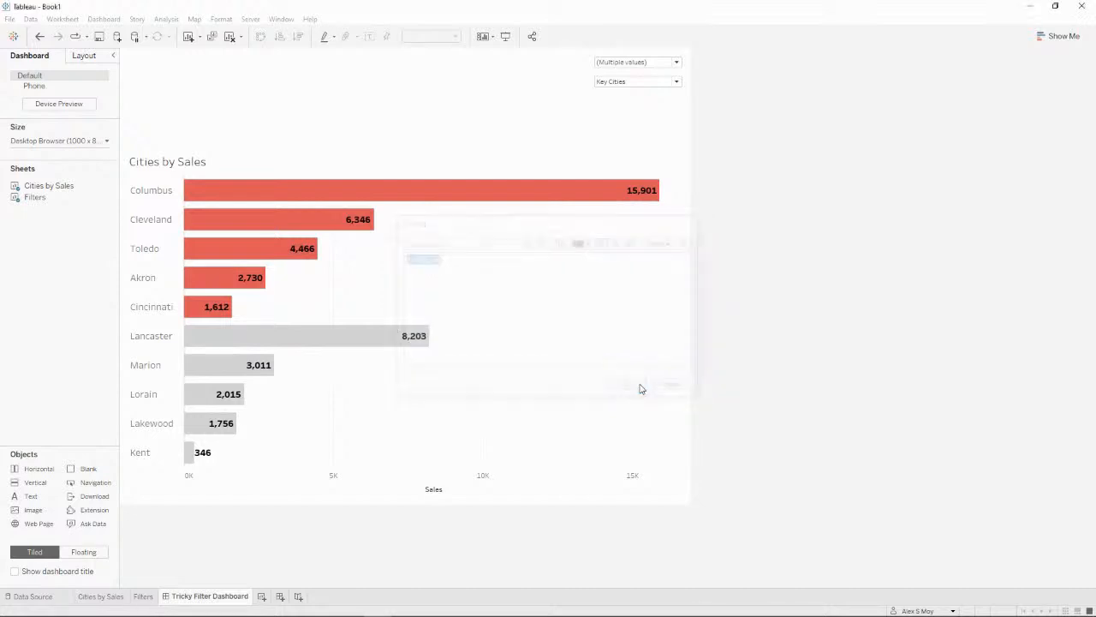
- Add a text object reading "Sort by" in black below the Filter Cities label
{"action": "left_click", "coordinate": [393, 110]}
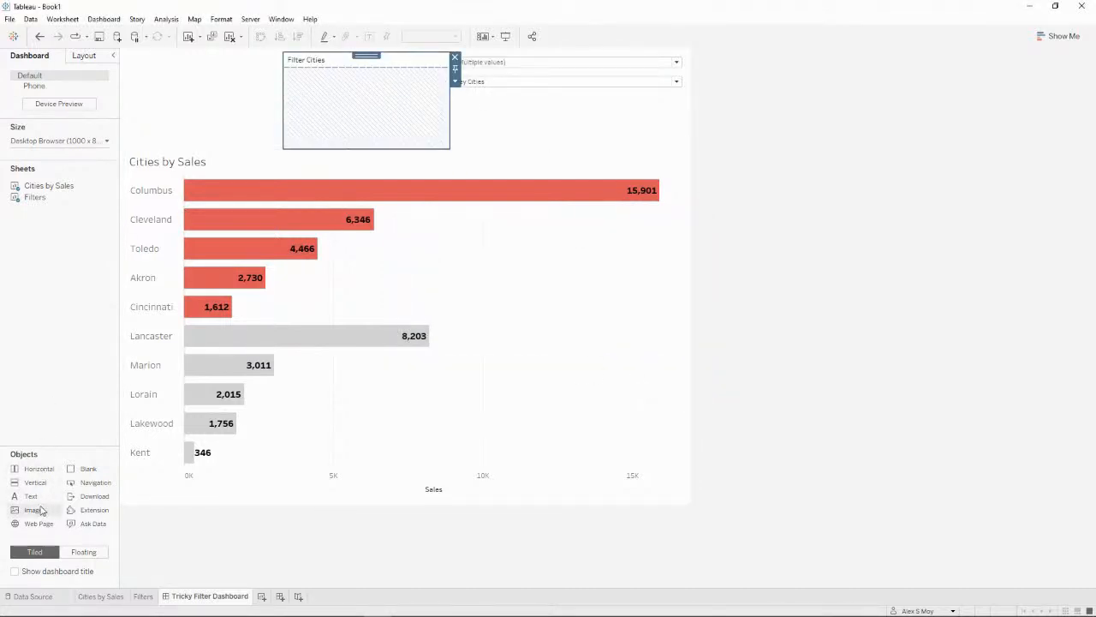
{"action": "left_click_drag", "start_coordinate": [35, 482], "coordinate": [365, 116]}
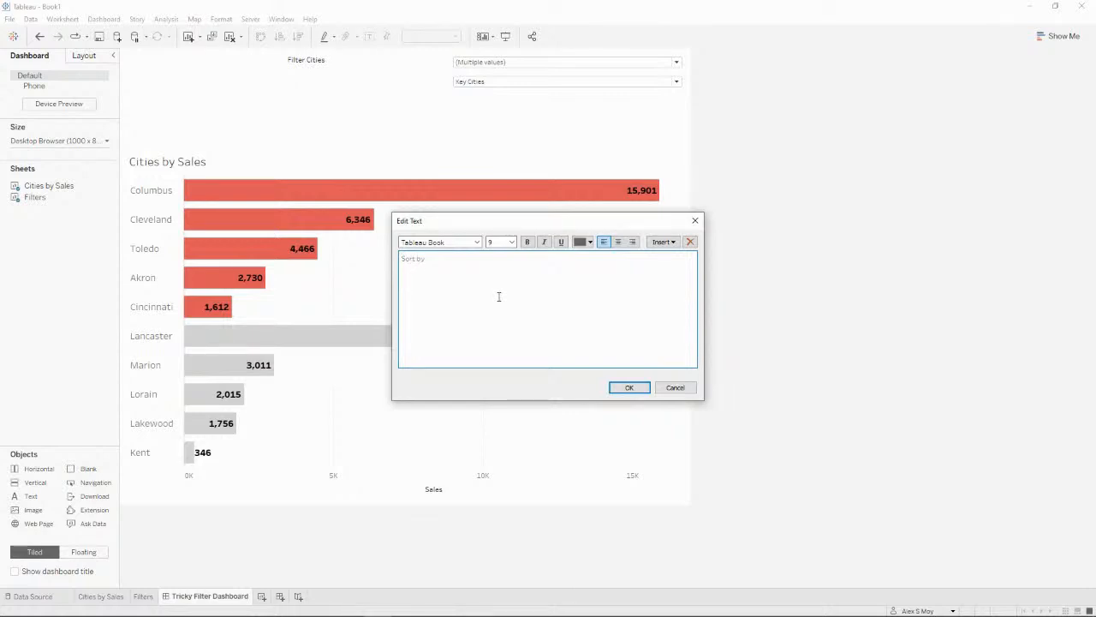
{"action": "type", "text": "Sort by"}
{"action": "key", "text": "ctrl+a"}
{"action": "left_click", "coordinate": [586, 243]}
{"action": "left_click", "coordinate": [579, 257]}
{"action": "left_click", "coordinate": [630, 388]}
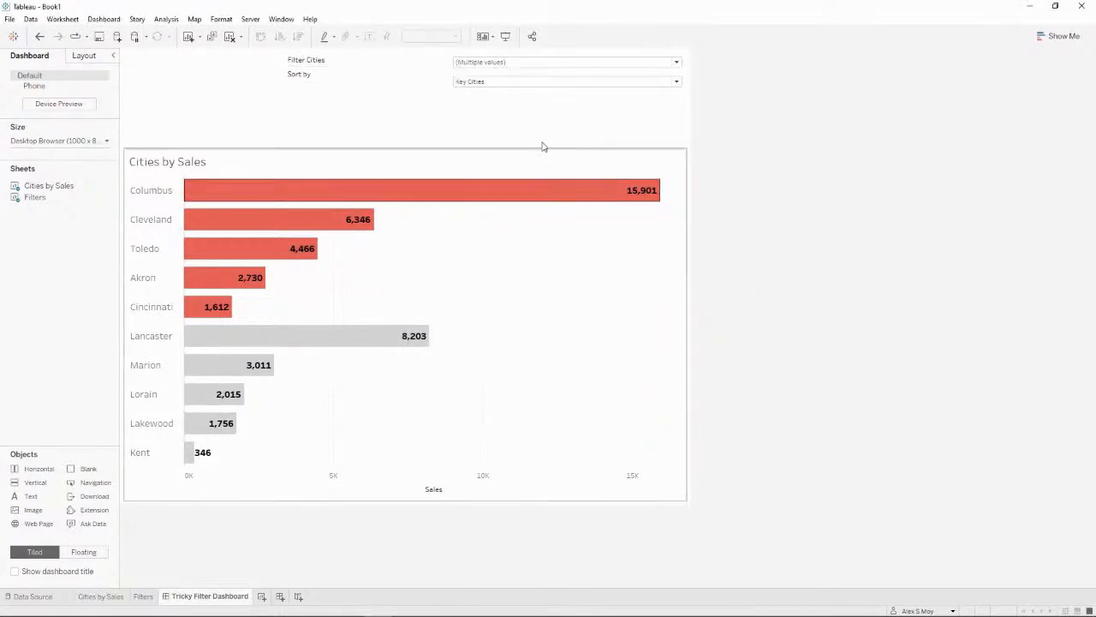
- Try distributing the contents of the label container and the controls container evenly
{"action": "left_click", "coordinate": [419, 91]}
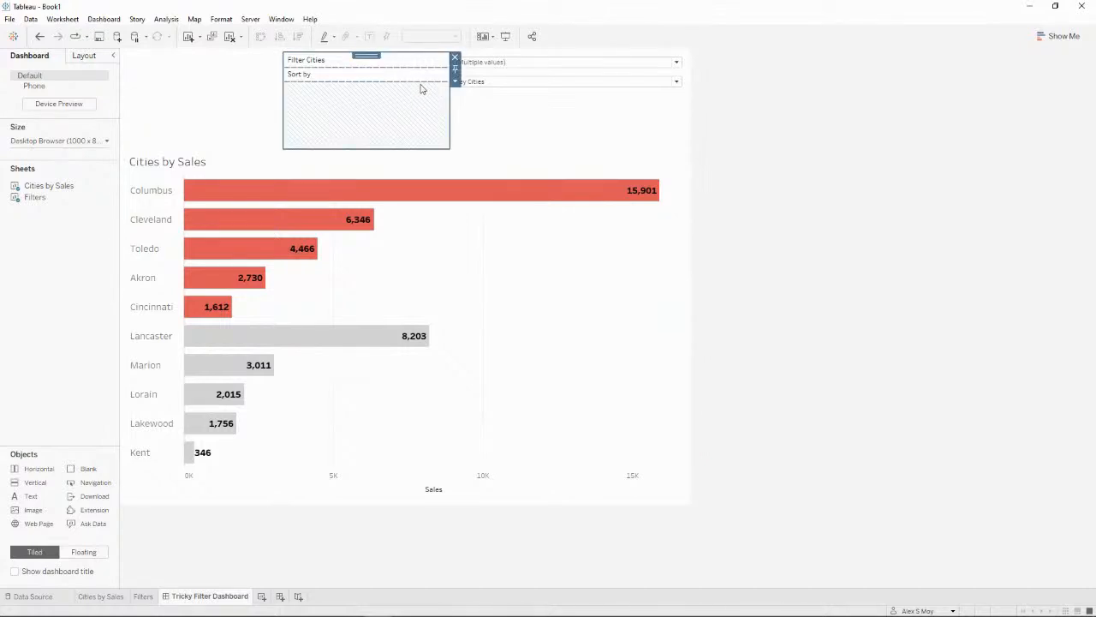
{"action": "left_click", "coordinate": [454, 81]}
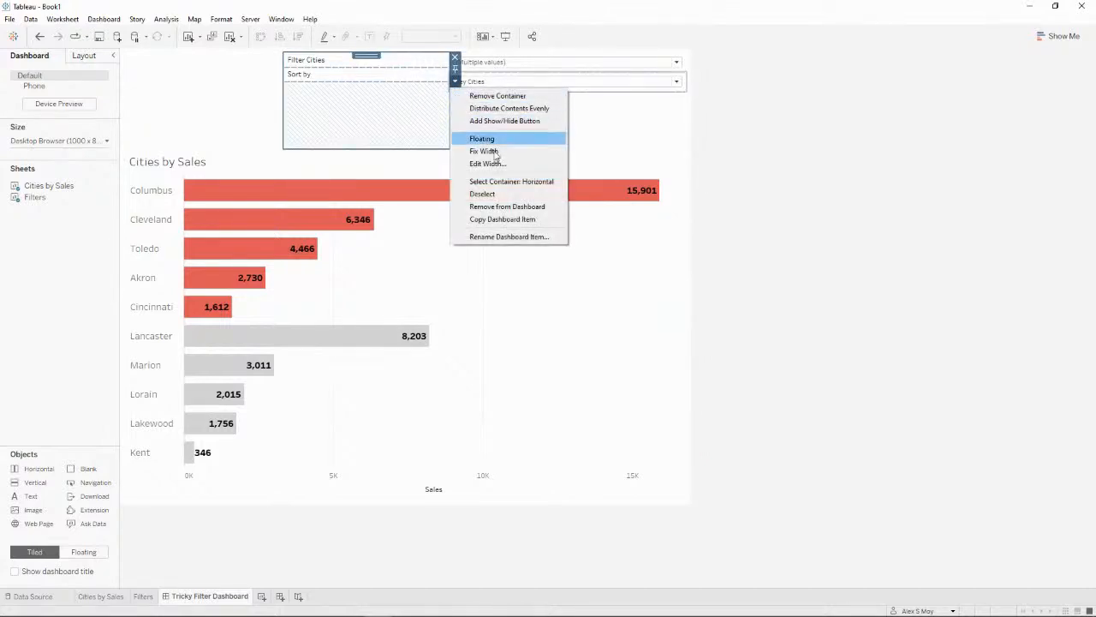
{"action": "left_click", "coordinate": [525, 110]}
{"action": "left_click", "coordinate": [530, 127]}
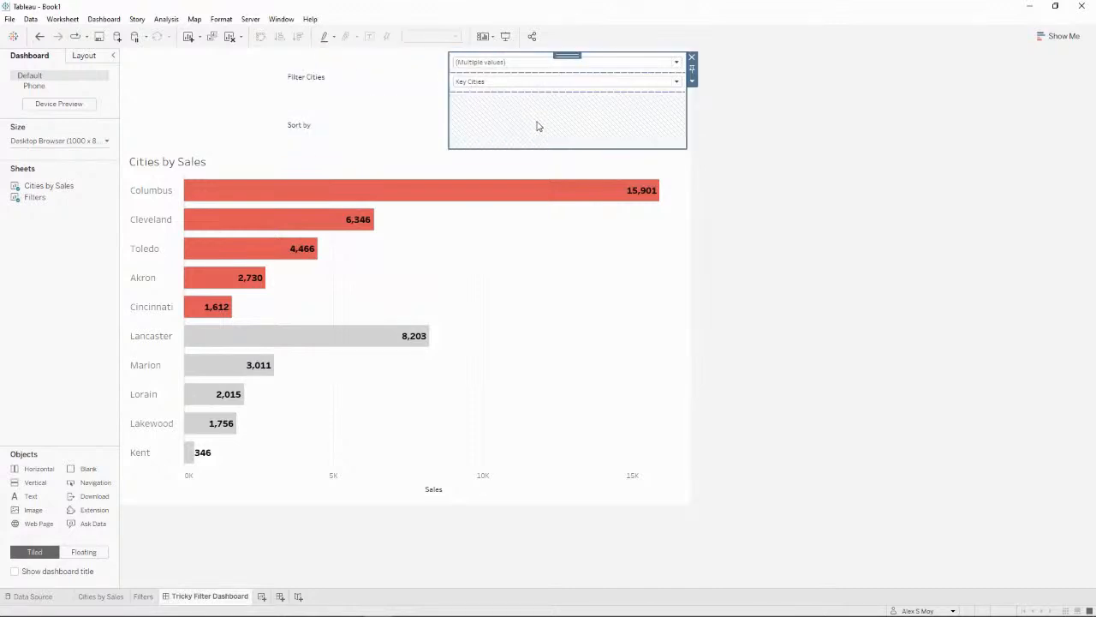
{"action": "left_click", "coordinate": [692, 81]}
{"action": "left_click", "coordinate": [741, 108]}
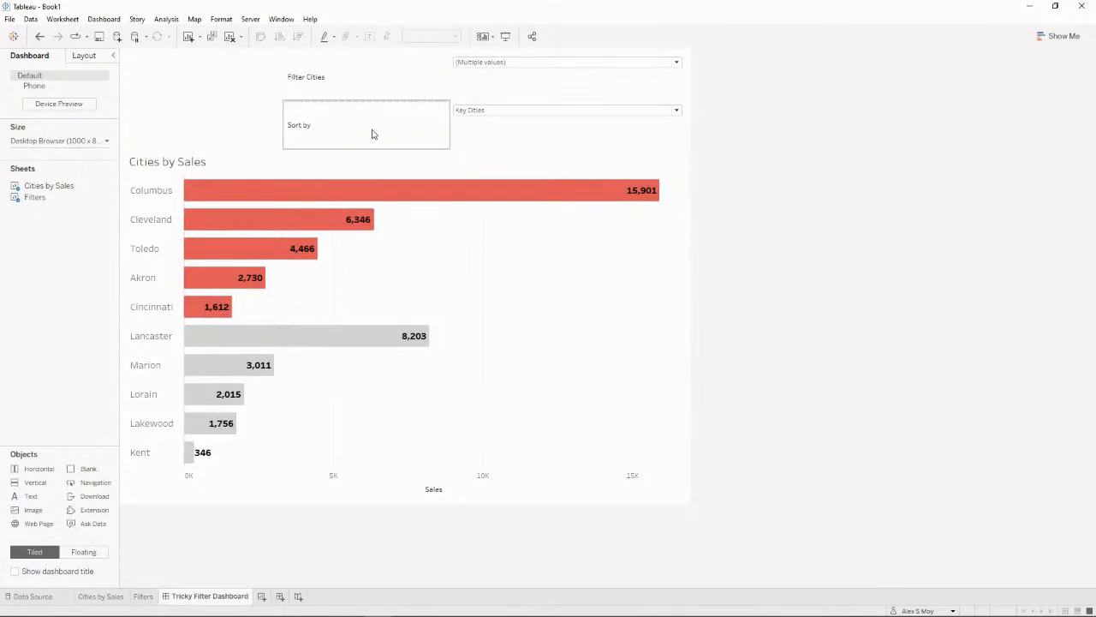
- Leave the Sort by text as it is and undo the even distribution of both containers' contents
{"action": "left_click", "coordinate": [399, 127]}
{"action": "right_click", "coordinate": [399, 126]}
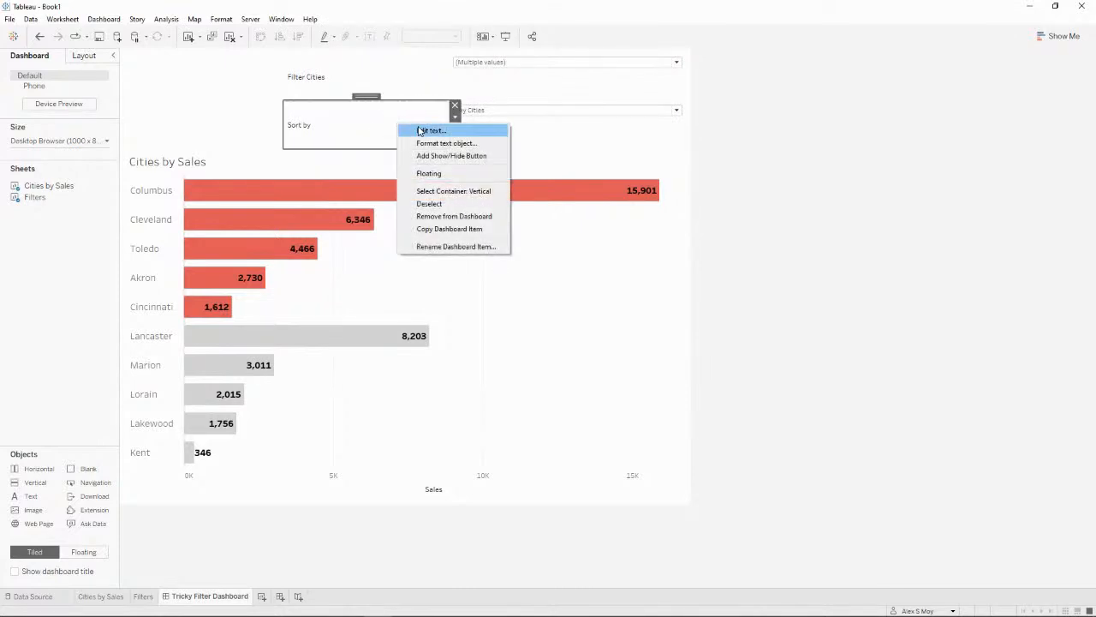
{"action": "left_click", "coordinate": [419, 130]}
{"action": "left_click", "coordinate": [681, 389]}
{"action": "left_click", "coordinate": [405, 83]}
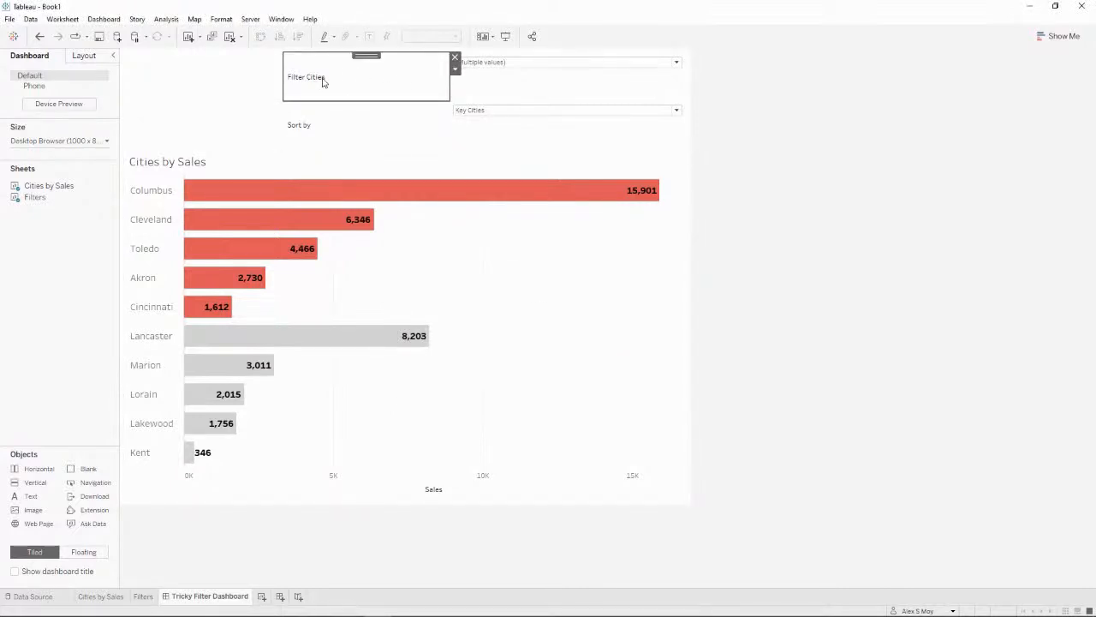
{"action": "key", "text": "ctrl+z"}
{"action": "key", "text": "ctrl+z"}
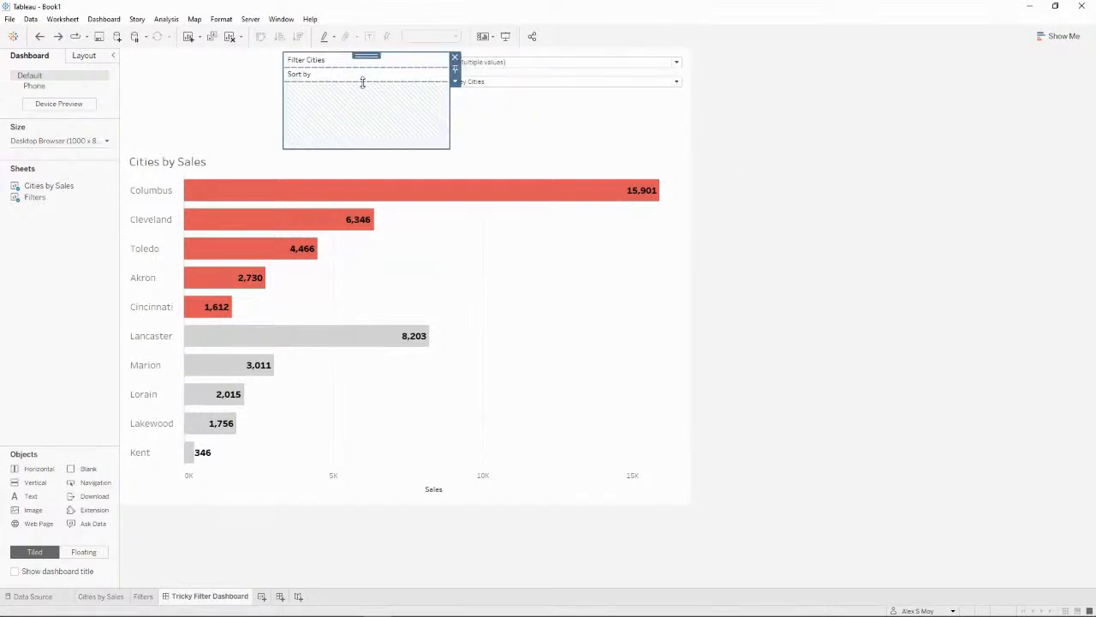
- Adjust the Sort by label's height to line up with its control, and narrow the controls container to widen the labels
{"action": "left_click_drag", "start_coordinate": [362, 83], "coordinate": [369, 69]}
{"action": "left_click", "coordinate": [380, 60]}
{"action": "left_click", "coordinate": [613, 120]}
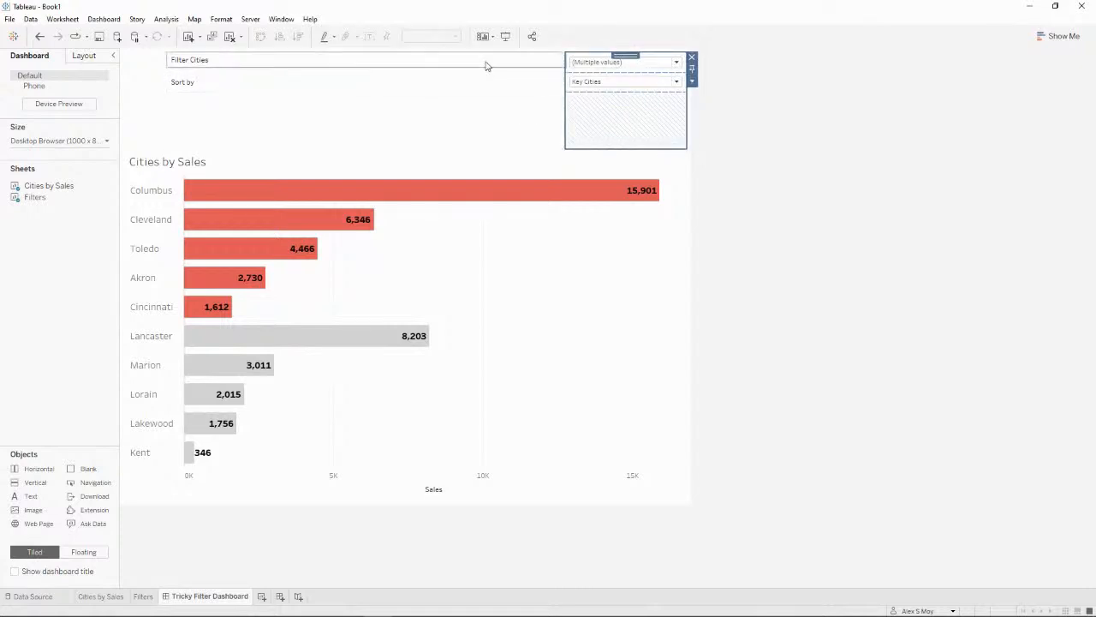
- Remove the remaining blank object beside the labels so they start at the chart's edge
{"action": "left_click", "coordinate": [476, 118]}
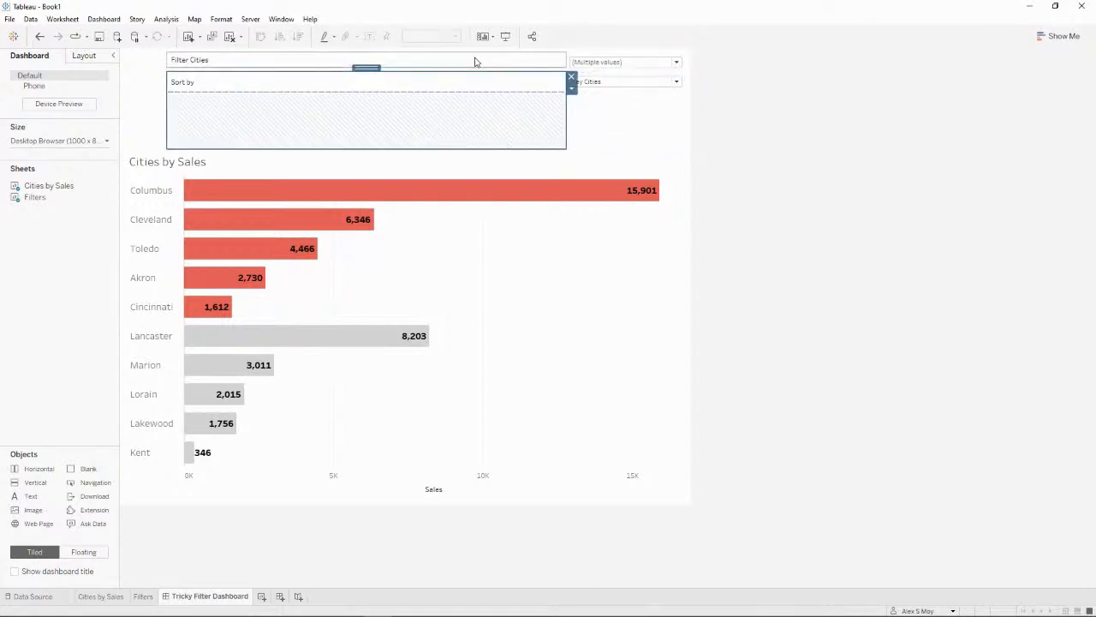
{"action": "left_click", "coordinate": [607, 127]}
{"action": "left_click", "coordinate": [156, 100]}
{"action": "left_click", "coordinate": [173, 58]}
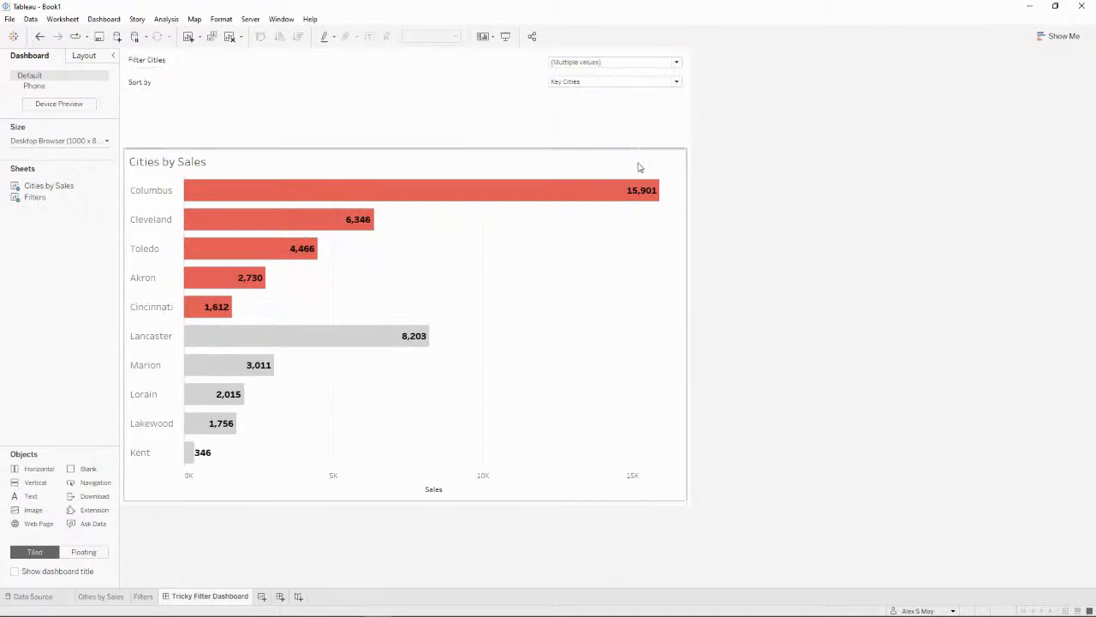
- Try to move the Filter Cities label into the Sort by label's container, and undo the move
{"action": "left_click", "coordinate": [590, 134]}
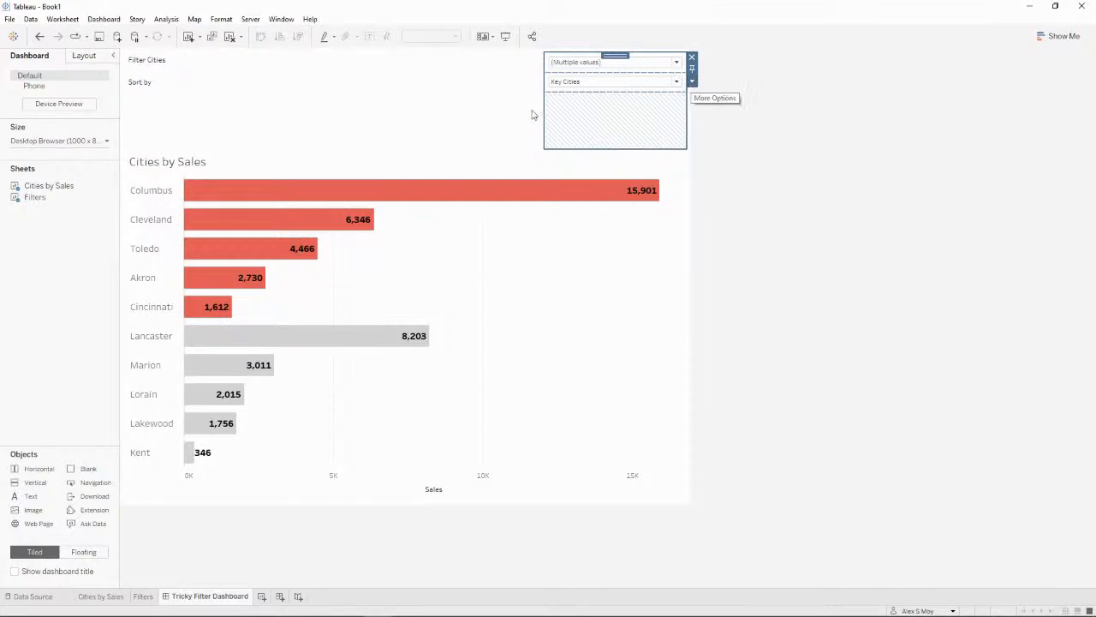
{"action": "left_click", "coordinate": [505, 135]}
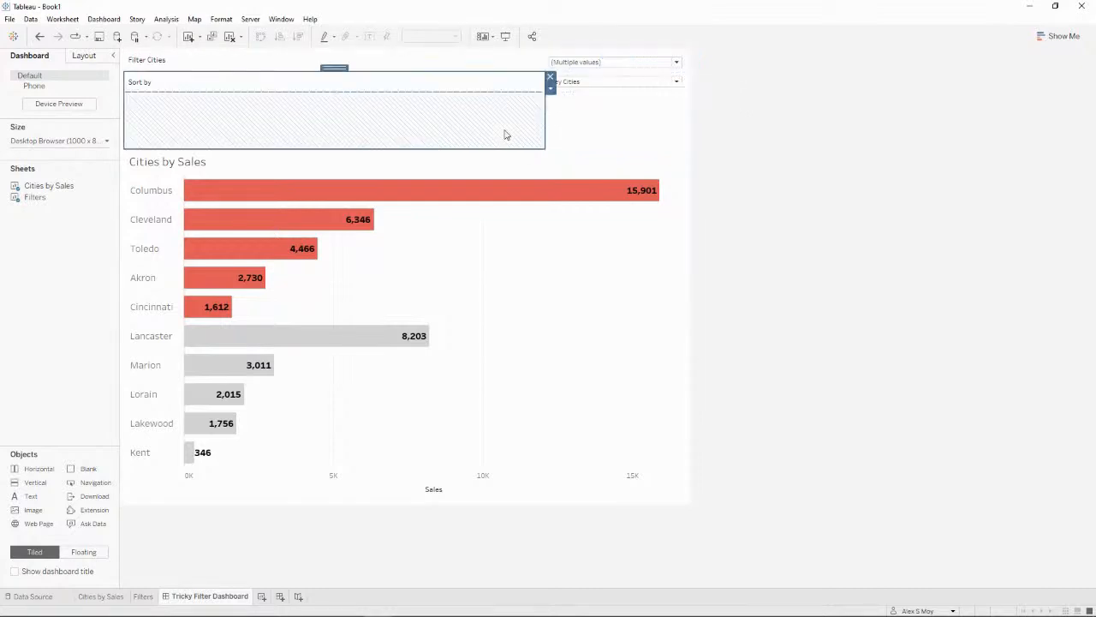
{"action": "left_click", "coordinate": [456, 65]}
{"action": "left_click_drag", "start_coordinate": [334, 54], "coordinate": [335, 100]}
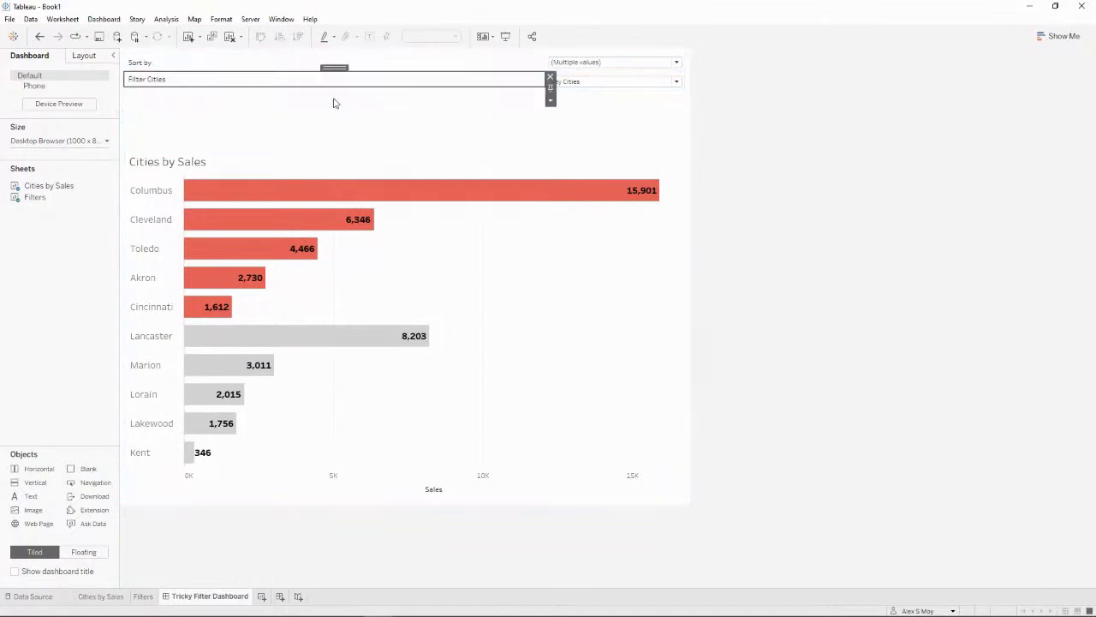
{"action": "left_click", "coordinate": [385, 66]}
{"action": "left_click_drag", "start_coordinate": [331, 54], "coordinate": [334, 83]}
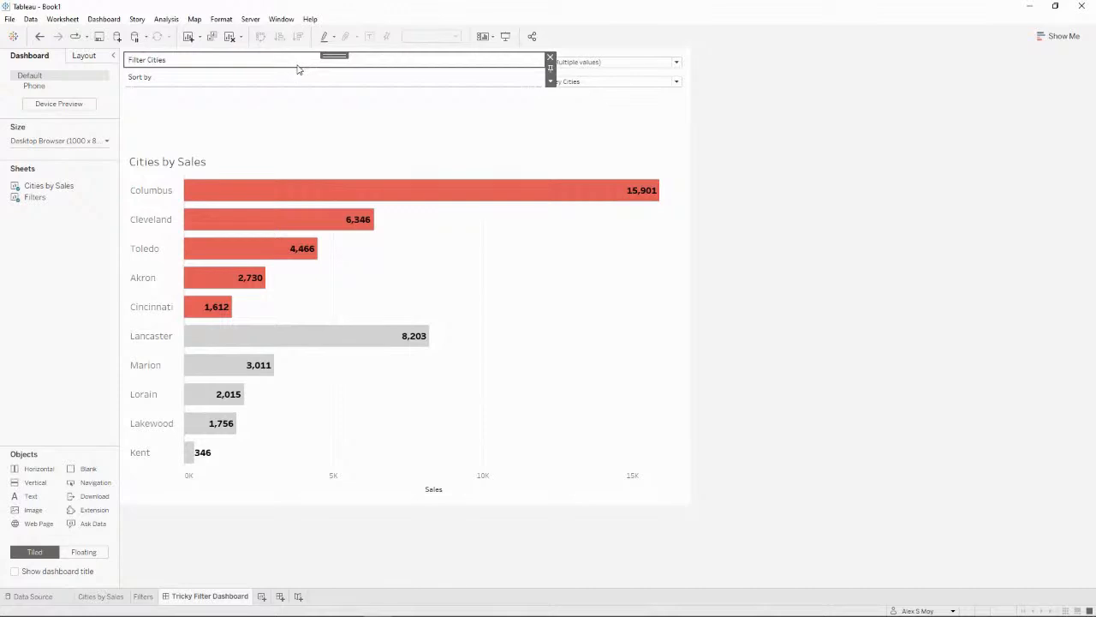
{"action": "left_click_drag", "start_coordinate": [296, 67], "coordinate": [297, 70]}
{"action": "left_click", "coordinate": [392, 125]}
{"action": "left_click", "coordinate": [398, 64]}
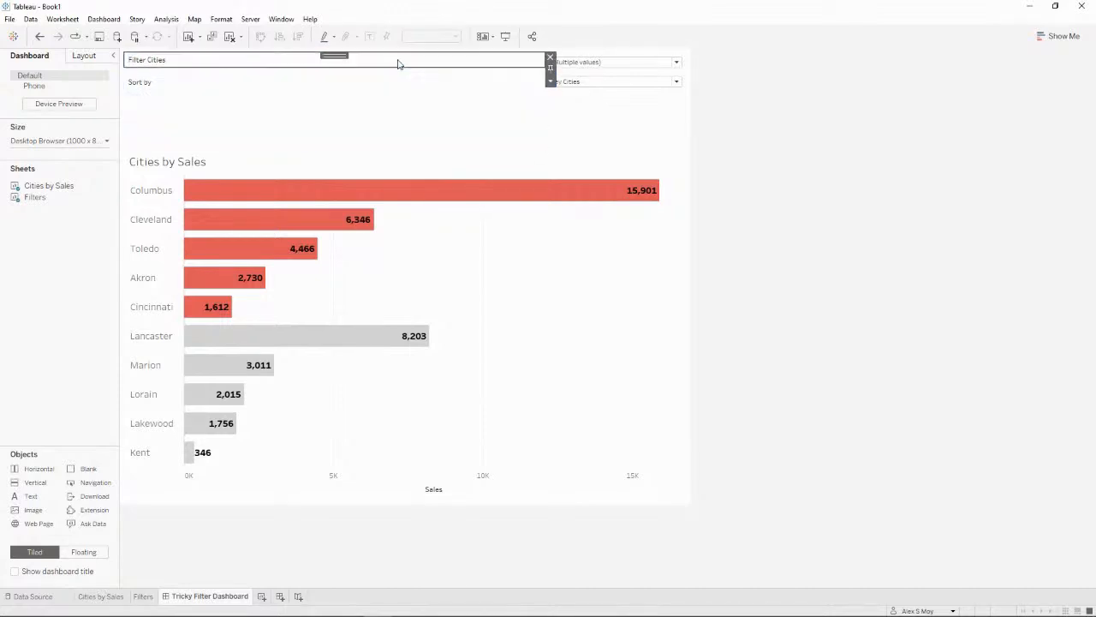
- Examine how the containers around the Filter Cities and Sort by labels are nested, down to the inner tiled container in the item hierarchy
{"action": "left_click", "coordinate": [551, 82]}
{"action": "left_click", "coordinate": [609, 182]}
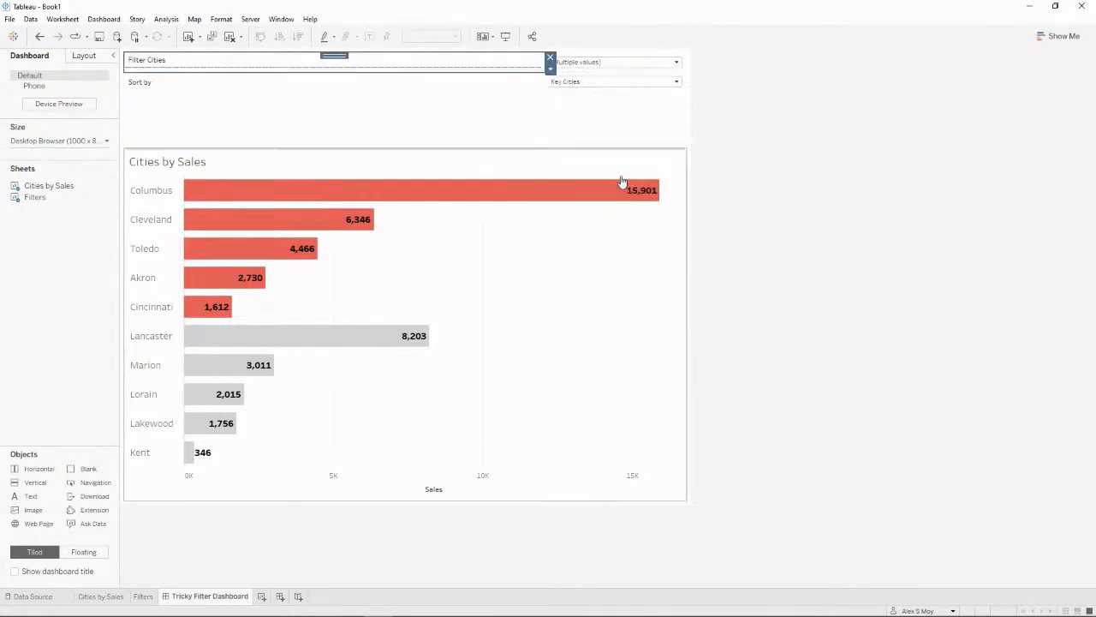
{"action": "left_click", "coordinate": [379, 118]}
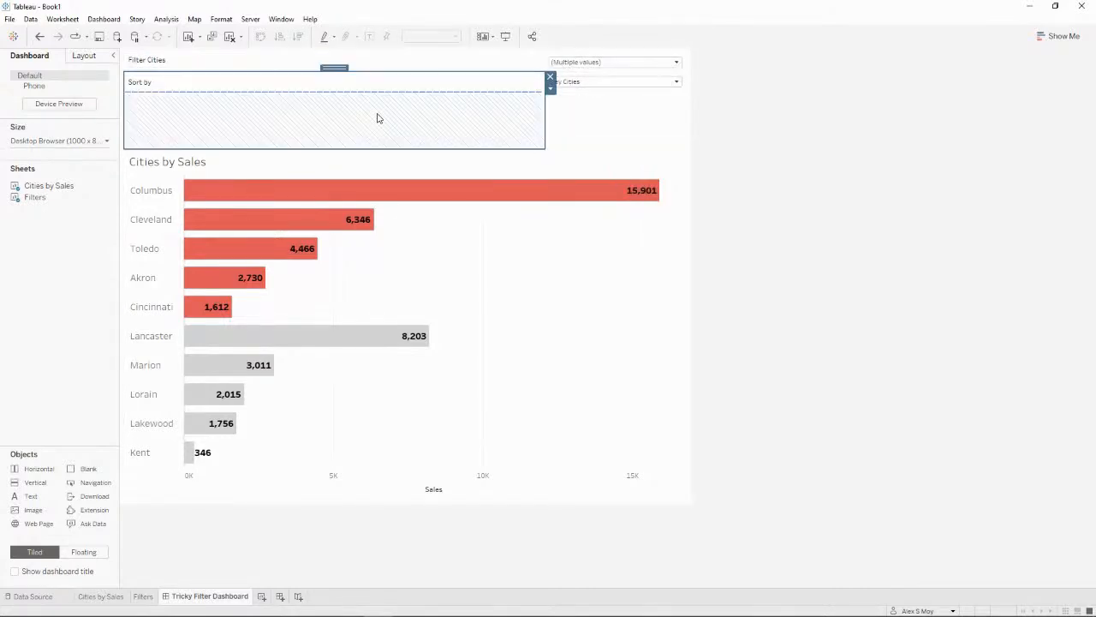
{"action": "left_click", "coordinate": [396, 65]}
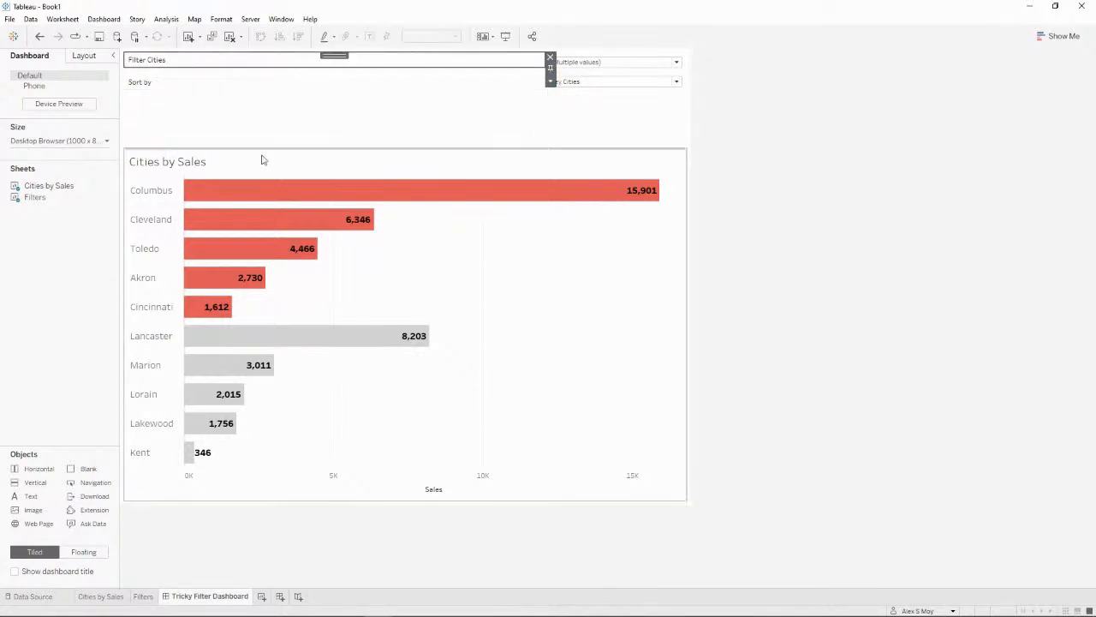
{"action": "left_click", "coordinate": [96, 59]}
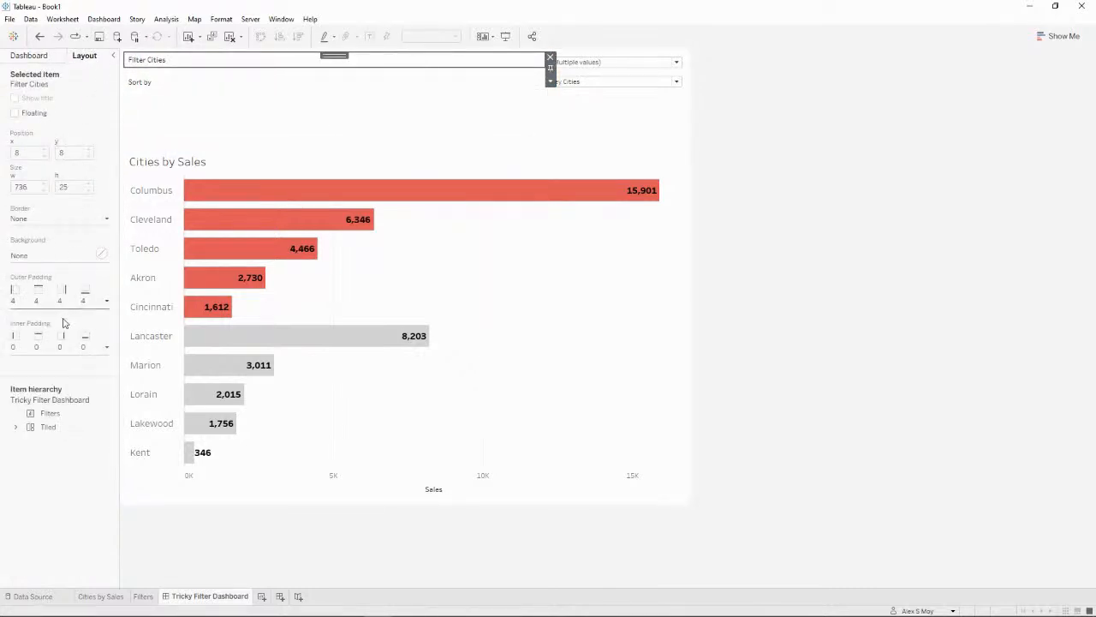
{"action": "left_click", "coordinate": [16, 427]}
{"action": "left_click", "coordinate": [27, 441]}
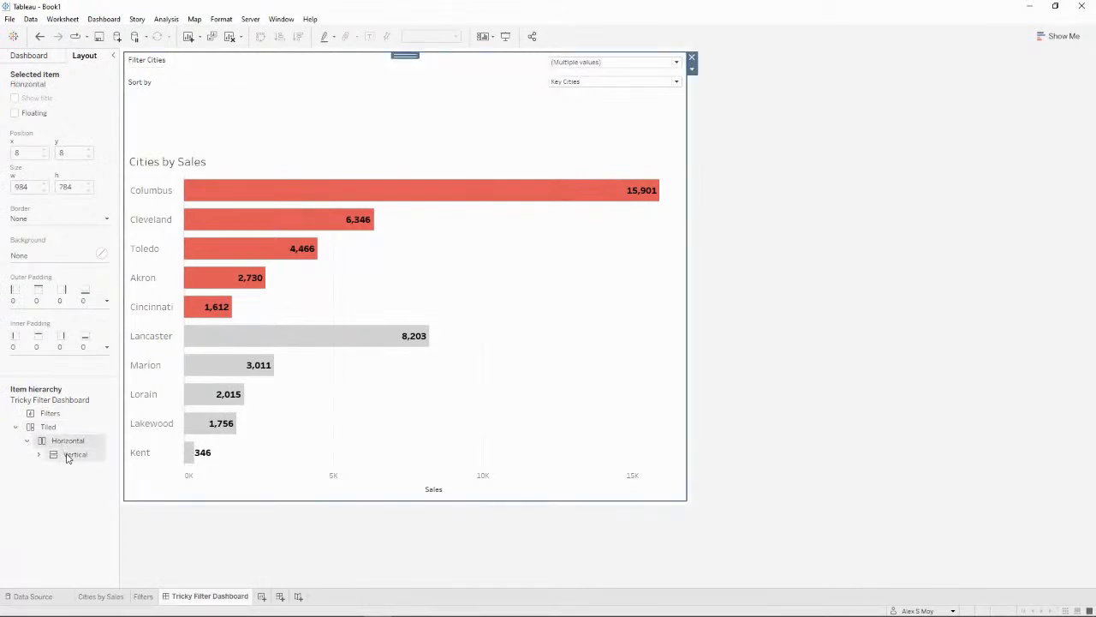
{"action": "left_click", "coordinate": [70, 456]}
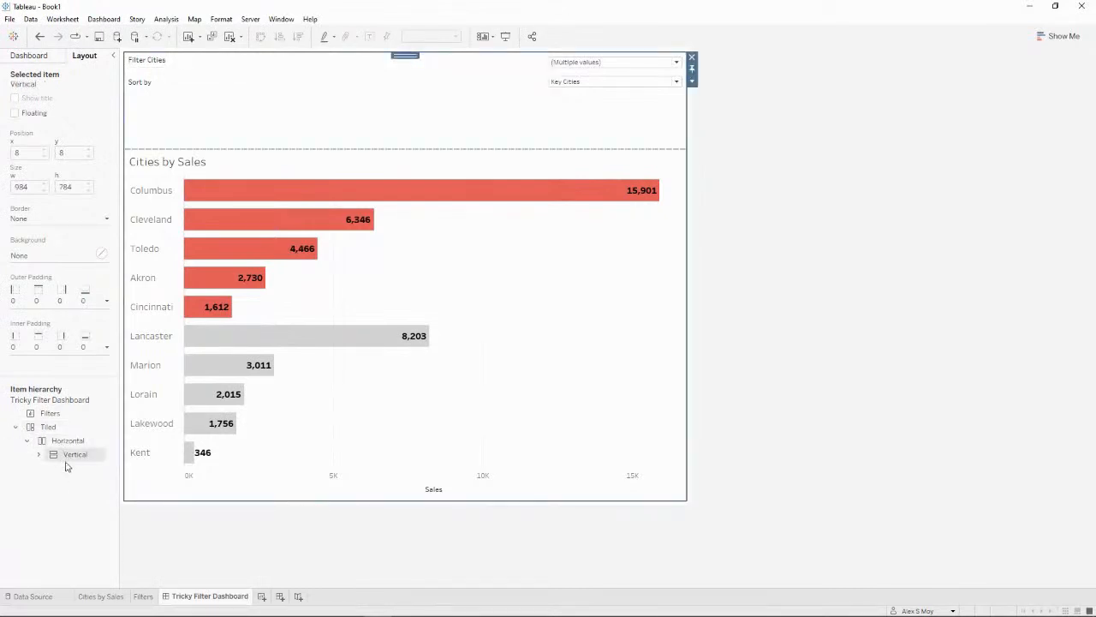
{"action": "left_click", "coordinate": [39, 455]}
{"action": "left_click", "coordinate": [78, 469]}
{"action": "left_click", "coordinate": [50, 468]}
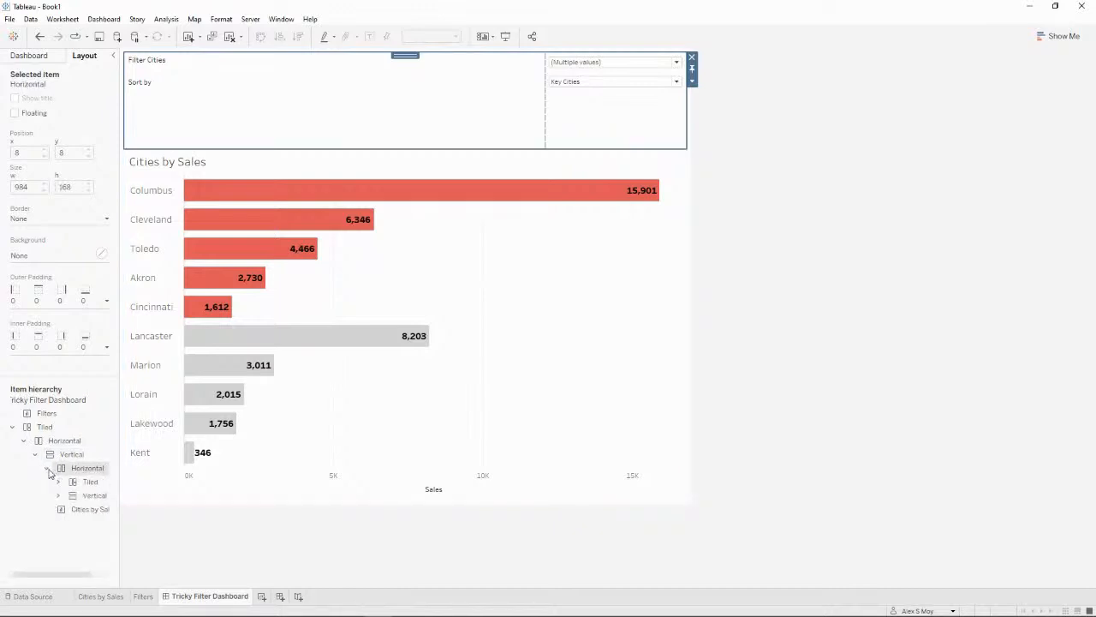
{"action": "left_click", "coordinate": [83, 482]}
{"action": "left_click", "coordinate": [63, 484]}
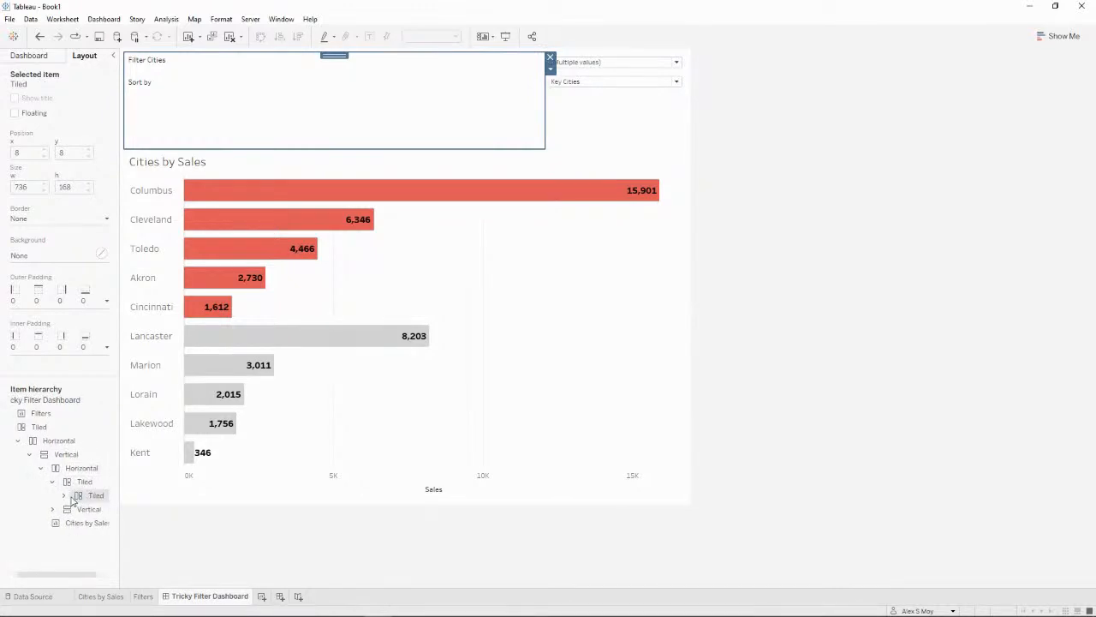
{"action": "left_click", "coordinate": [63, 495]}
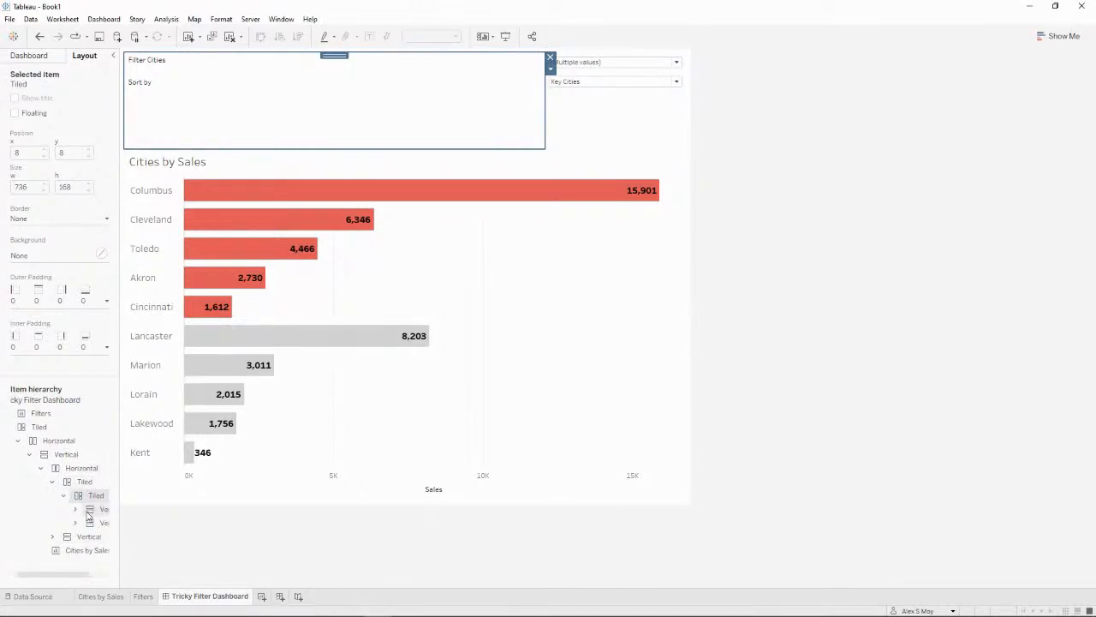
- Move the Filter Cities label out of its own vertical container into the one that holds Sort by
{"action": "left_click", "coordinate": [88, 512]}
{"action": "left_click", "coordinate": [90, 524]}
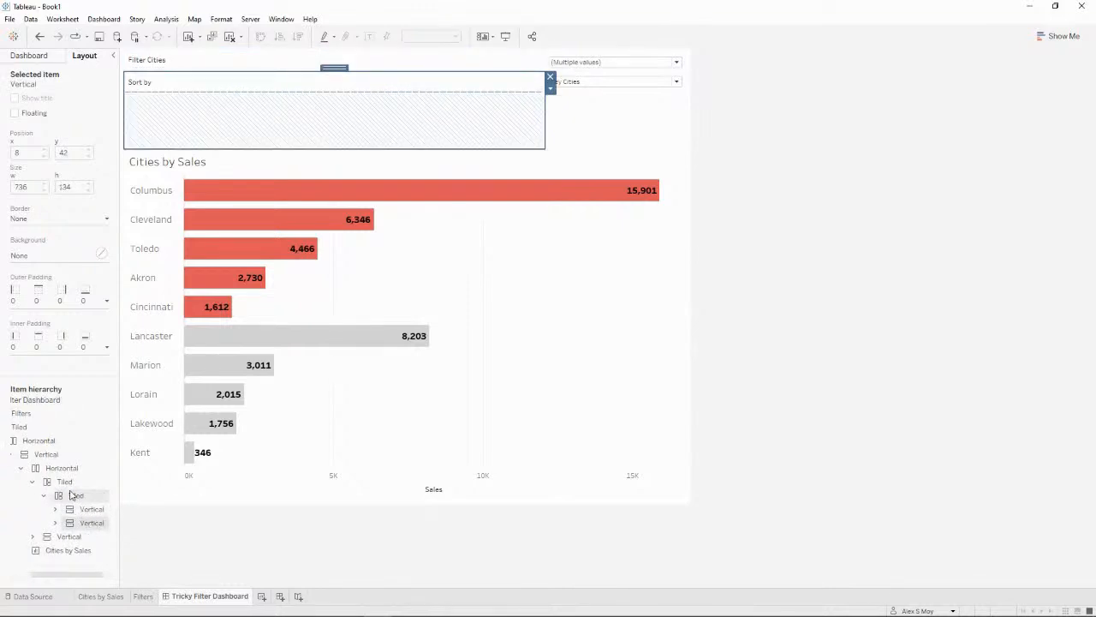
{"action": "left_click", "coordinate": [56, 509]}
{"action": "left_click", "coordinate": [56, 537]}
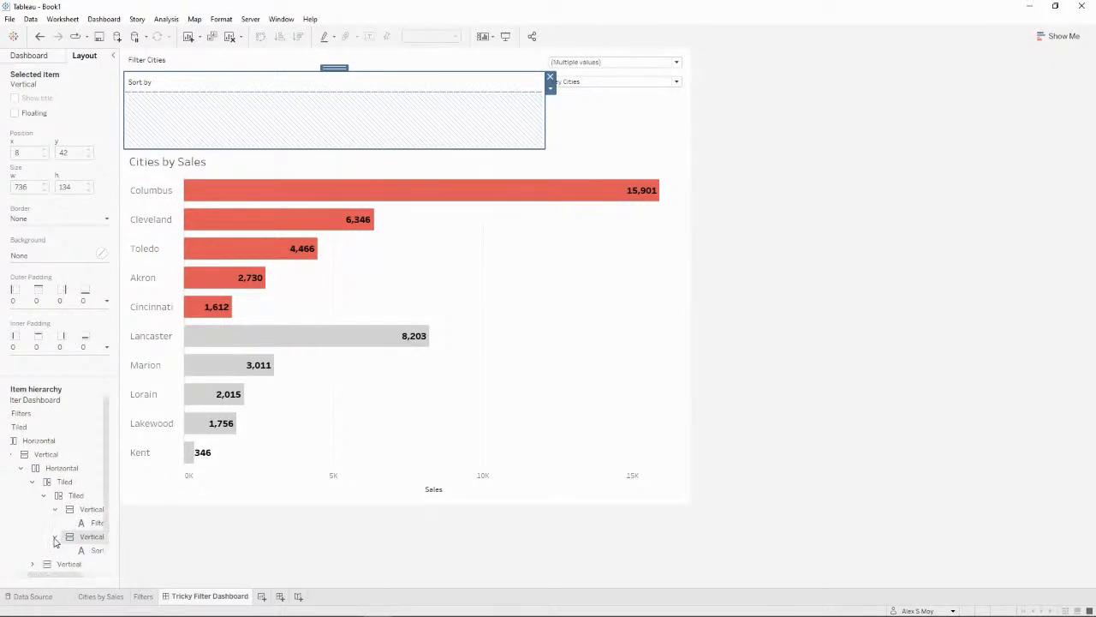
{"action": "left_click", "coordinate": [90, 524]}
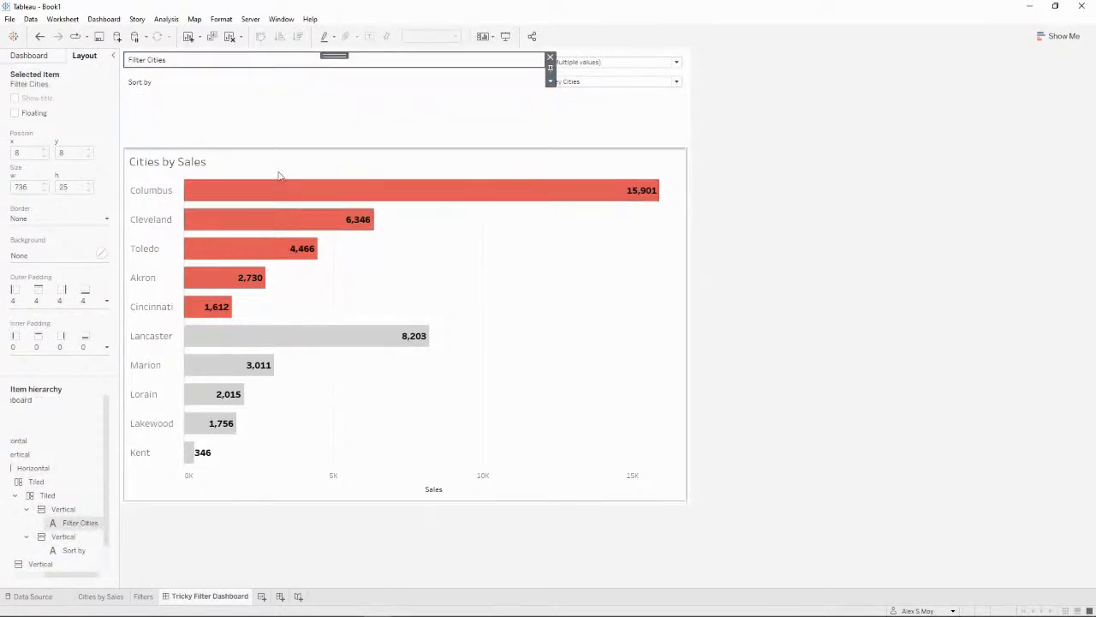
{"action": "left_click_drag", "start_coordinate": [335, 54], "coordinate": [339, 111]}
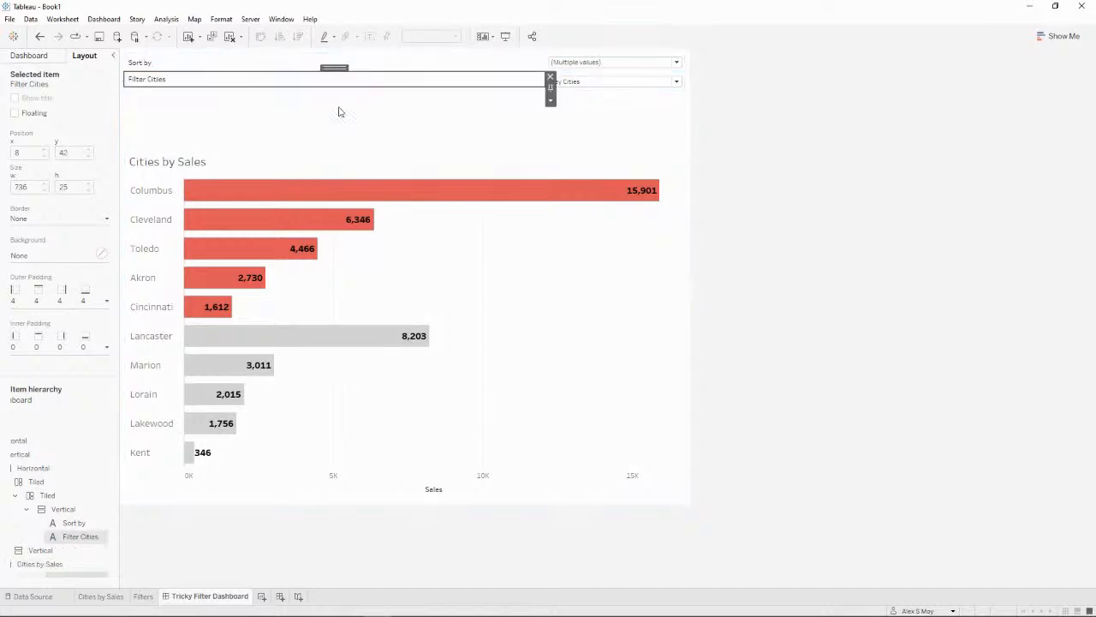
- Remove the two nested tiled containers around the labels' vertical container while keeping the labels
{"action": "left_click", "coordinate": [51, 500]}
{"action": "right_click", "coordinate": [51, 499]}
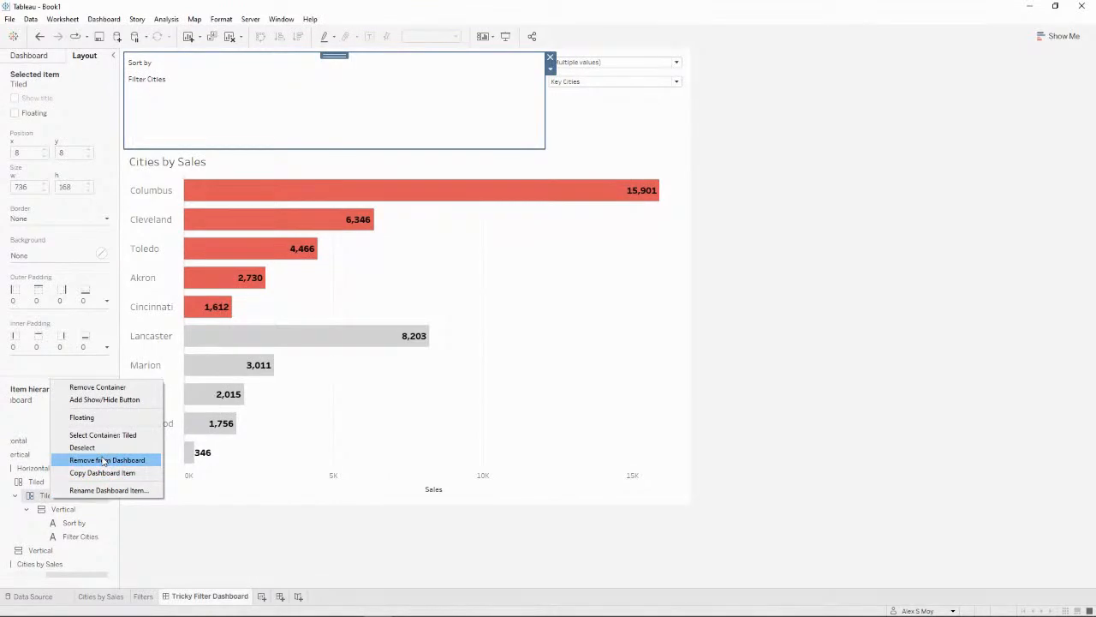
{"action": "left_click", "coordinate": [107, 387]}
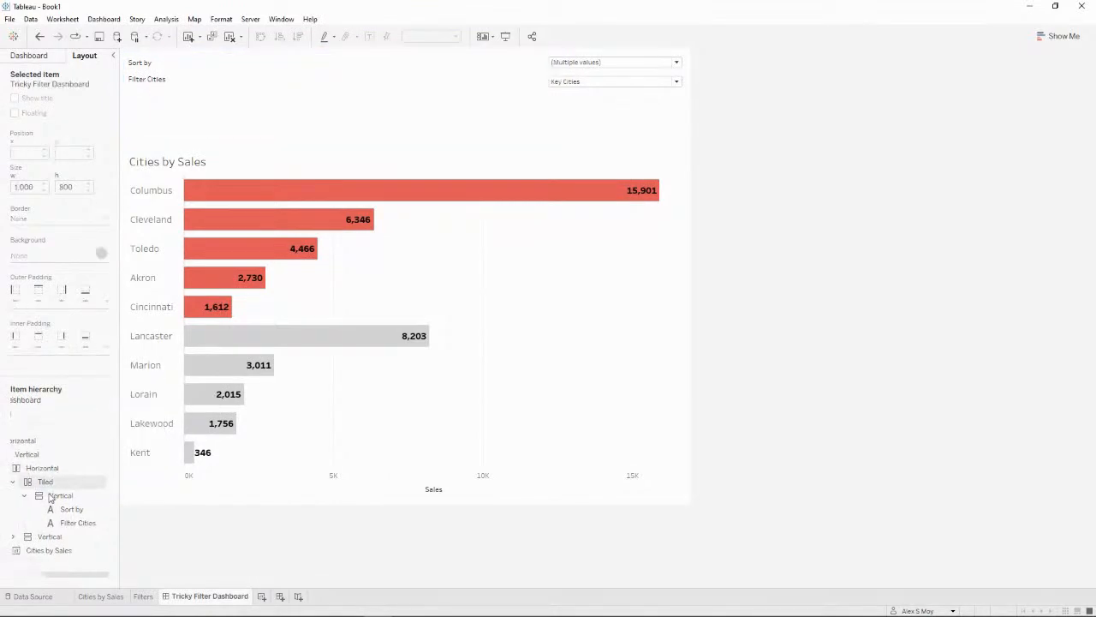
{"action": "right_click", "coordinate": [48, 485]}
{"action": "left_click", "coordinate": [86, 347]}
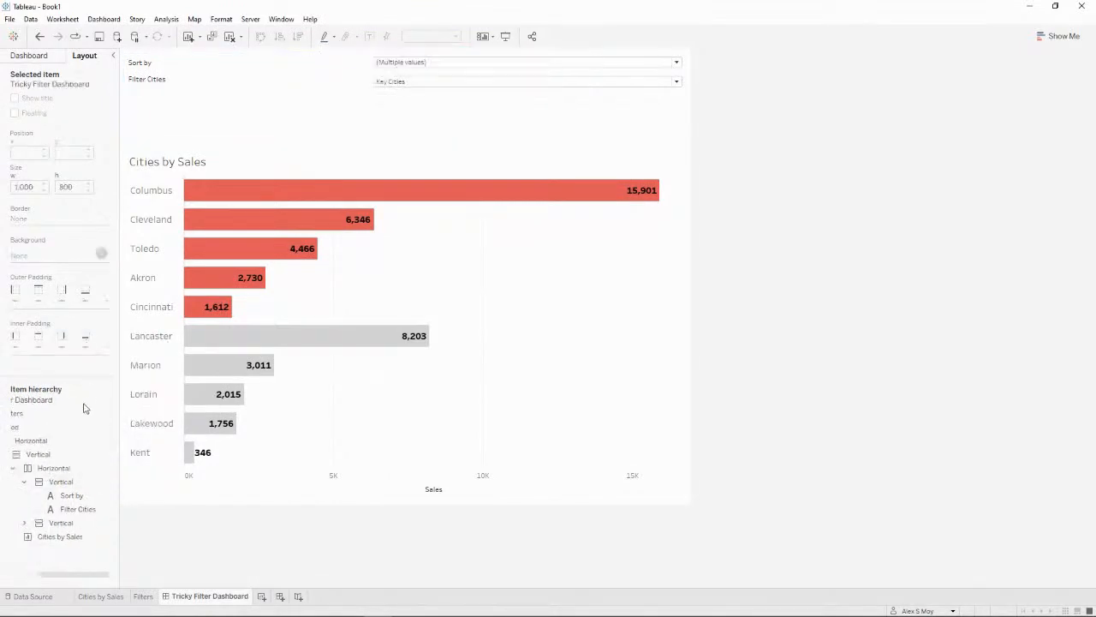
- Match the second label row's height to its control and place Filter Cities above Sort by in the labels container
{"action": "left_click", "coordinate": [55, 488]}
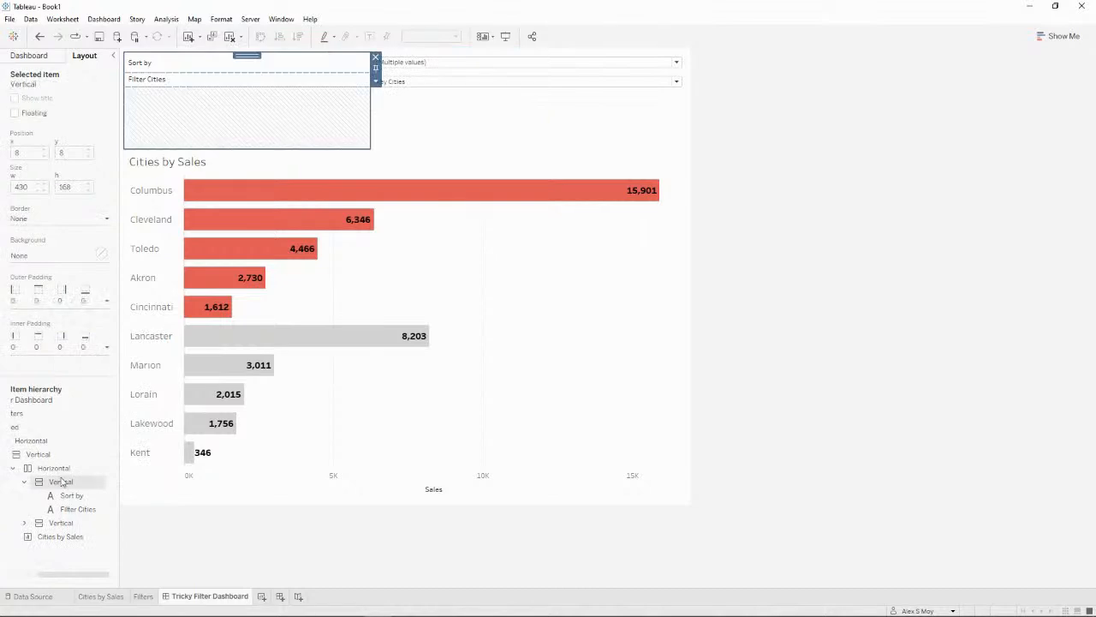
{"action": "left_click", "coordinate": [243, 85]}
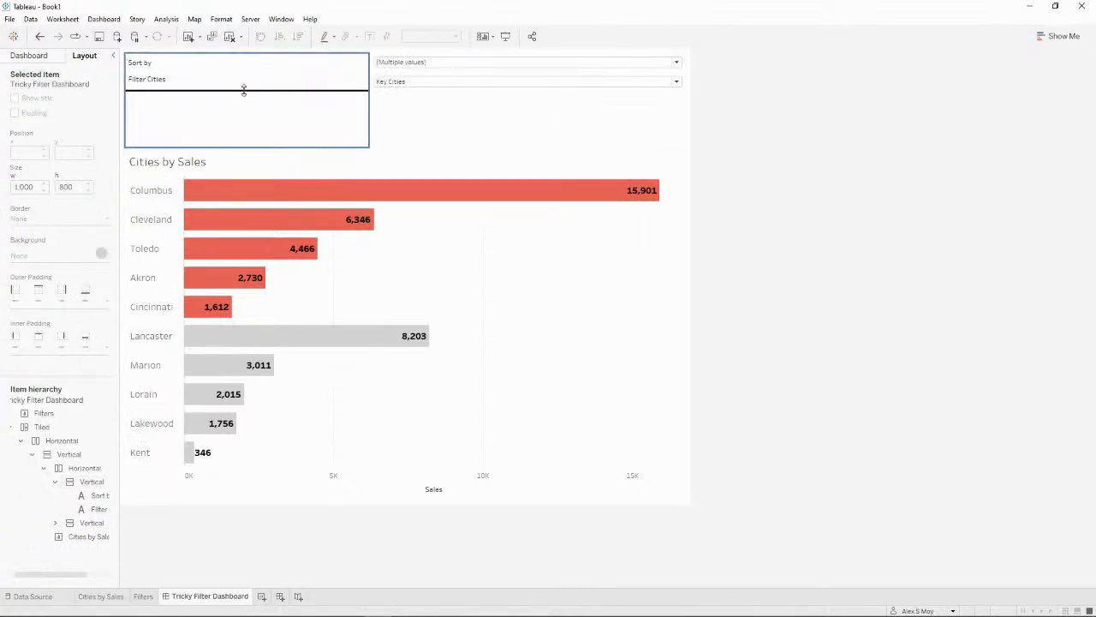
{"action": "left_click", "coordinate": [251, 68]}
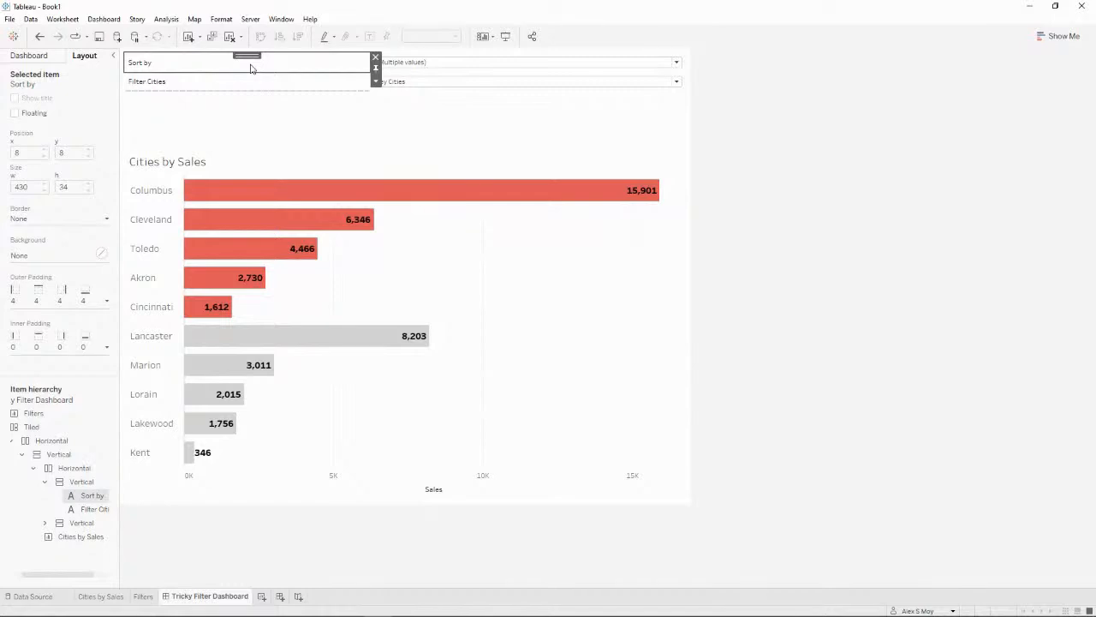
{"action": "mouse_move", "coordinate": [252, 70]}
{"action": "left_mouse_down"}
{"action": "mouse_move", "coordinate": [262, 91]}
{"action": "mouse_move", "coordinate": [248, 49]}
{"action": "mouse_move", "coordinate": [247, 96]}
{"action": "mouse_move", "coordinate": [242, 88]}
{"action": "left_mouse_up"}
- Try to adjust the Filter Cities label, undo the change, and check the label and control containers
{"action": "left_click", "coordinate": [276, 62]}
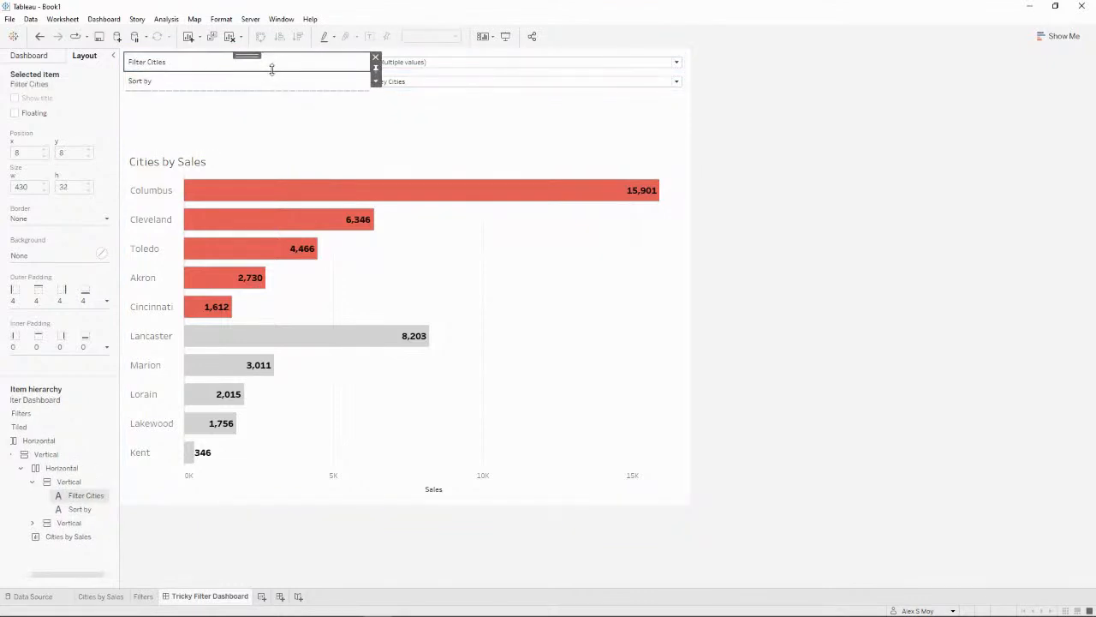
{"action": "left_click", "coordinate": [325, 75]}
{"action": "key", "text": "ctrl+z"}
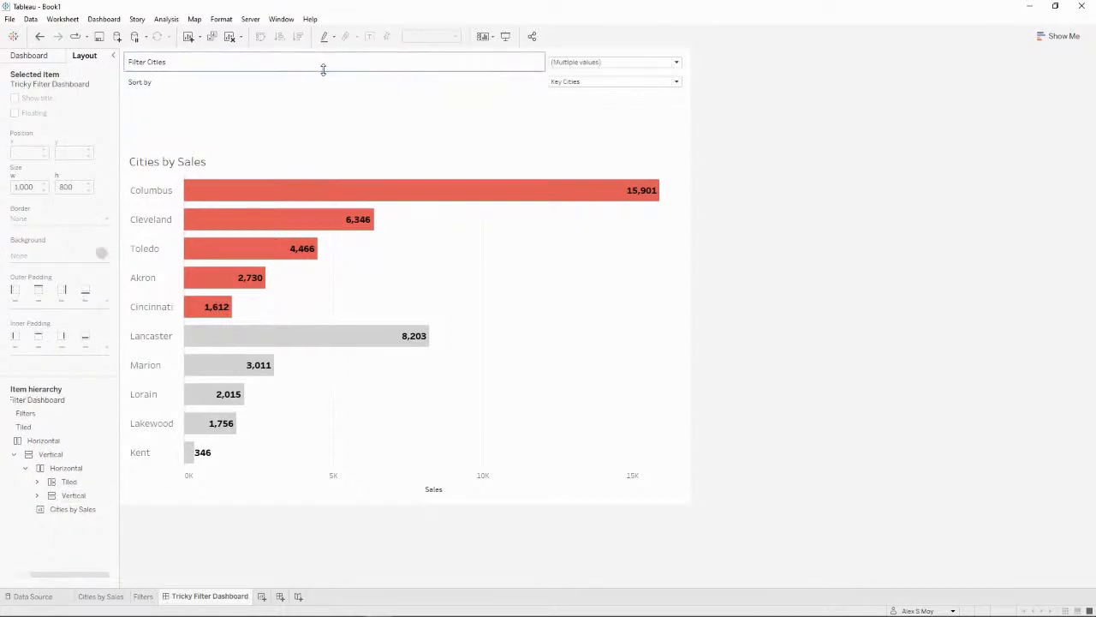
{"action": "key", "text": "ctrl+z"}
{"action": "left_click", "coordinate": [321, 62]}
{"action": "left_click", "coordinate": [477, 112]}
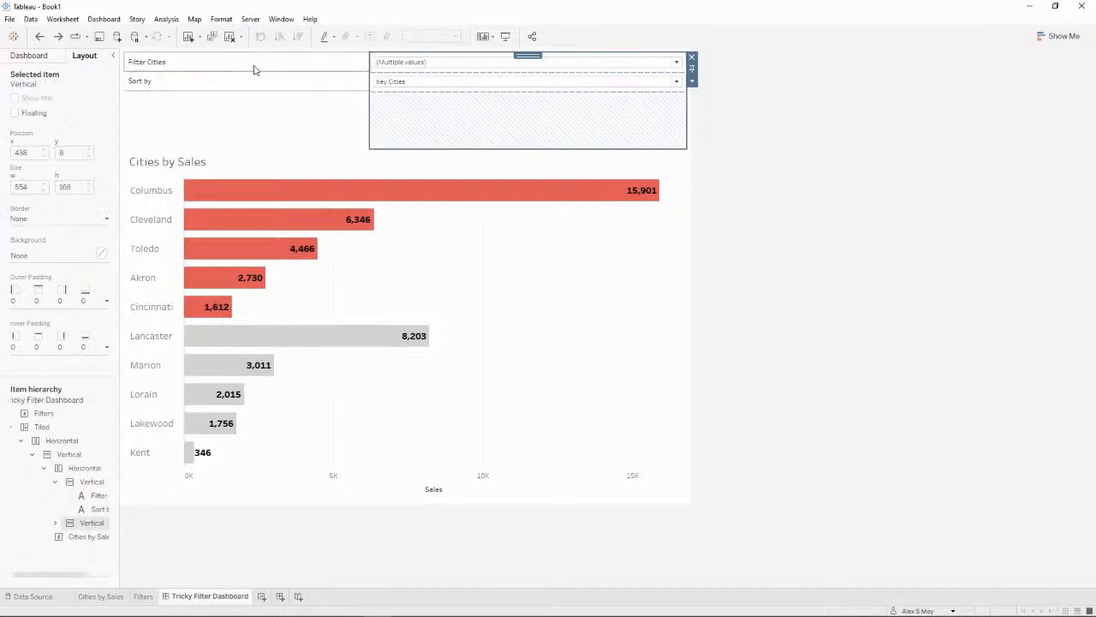
{"action": "left_click", "coordinate": [253, 68]}
{"action": "left_click", "coordinate": [269, 135]}
{"action": "left_click", "coordinate": [471, 122]}
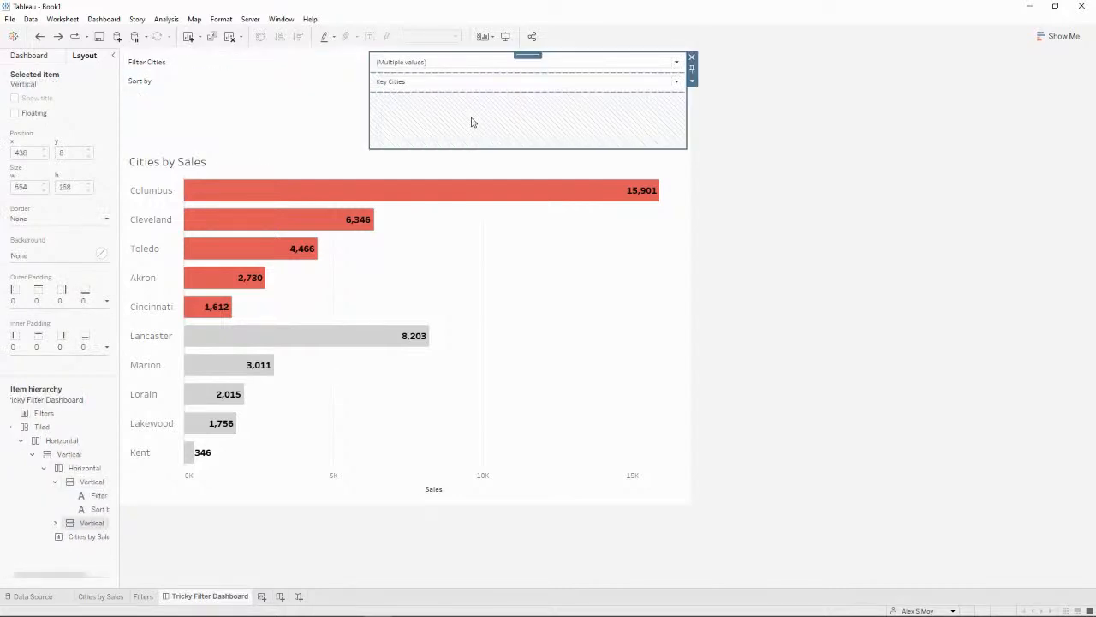
- Float the horizontal container with the labels and controls over the chart's upper end, about 337 by 84 at x 616, y 18
{"action": "left_click", "coordinate": [79, 468]}
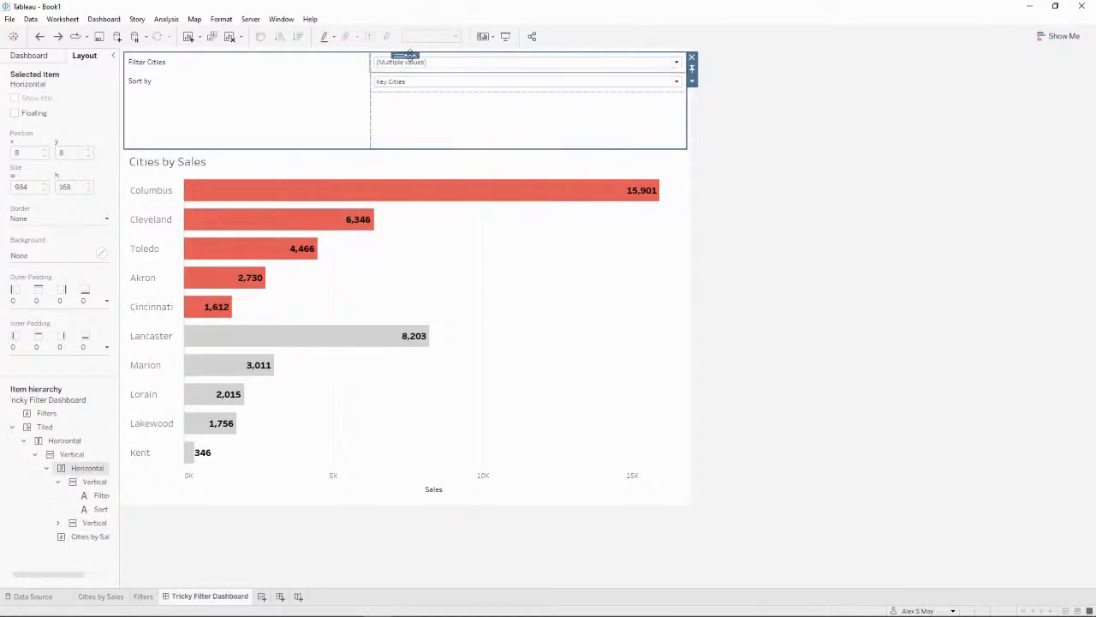
{"action": "left_click_drag", "start_coordinate": [410, 55], "coordinate": [493, 73]}
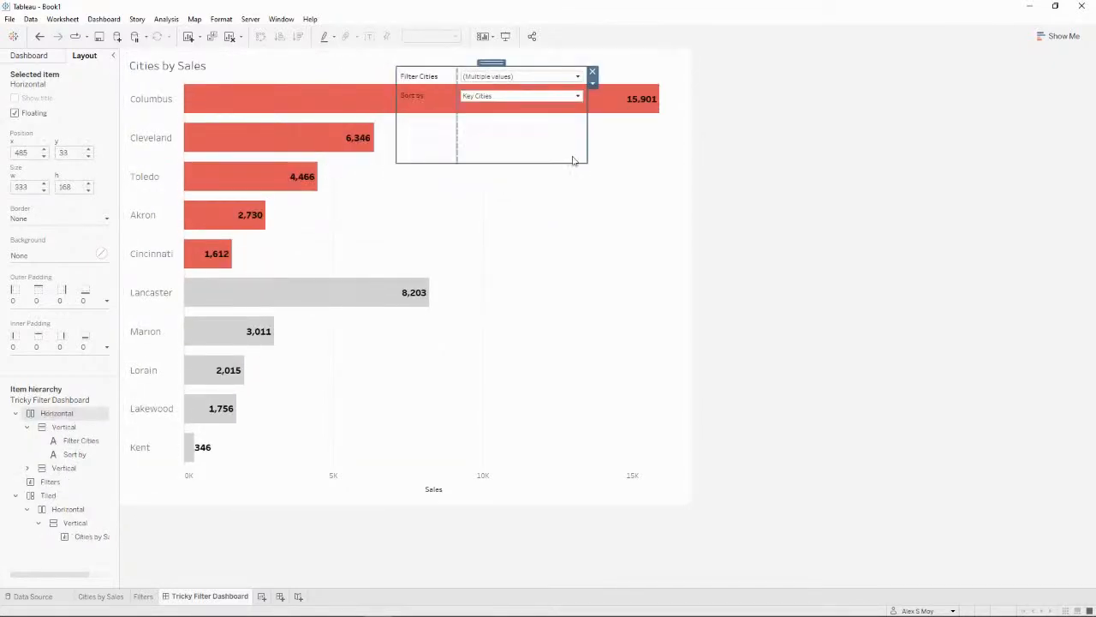
{"action": "left_click_drag", "start_coordinate": [584, 161], "coordinate": [590, 116]}
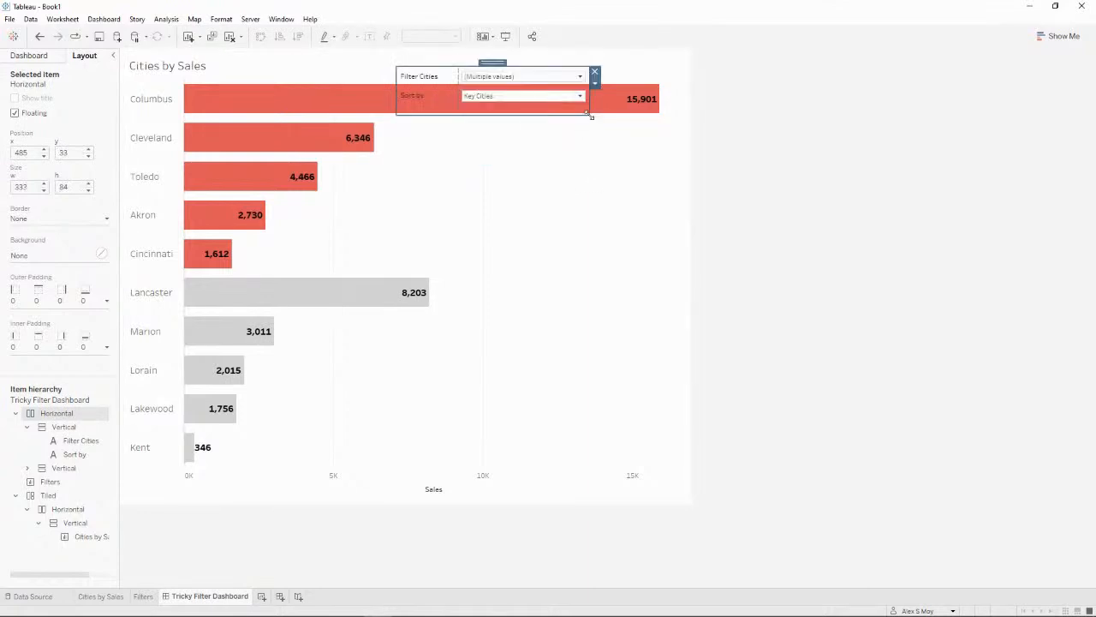
{"action": "left_click_drag", "start_coordinate": [483, 61], "coordinate": [567, 55]}
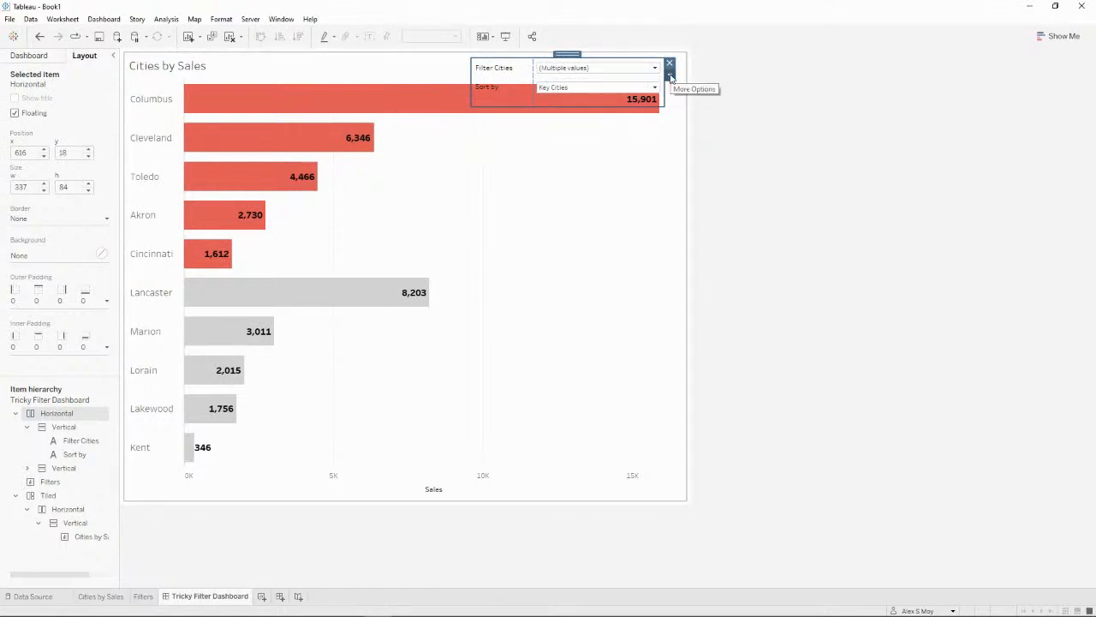
- Give the floating container a light blue background at 100% opacity and a thin, solid light grey border
{"action": "left_click", "coordinate": [101, 255]}
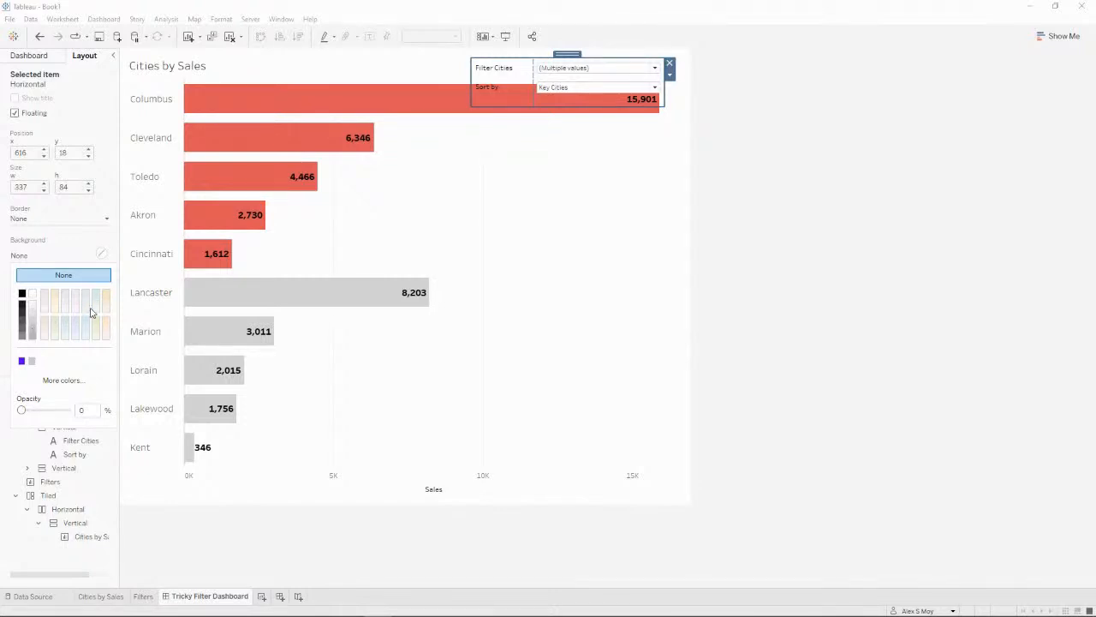
{"action": "left_click", "coordinate": [88, 325]}
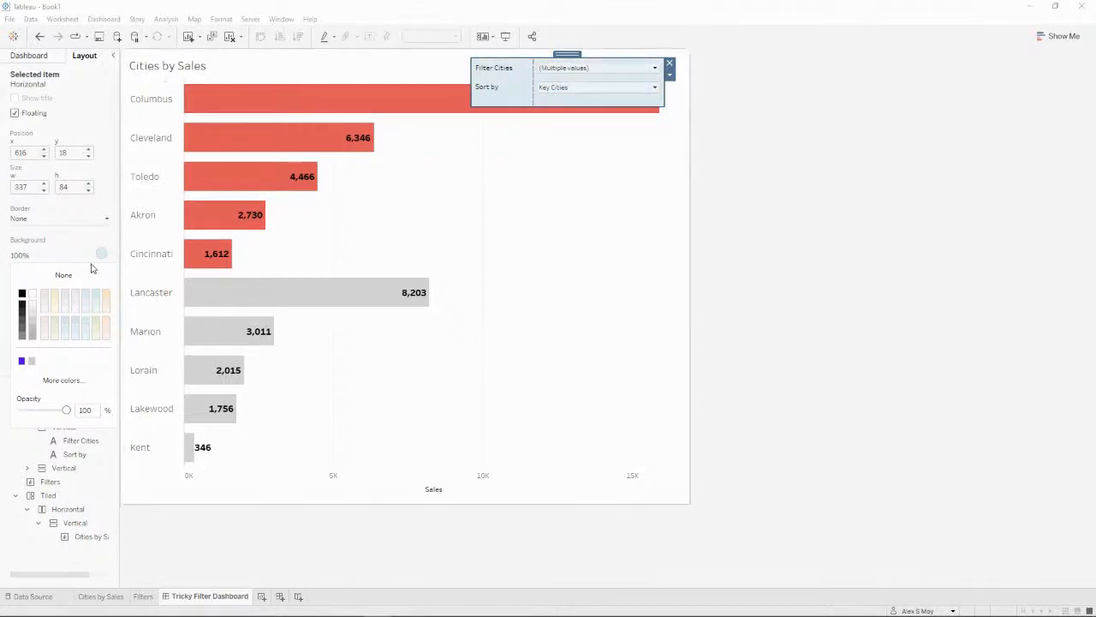
{"action": "left_click", "coordinate": [99, 225]}
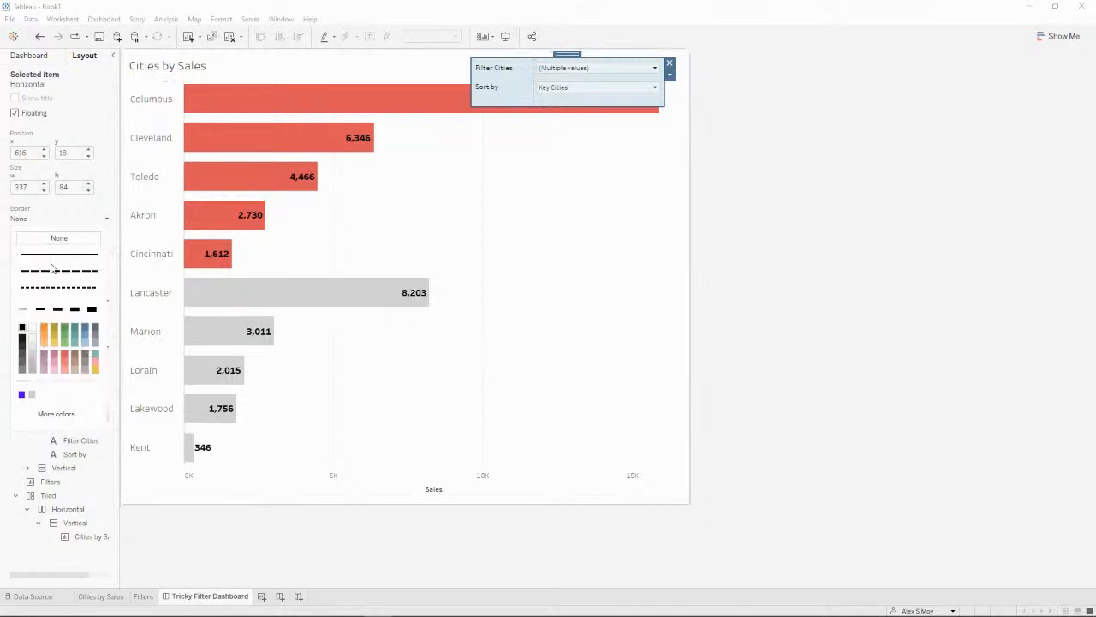
{"action": "left_click", "coordinate": [24, 309]}
{"action": "left_click", "coordinate": [32, 353]}
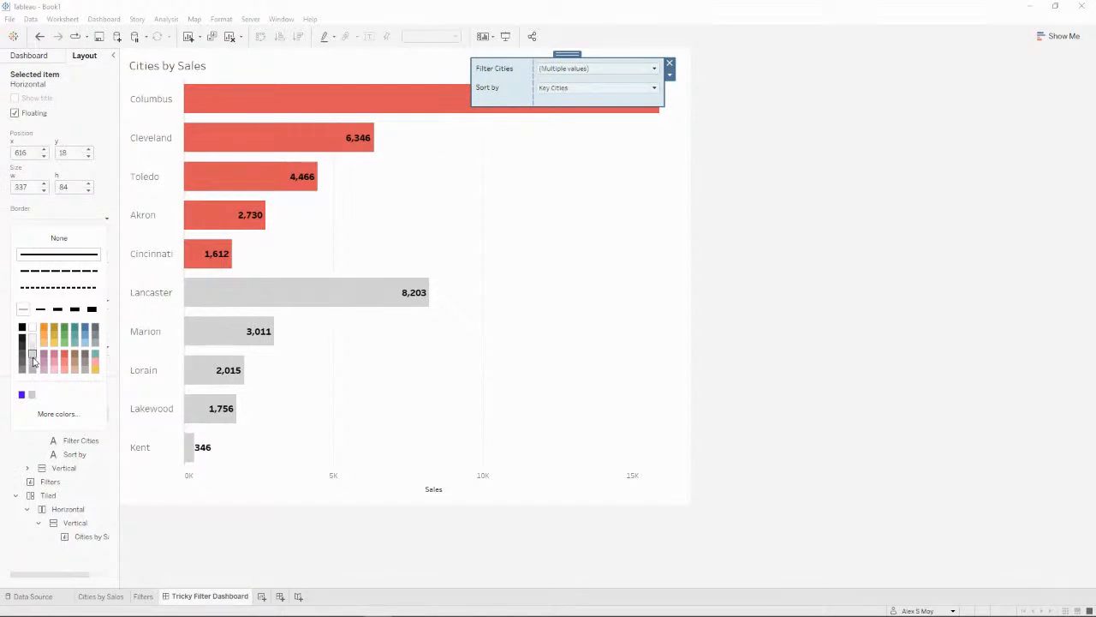
{"action": "left_click", "coordinate": [107, 219]}
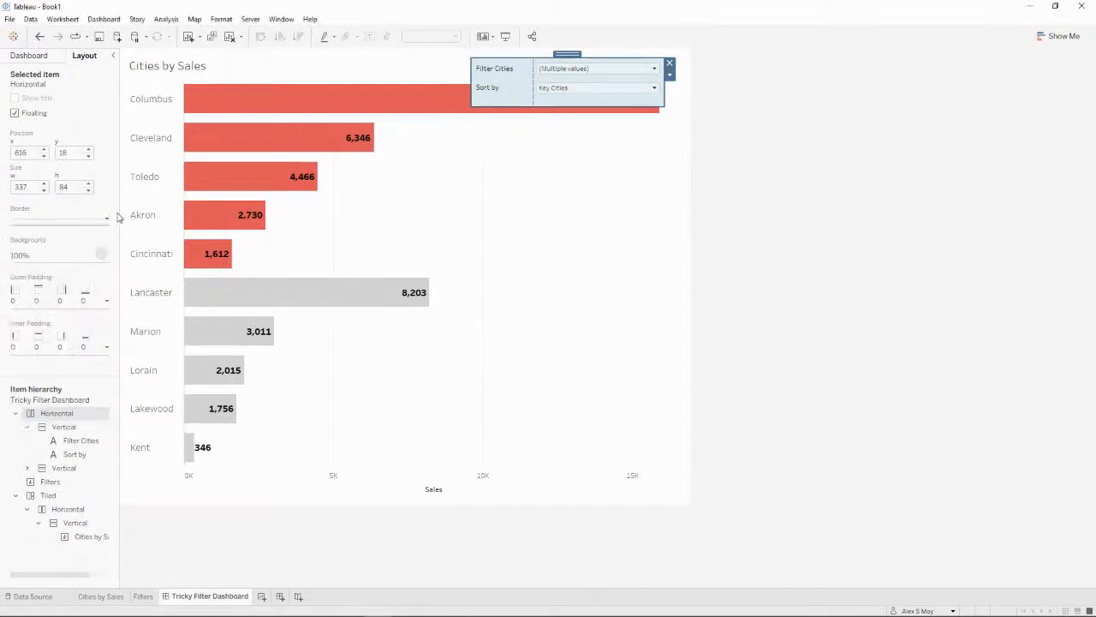
- Shrink the floating container to about 294 by 79 and adjust the divider between its labels and controls
{"action": "left_click_drag", "start_coordinate": [662, 105], "coordinate": [640, 103]}
{"action": "left_click_drag", "start_coordinate": [519, 80], "coordinate": [532, 80]}
{"action": "left_click", "coordinate": [644, 110]}
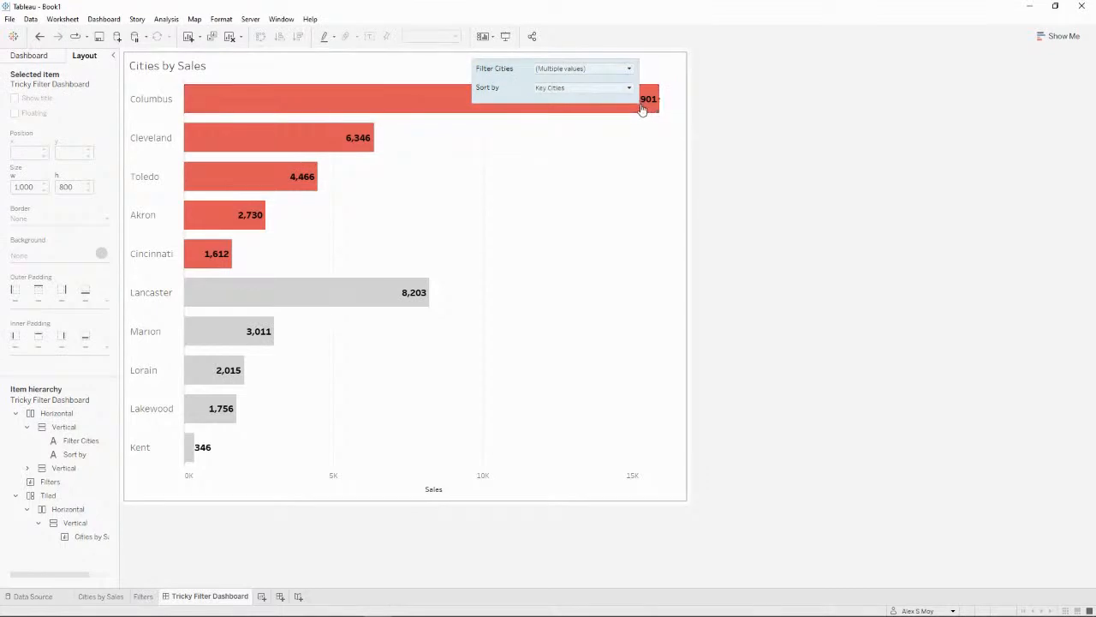
- Try to narrow the controls column inside the floating container and undo the change
{"action": "left_click_drag", "start_coordinate": [637, 101], "coordinate": [620, 101]}
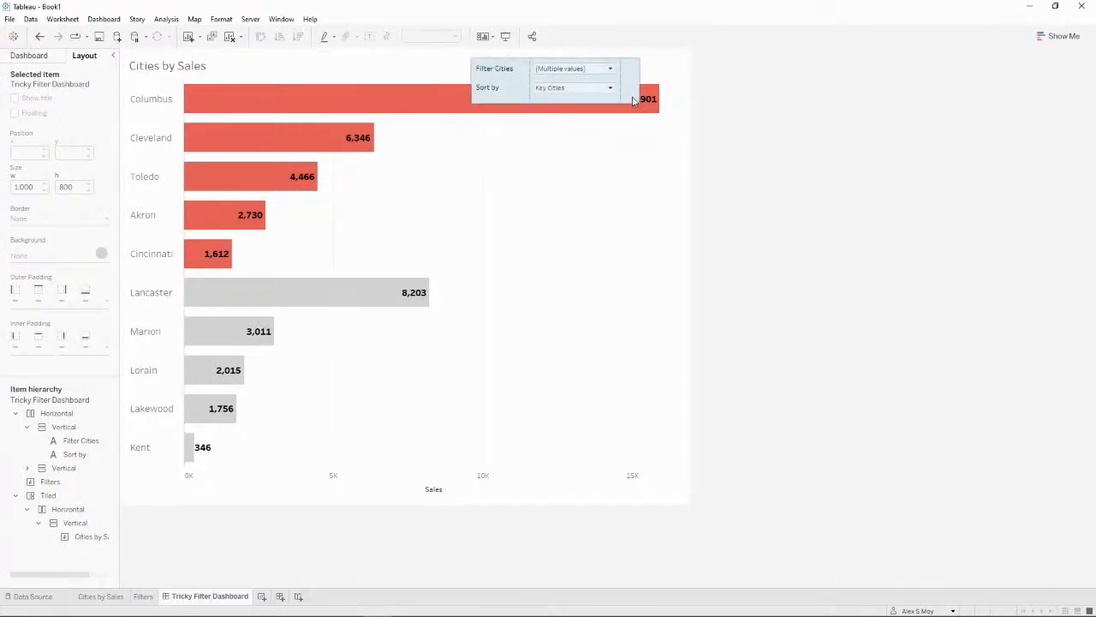
{"action": "key", "text": "ctrl+z"}
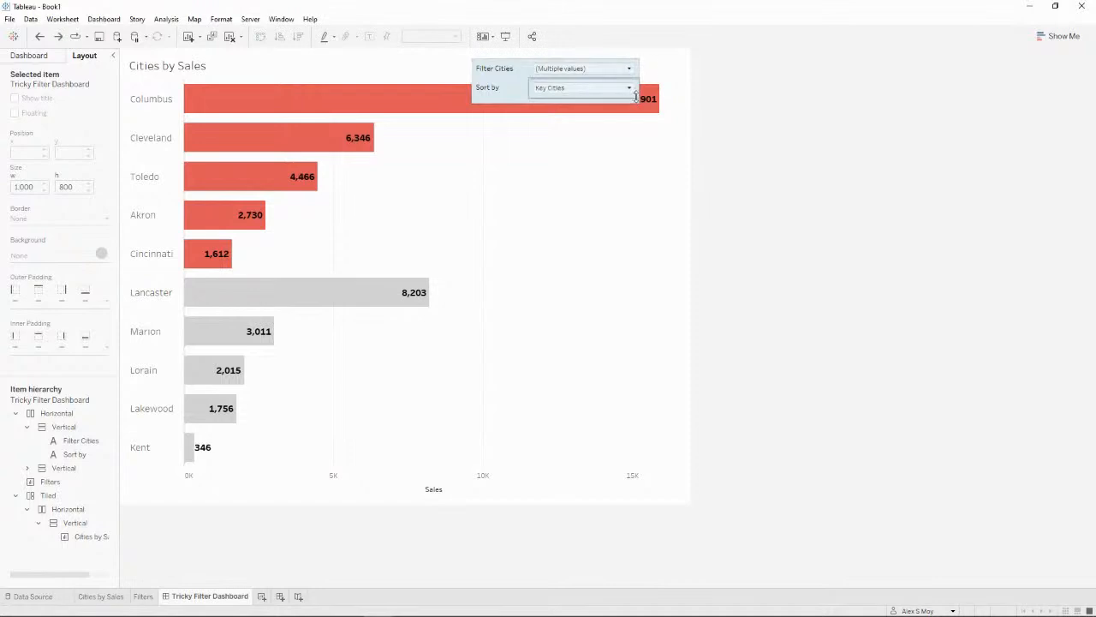
{"action": "left_click", "coordinate": [523, 102]}
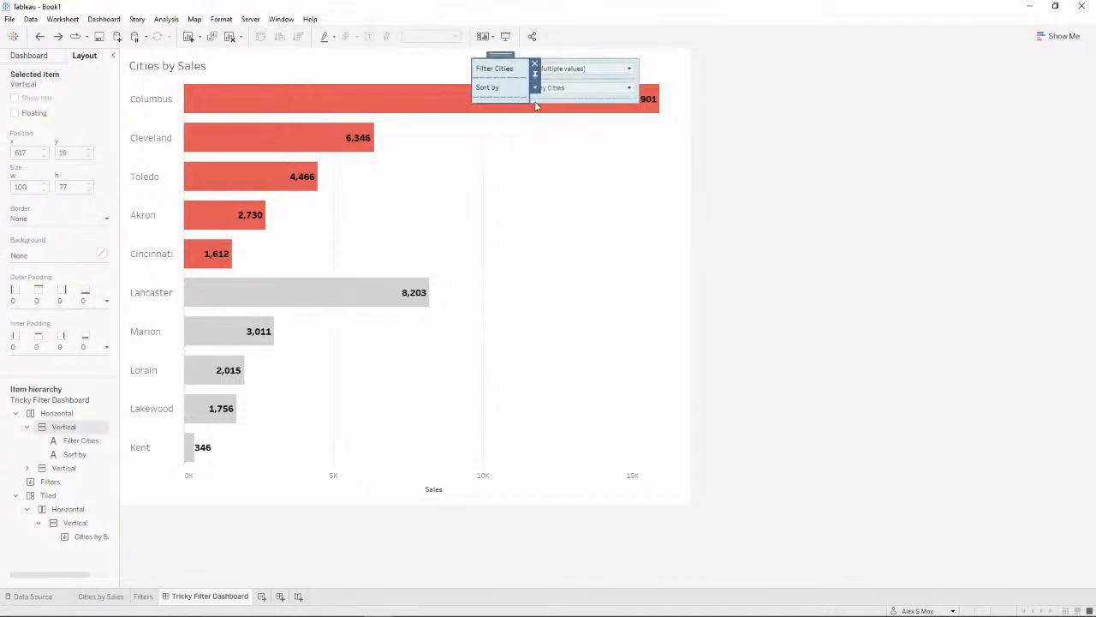
- Shrink the floating horizontal container to about 256 by 71 and move it to about x 733, y 14
{"action": "left_click", "coordinate": [57, 413]}
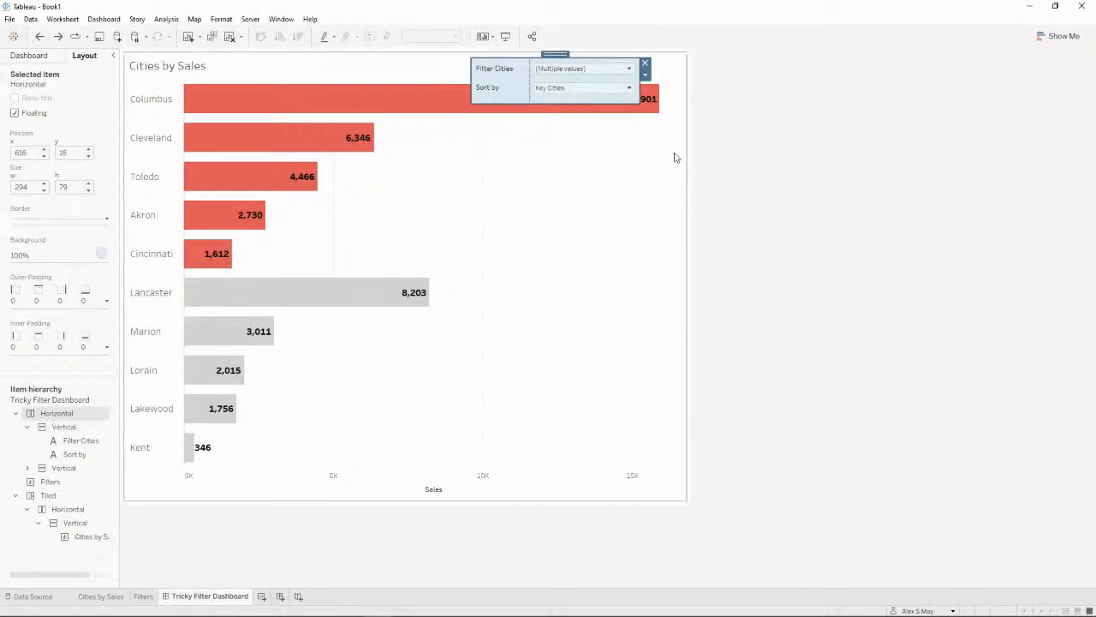
{"action": "left_click_drag", "start_coordinate": [642, 103], "coordinate": [629, 99]}
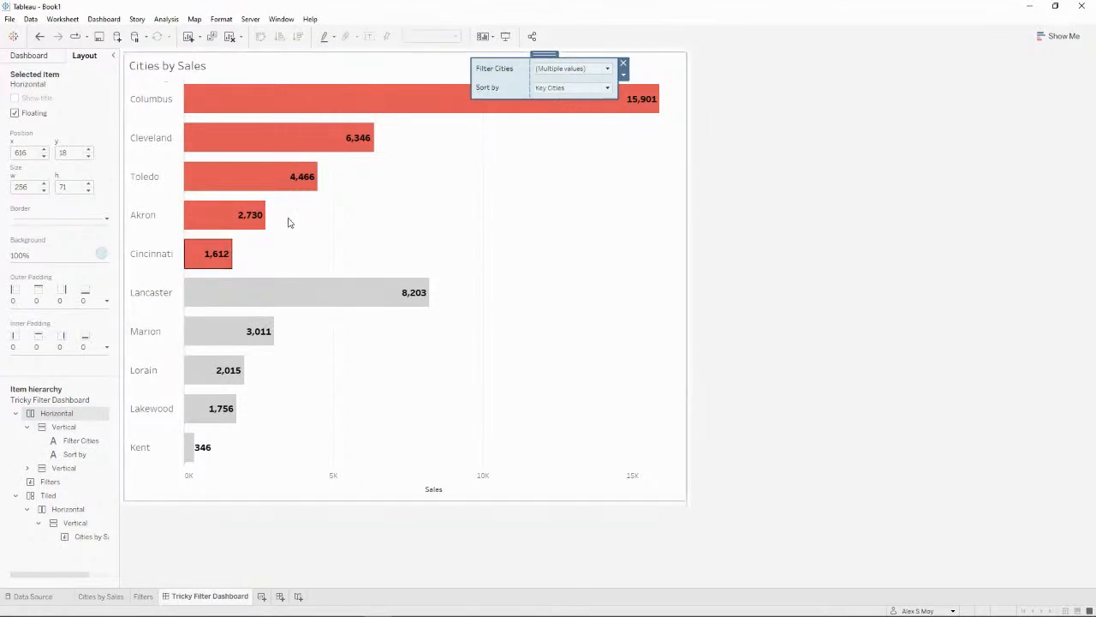
{"action": "left_click_drag", "start_coordinate": [551, 53], "coordinate": [620, 54]}
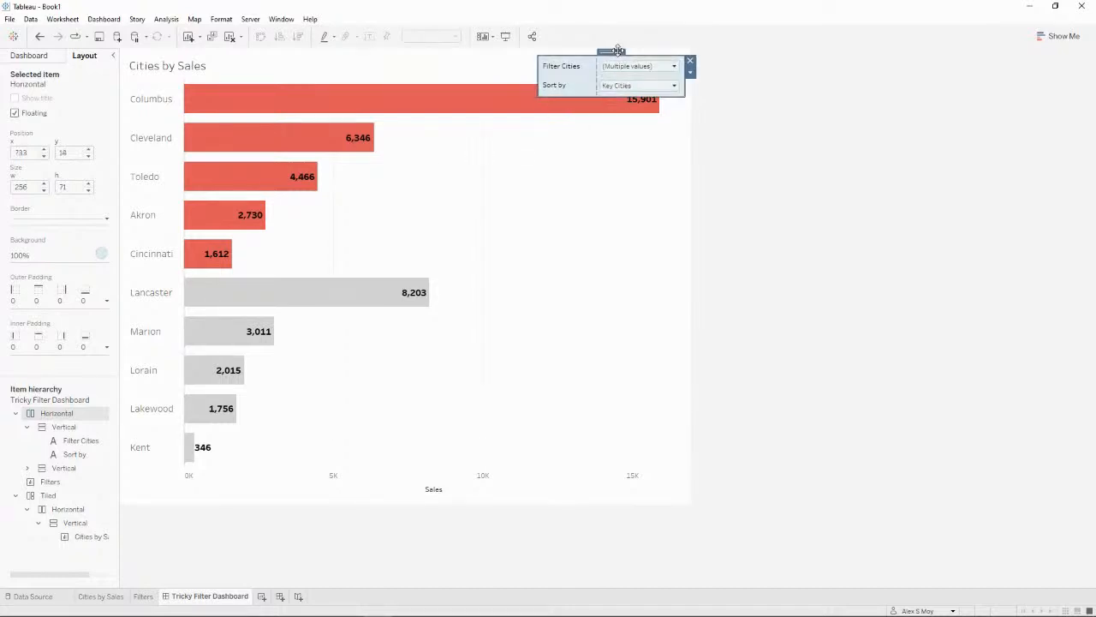
{"action": "left_click", "coordinate": [571, 86]}
{"action": "left_click", "coordinate": [804, 159]}
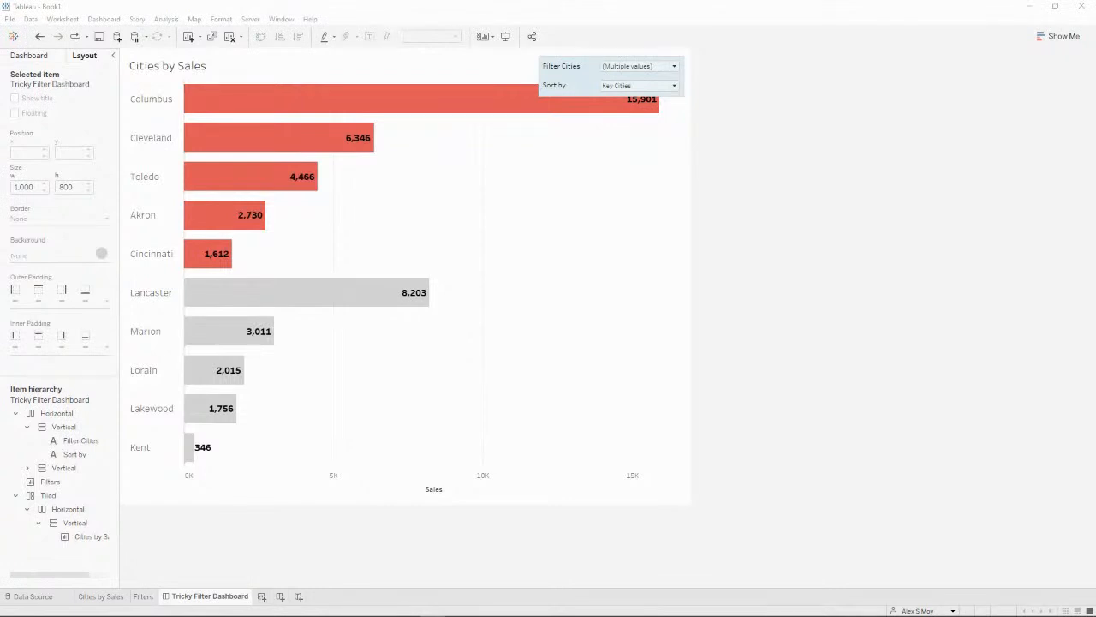
- Narrow the labels' vertical container so the filter and sort controls sit closer to their labels
{"action": "left_click", "coordinate": [85, 415]}
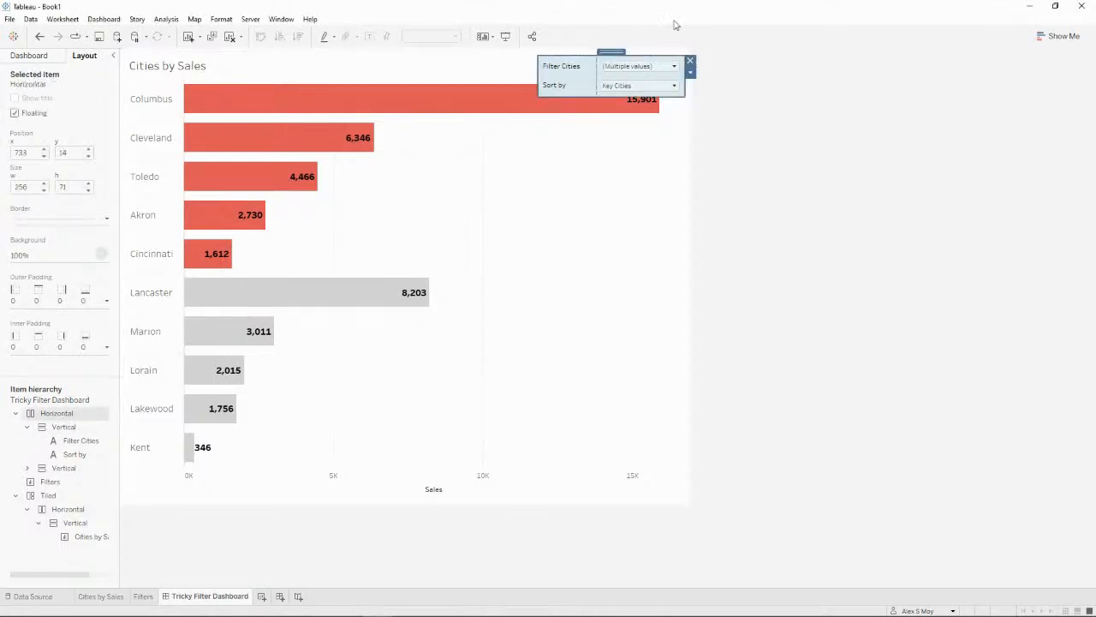
{"action": "left_click", "coordinate": [63, 427]}
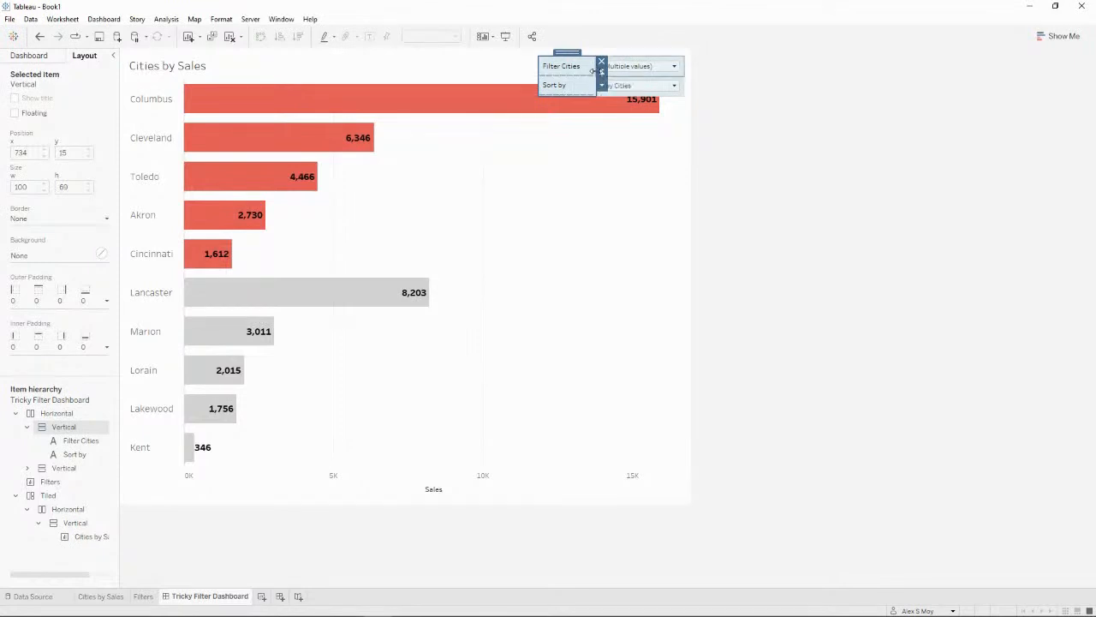
{"action": "left_click_drag", "start_coordinate": [595, 70], "coordinate": [585, 71]}
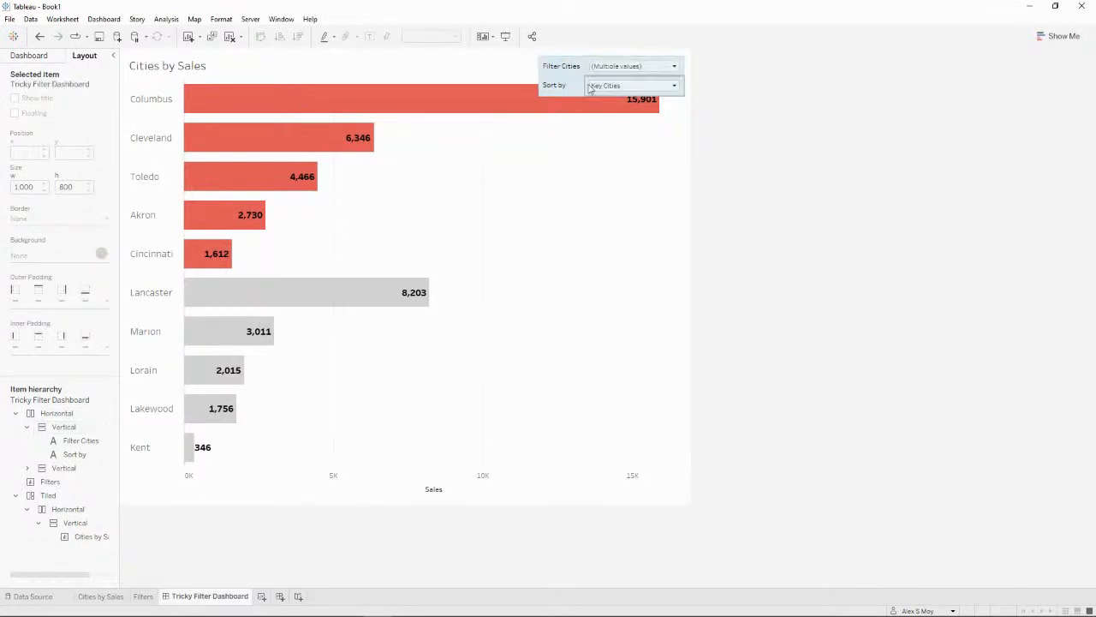
- Reduce the floating container to about 235 by 63 and move it to about x 750, y 11
{"action": "left_click", "coordinate": [67, 416]}
{"action": "left_click_drag", "start_coordinate": [685, 69], "coordinate": [671, 90]}
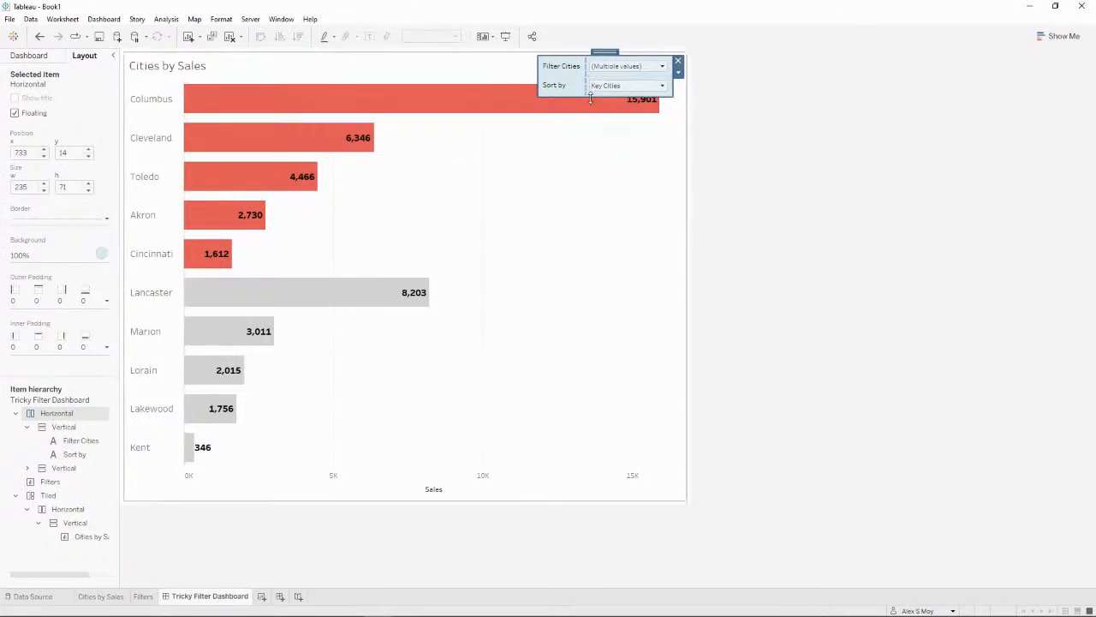
{"action": "left_click_drag", "start_coordinate": [591, 98], "coordinate": [600, 92]}
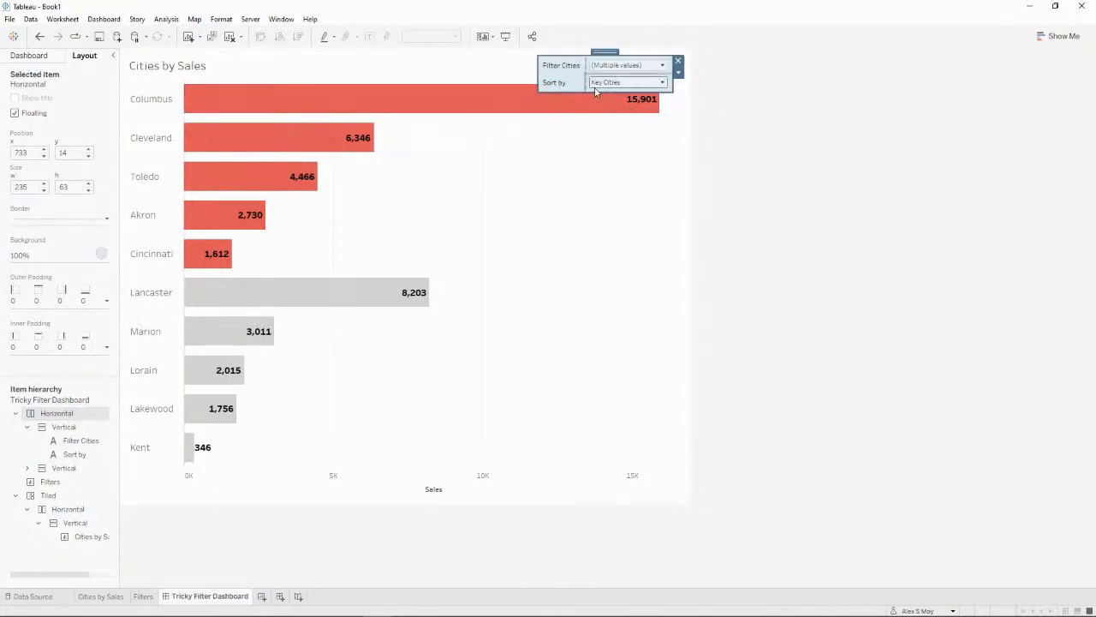
{"action": "left_click_drag", "start_coordinate": [607, 51], "coordinate": [617, 48]}
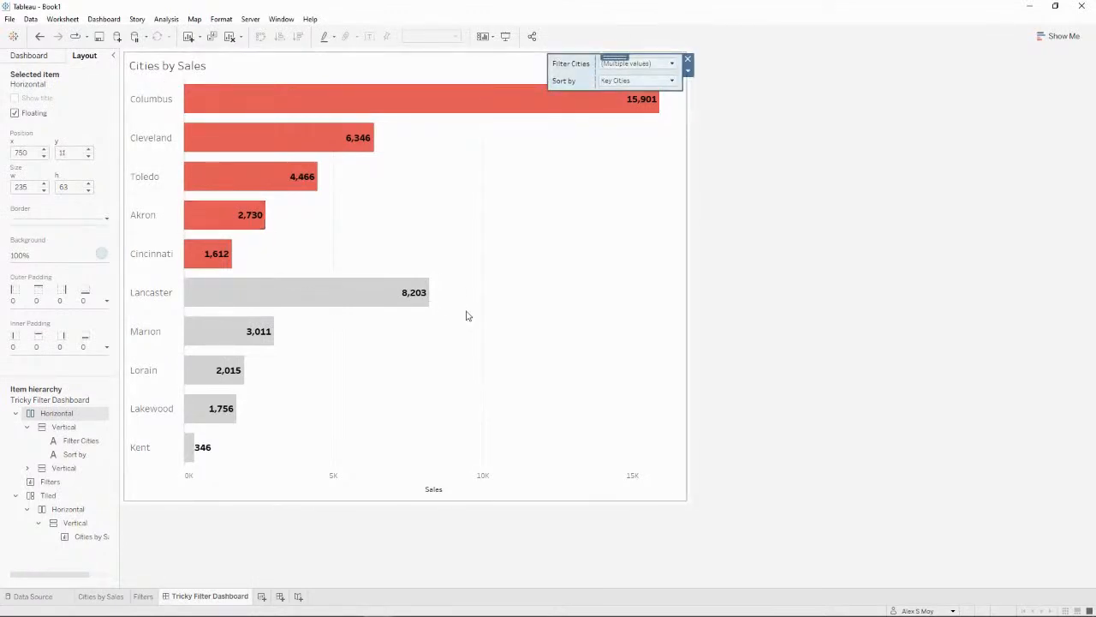
- Remove the tiled horizontal container around the chart while keeping the vertical container inside it
{"action": "left_click", "coordinate": [16, 413]}
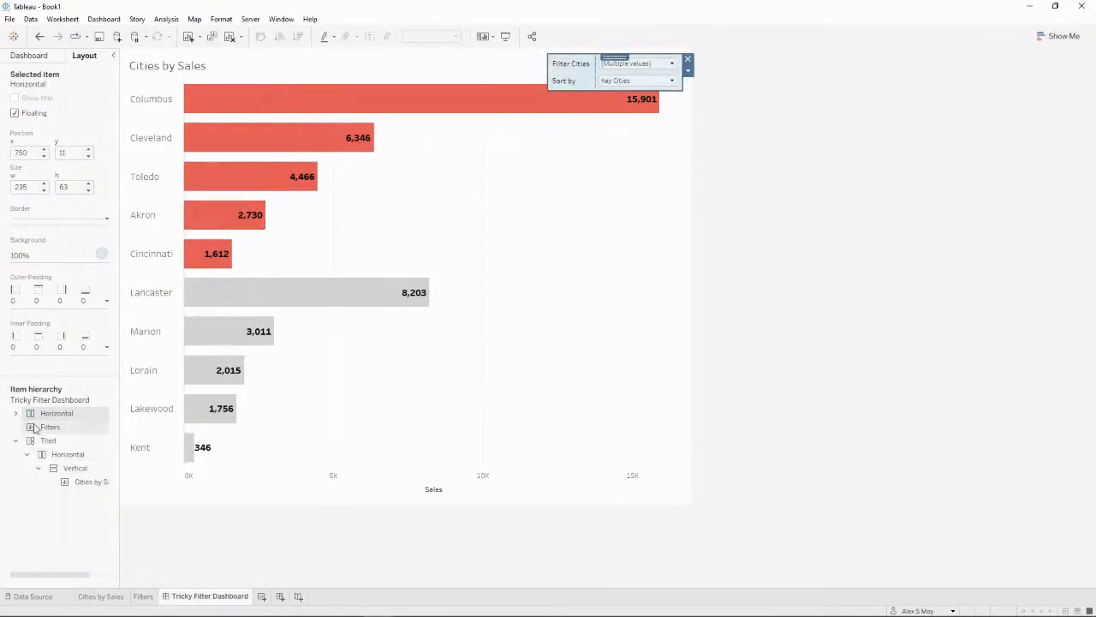
{"action": "left_click", "coordinate": [59, 428]}
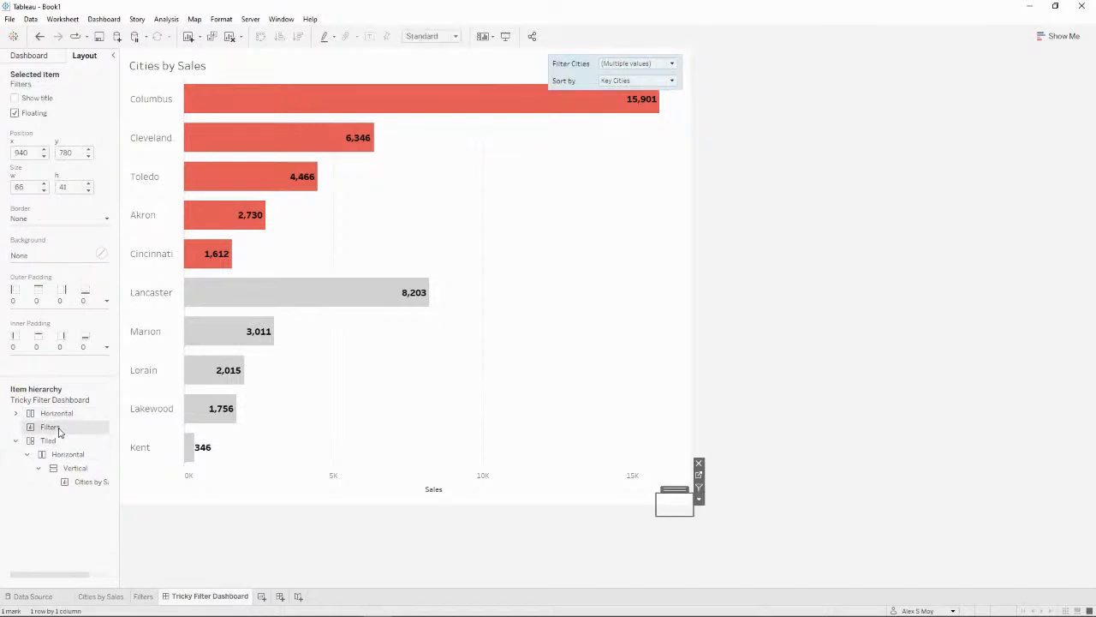
{"action": "left_click", "coordinate": [59, 442]}
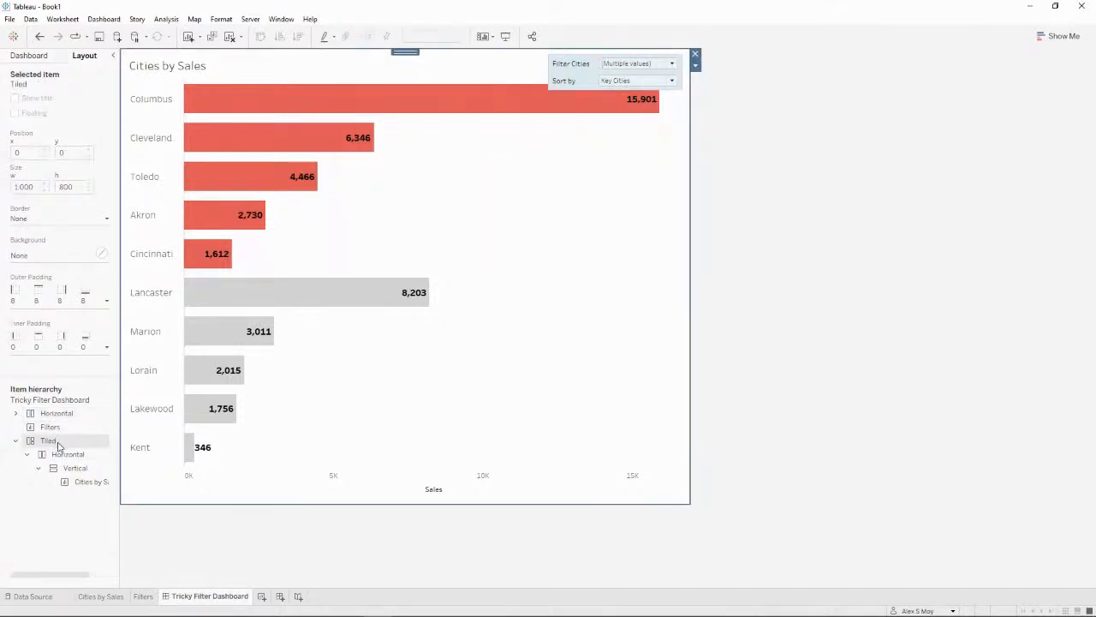
{"action": "left_click", "coordinate": [58, 456]}
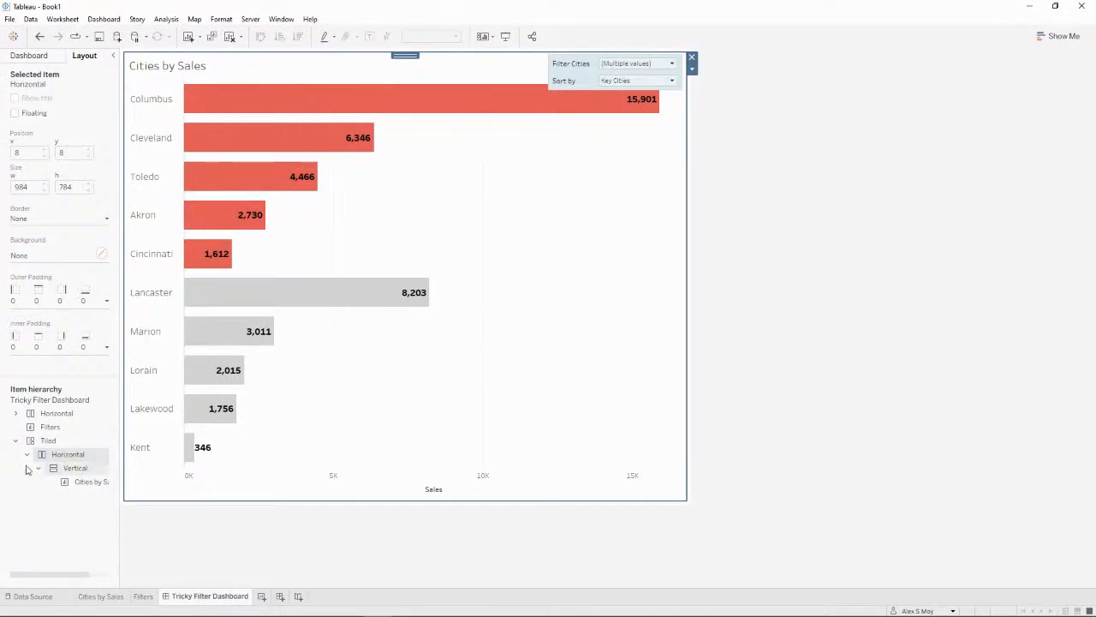
{"action": "right_click", "coordinate": [57, 459]}
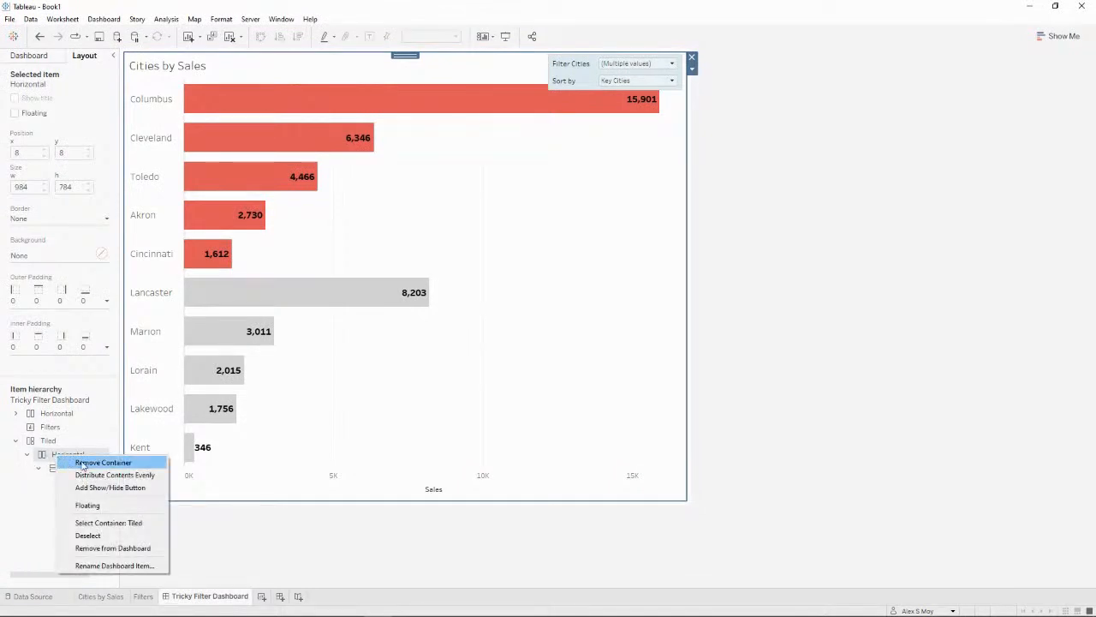
{"action": "left_click", "coordinate": [77, 461]}
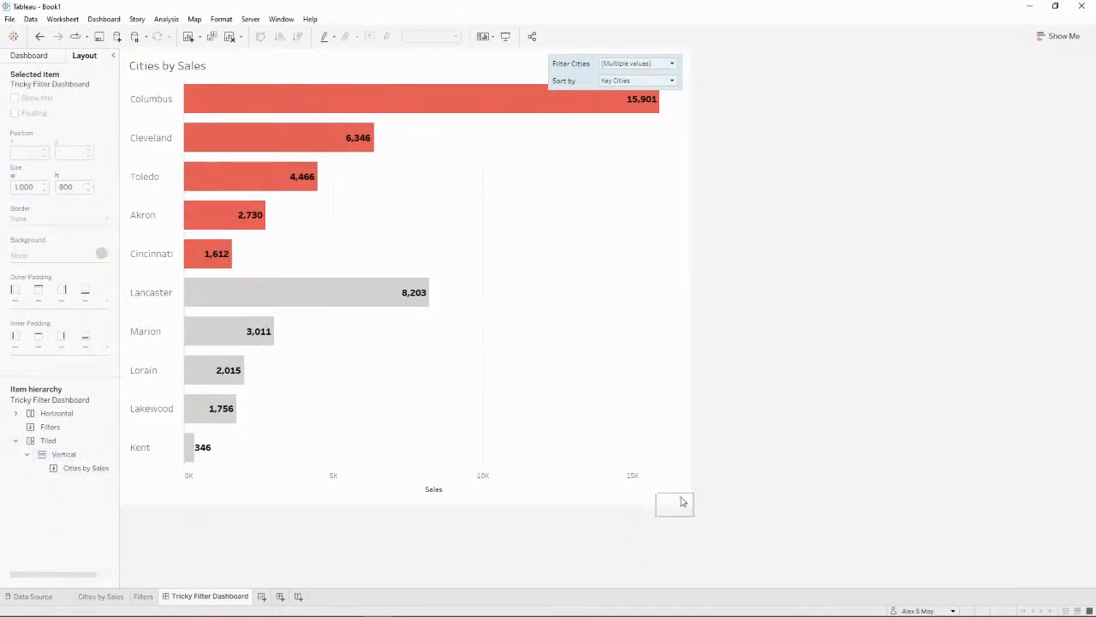
- Add a tiled text object at the chart's upper edge reading "#WOW2023 Week 9: A Tricky Filter!"
{"action": "left_click", "coordinate": [71, 457]}
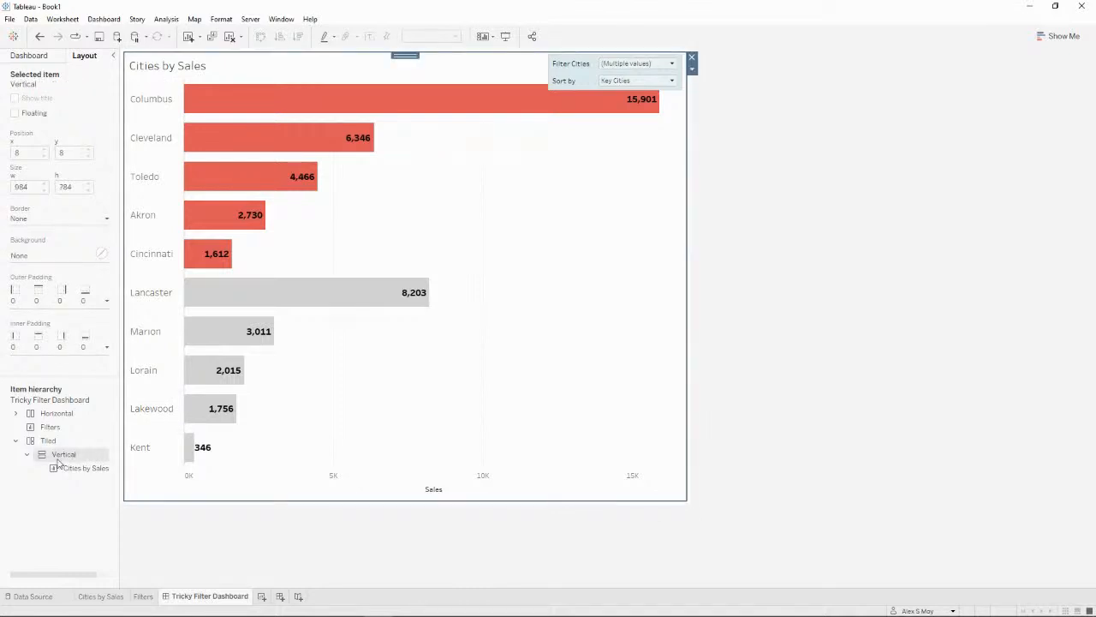
{"action": "left_click", "coordinate": [28, 458]}
{"action": "left_click", "coordinate": [29, 460]}
{"action": "left_click", "coordinate": [40, 60]}
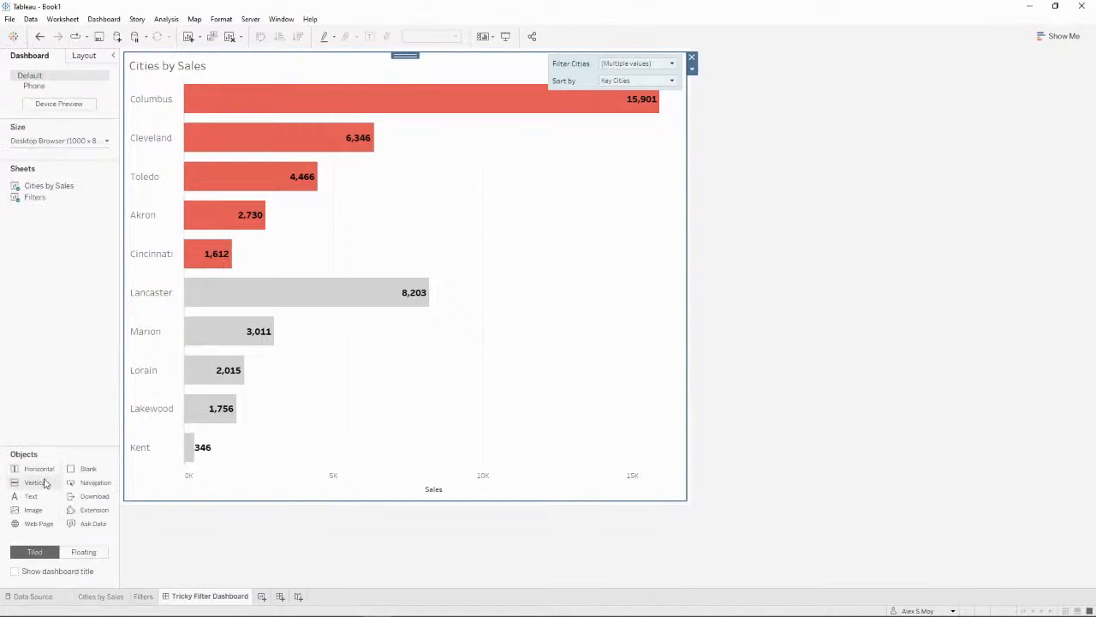
{"action": "left_click_drag", "start_coordinate": [49, 492], "coordinate": [348, 77]}
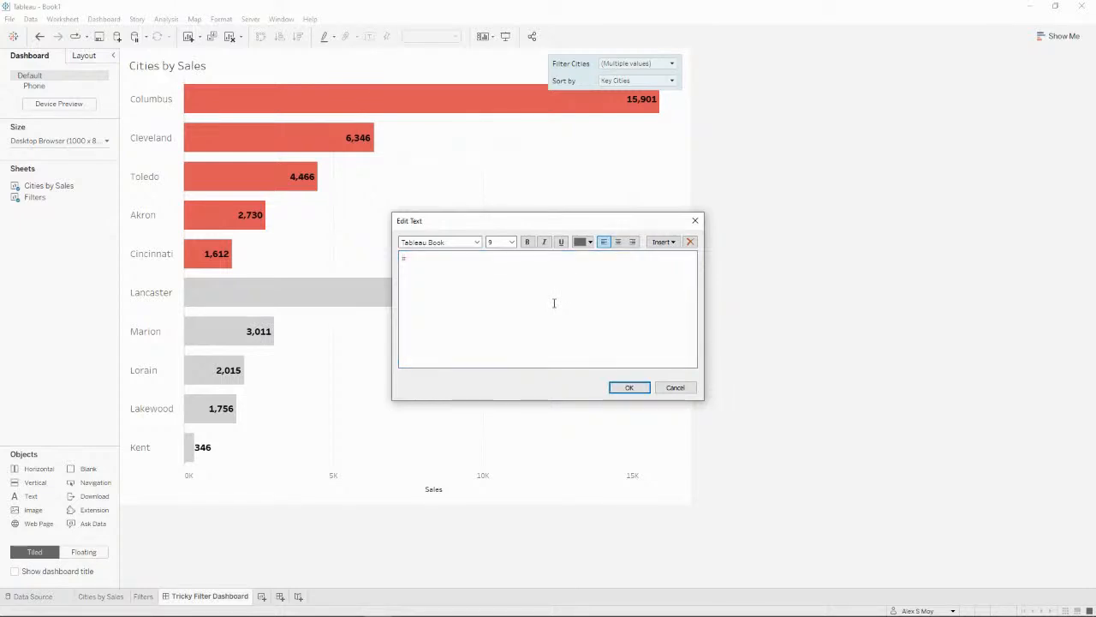
{"action": "type", "text": "#WOW202"}
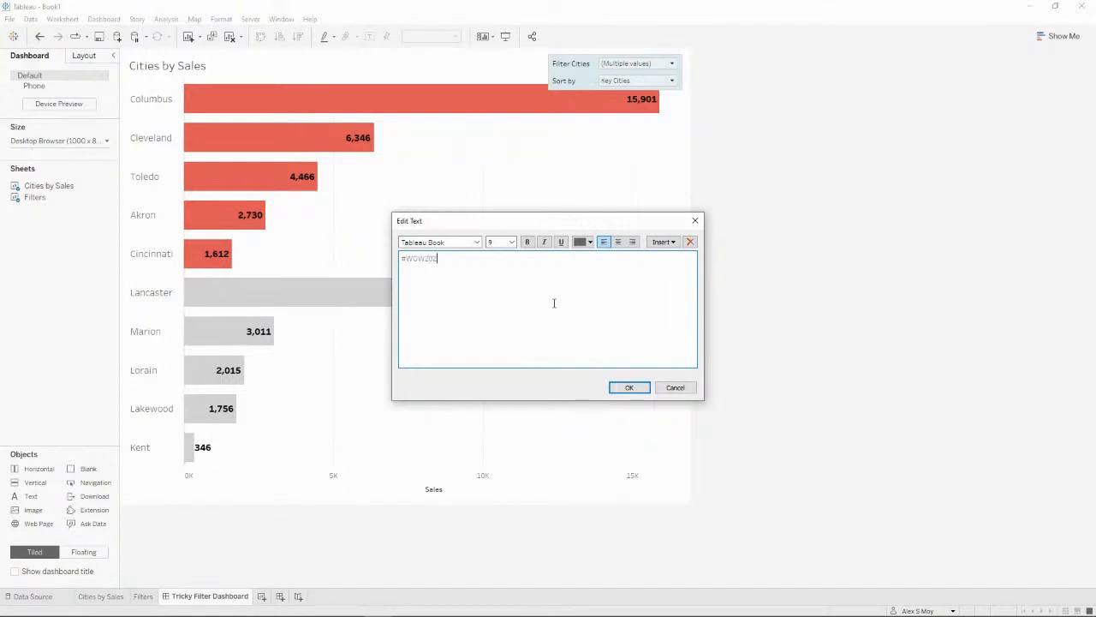
{"action": "type", "text": "3 Week 9: A Tricky Filter"}
- Set the font size of the "#WOW2023 Week 9: A Tricky Filter!" text to 15
{"action": "key", "text": "ctrl+a"}
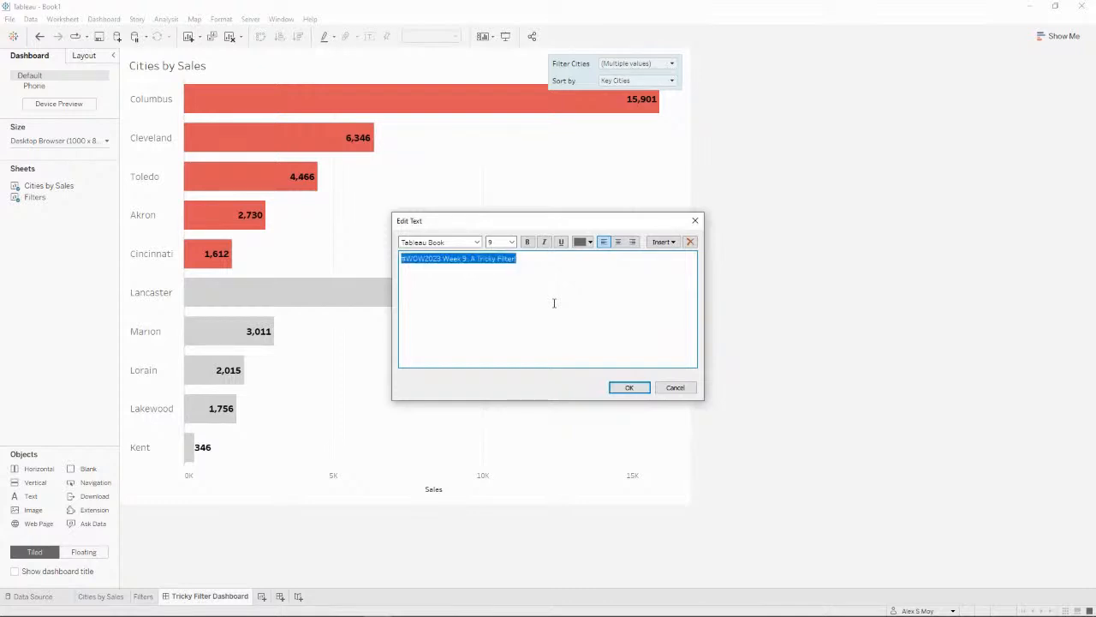
{"action": "left_click", "coordinate": [511, 242]}
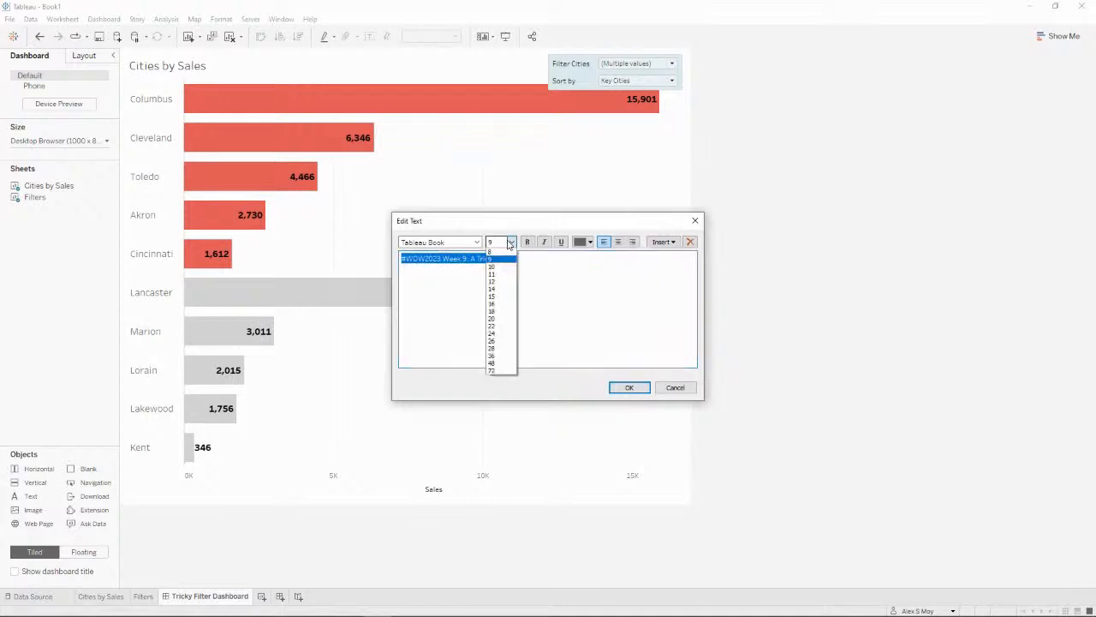
{"action": "left_click", "coordinate": [502, 289]}
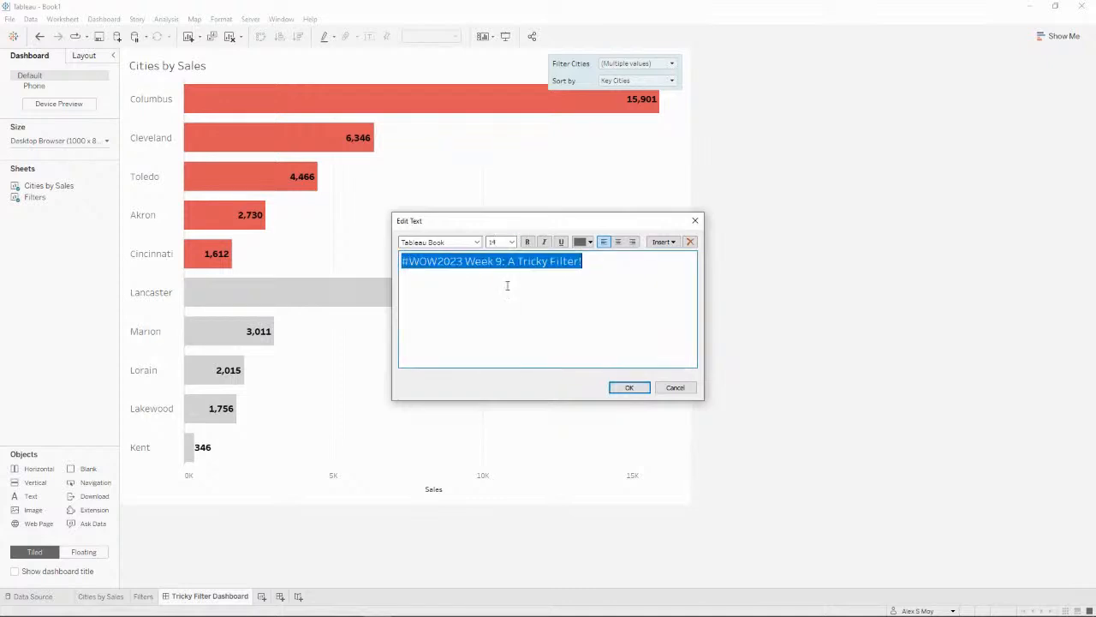
{"action": "left_click", "coordinate": [512, 243]}
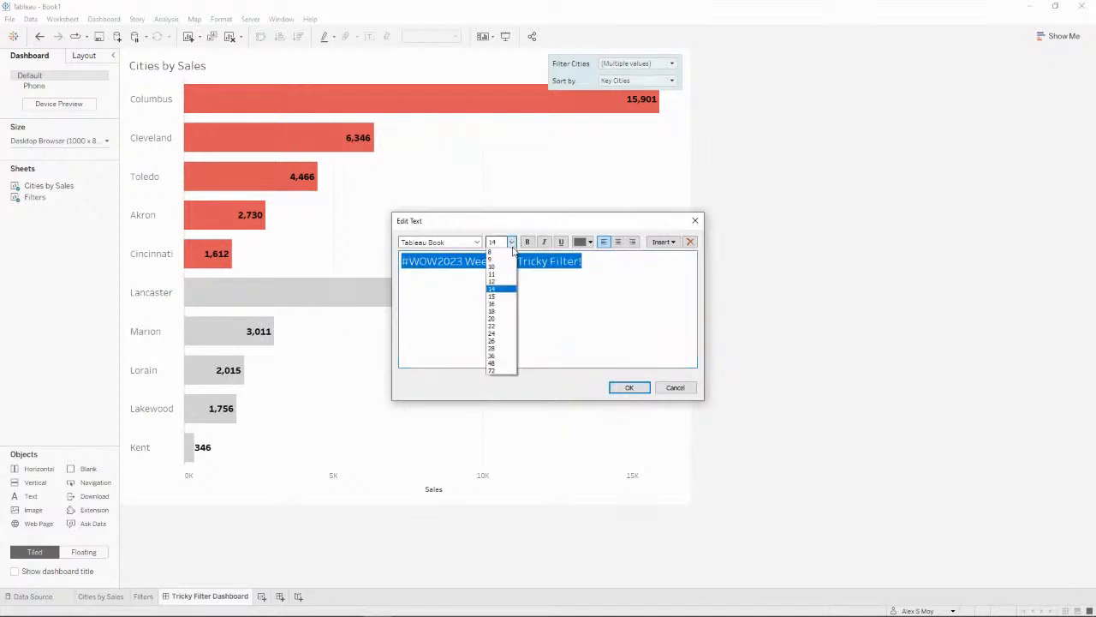
{"action": "left_click", "coordinate": [511, 297]}
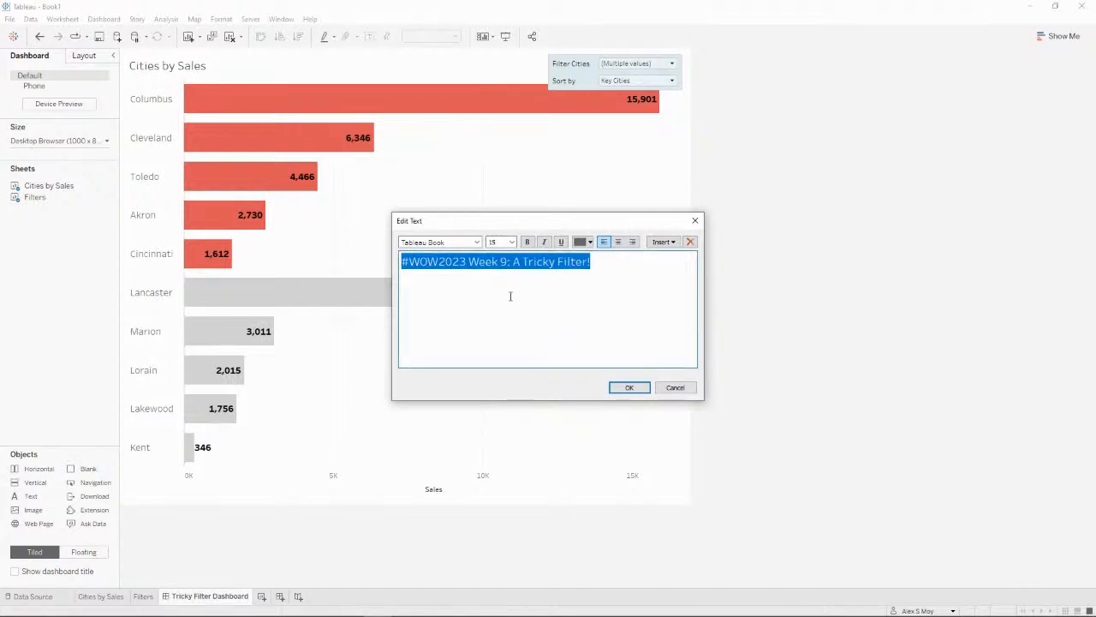
- Add a second line reading "Can you allow users to filter out any city except for a select few Key Cities?"
{"action": "left_click", "coordinate": [652, 311]}
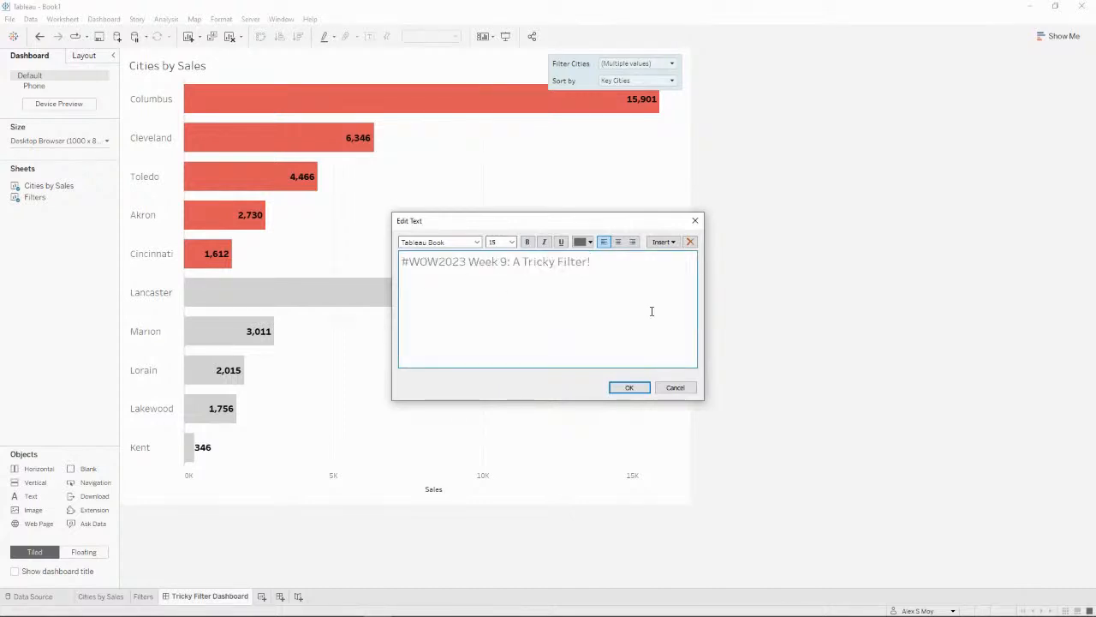
{"action": "key", "text": "Return"}
{"action": "type", "text": "Can you allow users to"}
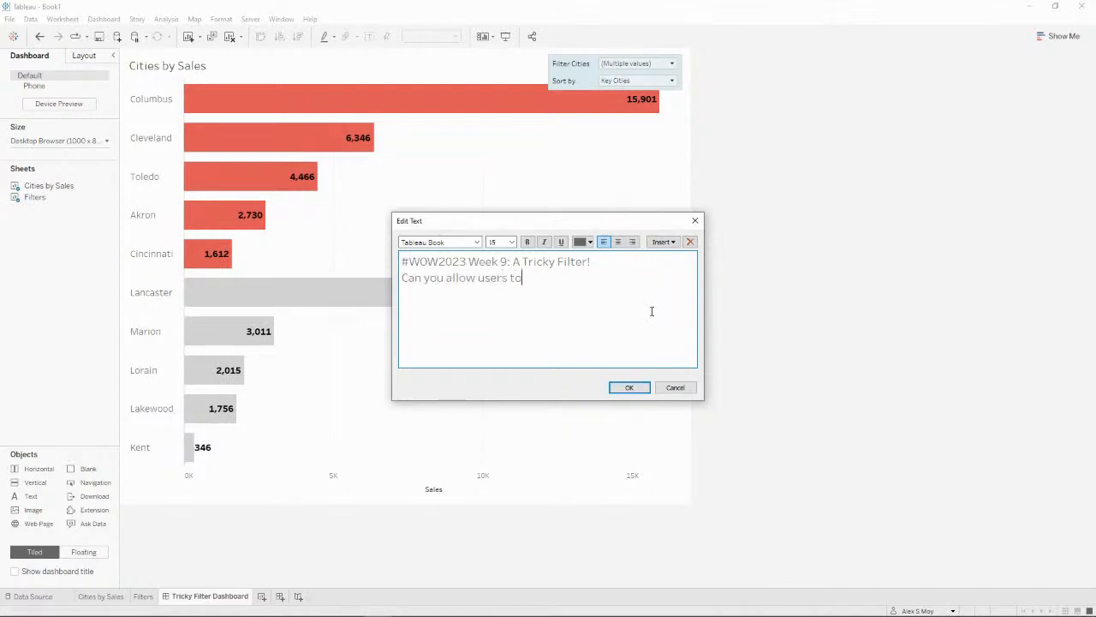
{"action": "type", "text": " filter out any city except"}
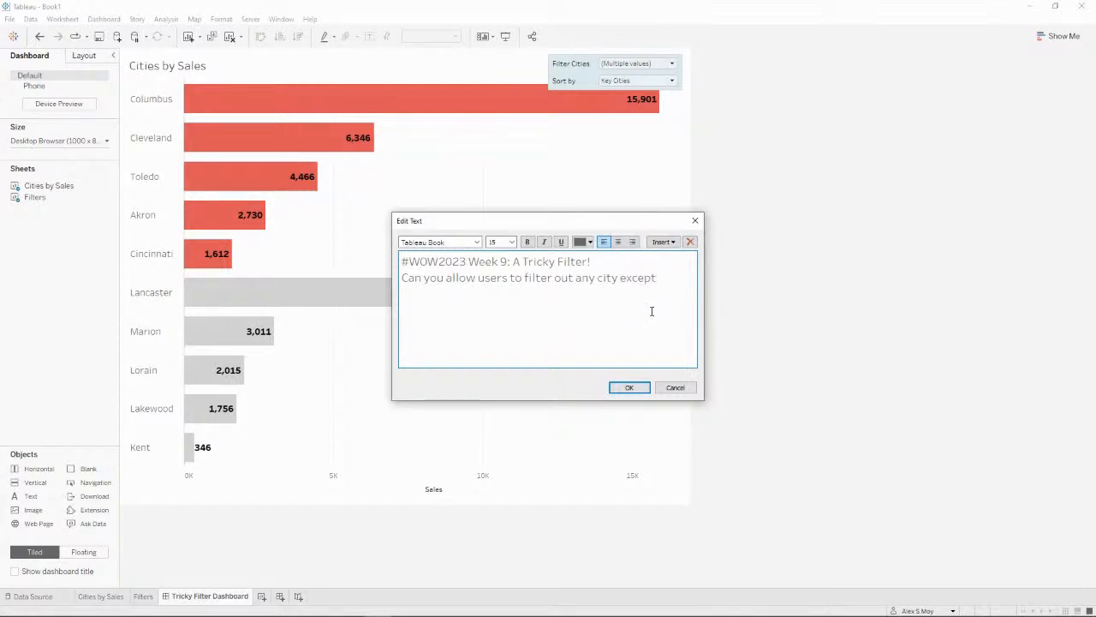
{"action": "type", "text": " for a select few Key Cities?"}
- Make the words "Key Cities" in the second line bold and red
{"action": "key", "text": "Left"}
{"action": "key", "text": "ctrl+shift+Left"}
{"action": "key", "text": "ctrl+shift+Left"}
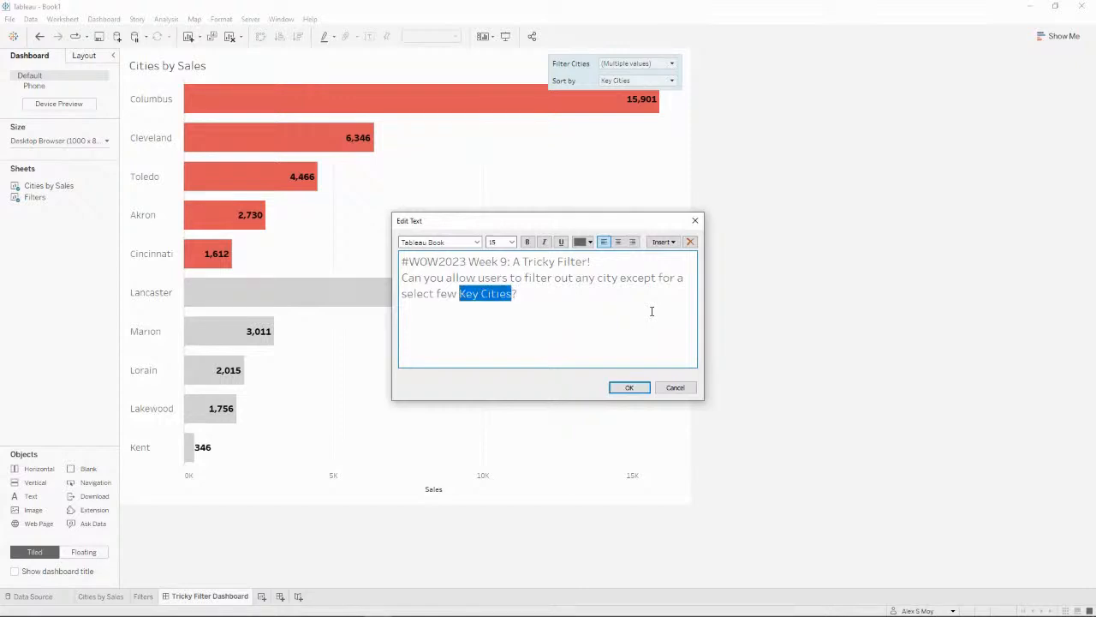
{"action": "key", "text": "ctrl+b"}
{"action": "left_click", "coordinate": [590, 242]}
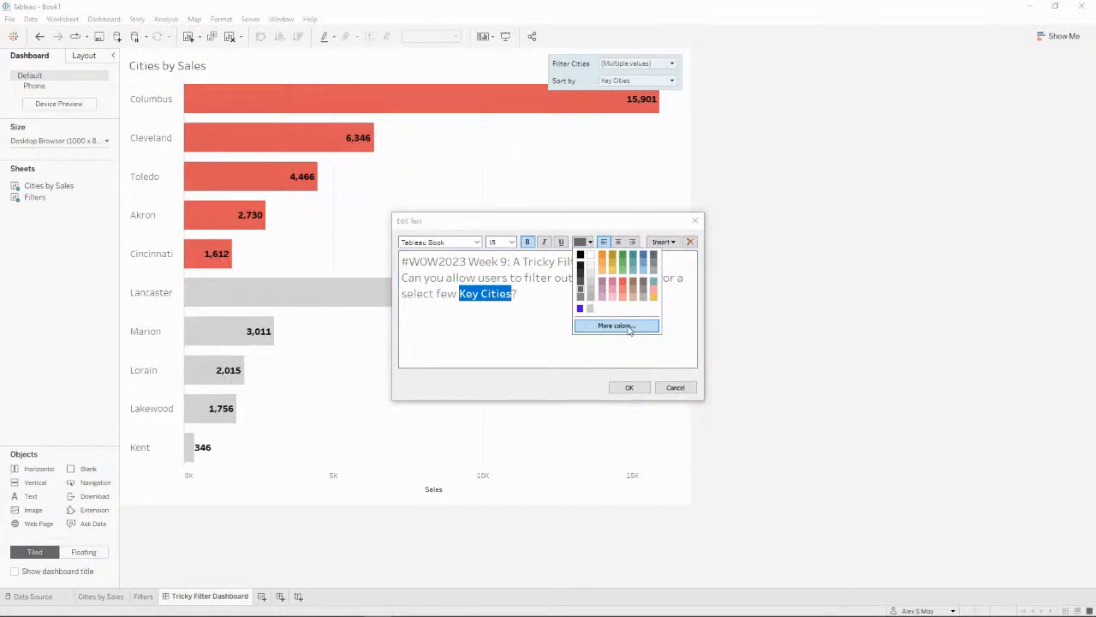
{"action": "left_click", "coordinate": [622, 284]}
{"action": "left_click", "coordinate": [560, 300]}
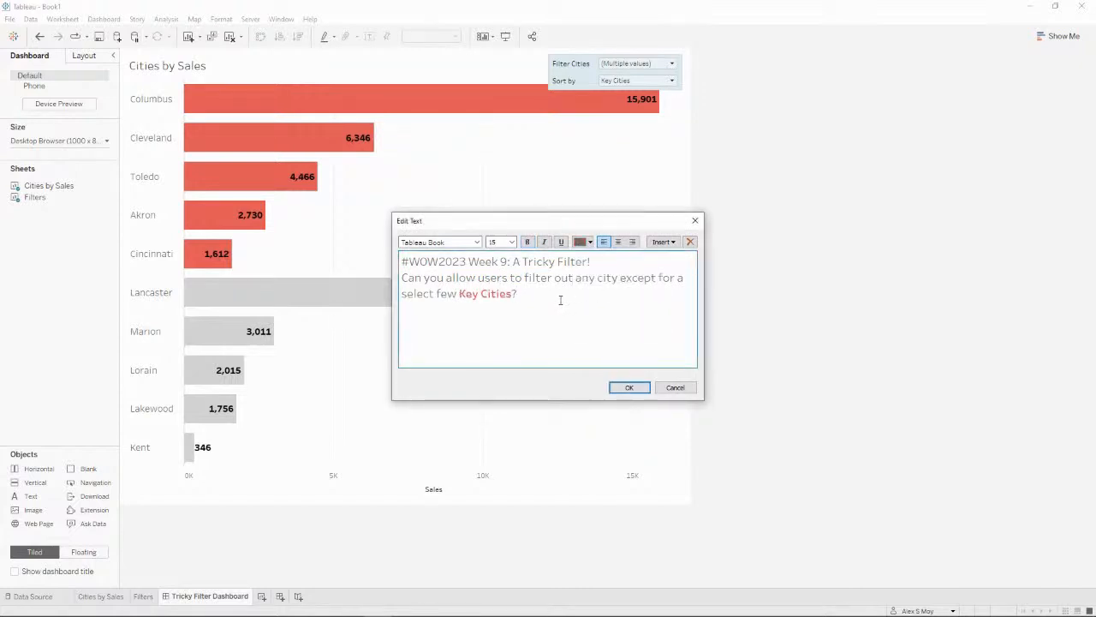
- Reduce the whole question line to font size 12 and apply the text to the dashboard
{"action": "left_click_drag", "start_coordinate": [550, 293], "coordinate": [402, 277]}
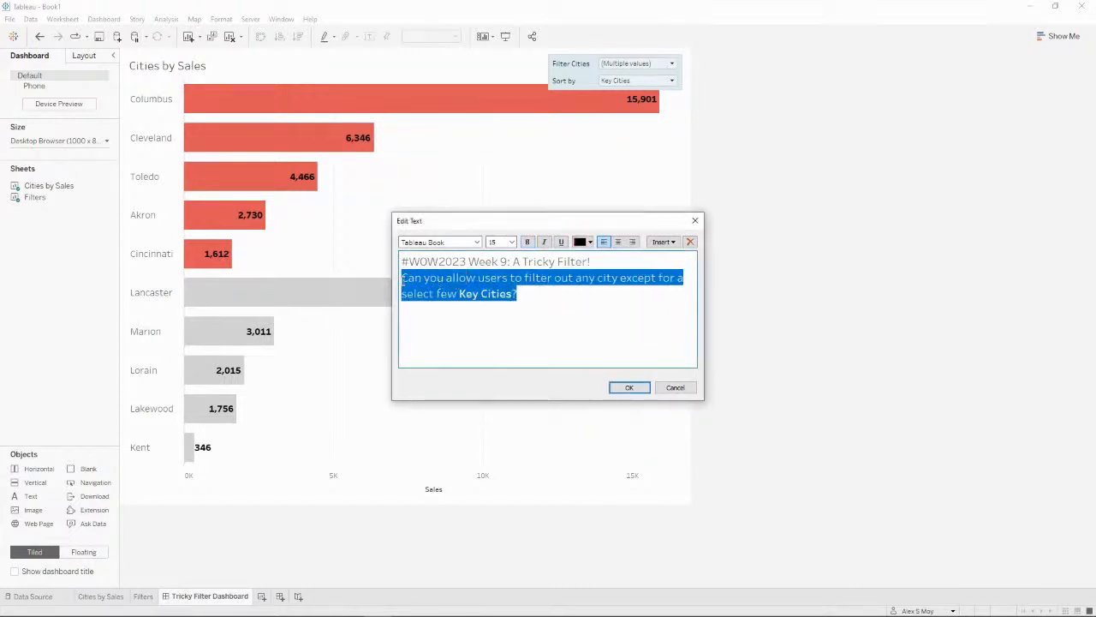
{"action": "left_click", "coordinate": [511, 241]}
{"action": "left_click", "coordinate": [500, 285]}
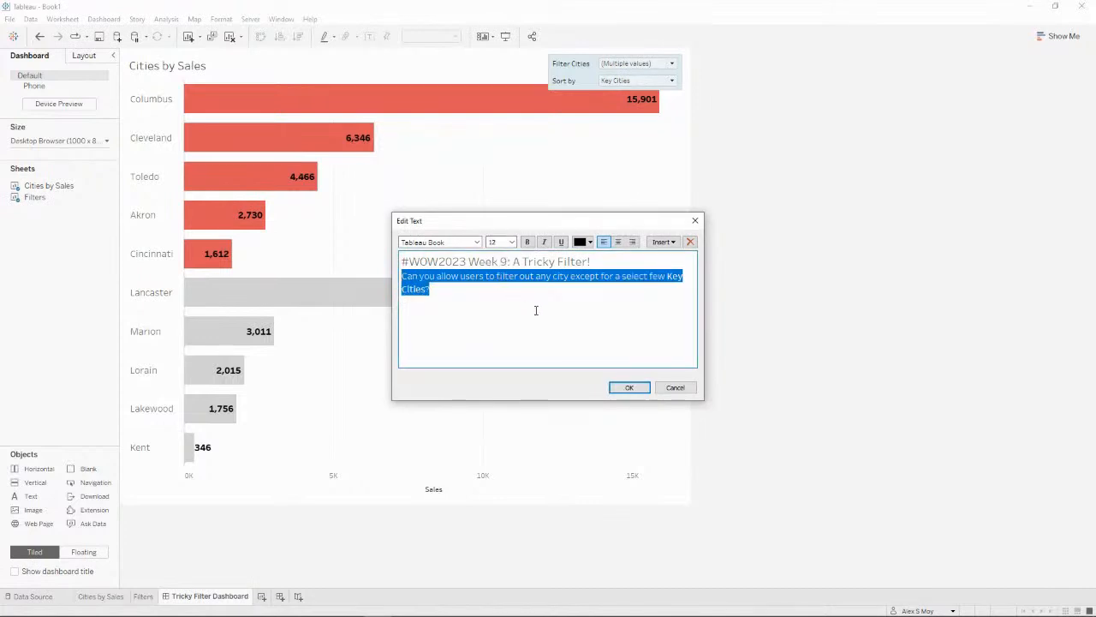
{"action": "left_click", "coordinate": [630, 388]}
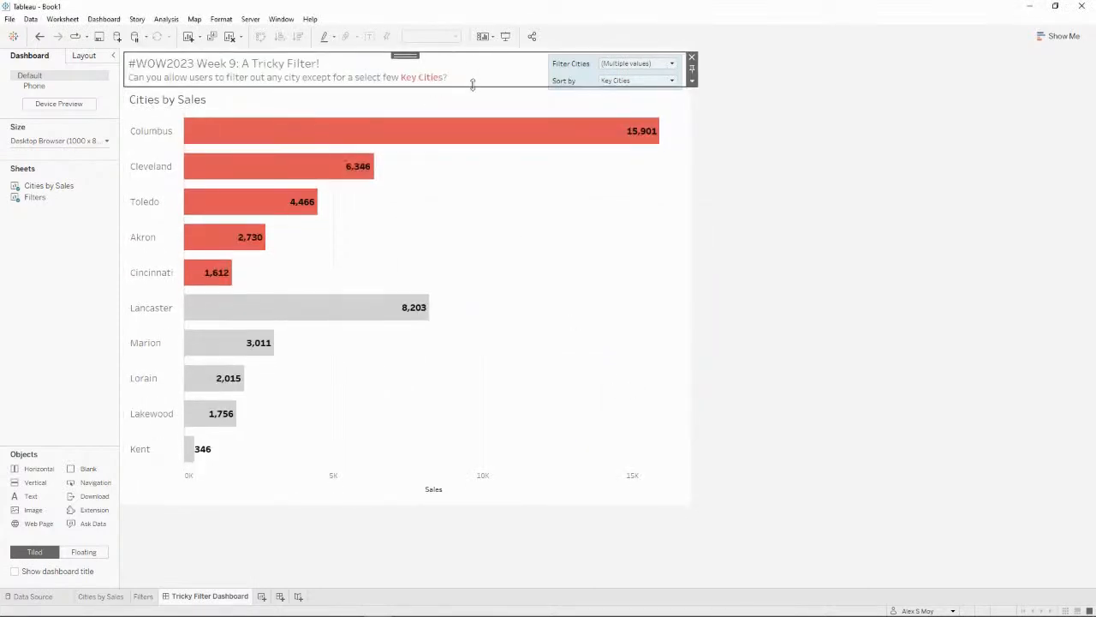
- Reopen the title text for editing and color the "#WOW2023 Week 9: A Tricky Filter!" line black
{"action": "double_click", "coordinate": [260, 63]}
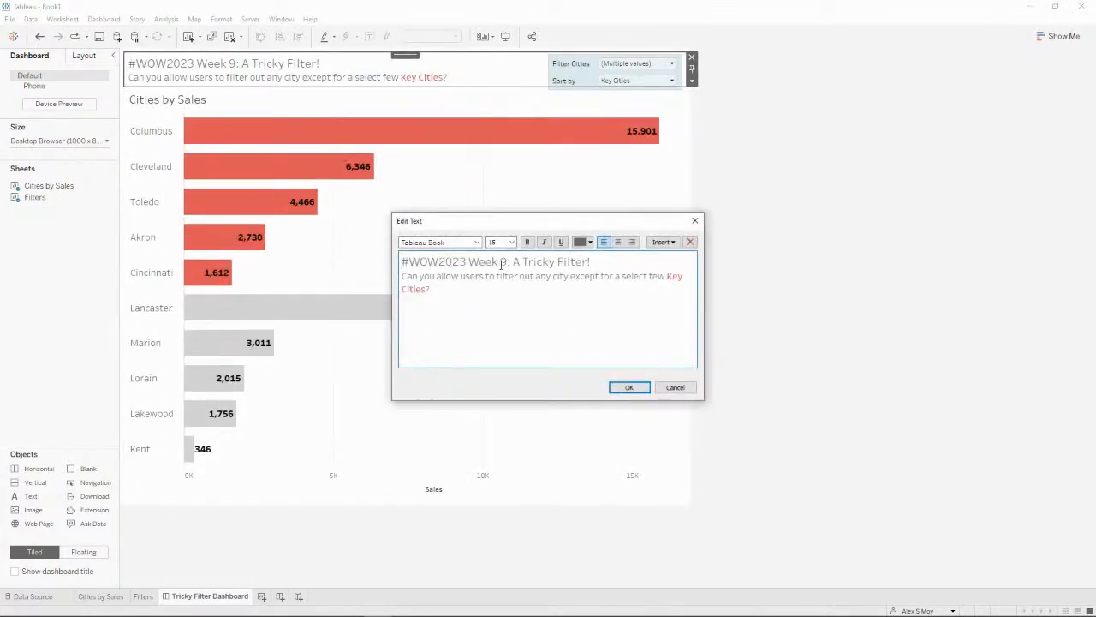
{"action": "triple_click", "coordinate": [597, 262]}
{"action": "left_click", "coordinate": [584, 244]}
{"action": "left_click", "coordinate": [581, 259]}
{"action": "left_click", "coordinate": [562, 287]}
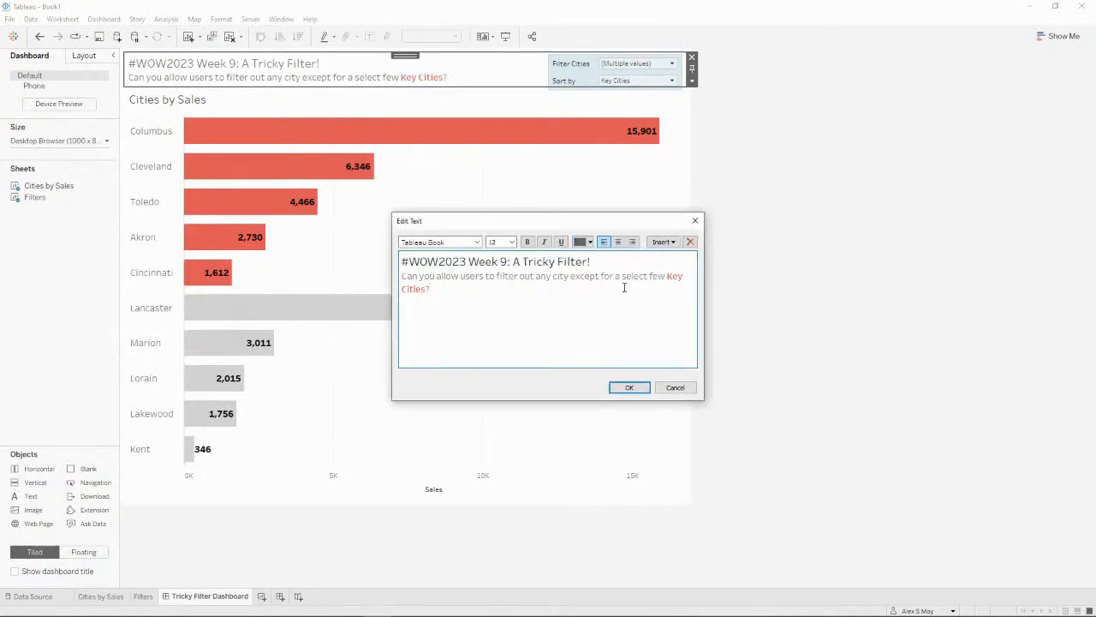
- Color the rest of the question line black, including the question mark, leaving out the words "Key Cities"
{"action": "left_click_drag", "start_coordinate": [667, 277], "coordinate": [400, 277]}
{"action": "left_click", "coordinate": [582, 243]}
{"action": "left_click", "coordinate": [580, 256]}
{"action": "left_click", "coordinate": [462, 286]}
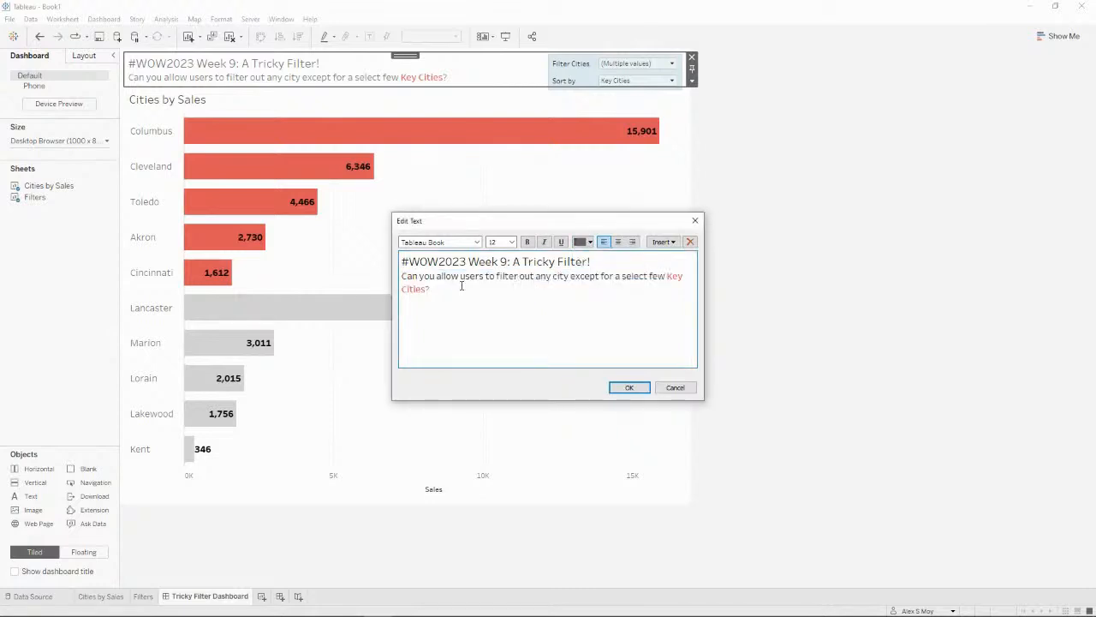
{"action": "key", "text": "shift+Left"}
{"action": "left_click", "coordinate": [591, 242]}
{"action": "left_click", "coordinate": [580, 255]}
{"action": "left_click", "coordinate": [519, 311]}
- Change the font of the words "Key Cities" to Tableau Bold and apply the text edits
{"action": "key", "text": "Left"}
{"action": "key", "text": "ctrl+shift+Left"}
{"action": "key", "text": "Left"}
{"action": "key", "text": "ctrl+shift+Left"}
{"action": "key", "text": "Left"}
{"action": "key", "text": "ctrl+shift+Right"}
{"action": "key", "text": "ctrl+shift+Right"}
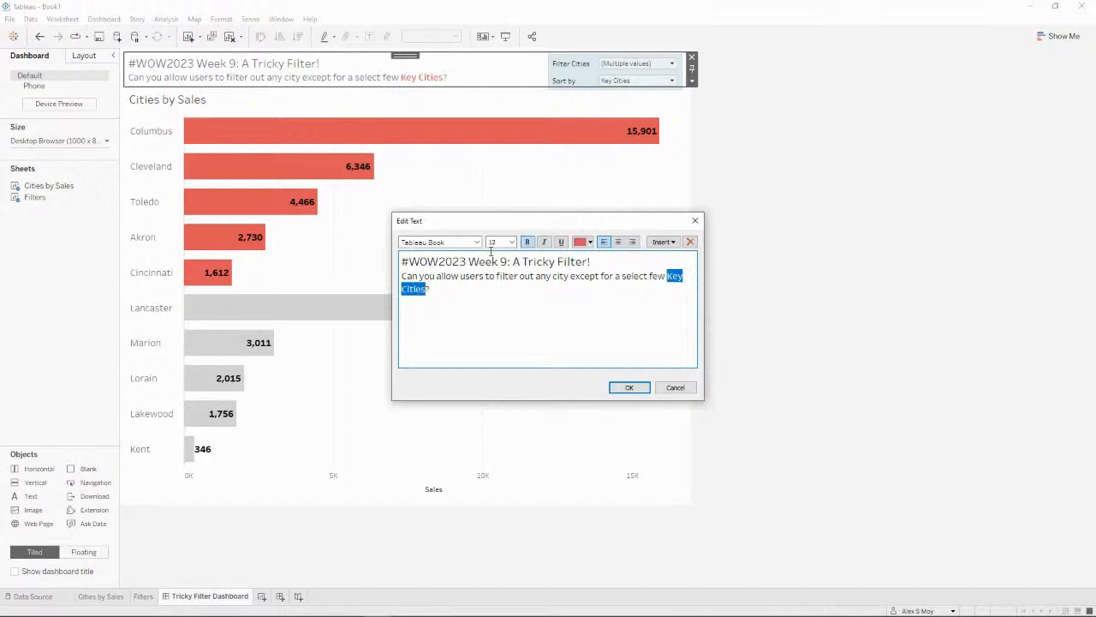
{"action": "left_click", "coordinate": [477, 242]}
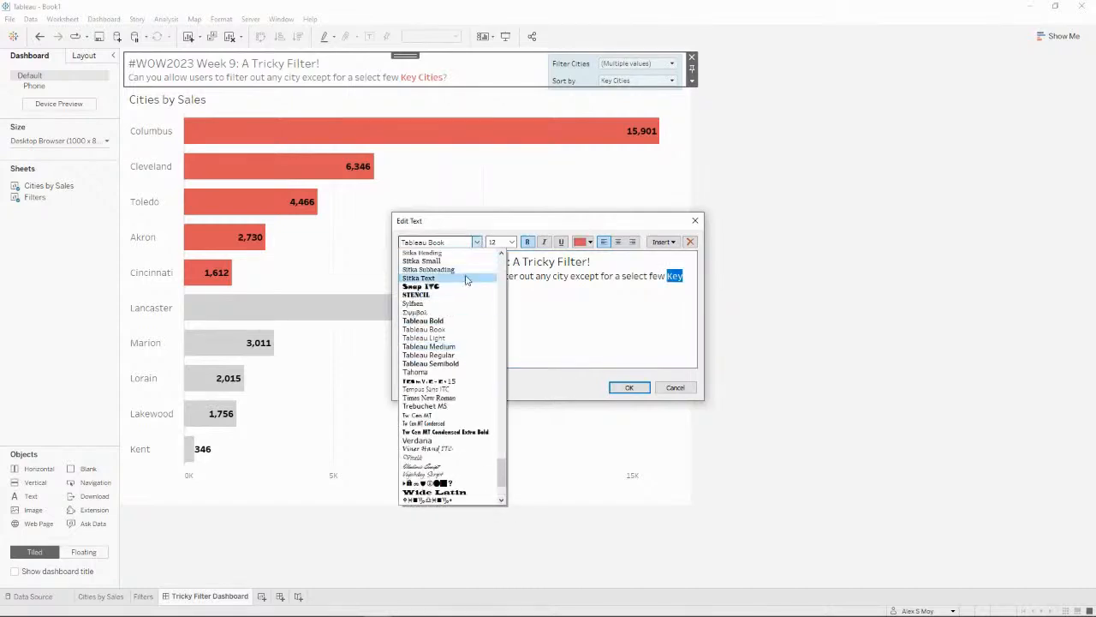
{"action": "left_click", "coordinate": [463, 320]}
{"action": "left_click", "coordinate": [656, 355]}
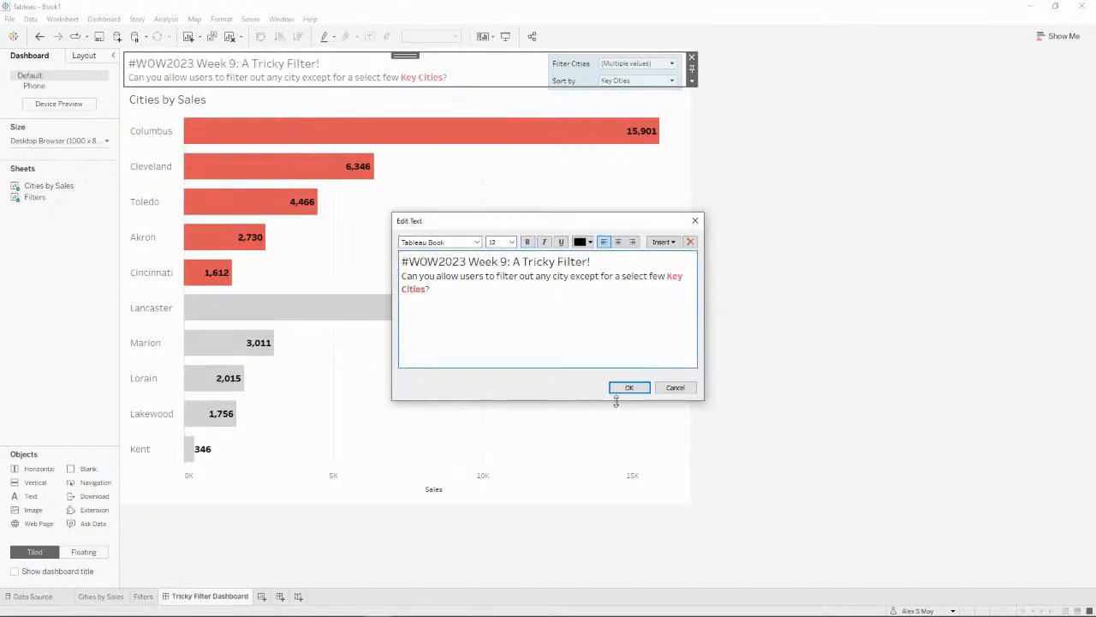
{"action": "left_click", "coordinate": [629, 387]}
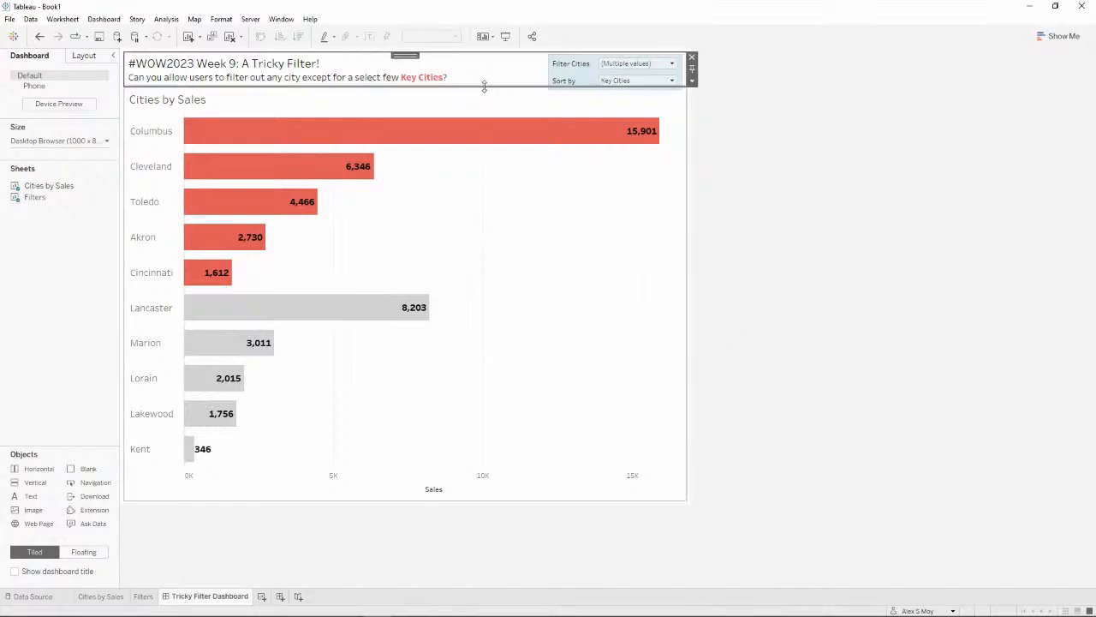
- Make the title text object slightly taller and hide the chart's "Cities by Sales" title
{"action": "left_click_drag", "start_coordinate": [484, 87], "coordinate": [485, 92]}
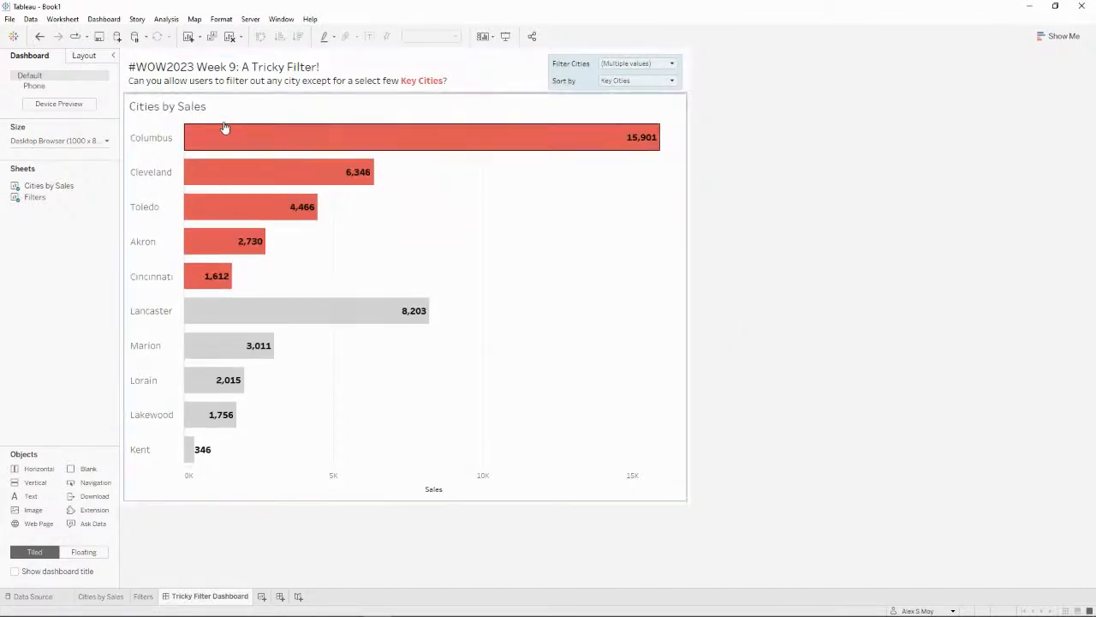
{"action": "left_click", "coordinate": [192, 109]}
{"action": "right_click", "coordinate": [192, 108]}
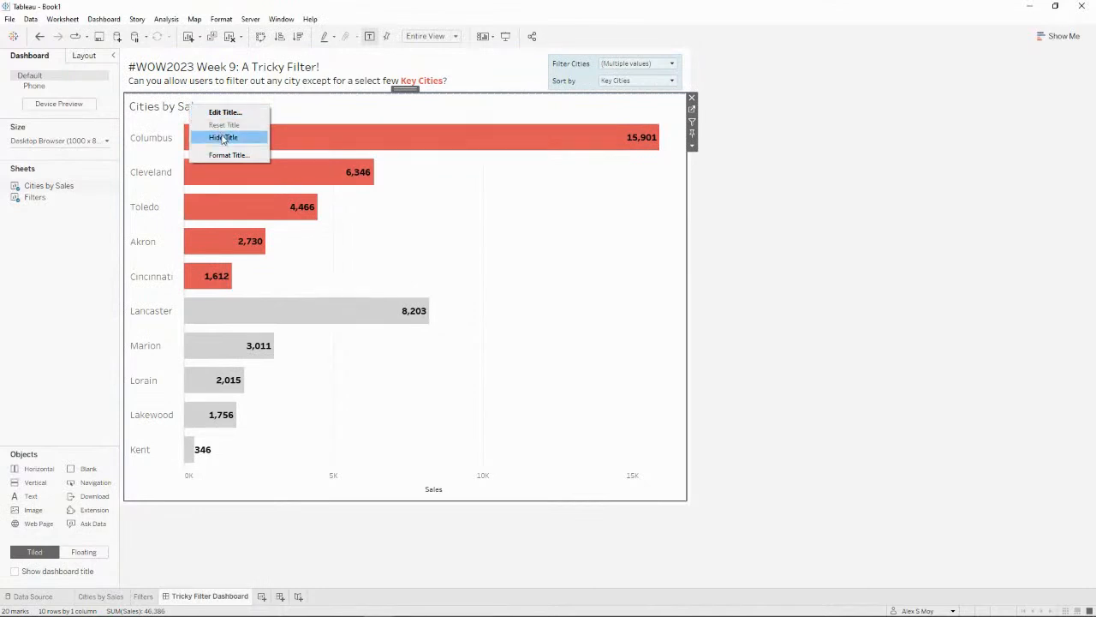
{"action": "left_click", "coordinate": [223, 138]}
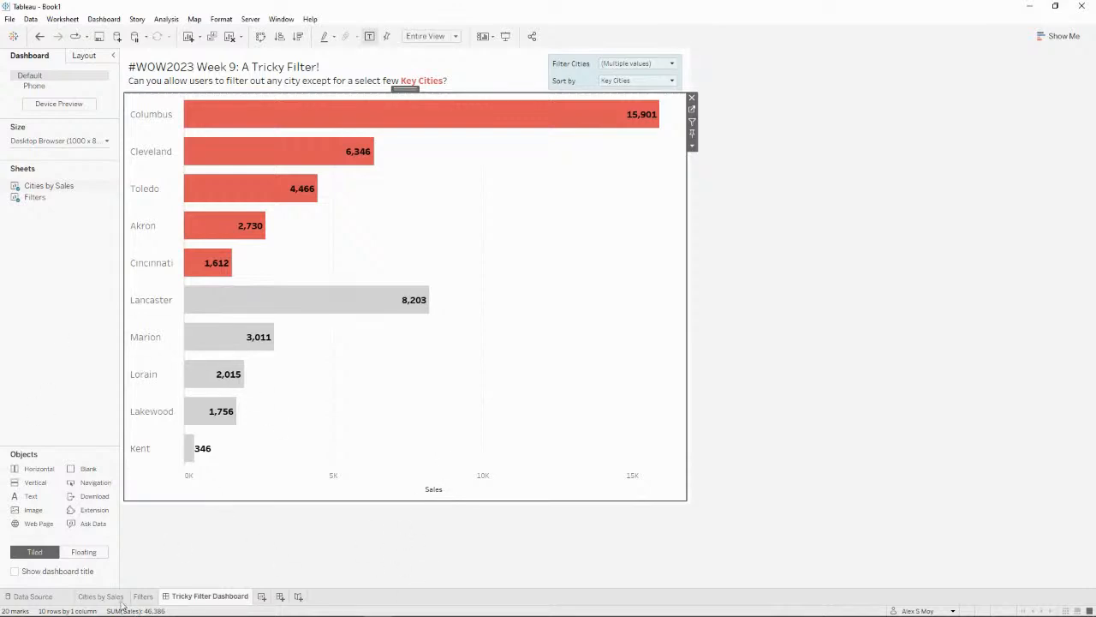
- Add a text object at the dashboard's lower edge reading "Data: Sample Superstore | #WOW2023 W9 | CHALLENGE BY"
{"action": "left_click_drag", "start_coordinate": [43, 497], "coordinate": [342, 482]}
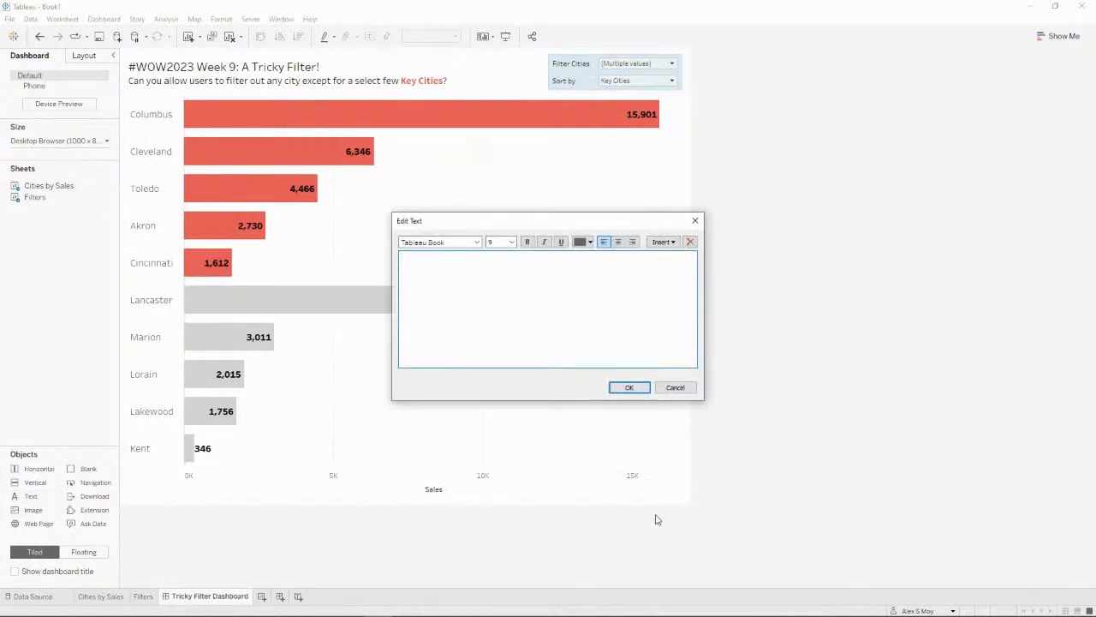
{"action": "type", "text": "Da"}
{"action": "type", "text": "ta: Sam"}
{"action": "type", "text": "ple Superstore"}
{"action": "type", "text": "re"}
{"action": "type", "text": " | #WOW"}
{"action": "type", "text": "202"}
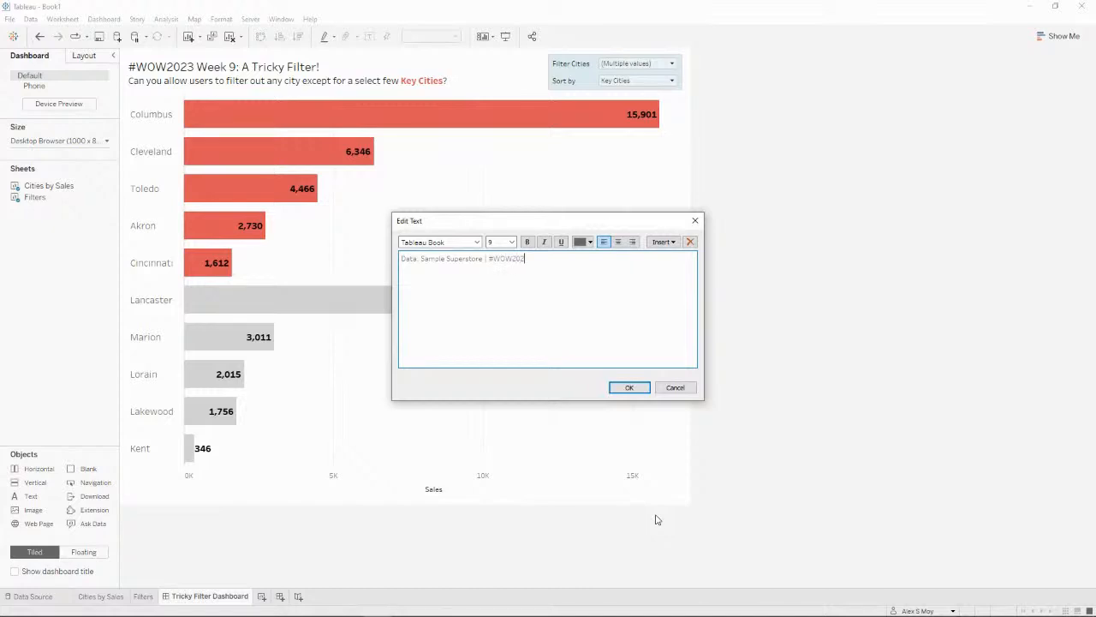
{"action": "type", "text": "3 W9 | CHALLENGE BY"}
- Rewrite the start of the footer text in capitals as "DATA: SAMPLE SUPERSTORE" and end the line with "CHALLENGE BY:"
{"action": "key", "text": "Home"}
{"action": "key", "text": "Delete"}
{"action": "key", "text": "Delete"}
{"action": "key", "text": "Delete"}
{"action": "key", "text": "Delete"}
{"action": "type", "text": "DATA"}
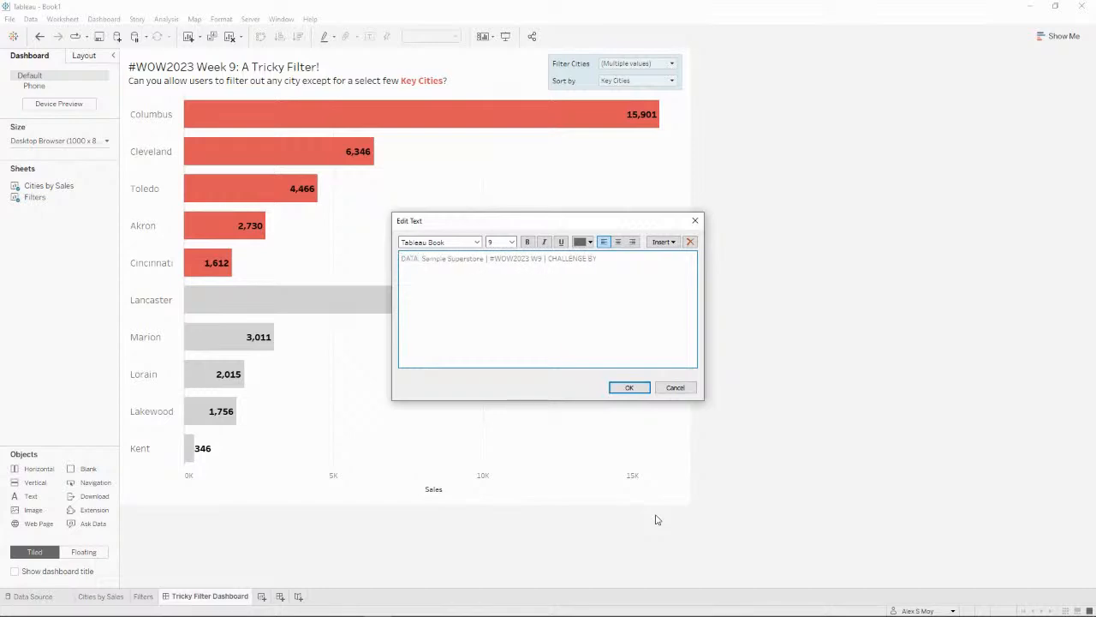
{"action": "key", "text": "shift+Right"}
{"action": "key", "text": "shift+Right"}
{"action": "key", "text": "shift+Right"}
{"action": "key", "text": "shift+Right"}
{"action": "key", "text": "shift+Right"}
{"action": "key", "text": "shift+Right"}
{"action": "key", "text": "shift+Right"}
{"action": "key", "text": "shift+Right"}
{"action": "key", "text": "shift+Right"}
{"action": "key", "text": "shift+Right"}
{"action": "key", "text": "shift+Right"}
{"action": "key", "text": "shift+Right"}
{"action": "key", "text": "shift+Right"}
{"action": "key", "text": "shift+Right"}
{"action": "key", "text": "shift+Right"}
{"action": "key", "text": "shift+Right"}
{"action": "key", "text": "shift+Right"}
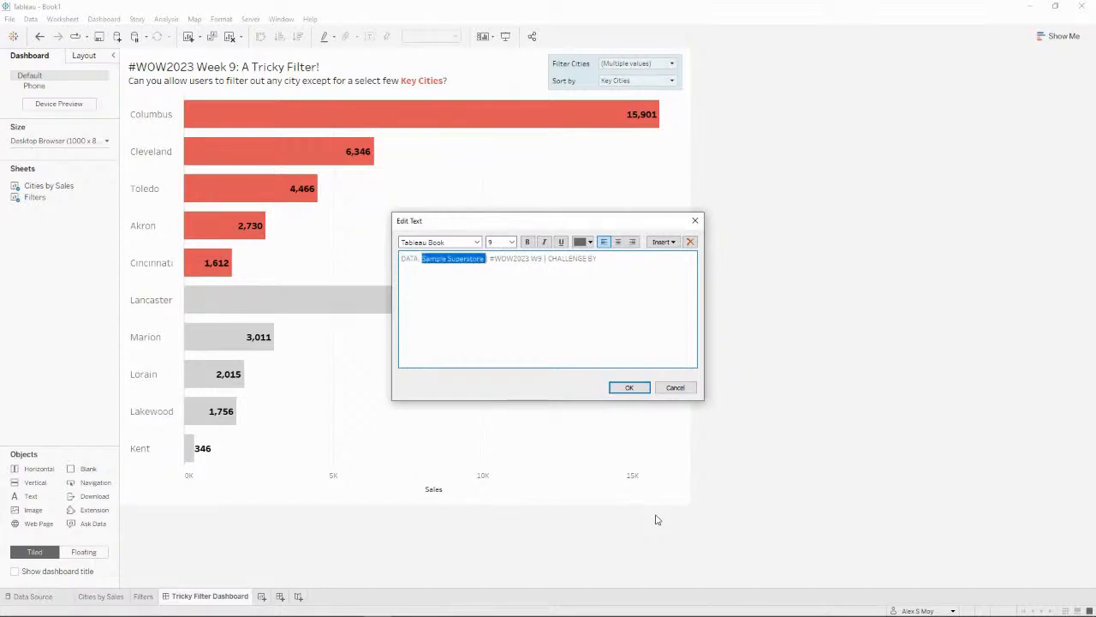
{"action": "type", "text": "SAMPLE SUPER"}
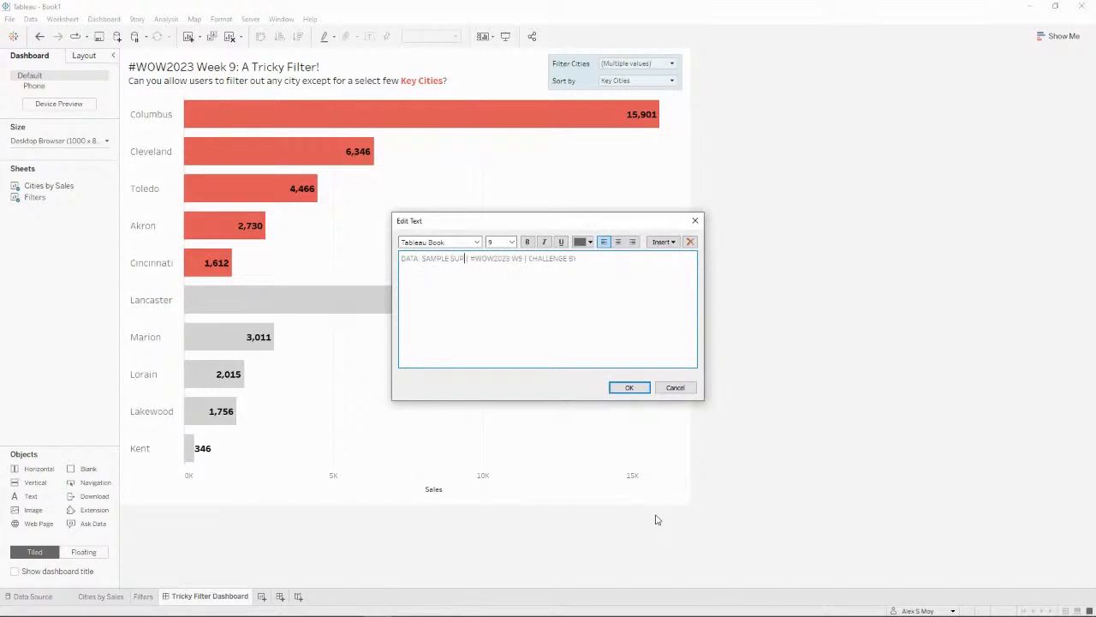
{"action": "type", "text": "STORE | #WOW2023 W9 | CHALLENGE BY: "}
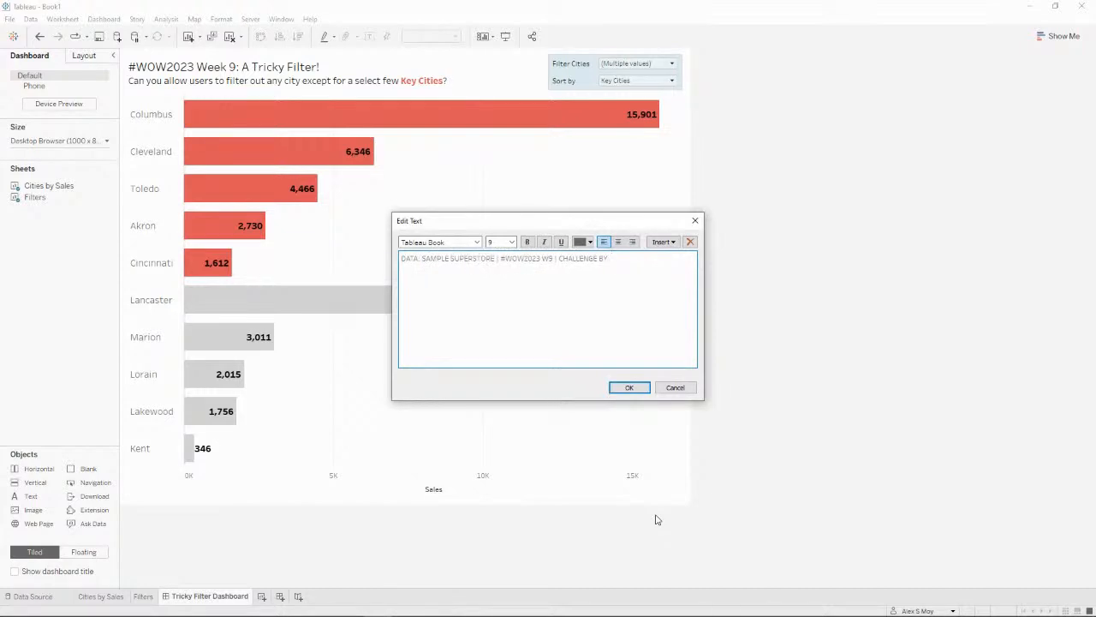
- Complete the footer with the challenge author's handle and "| RECREATED BY:" plus the recreator's handle, and color both handles purple
{"action": "type", "text": "@_HUGHEJ | RECREATED BY: @ALEXSMOY"}
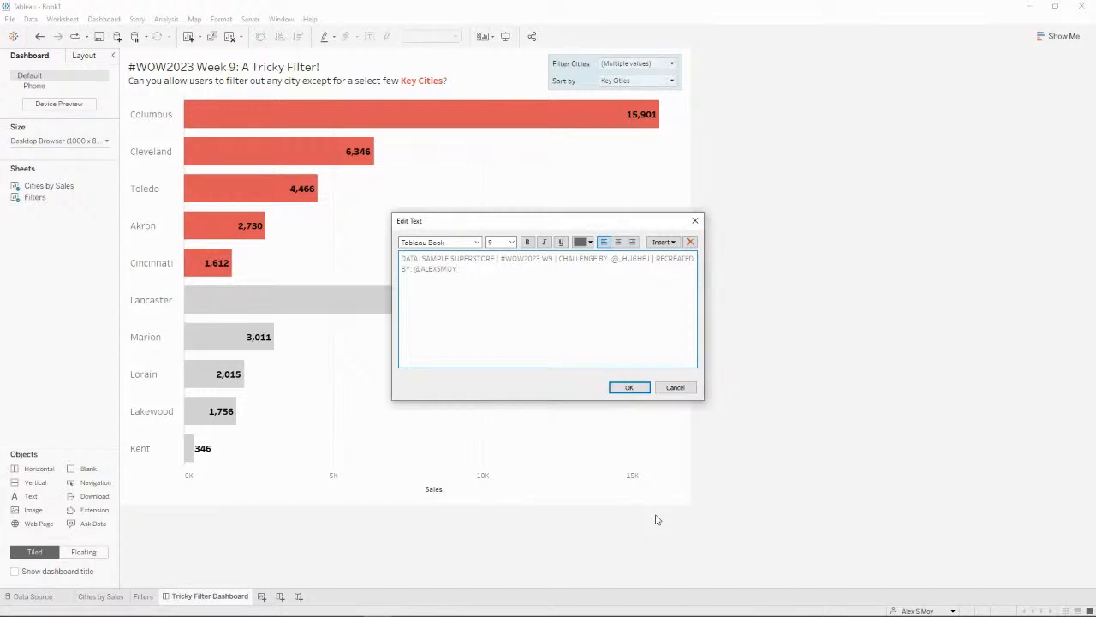
{"action": "key", "text": "ctrl+shift+Left"}
{"action": "key", "text": "ctrl+shift+Left"}
{"action": "left_click", "coordinate": [587, 242]}
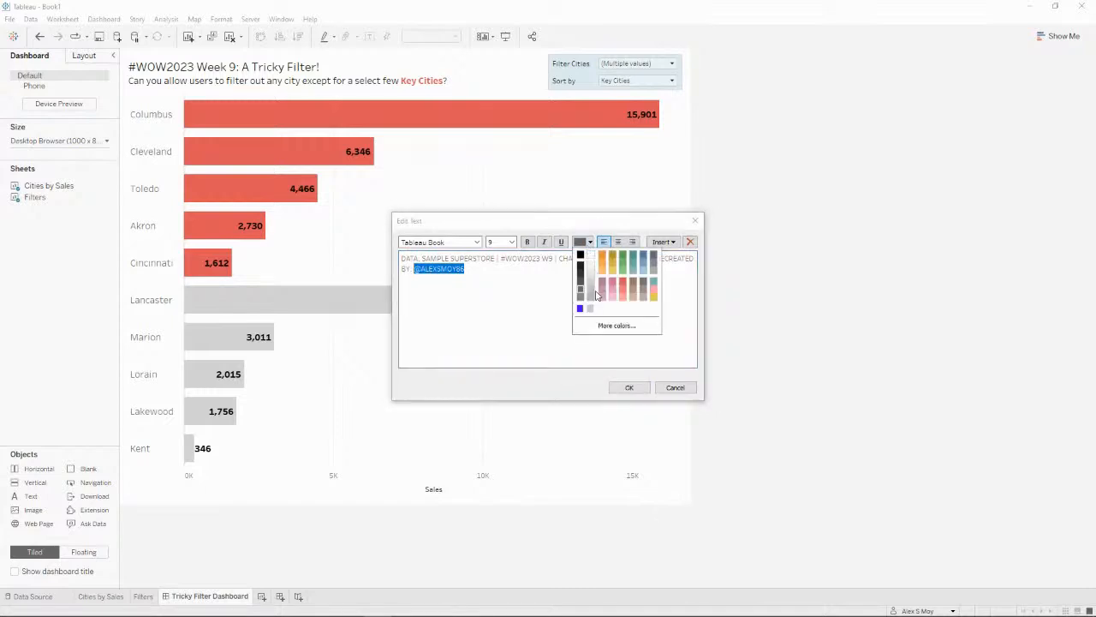
{"action": "left_click", "coordinate": [580, 308]}
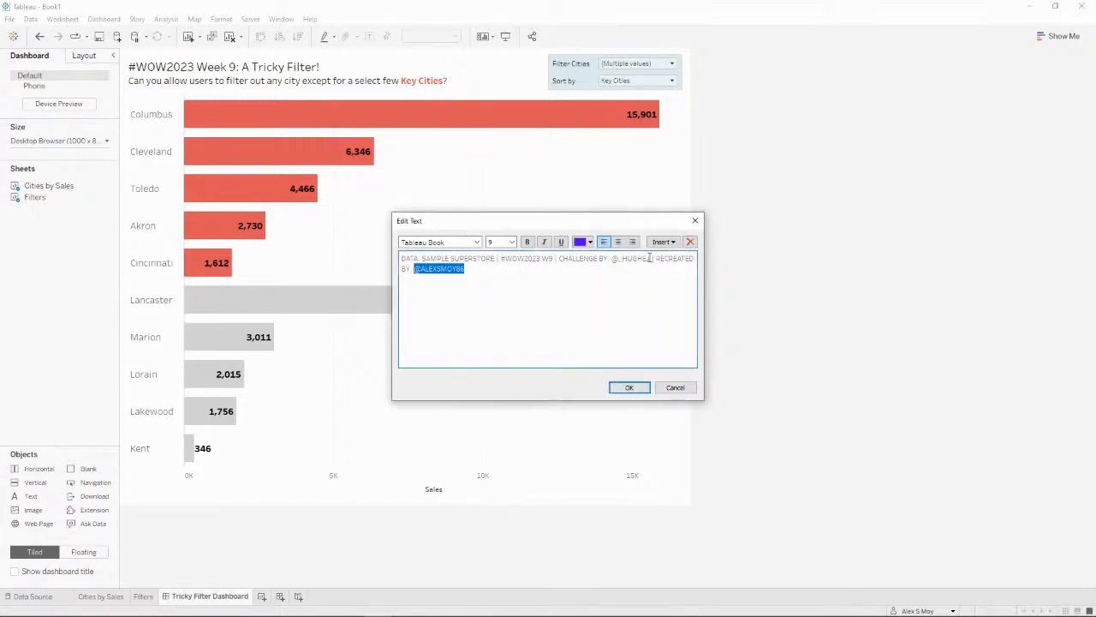
{"action": "left_click_drag", "start_coordinate": [650, 258], "coordinate": [611, 258]}
{"action": "left_click", "coordinate": [587, 241]}
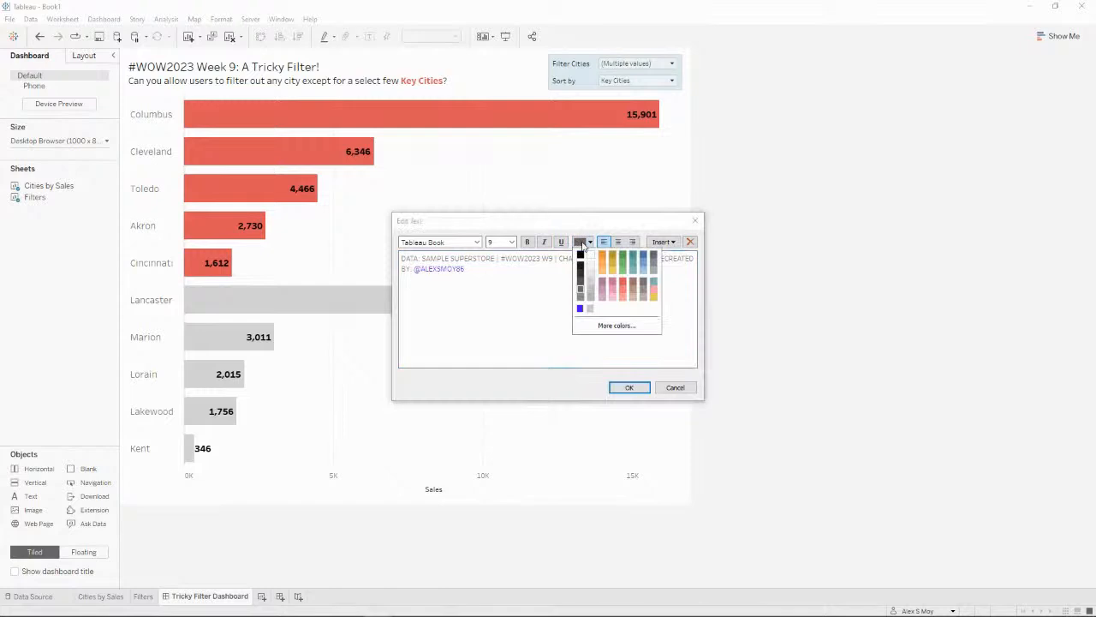
{"action": "left_click", "coordinate": [580, 308]}
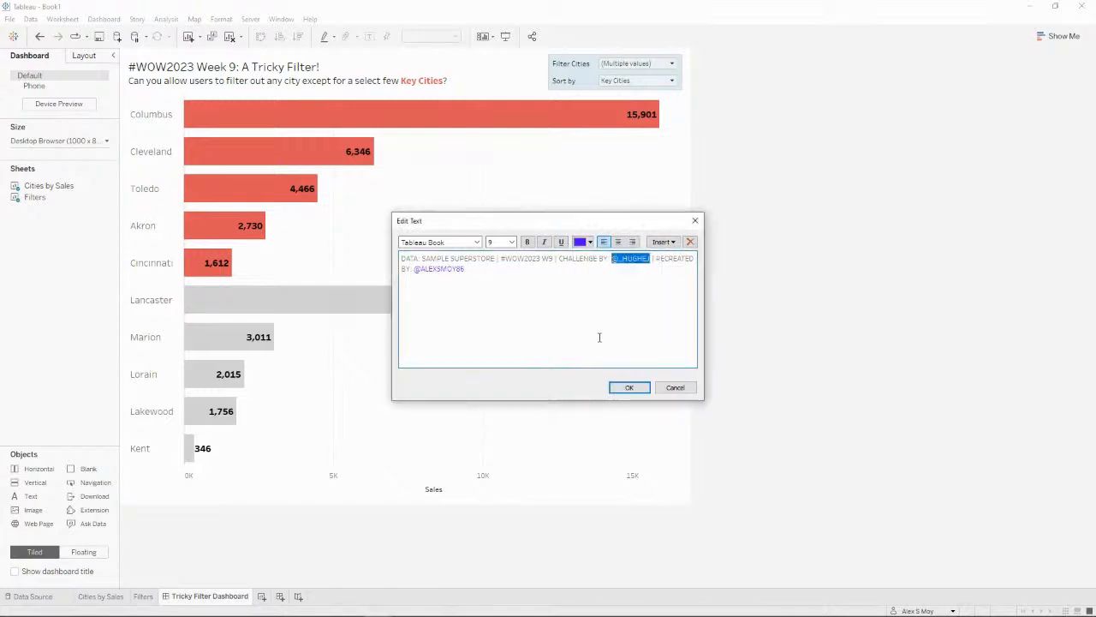
- Apply the purple handle formatting to the footer credits and center the footer text
{"action": "left_click", "coordinate": [638, 387]}
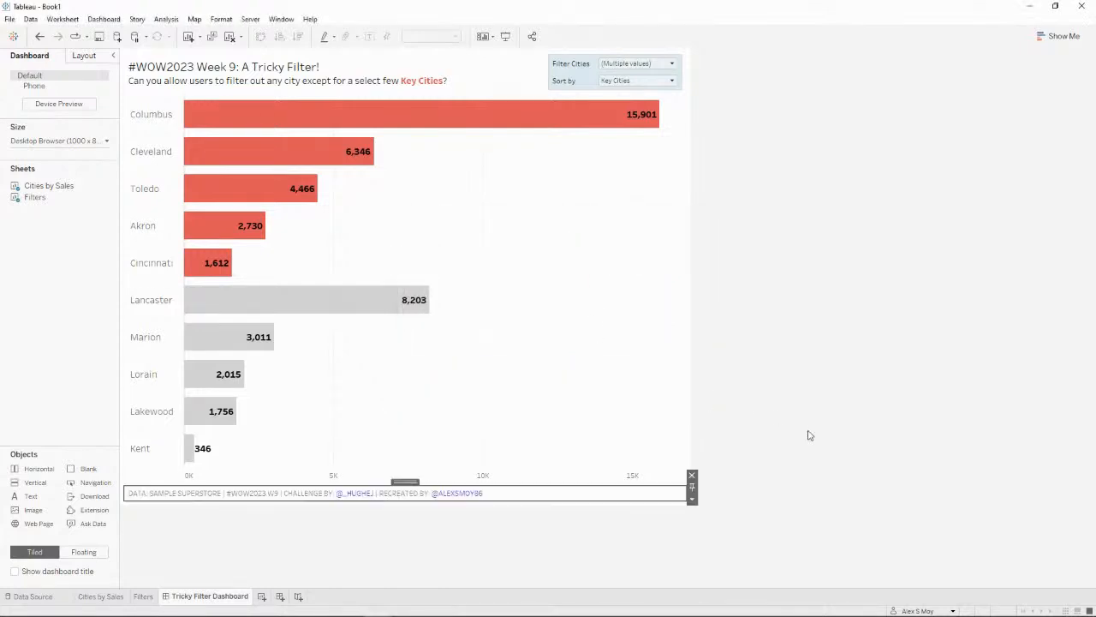
{"action": "double_click", "coordinate": [540, 498]}
{"action": "left_click", "coordinate": [617, 241]}
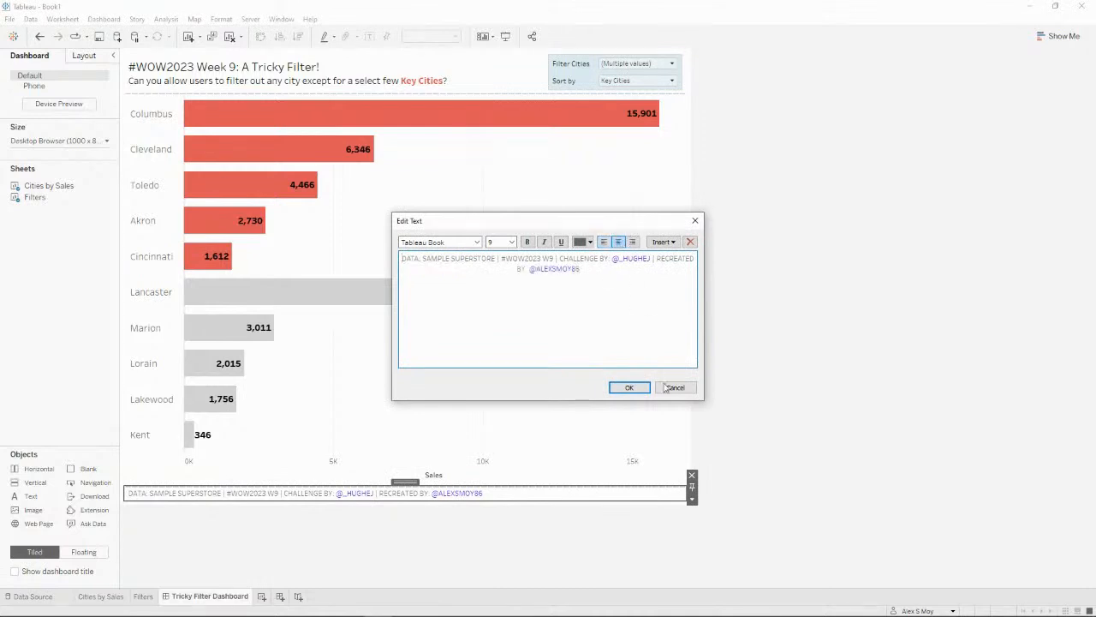
{"action": "left_click", "coordinate": [629, 387]}
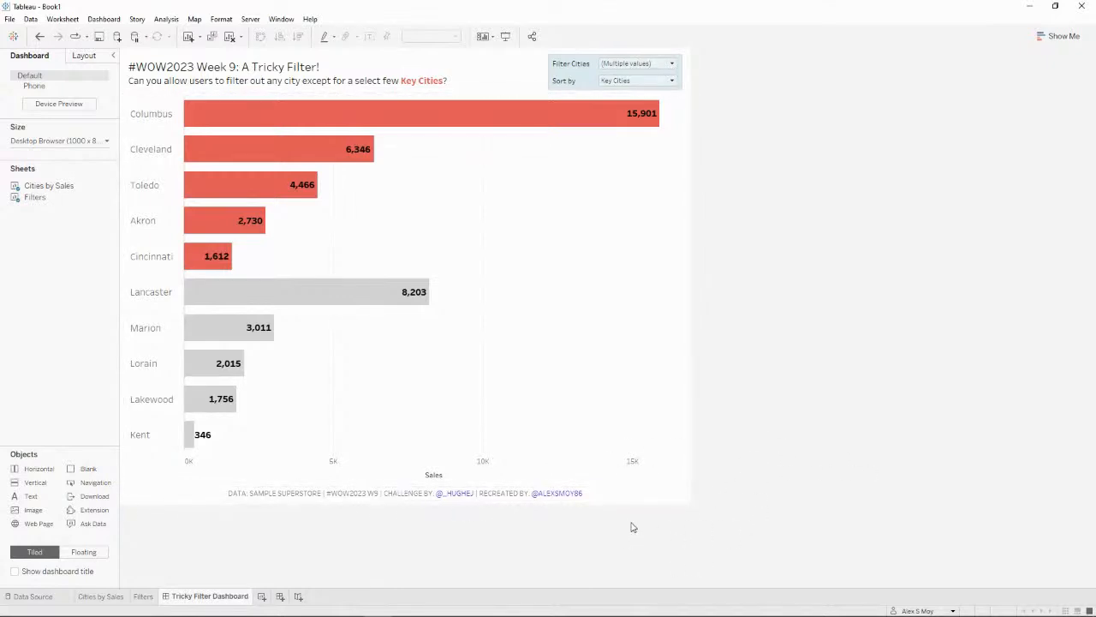
- Test the sort control by switching the chart's sorting to Sales and back to Key Cities
{"action": "left_click", "coordinate": [672, 66]}
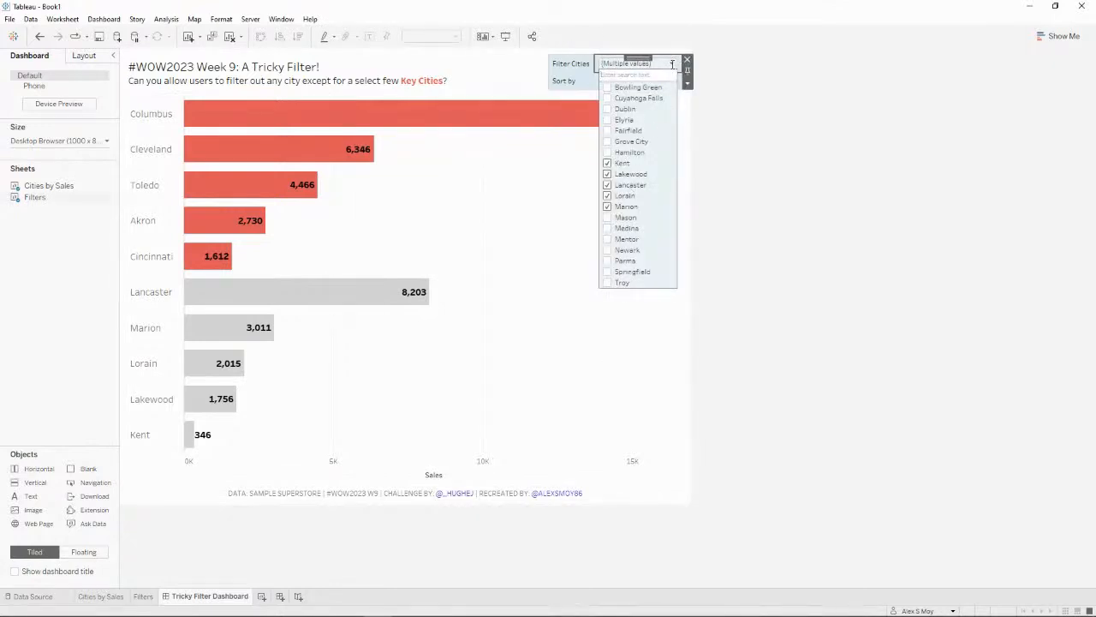
{"action": "left_click", "coordinate": [672, 66]}
{"action": "left_click", "coordinate": [673, 81]}
{"action": "left_click", "coordinate": [653, 101]}
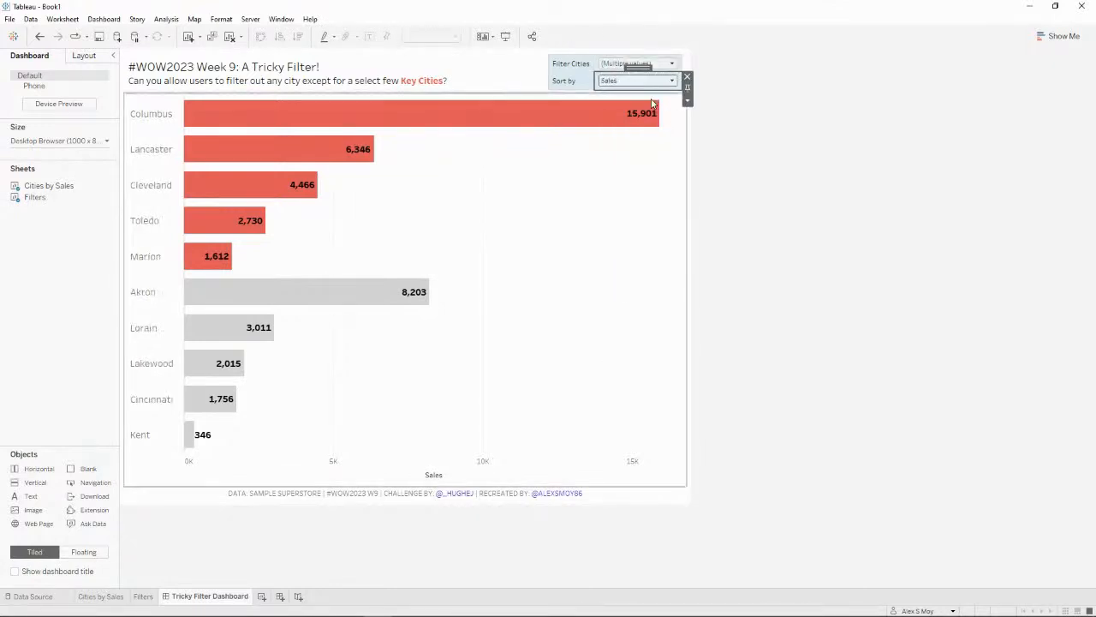
{"action": "left_click", "coordinate": [660, 90]}
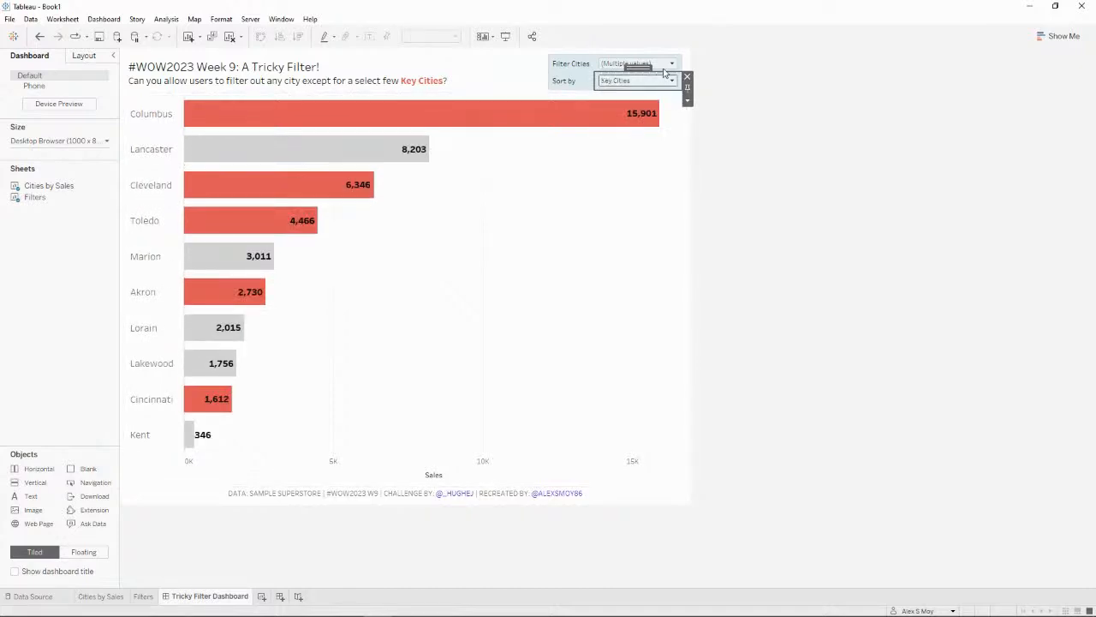
- Test the city filter by adding Bowling Green to the chart and removing it again
{"action": "left_click", "coordinate": [671, 65]}
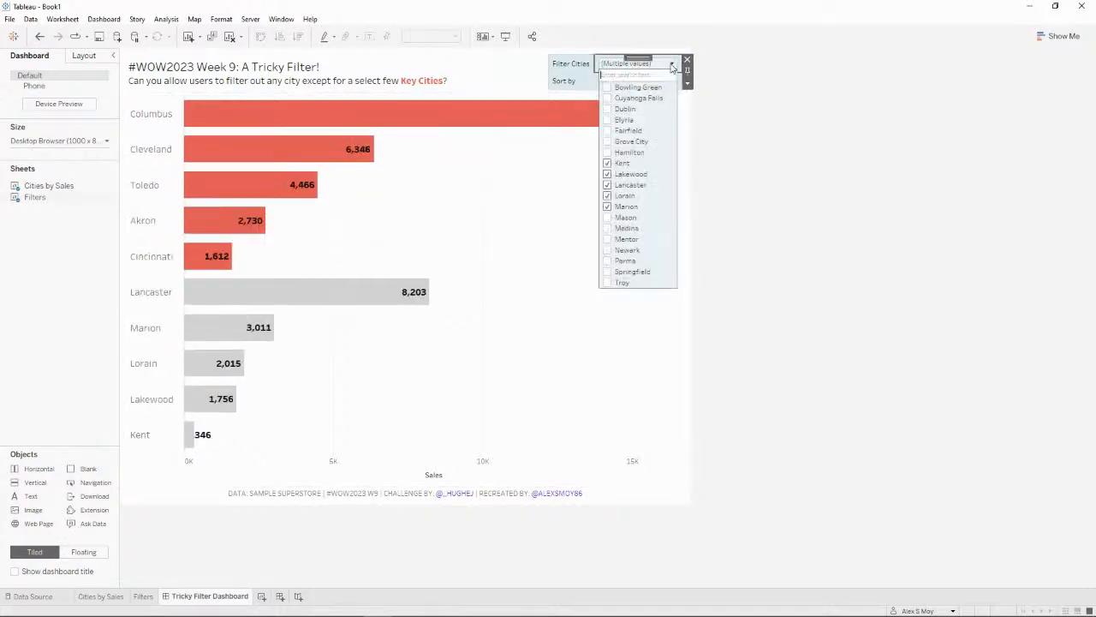
{"action": "left_click", "coordinate": [608, 89]}
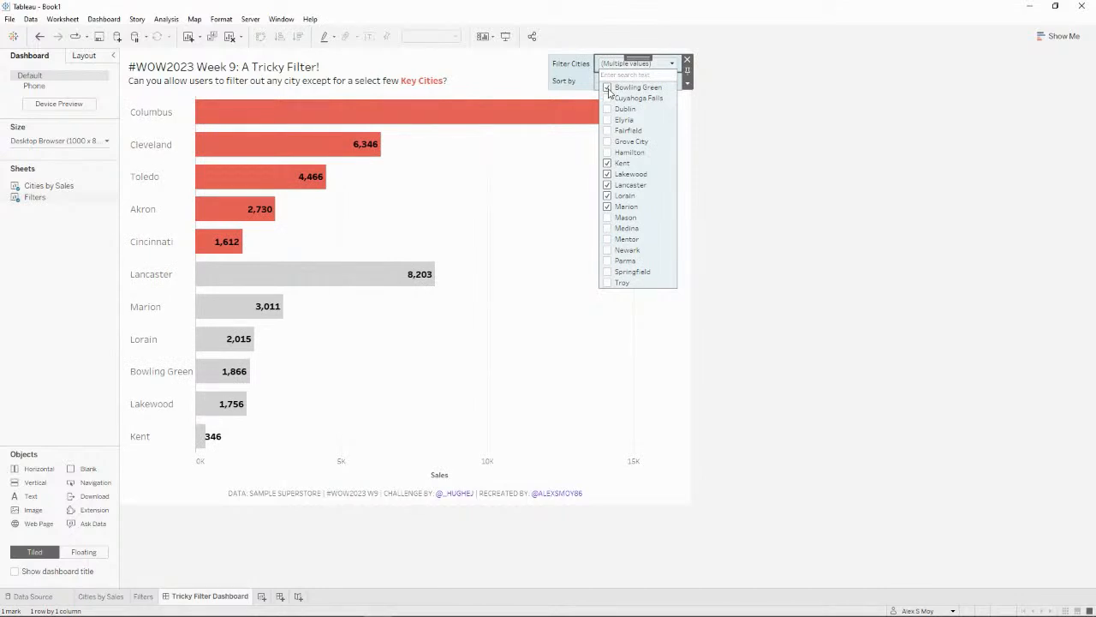
{"action": "left_click", "coordinate": [608, 89]}
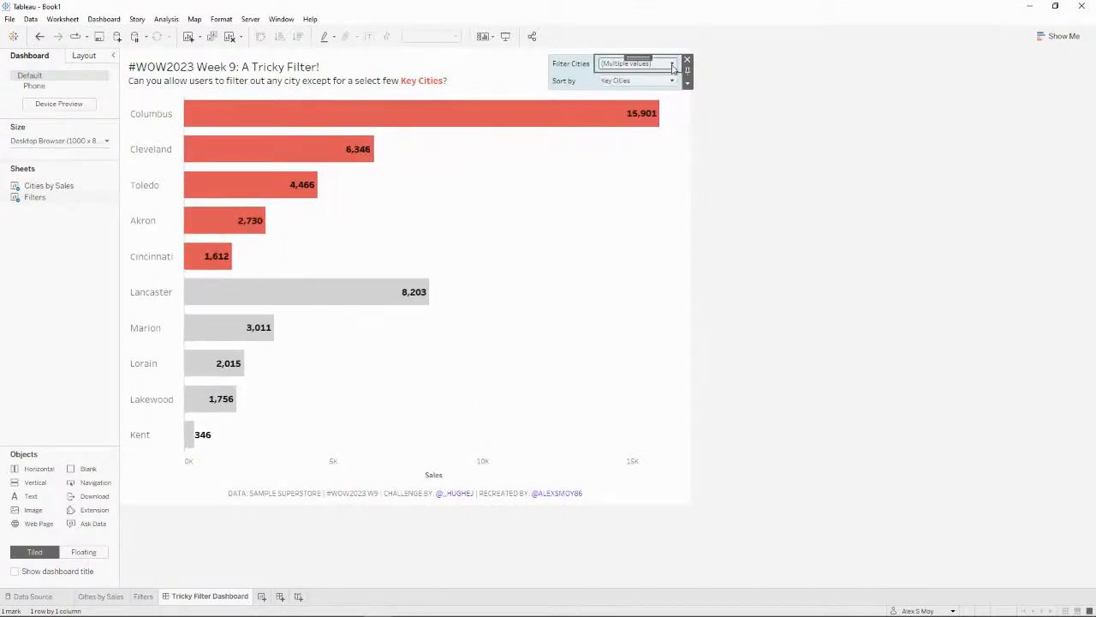
{"action": "left_click", "coordinate": [732, 145]}
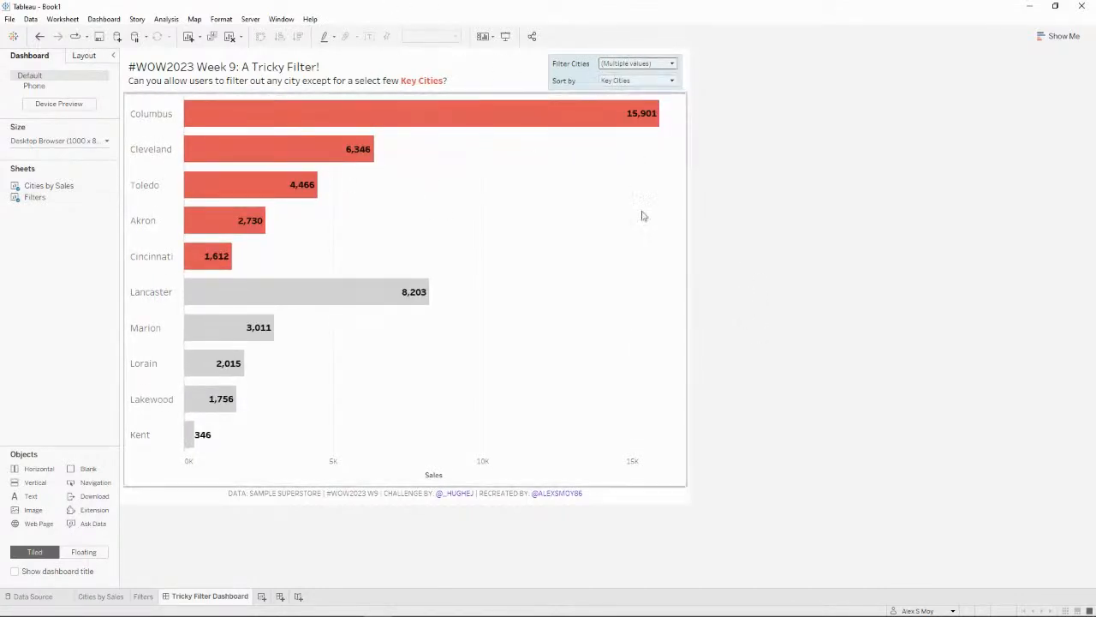